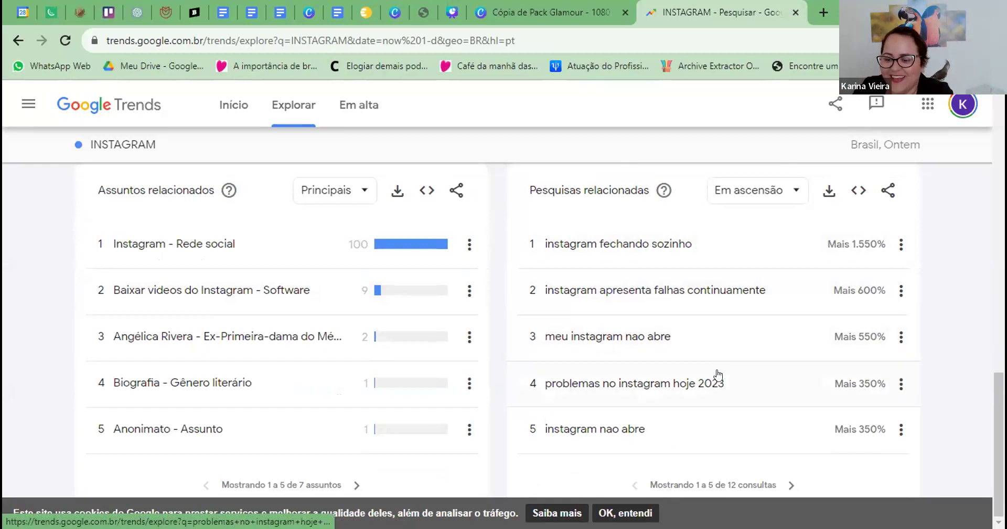
Page through the rising INSTAGRAM searches to the last page, ending at 'excluir instagram link', then scroll up.
click(789, 485)
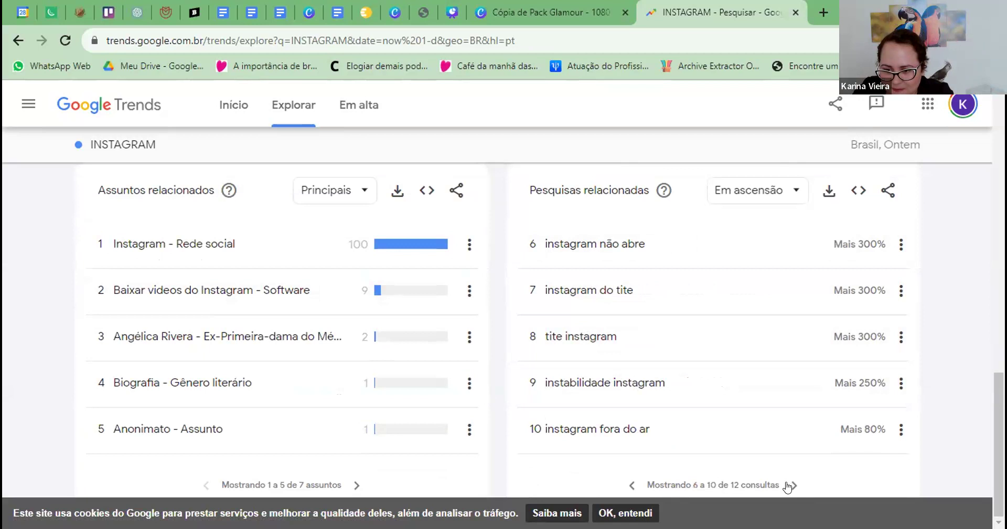
click(793, 485)
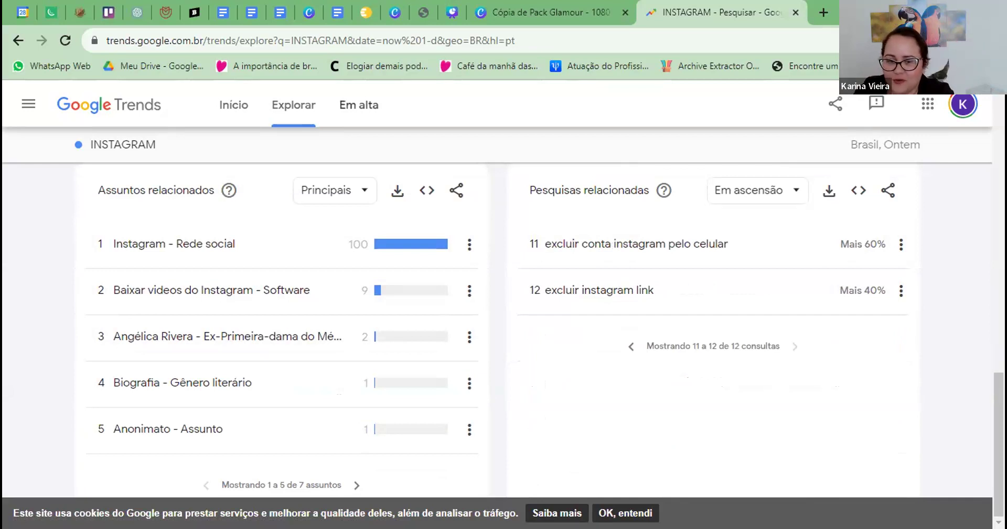
scroll(954, 164, up, 15)
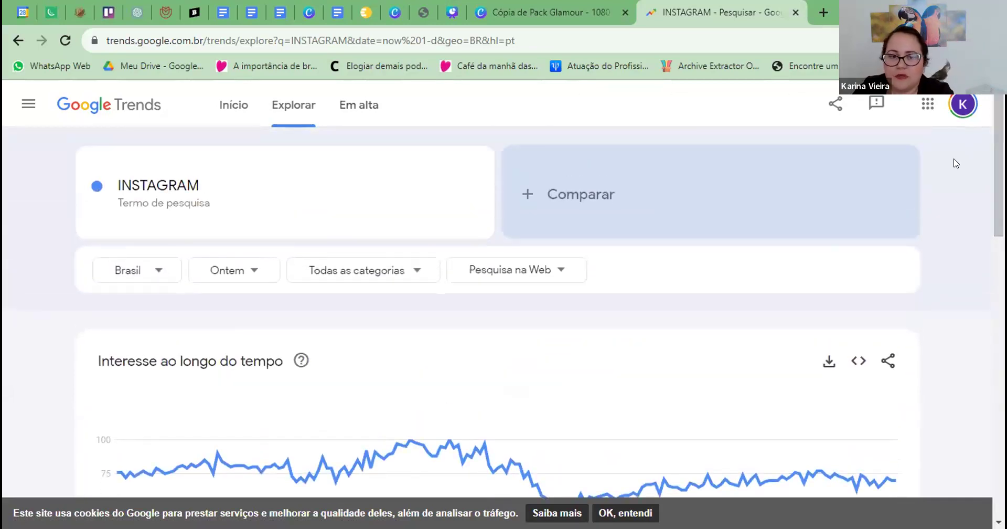
Load google.com from the address bar, replacing Google Trends.
key(ctrl+l)
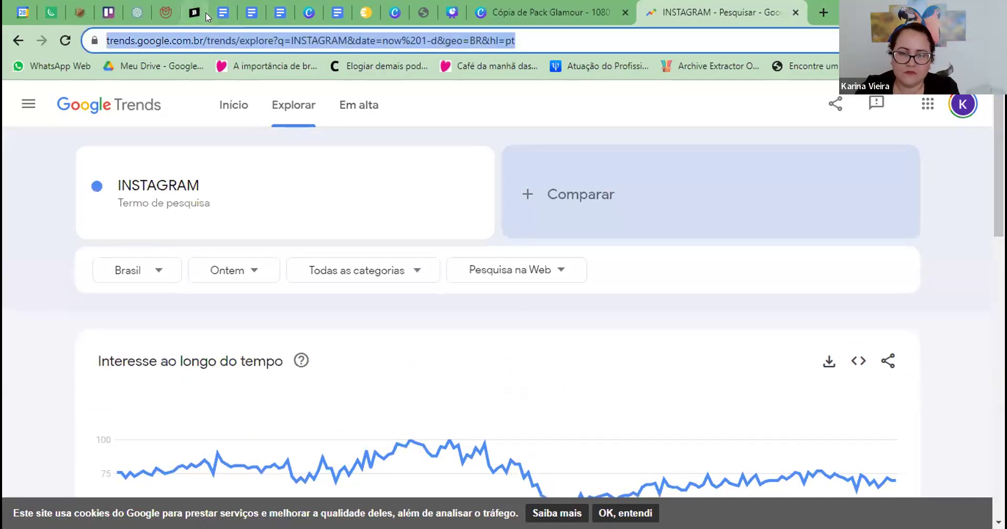
text(UB)
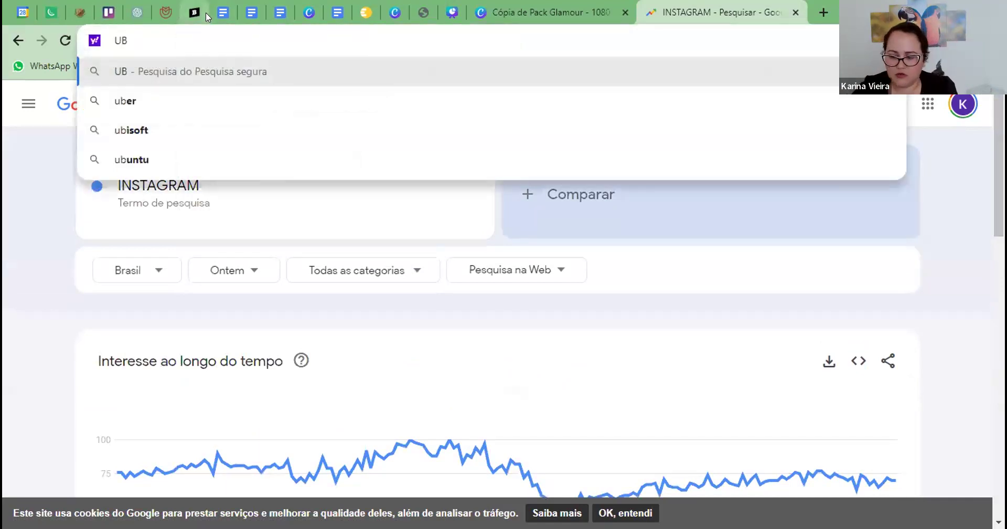
key(BackSpace)
key(BackSpace)
text(GOO)
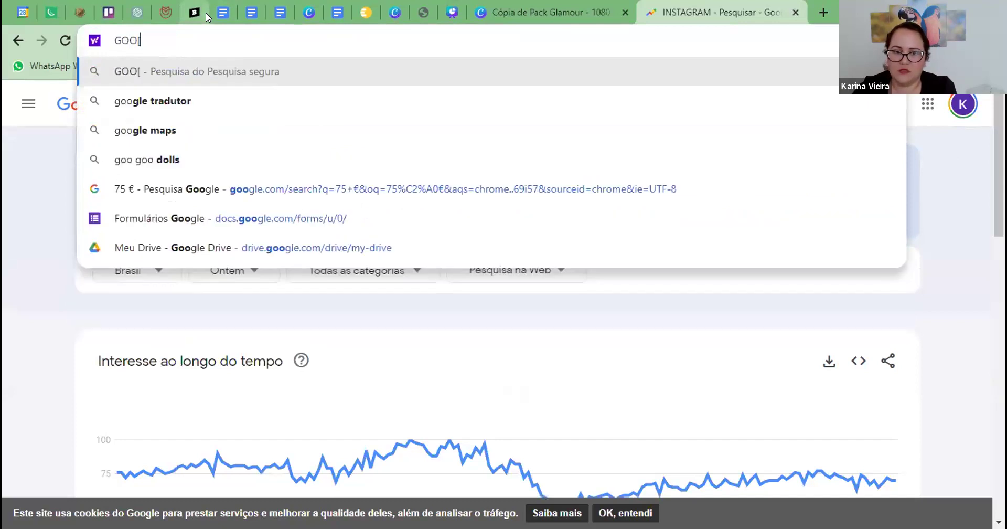
key(Down)
key(Return)
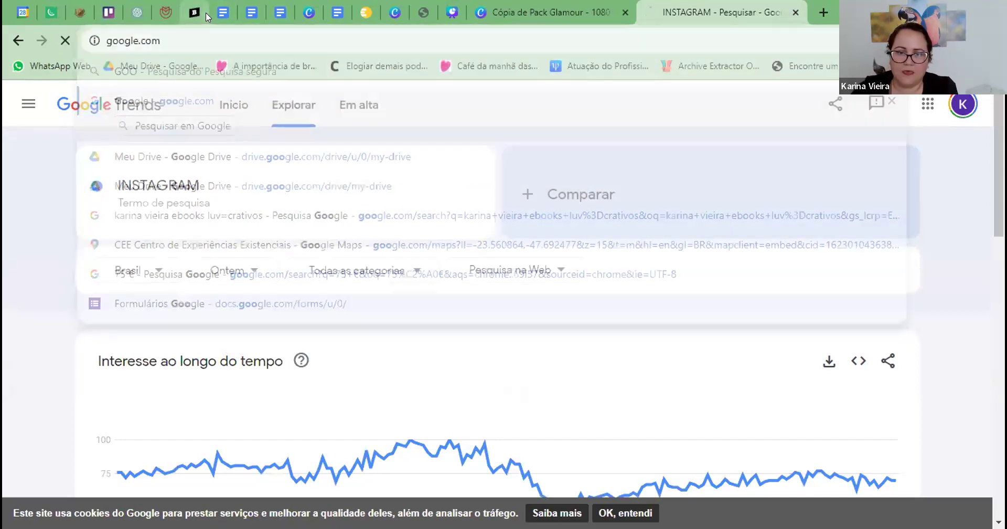
Search Google for ubersuggest using the suggestion after typing UBERS.
text(UBERS)
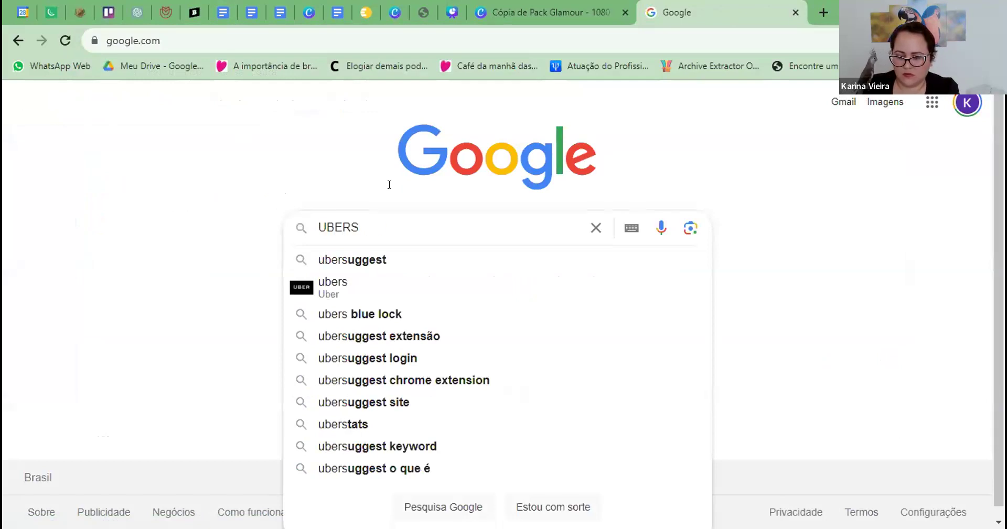
key(Down)
key(Return)
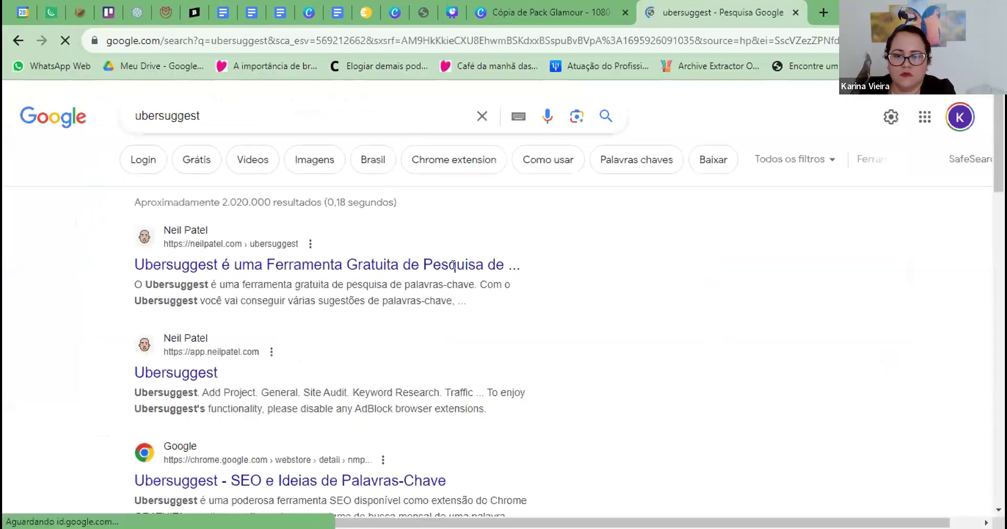
Open the free Ubersuggest tool and analyse the keyword INSTAGAM.
click(453, 265)
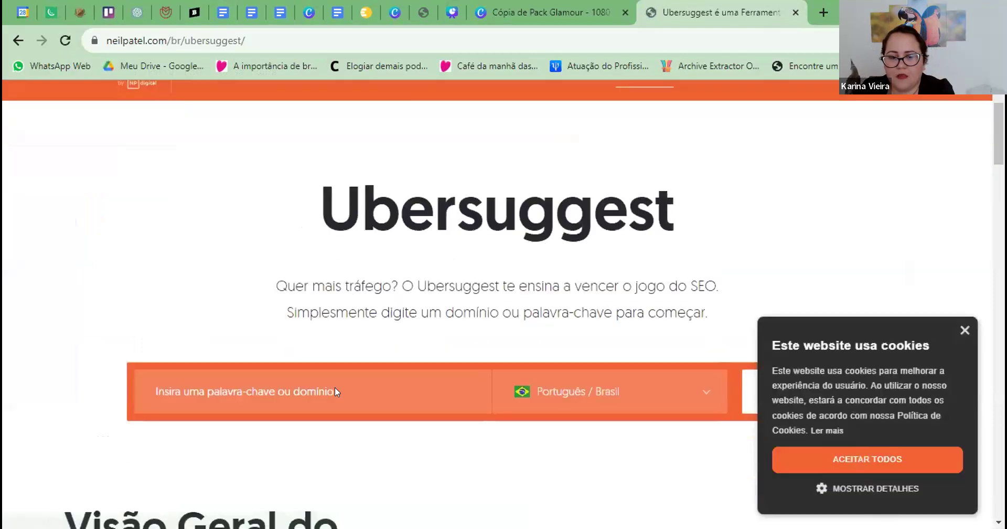
scroll(302, 325, down, 1)
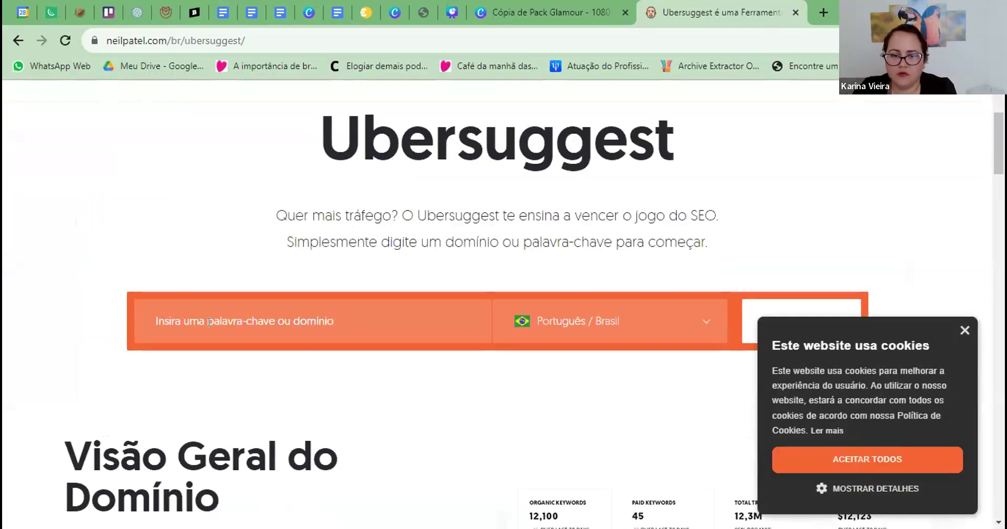
click(187, 319)
text(INSTAGAM)
key(Return)
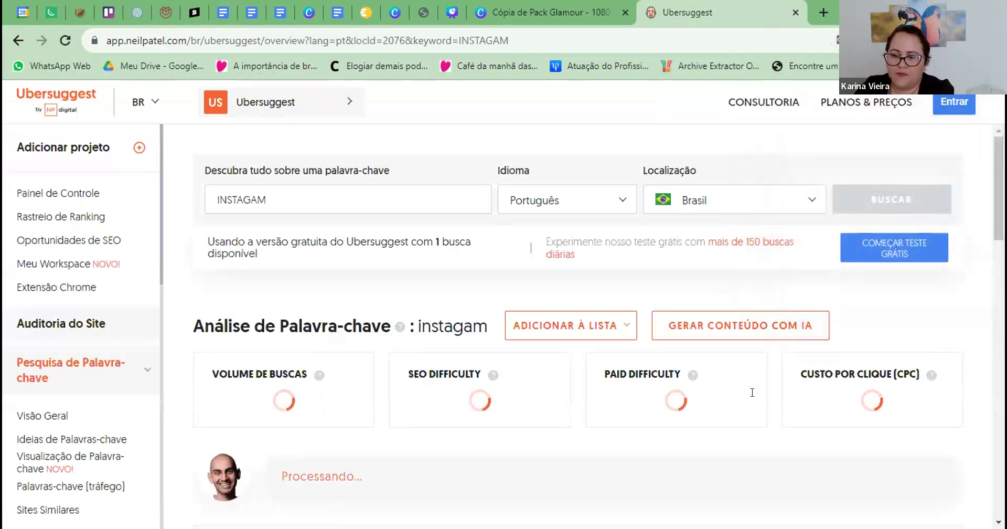
Scroll through the Brazil keyword ideas and content ideas tables for the keyword.
scroll(752, 393, down, 10)
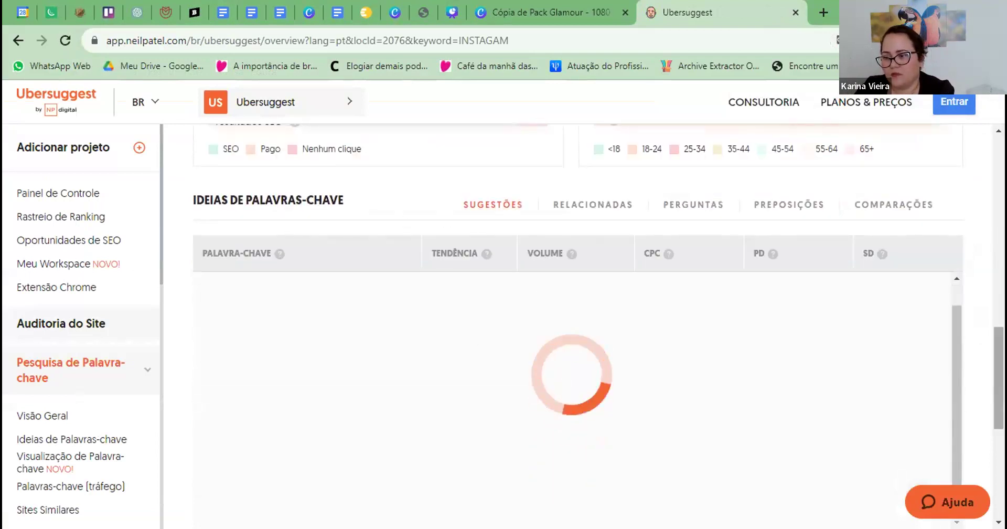
scroll(880, 352, down, 5)
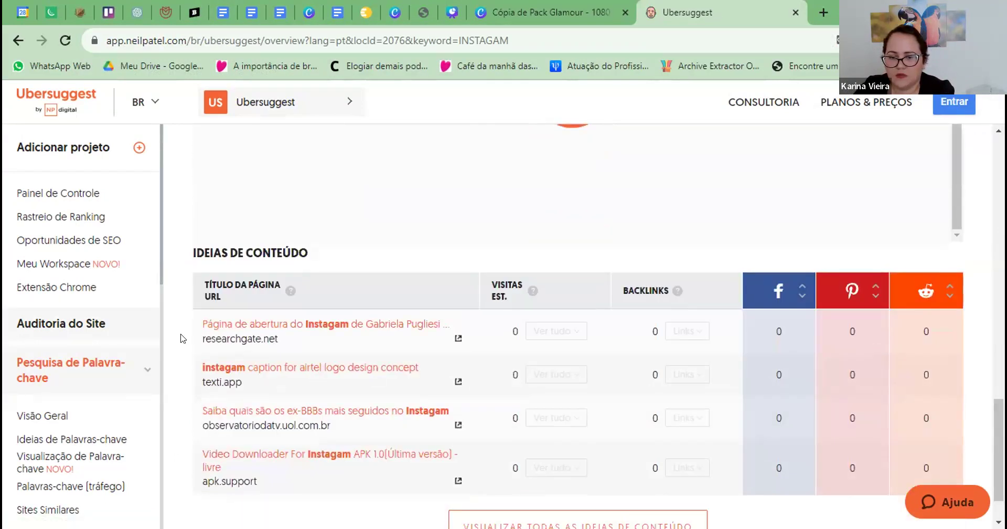
scroll(315, 339, down, 1)
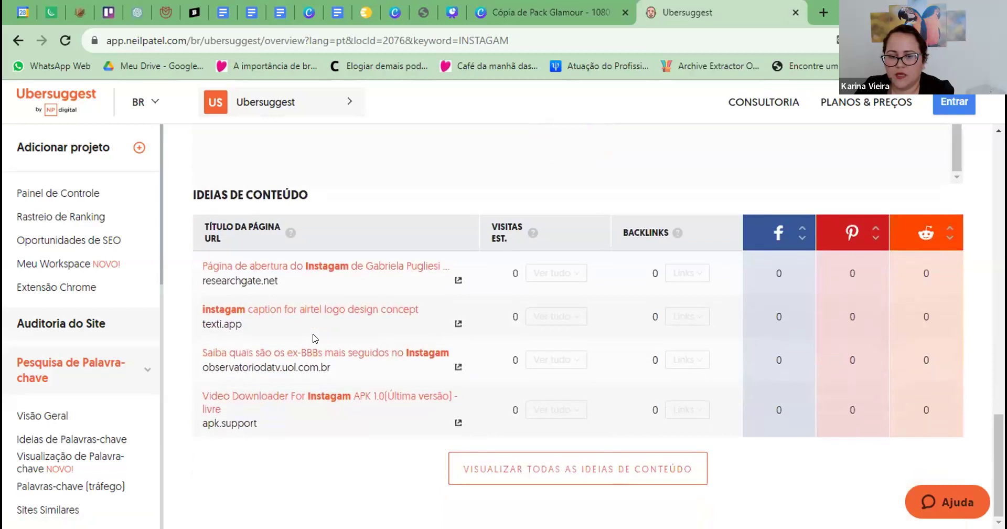
scroll(314, 338, up, 6)
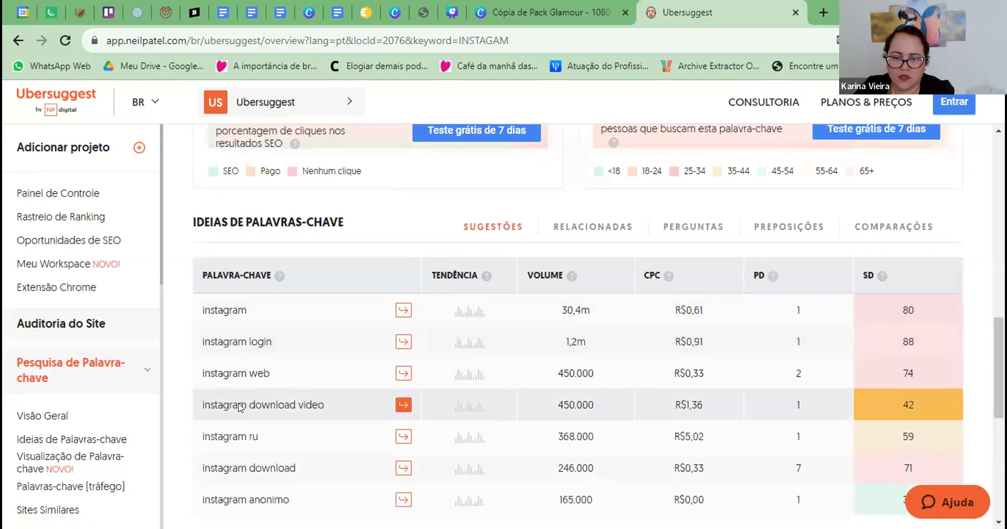
scroll(252, 420, down, 5)
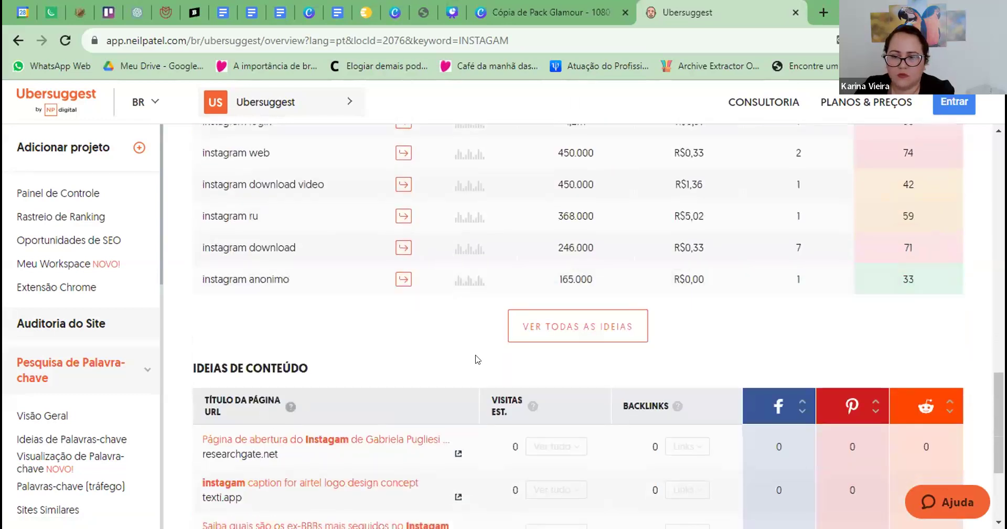
scroll(470, 428, down, 3)
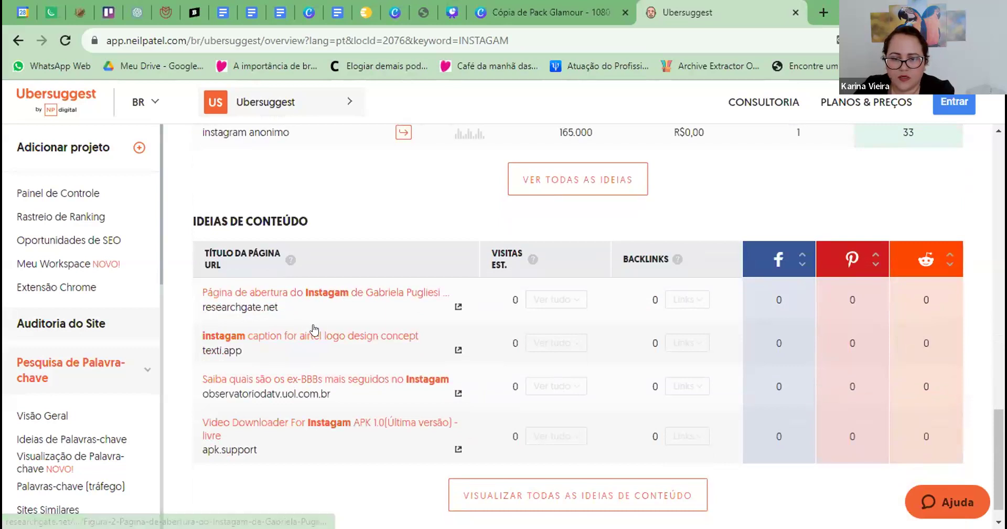
scroll(323, 441, down, 1)
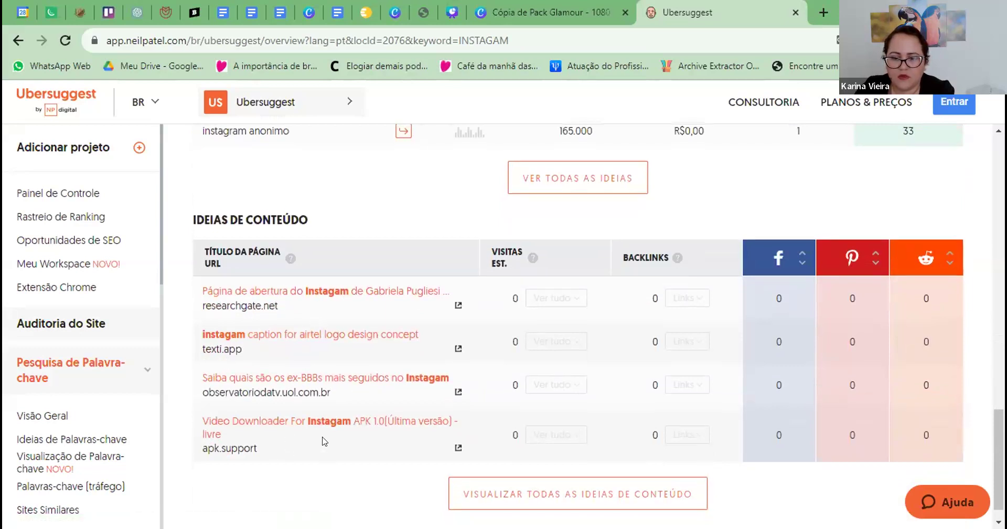
Open the full content ideas list and scroll through it.
click(664, 467)
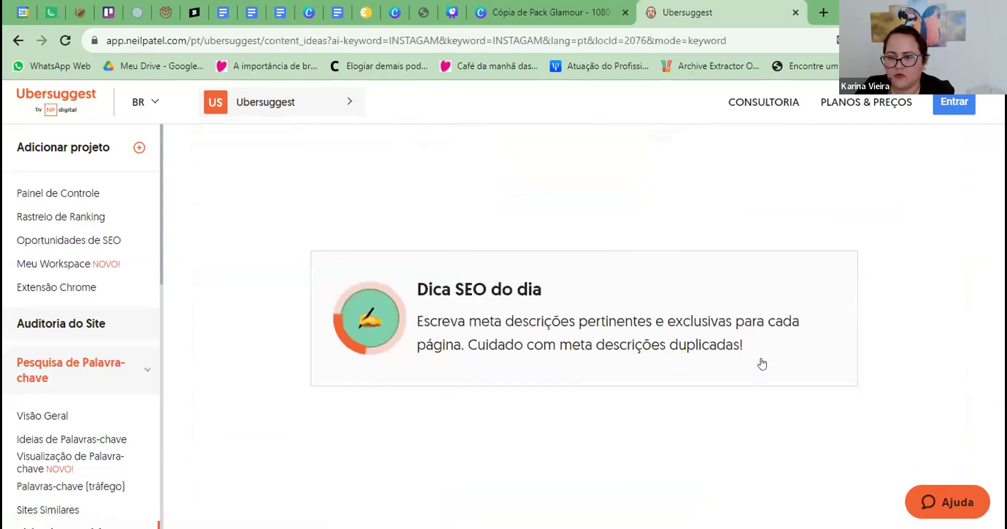
scroll(559, 364, down, 3)
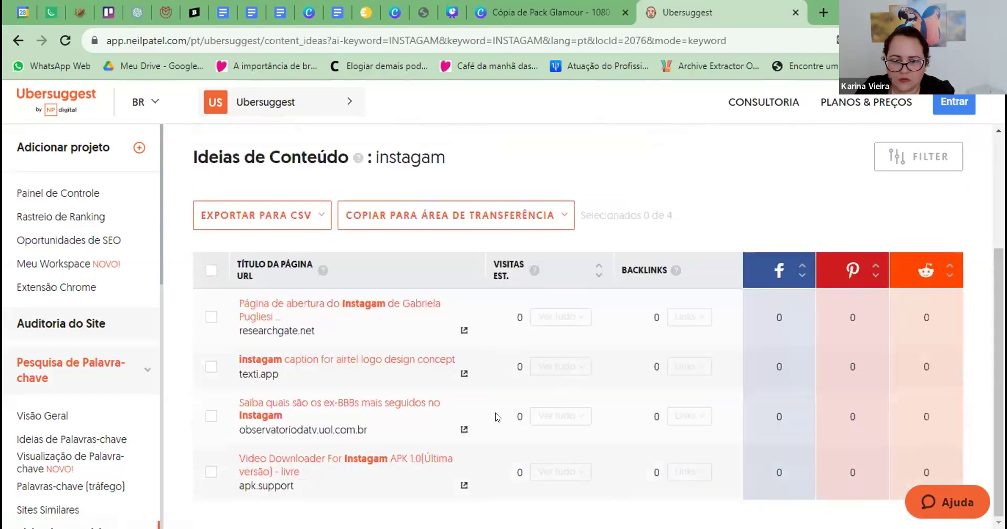
scroll(556, 439, up, 3)
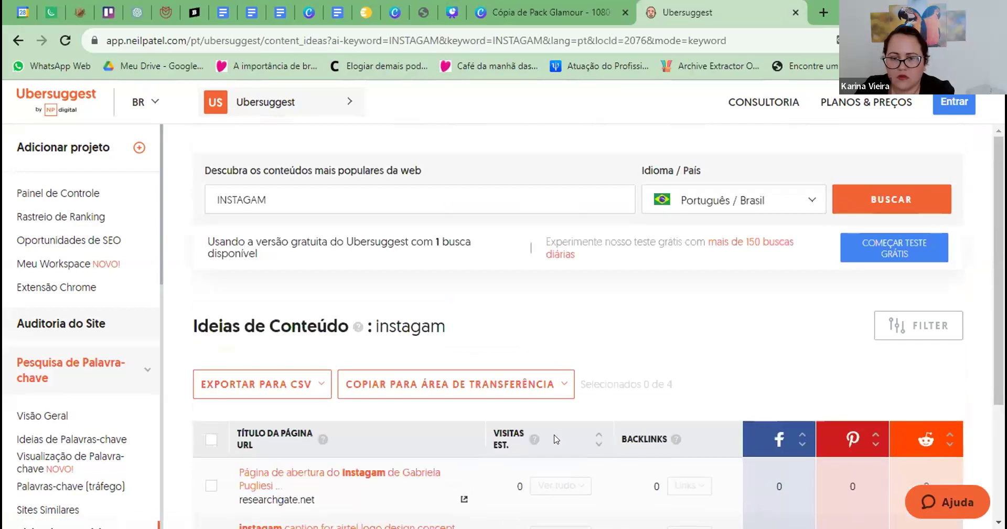
scroll(556, 439, down, 3)
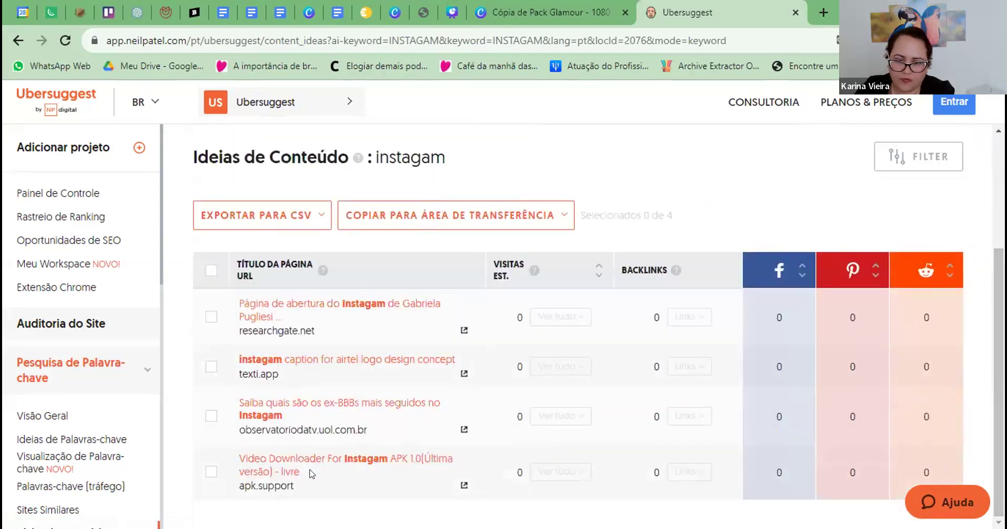
scroll(642, 321, up, 3)
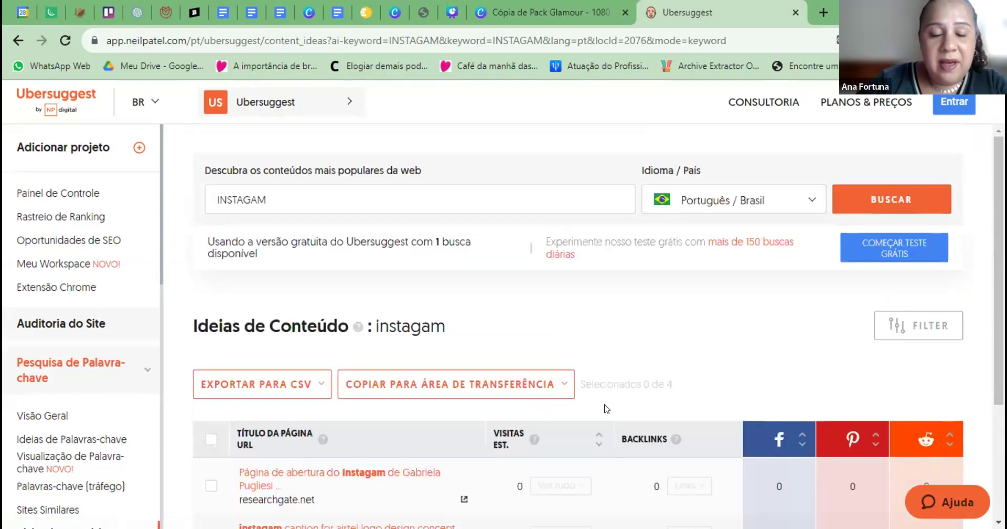
scroll(607, 409, down, 3)
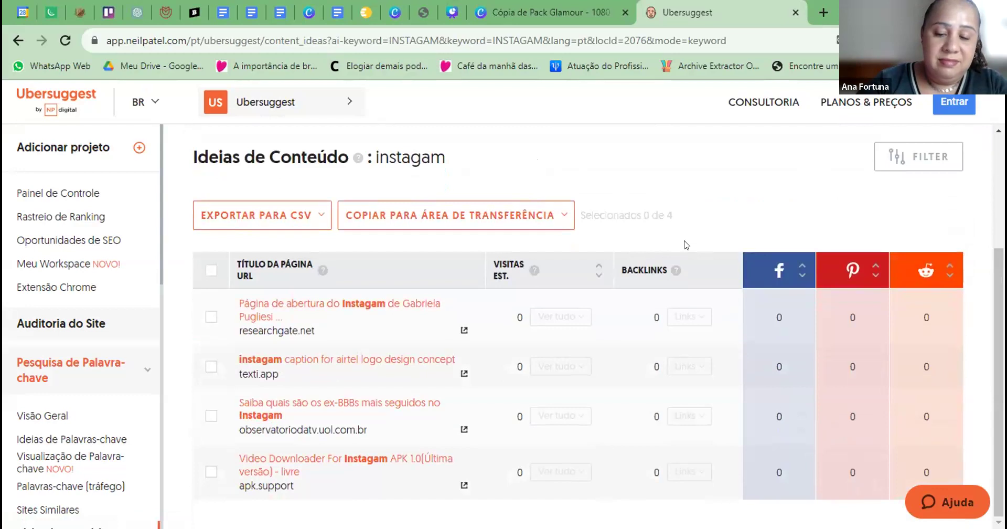
scroll(329, 199, up, 3)
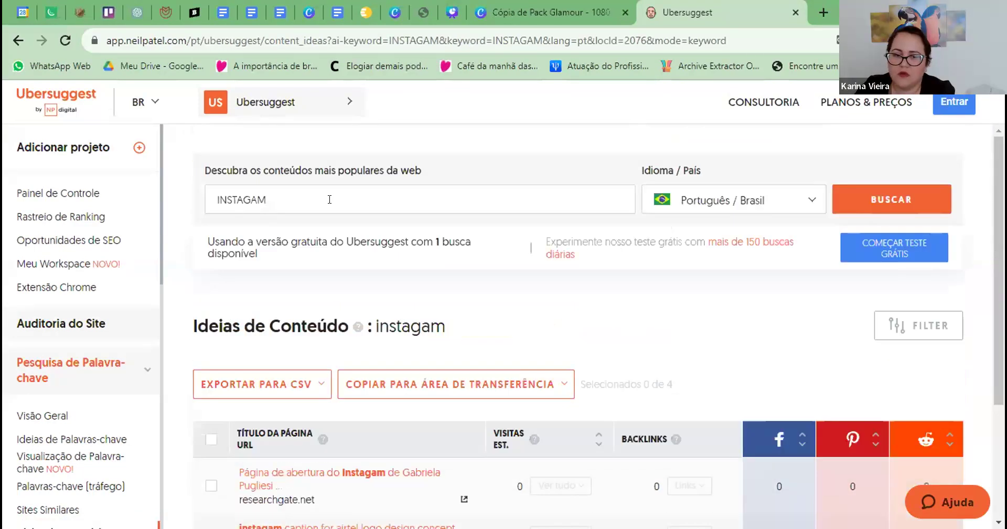
Correct the keyword to INSTAGRAM, rerun the search, and close the Ubersuggest tab.
key(Left)
key(Left)
text(R)
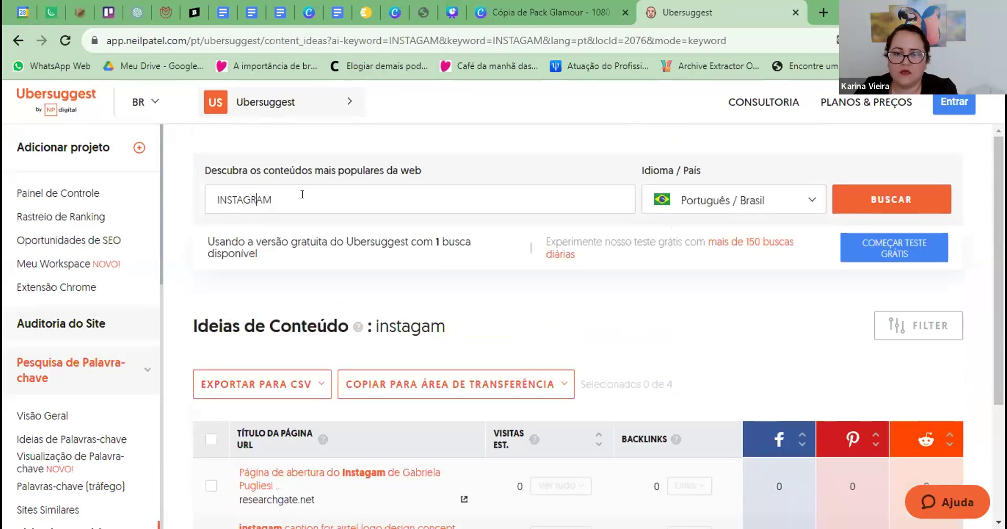
key(Return)
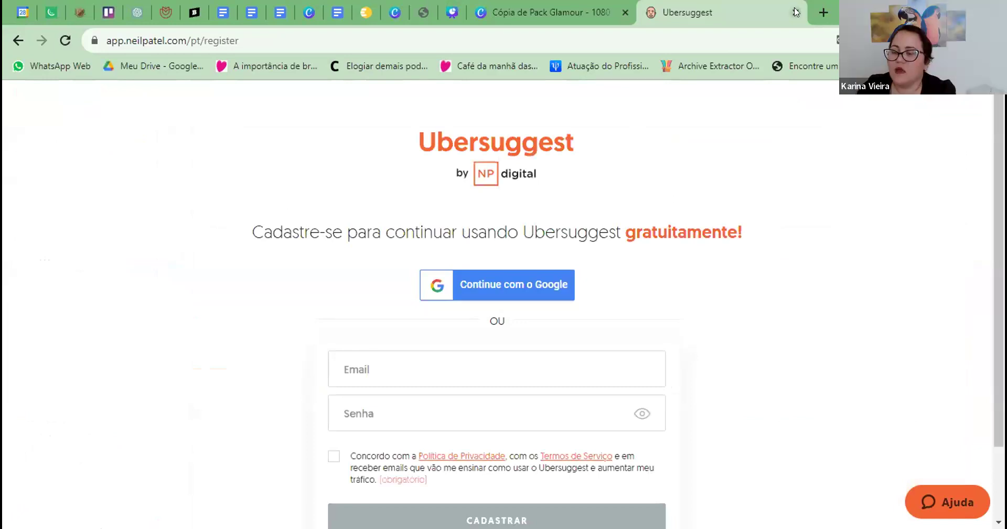
key(ctrl+w)
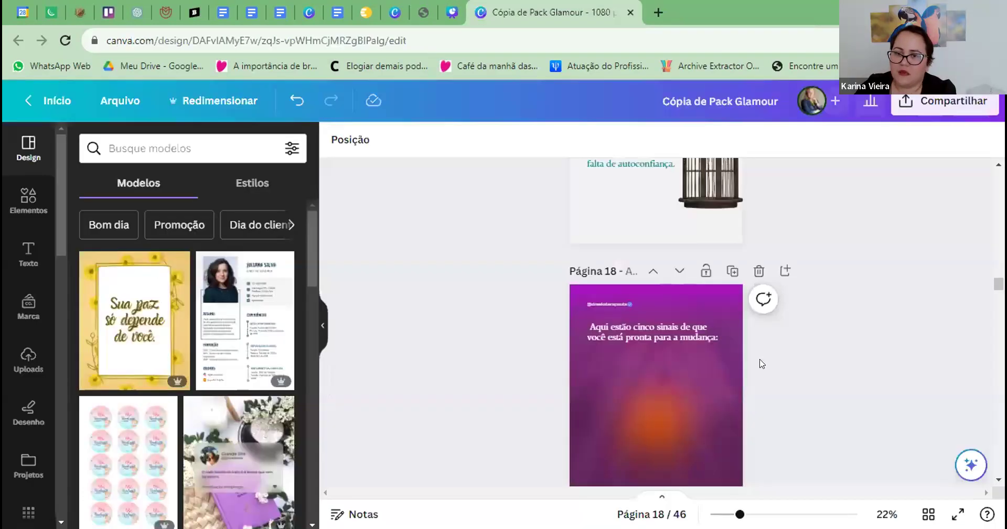
Adjust the Google Trends screenshot in Como criar E-books Lucrativos, then start a blank GPT-3.5 chat.
key(ctrl+shift+Tab)
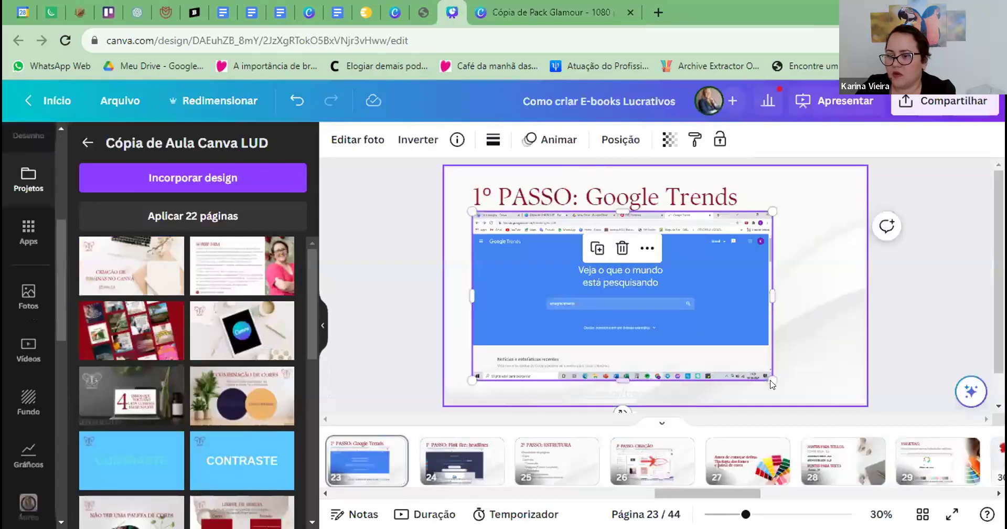
drag(772, 379, 771, 378)
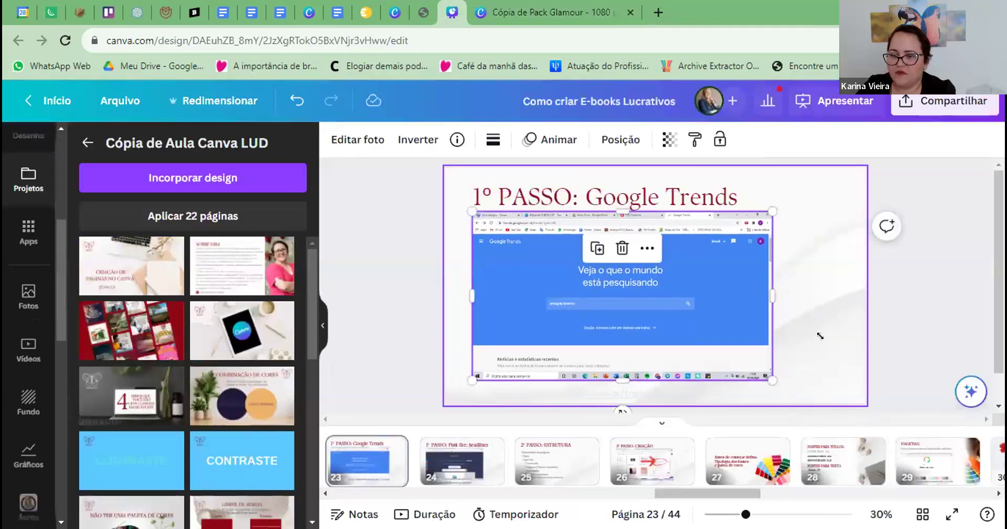
click(817, 334)
click(135, 12)
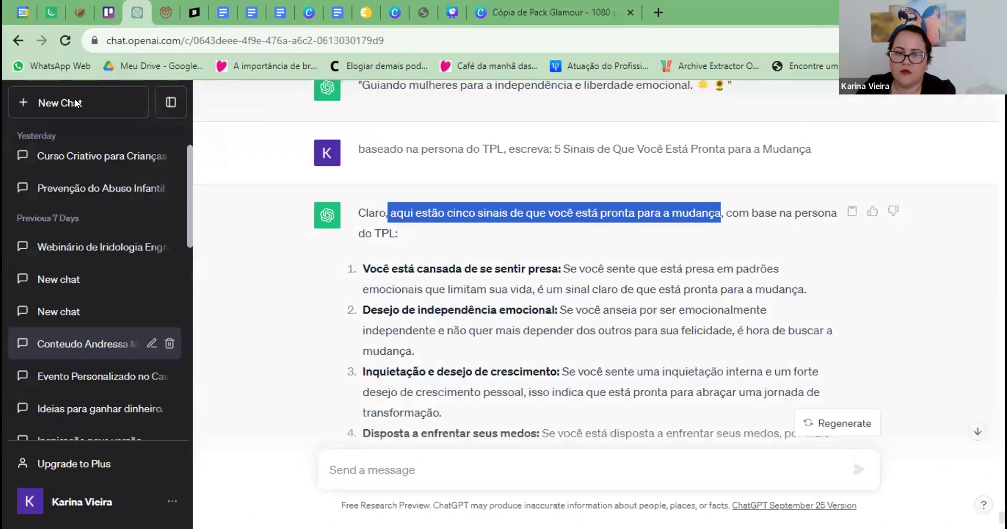
key(ctrl+shift+o)
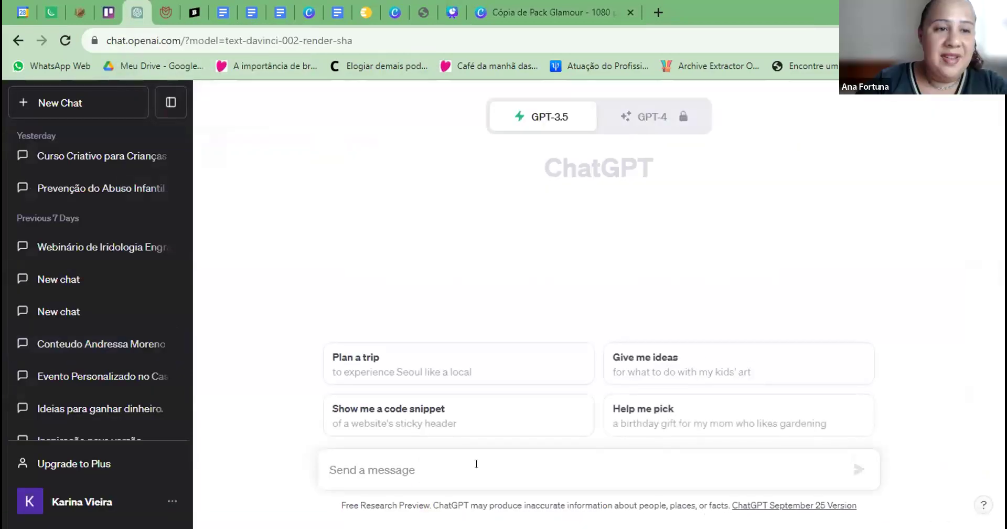
Ask ChatGPT: 'crie 5 ideias de nomes para um e-book… para captar clientes de social media'.
text(CRIE)
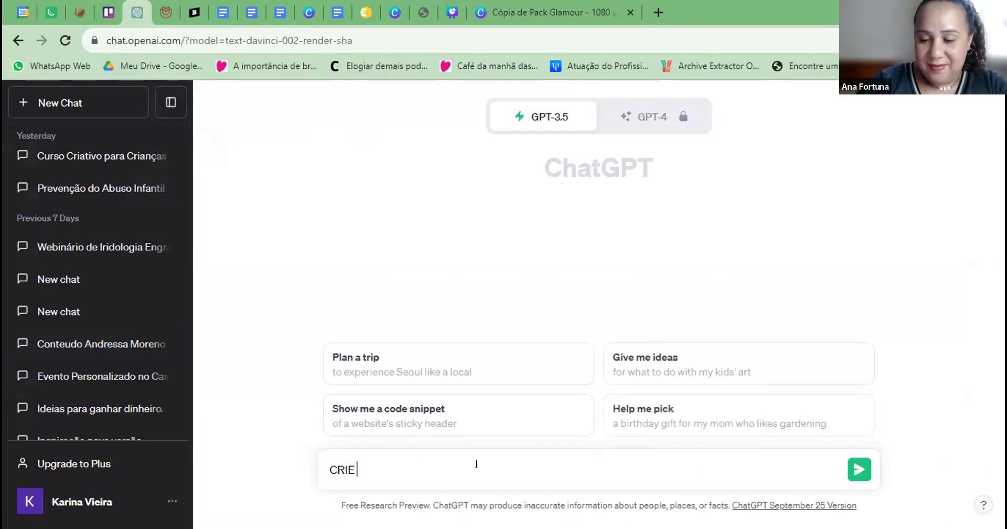
key(BackSpace)
key(BackSpace)
text(rie 5 idei)
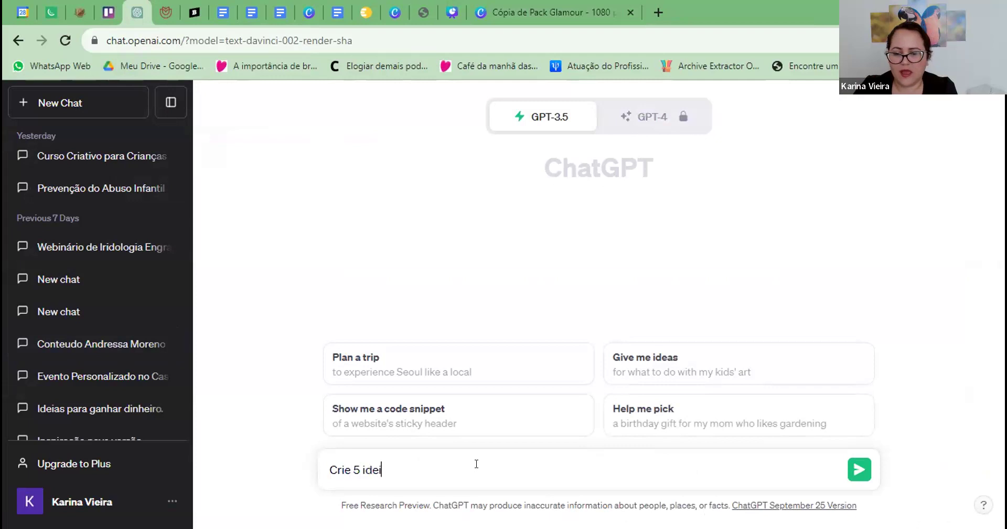
text(as de nomes p)
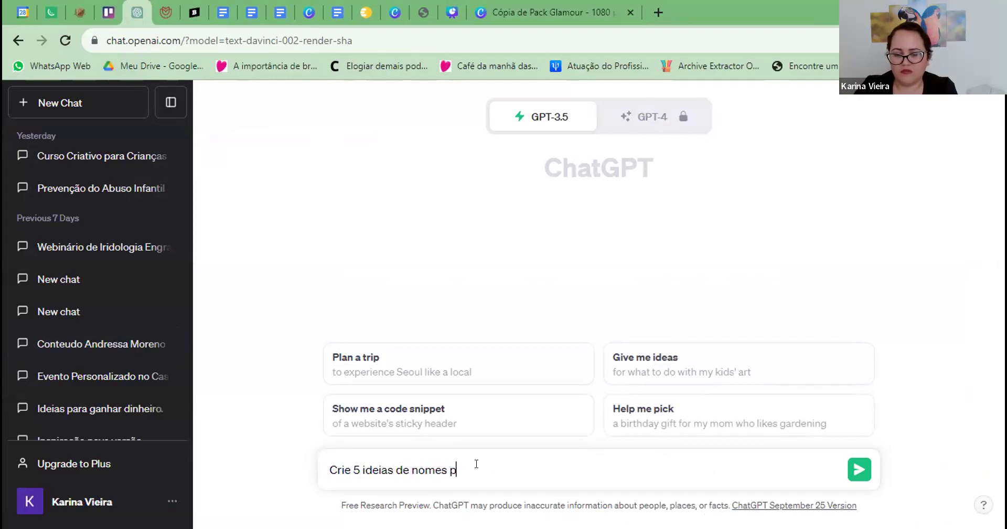
text(ara um e-bo)
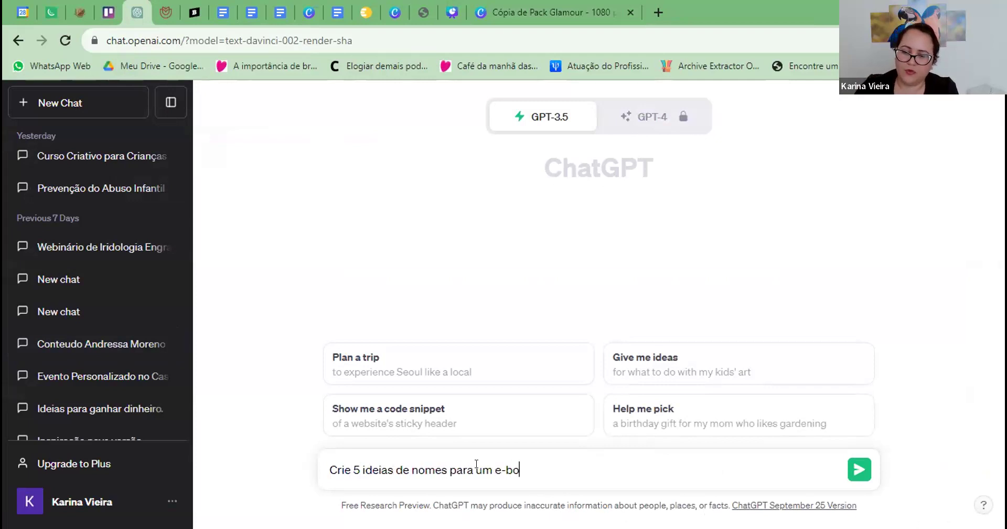
text(ok que fale de m)
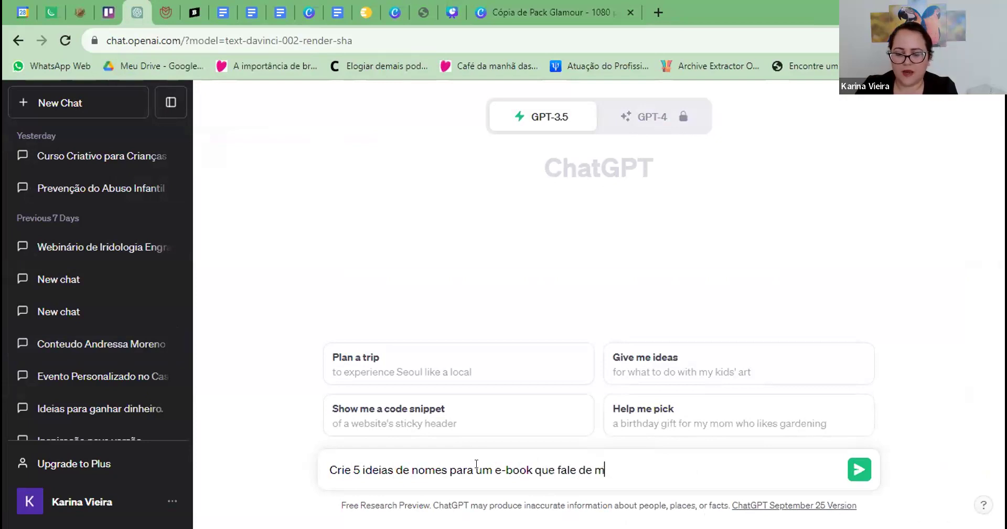
text(arketing digit)
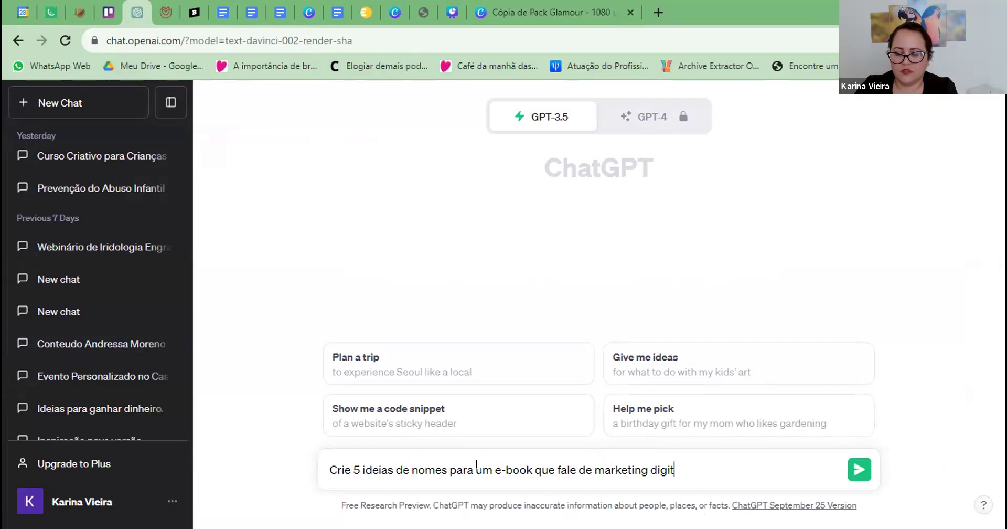
text(al, e eu)
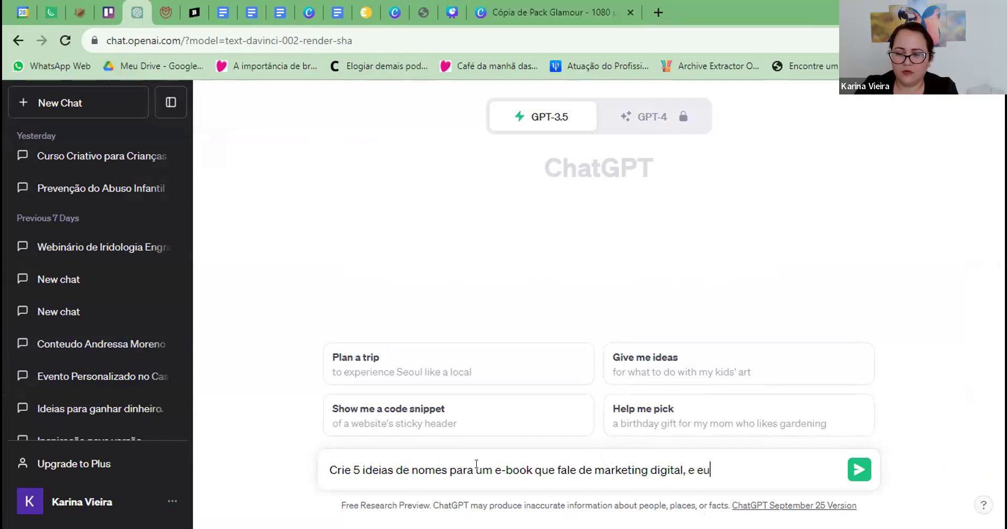
text( use esse book)
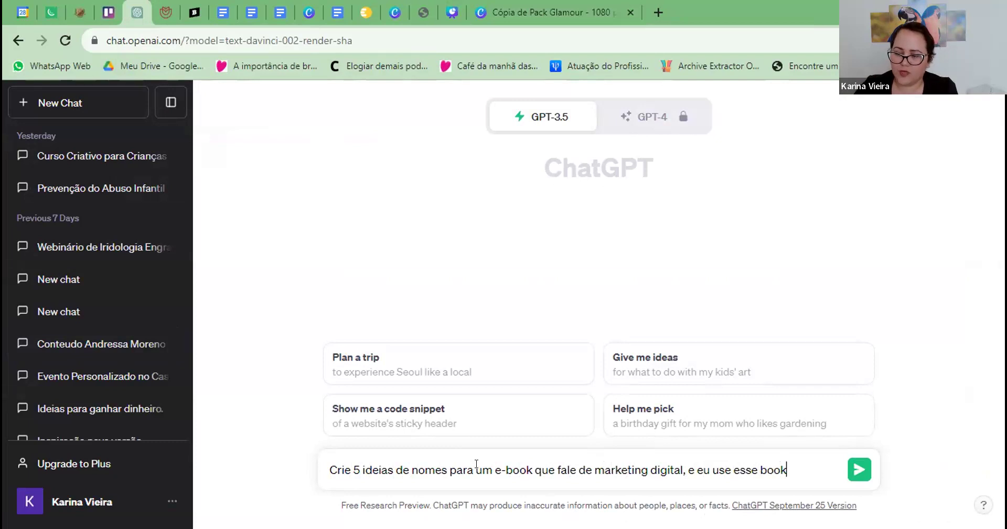
key(Left)
key(Left)
text(s)
key(BackSpace)
text(ebook para capta)
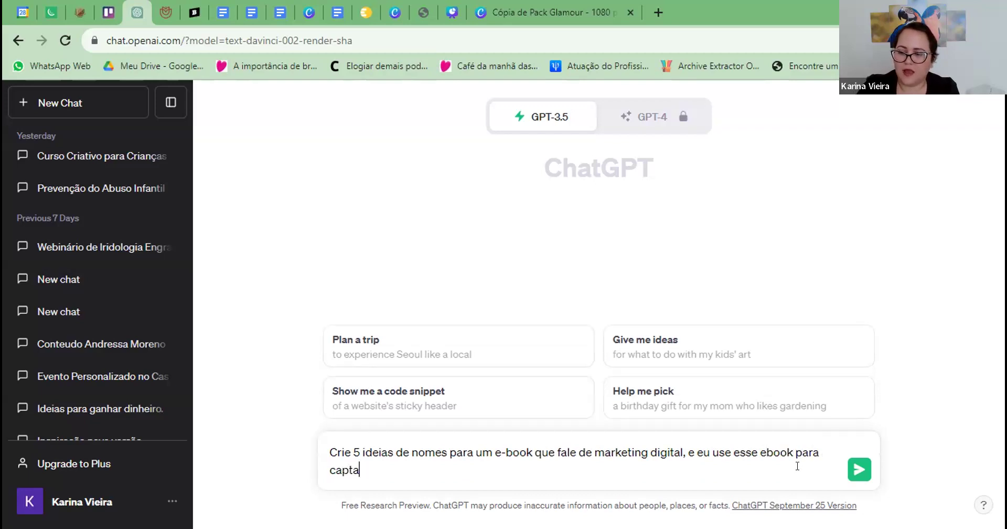
text(r clientes)
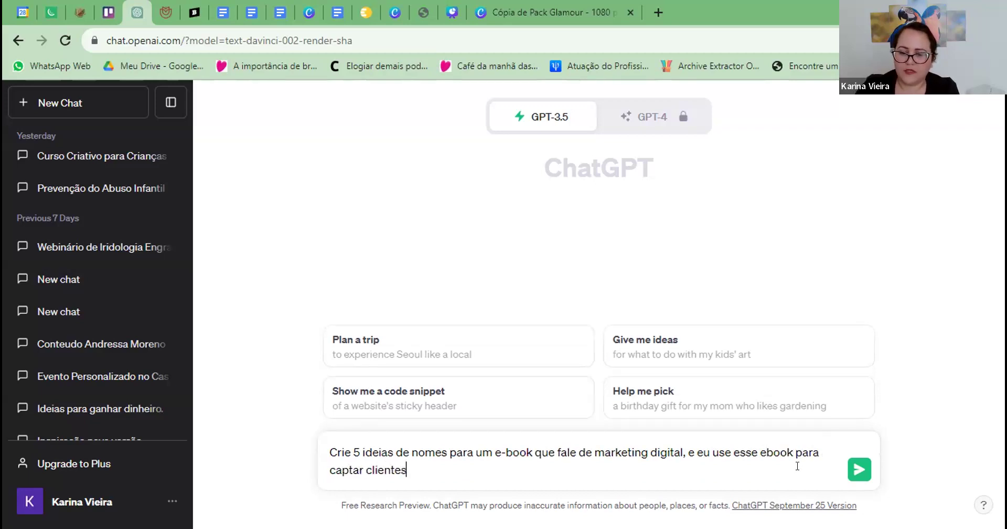
text( de social media)
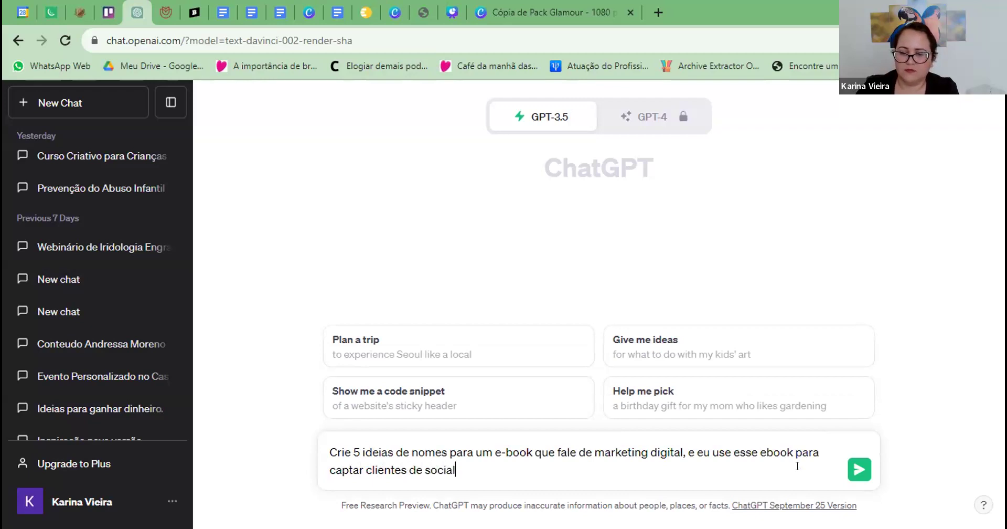
key(Return)
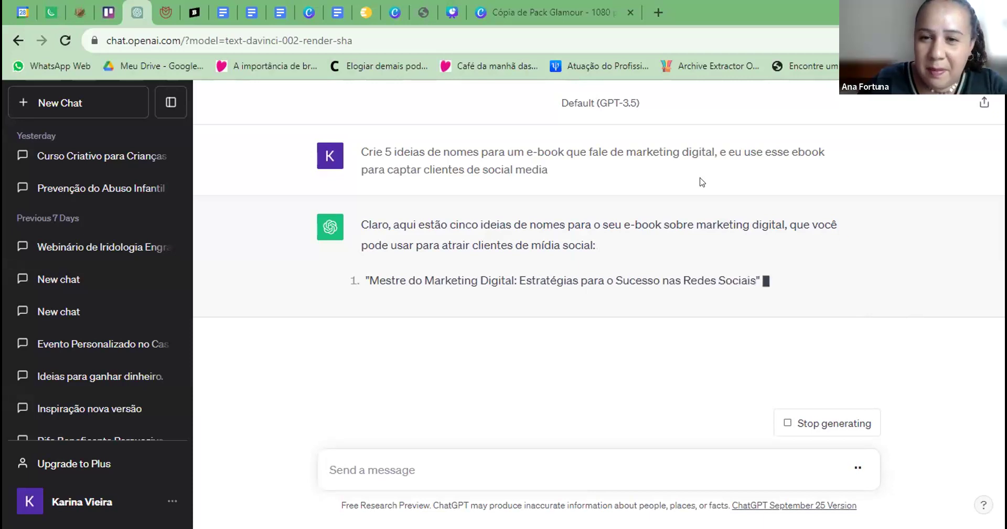
Dismiss the accidentally opened Pack Glamour tab menu while ChatGPT lists e-book names.
right_click(508, 7)
click(748, 207)
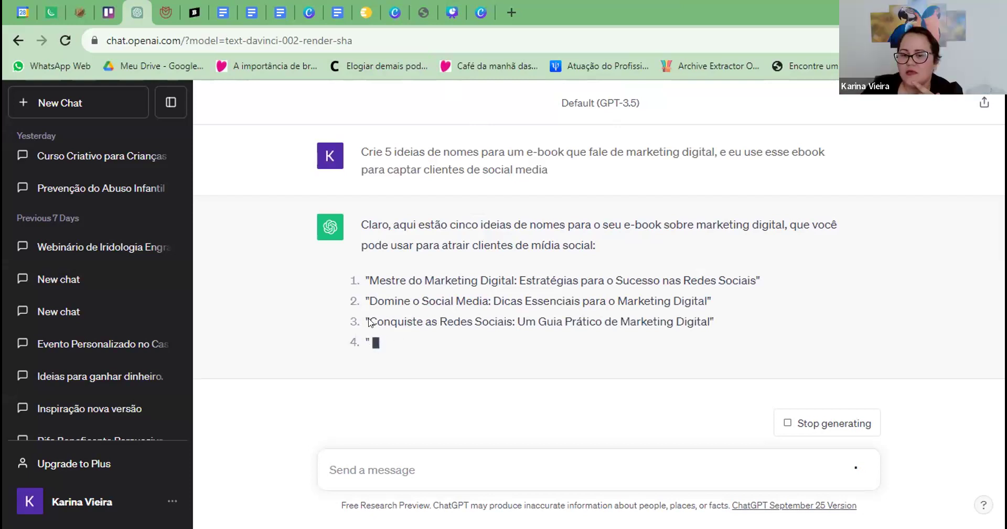
Highlight the fourth suggested title, 'Cresça e Brilhe Online', and open a blank browser tab.
drag(371, 320, 536, 324)
click(642, 372)
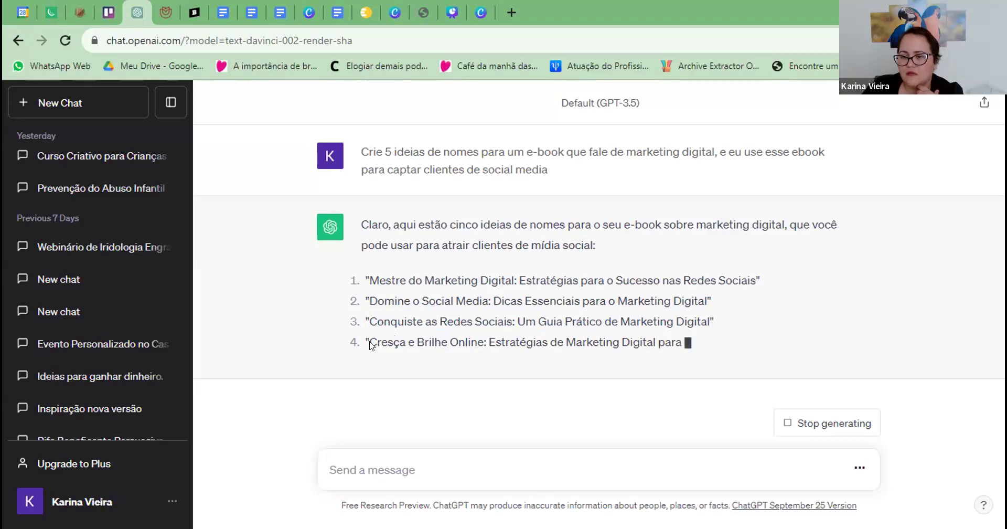
drag(369, 342, 648, 337)
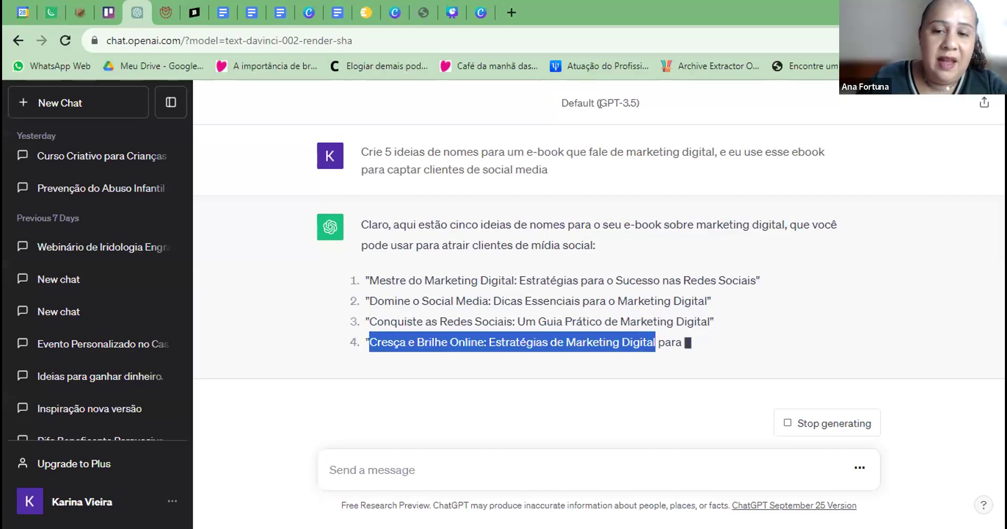
click(512, 12)
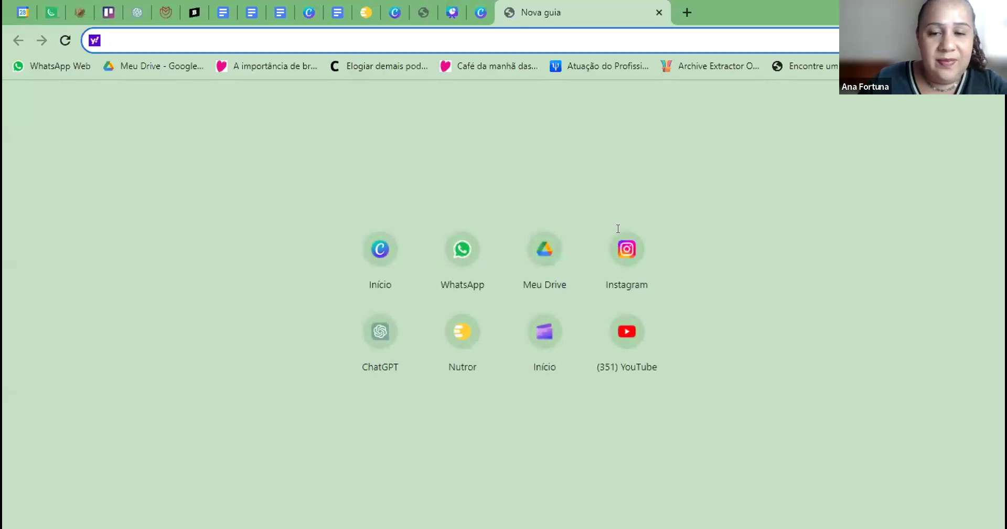
Reopen the e-book names chat and select 'Cresça e Brilhe Online: Estratégias de Marketing Digital'.
click(140, 10)
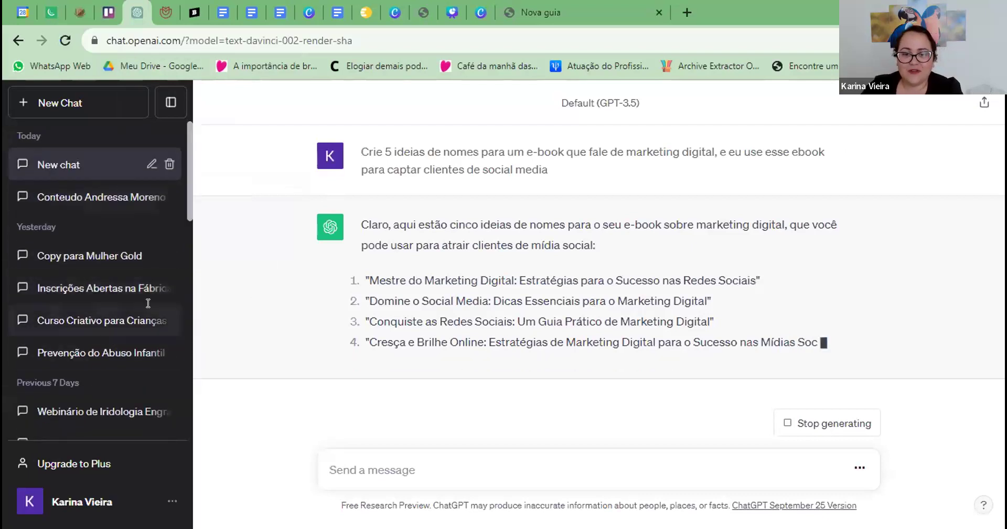
click(110, 197)
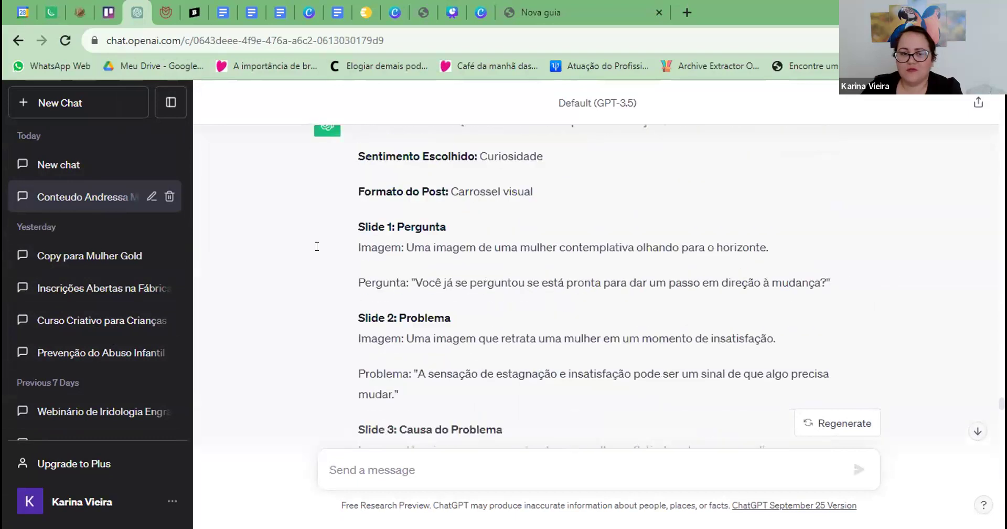
click(94, 179)
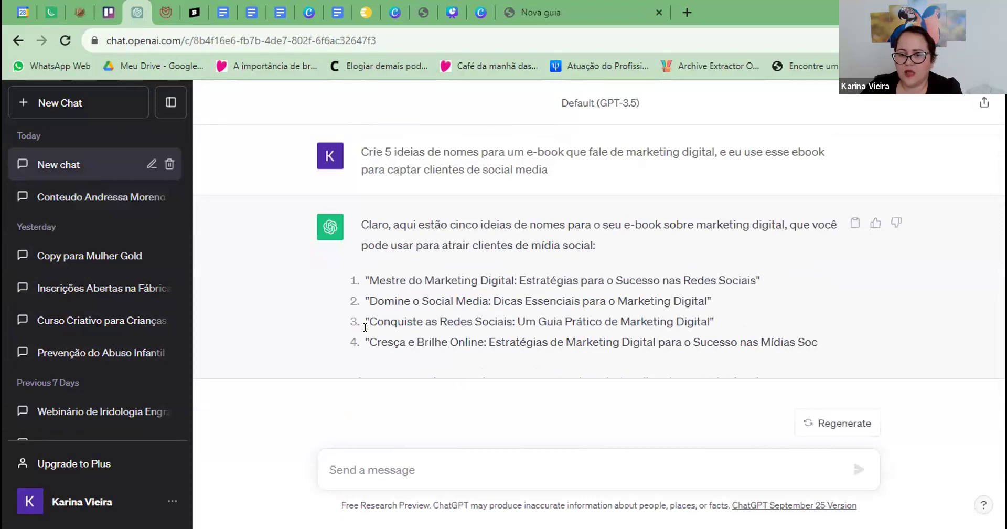
drag(366, 337, 655, 338)
key(ctrl+c)
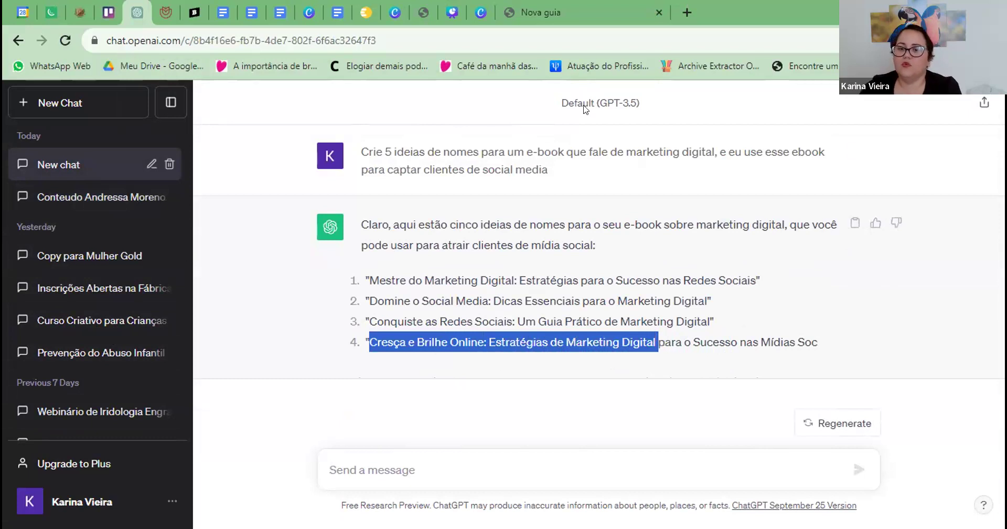
click(584, 19)
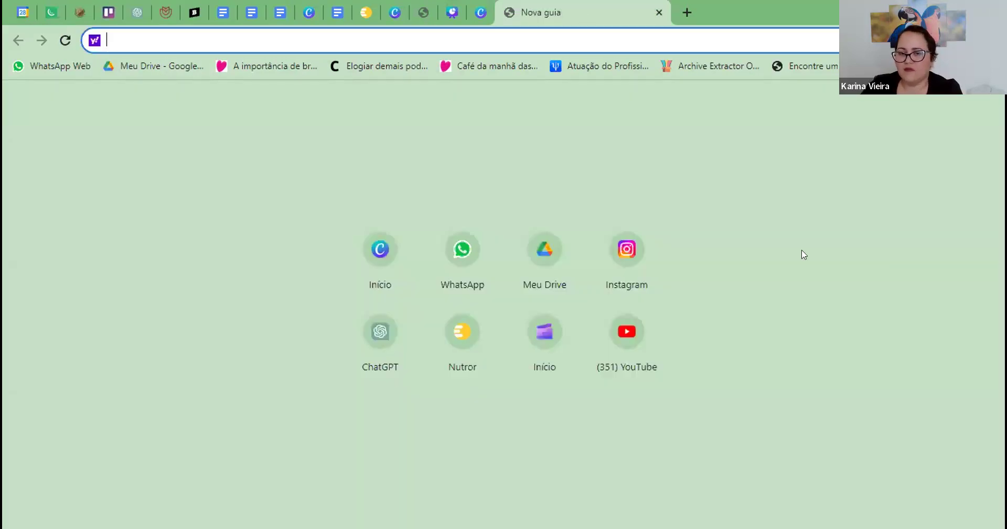
Load canva.com and create a Documento A4 (retrato) by searching 'a4' under Criar um design.
text(canva.com)
key(Return)
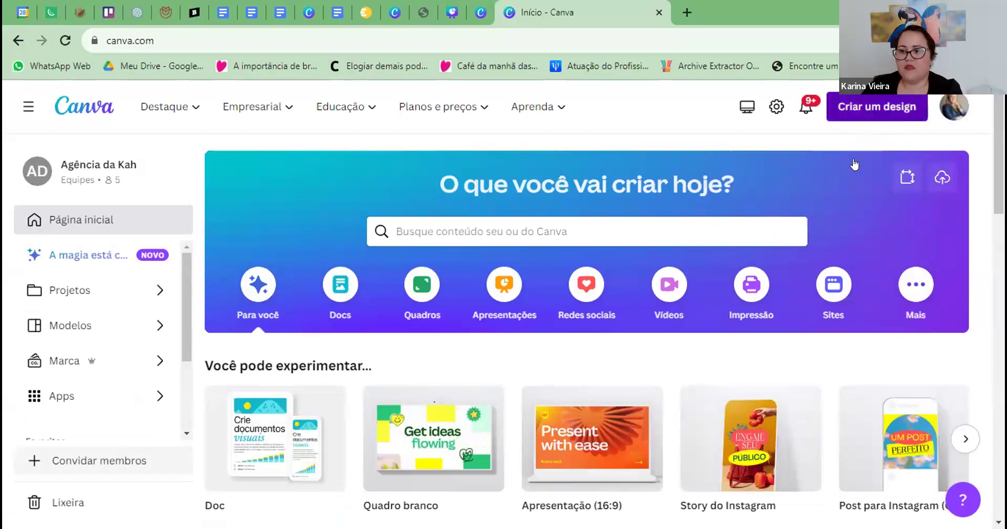
click(874, 108)
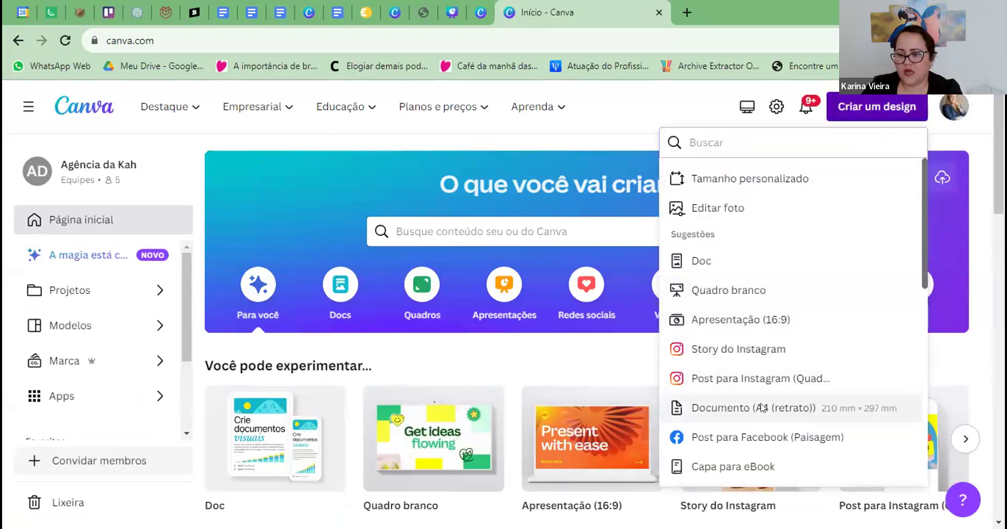
click(782, 413)
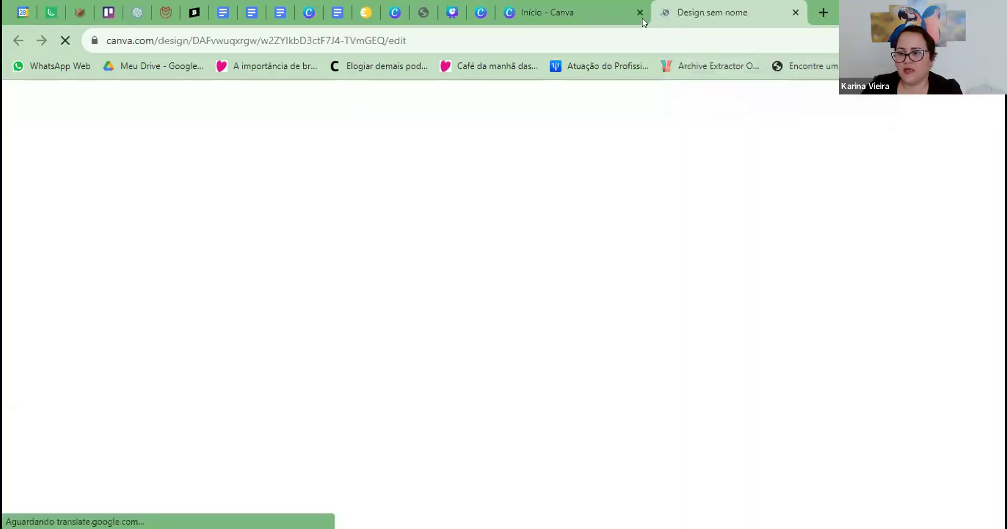
click(643, 21)
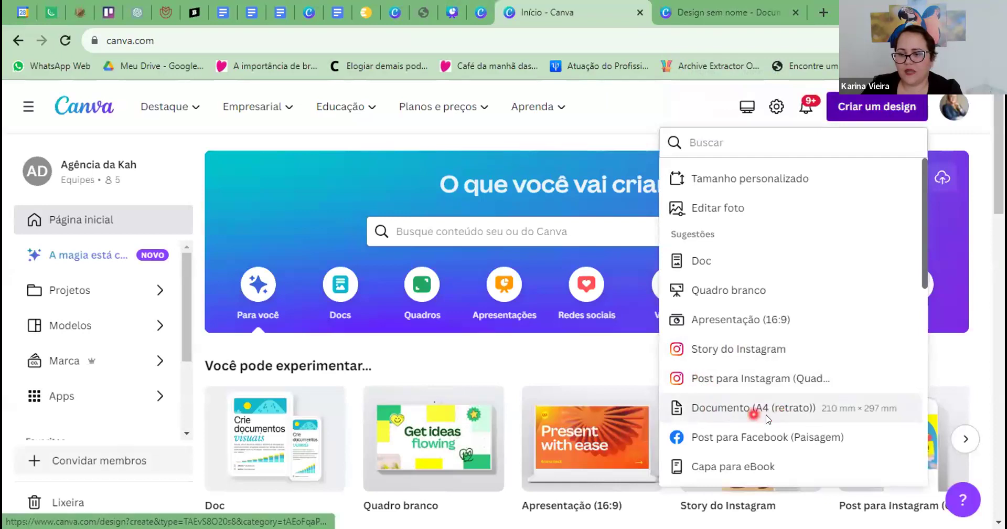
click(703, 142)
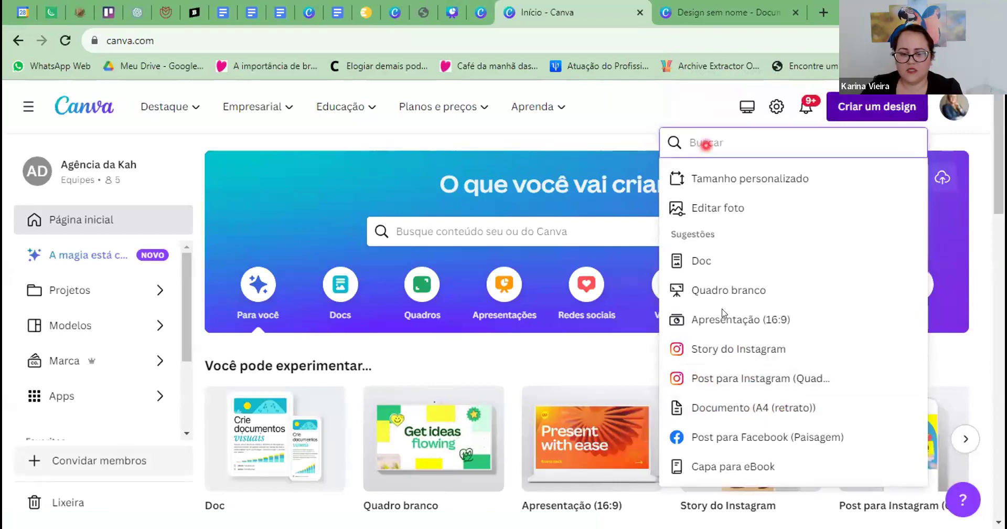
text(a4)
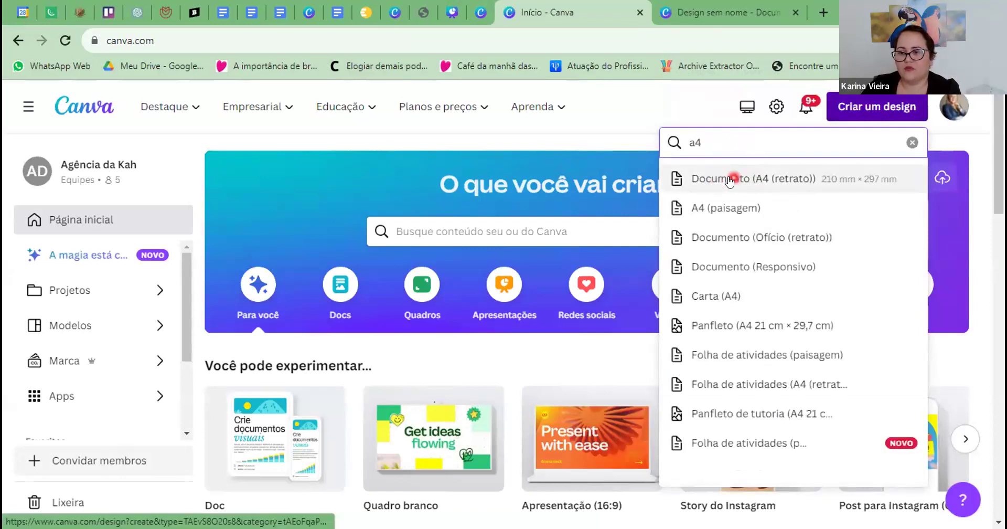
click(729, 180)
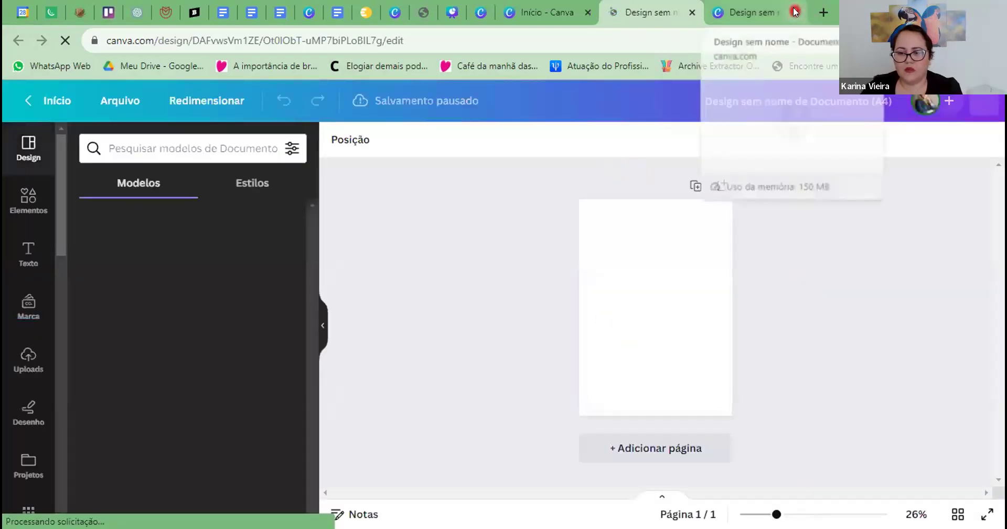
Paste 'Cresça e Brilhe Online: Estratégias de Marketing Digital' onto the A4 page at about 36 pt, then return to ChatGPT.
click(795, 11)
key(ctrl+v)
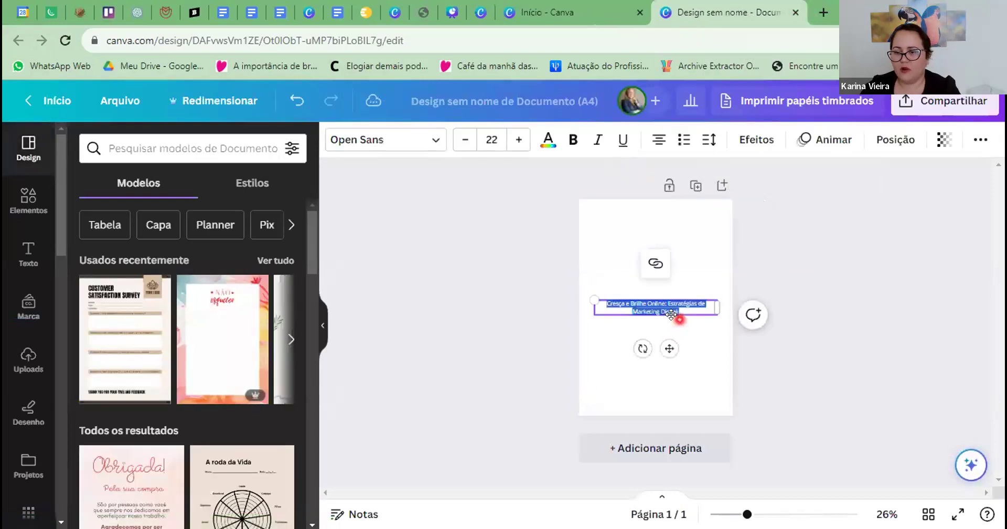
drag(593, 300, 594, 301)
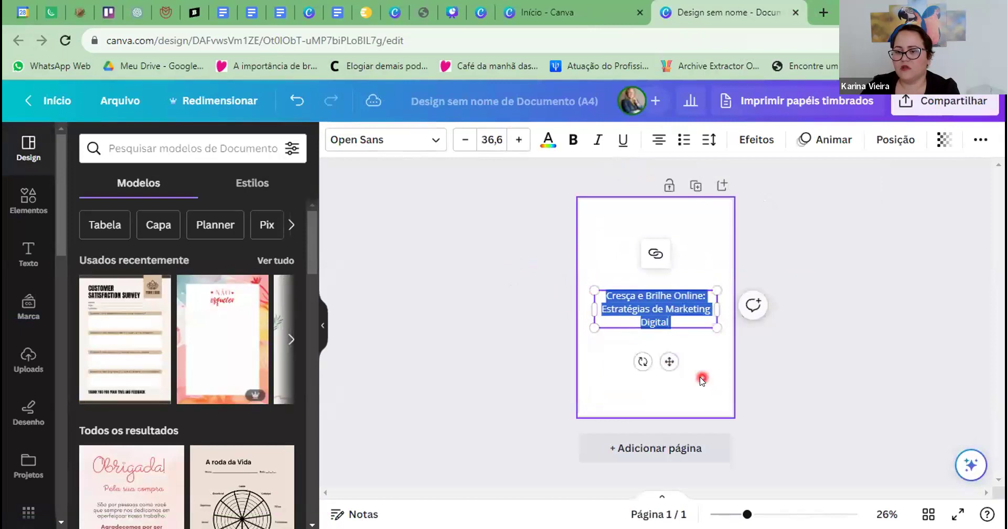
click(702, 380)
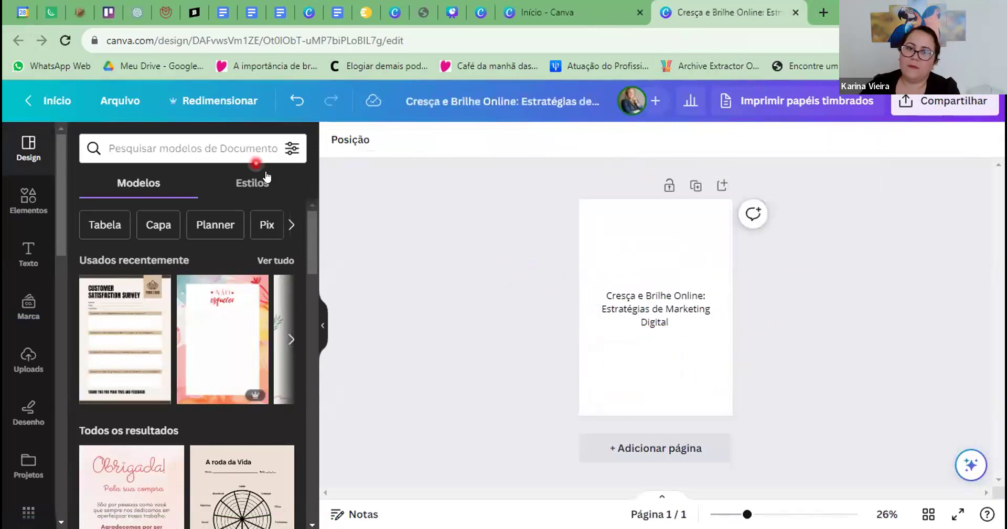
click(140, 11)
click(768, 317)
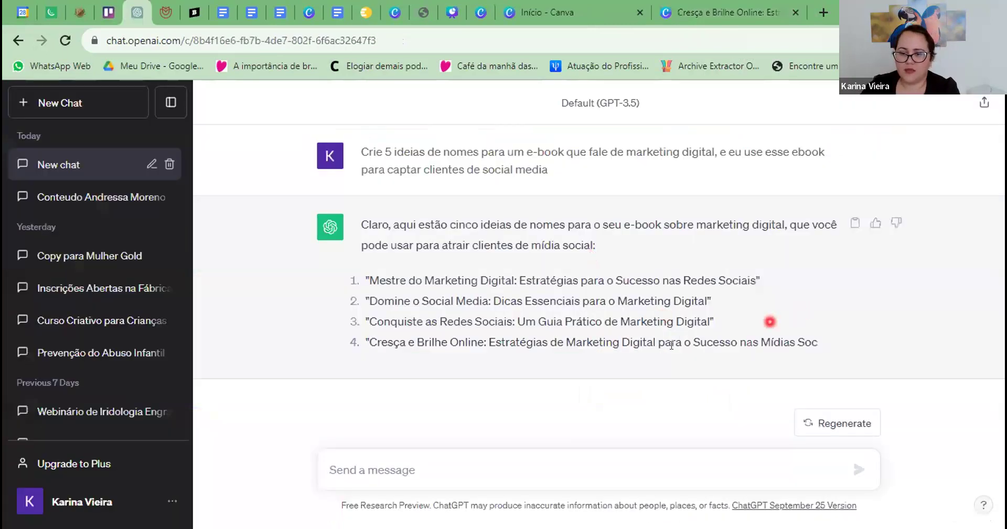
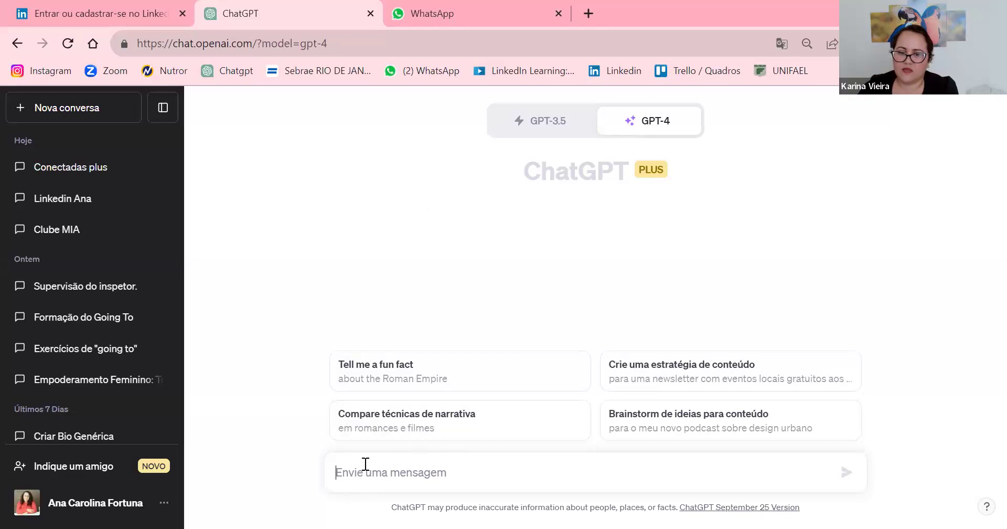
Type 'Cresça e brilhe online estratégia de marketing digital' in the message box, fixing 'Crsça' to 'Cresça'.
text(Crsd)
key(BackSpace)
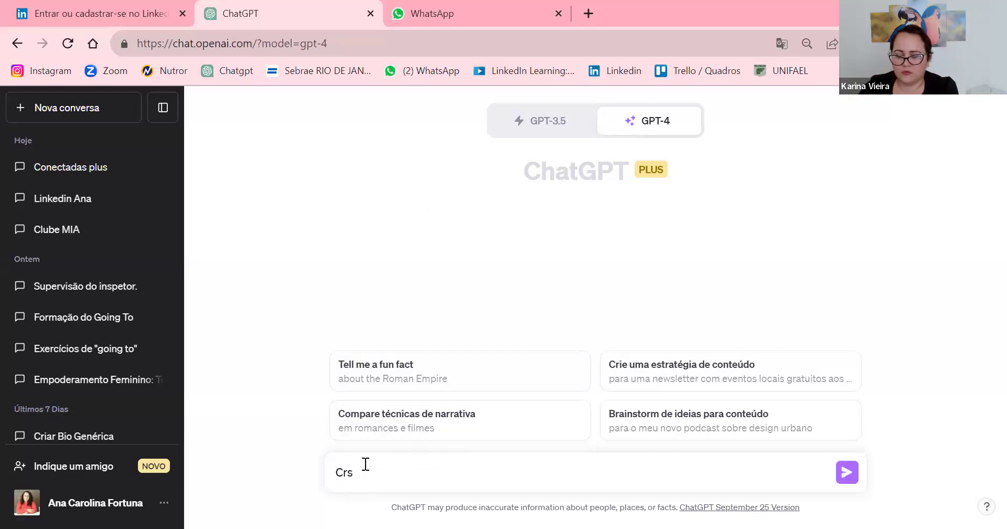
text(ça e b)
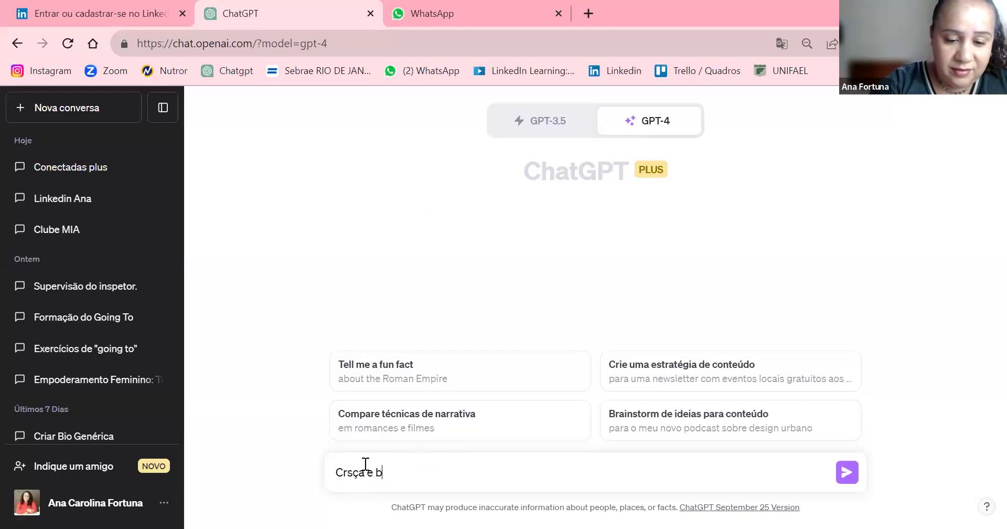
text(rilhe online estr)
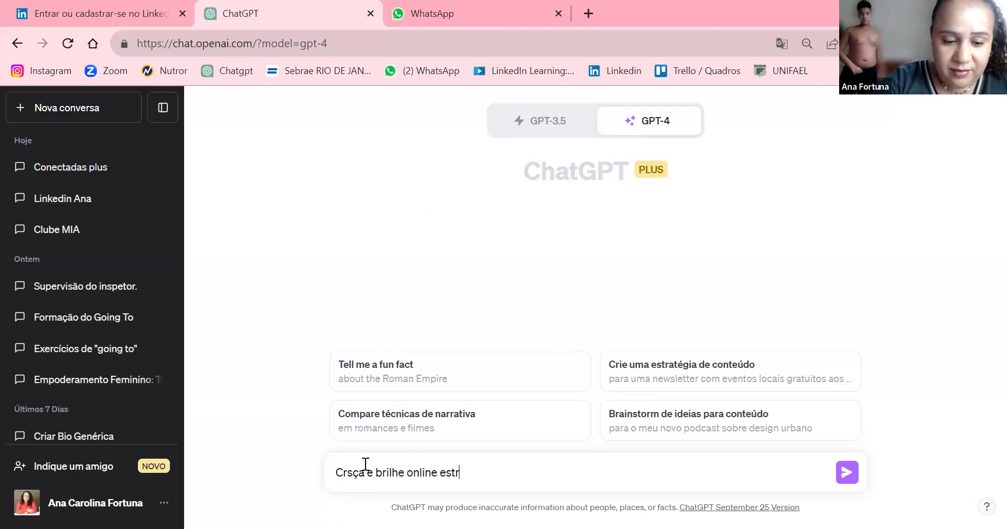
text(atégia de mark)
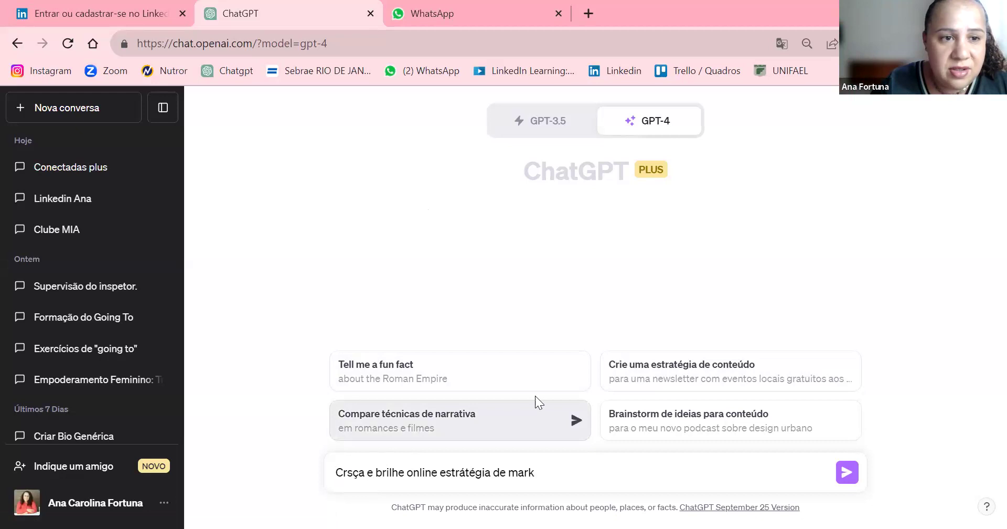
text(e)
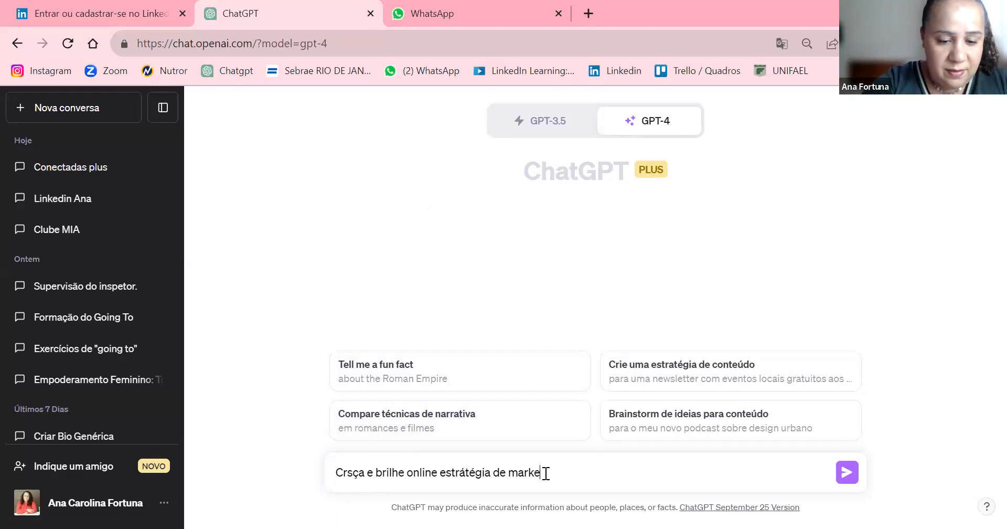
text(ting digital)
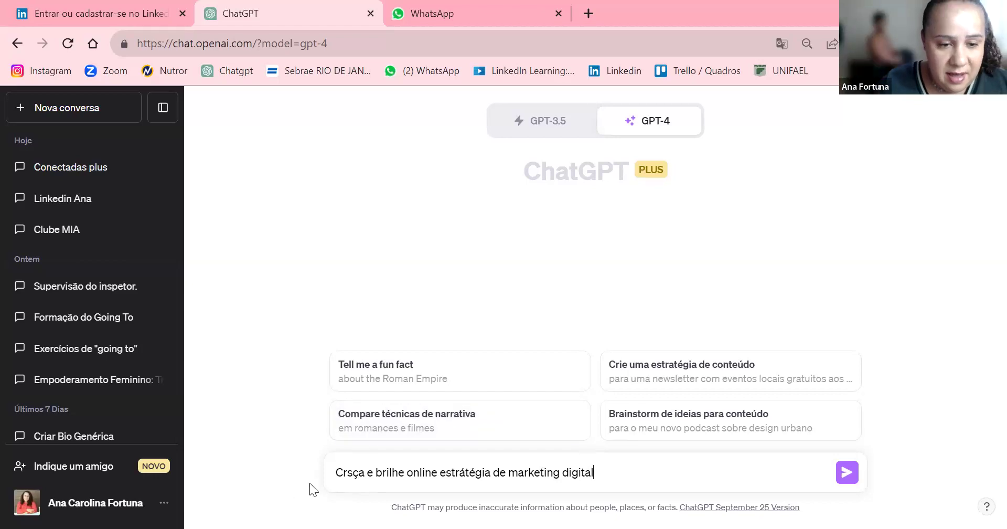
click(347, 473)
text(e)
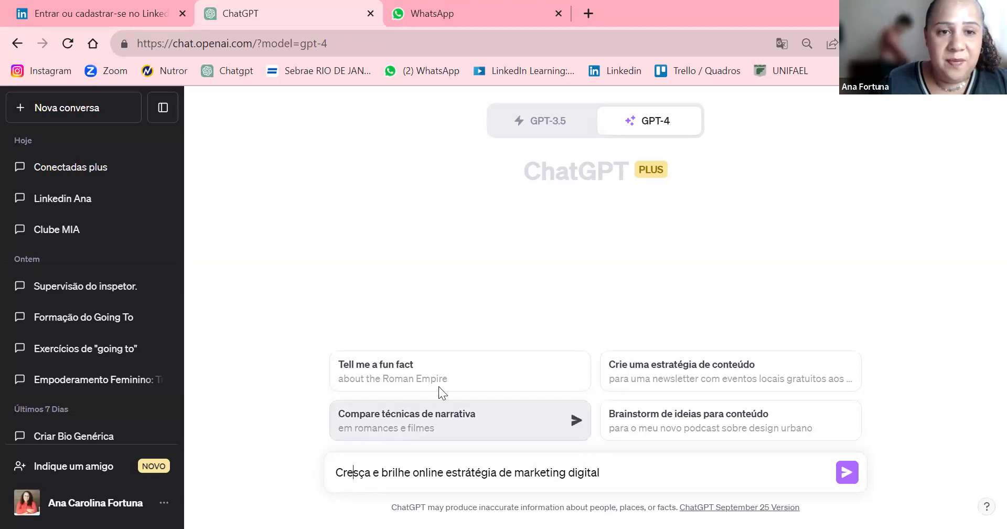
click(336, 473)
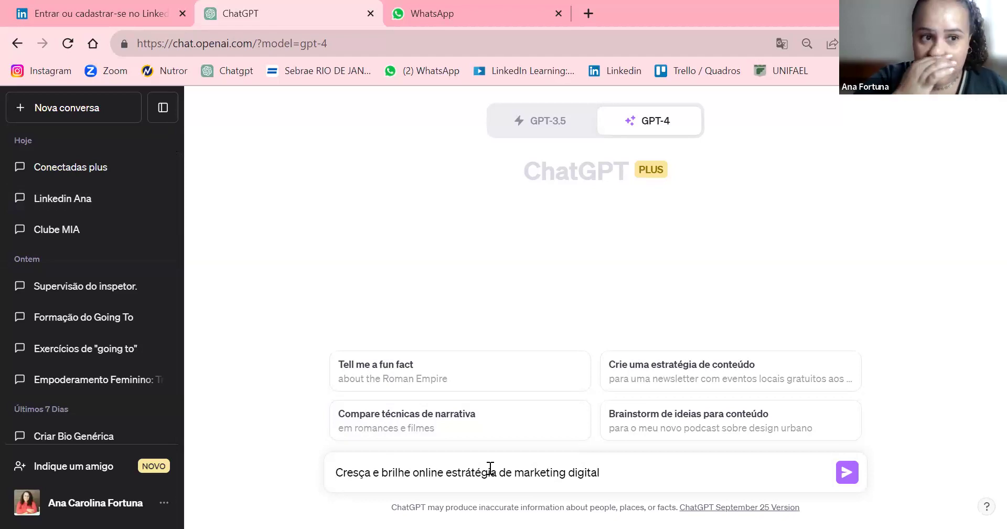
Prefix the theme with 'Crie um ebook com o tema:' and end with 'Para a' plus the recipient's name.
text(Cr)
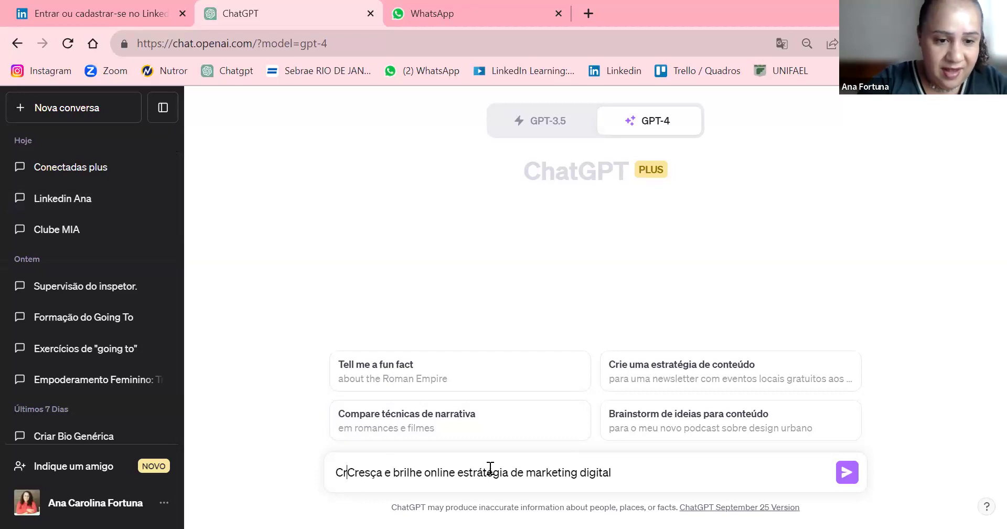
text(ie )
text(um eboo)
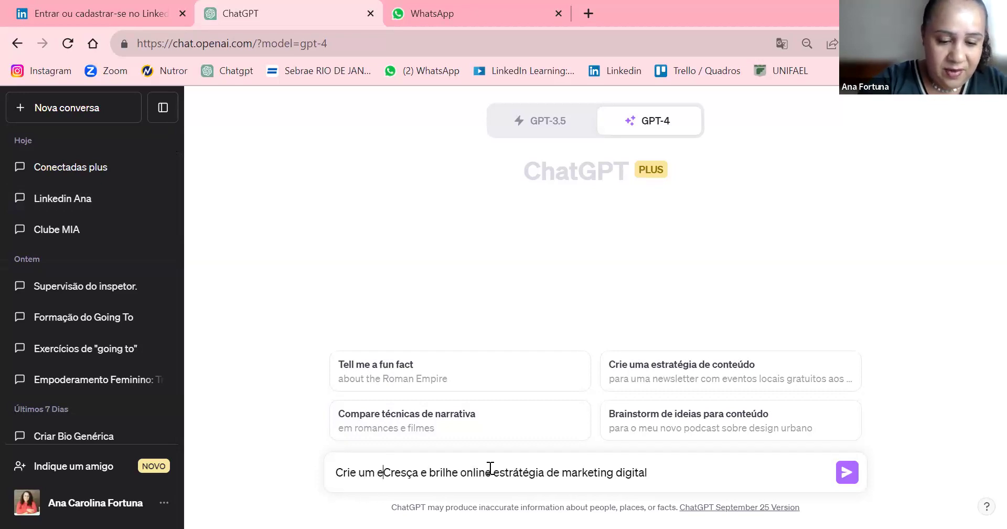
text(k)
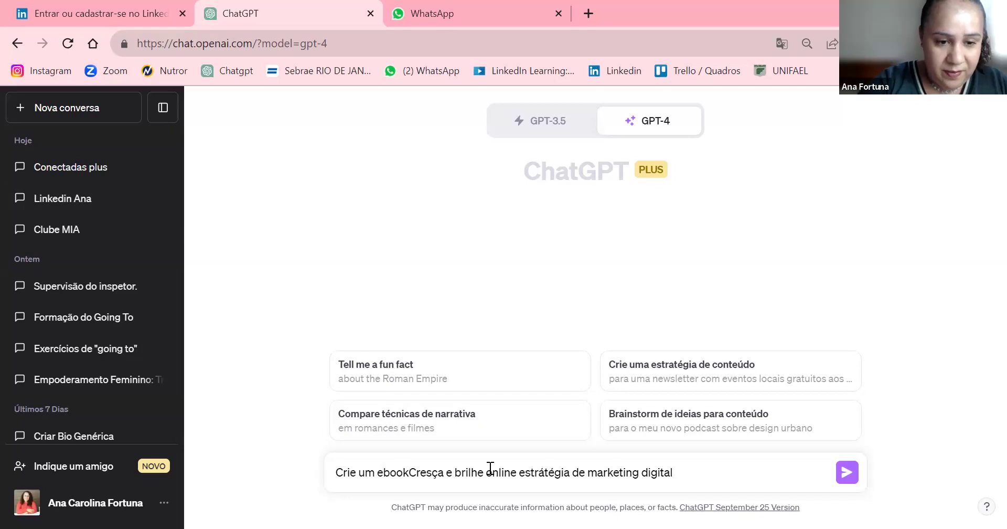
text( com o tema)
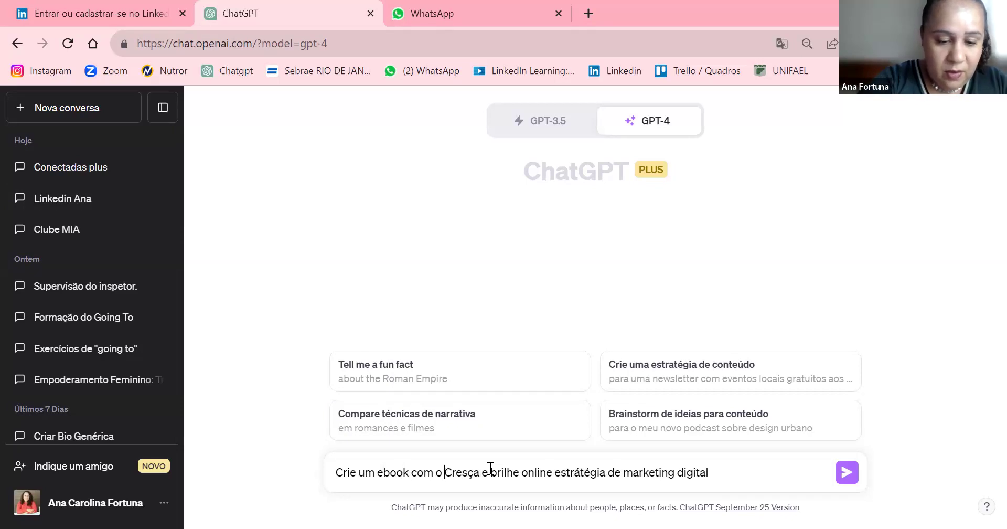
text(:)
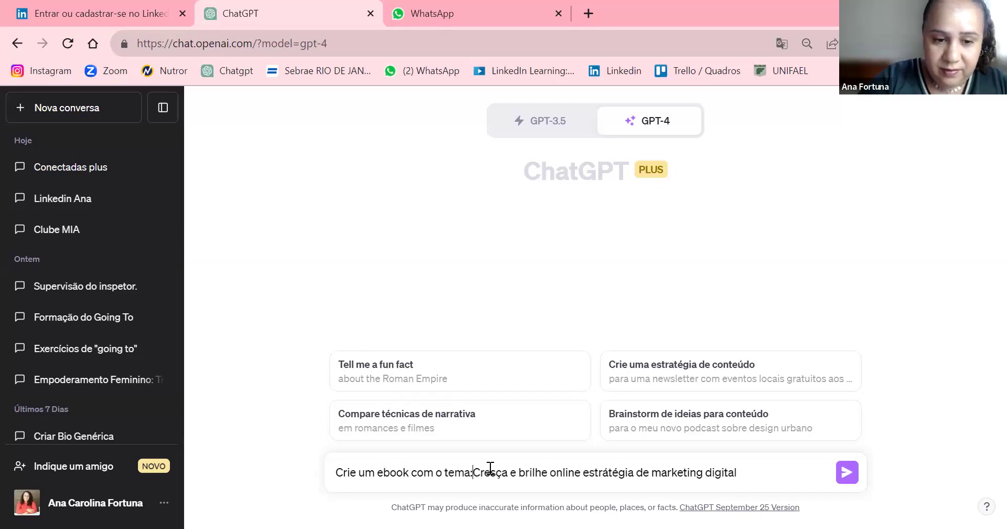
click(775, 479)
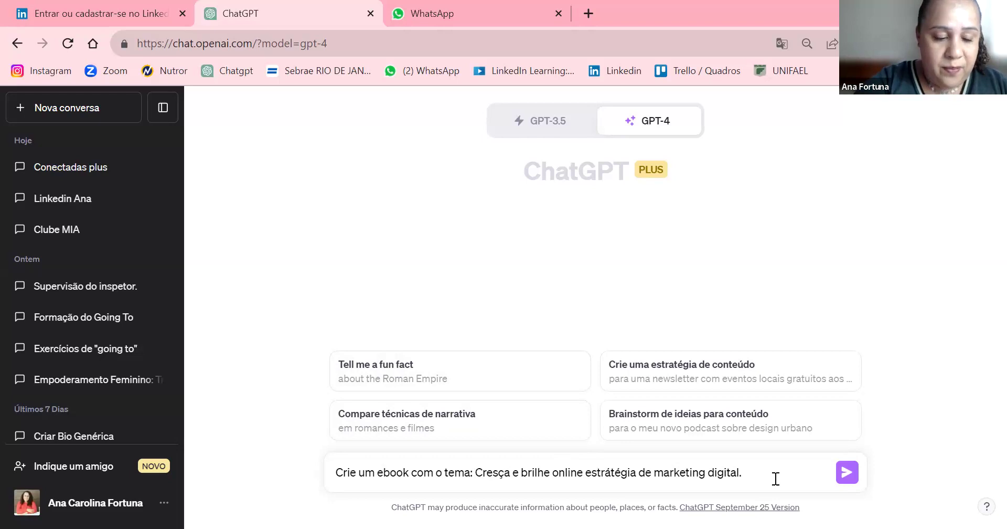
text(Para )
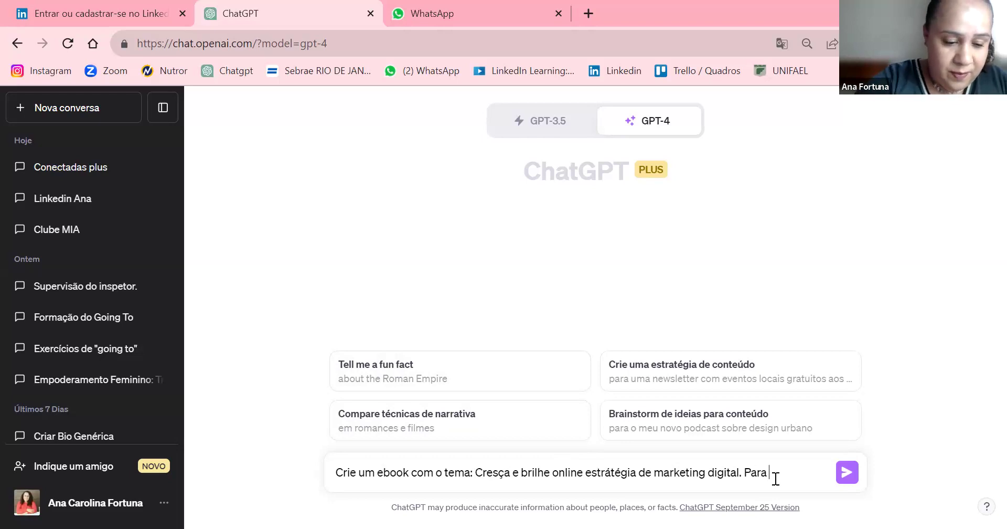
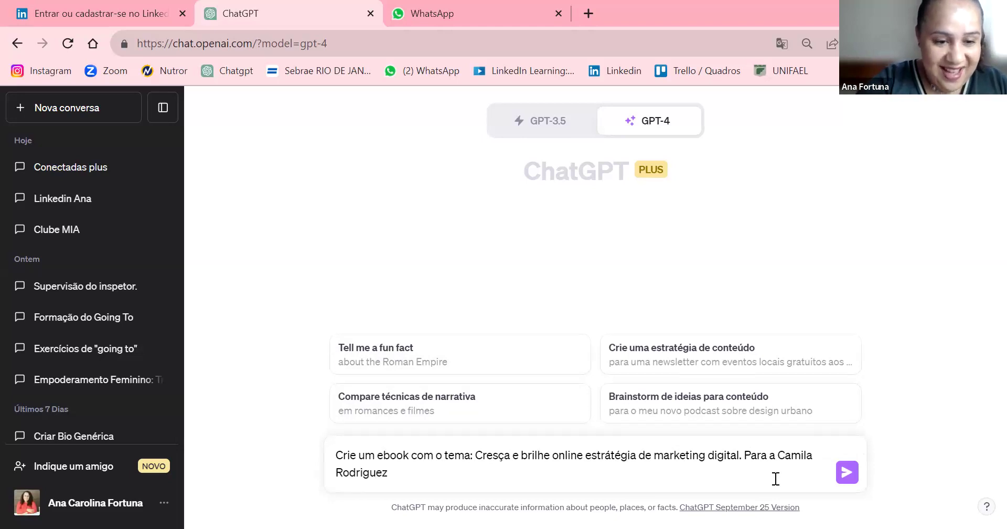
Add that the ebook will be offered as social media to attract clients ('disponibilizar como social media para atrair clientes').
key(BackSpace)
text(s disponi)
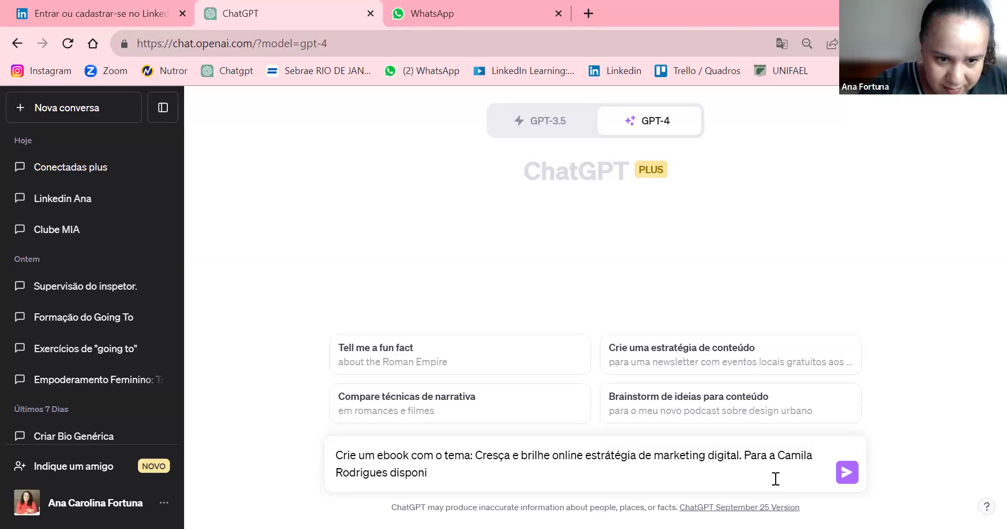
text(bilzar)
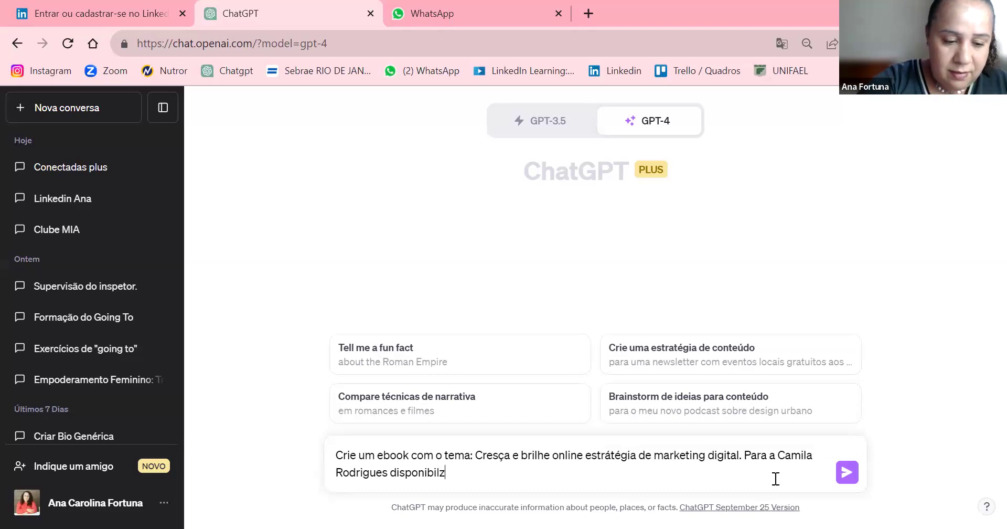
key(BackSpace)
key(BackSpace)
key(BackSpace)
key(BackSpace)
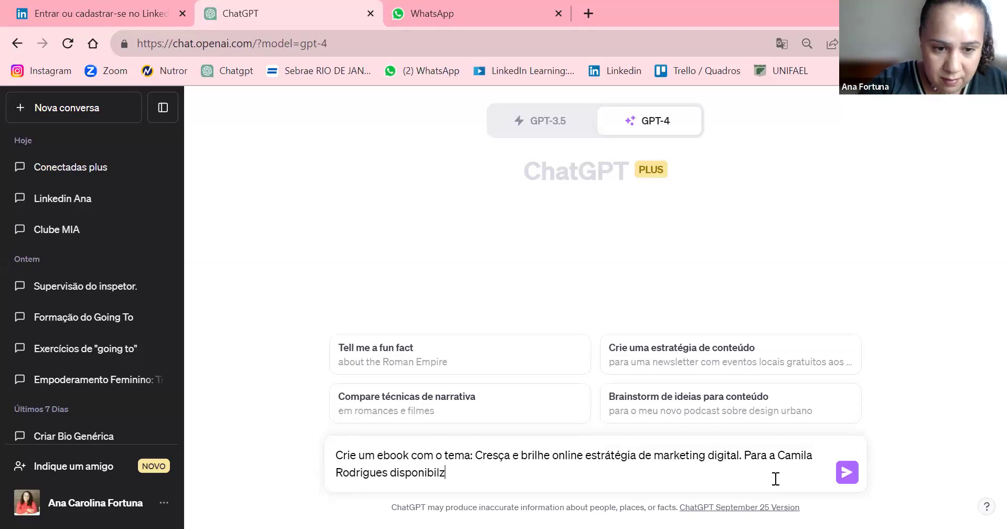
text(zar)
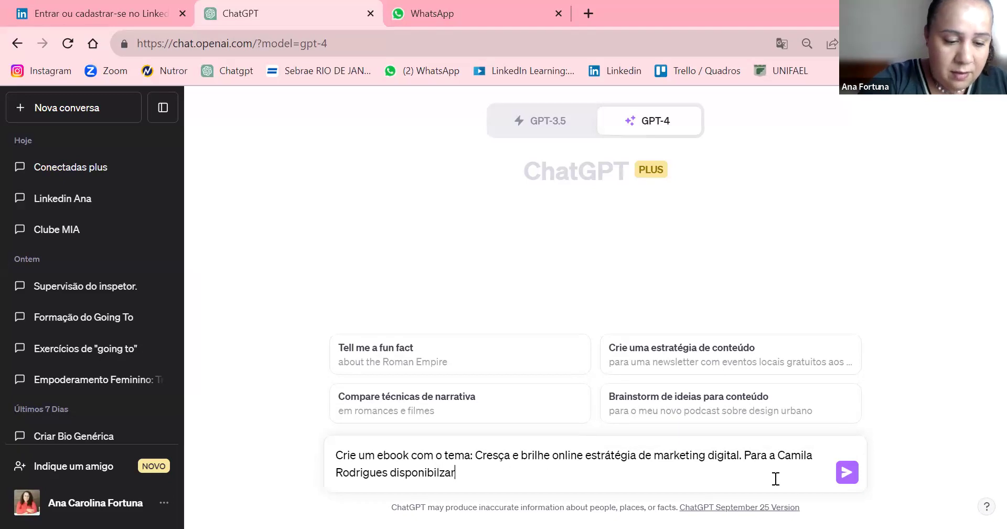
text( como soci)
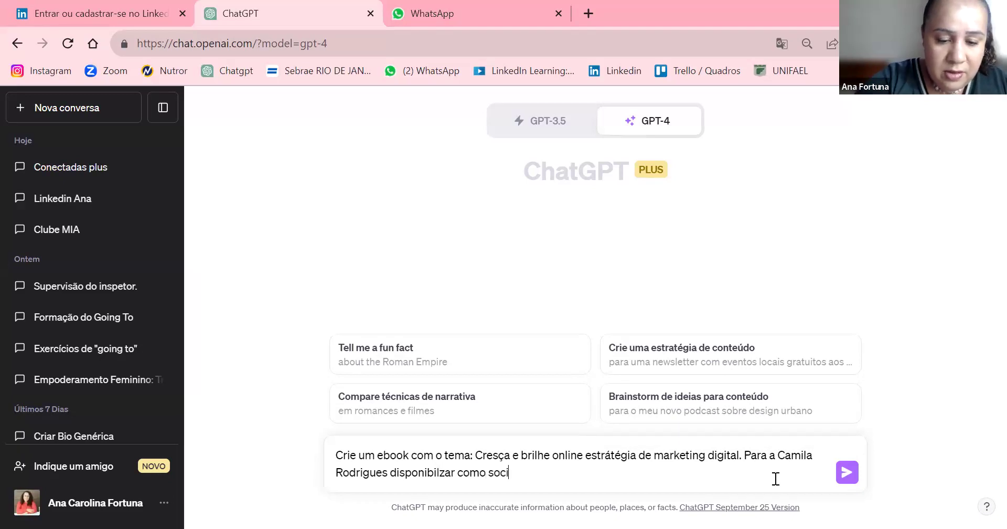
text(al media para)
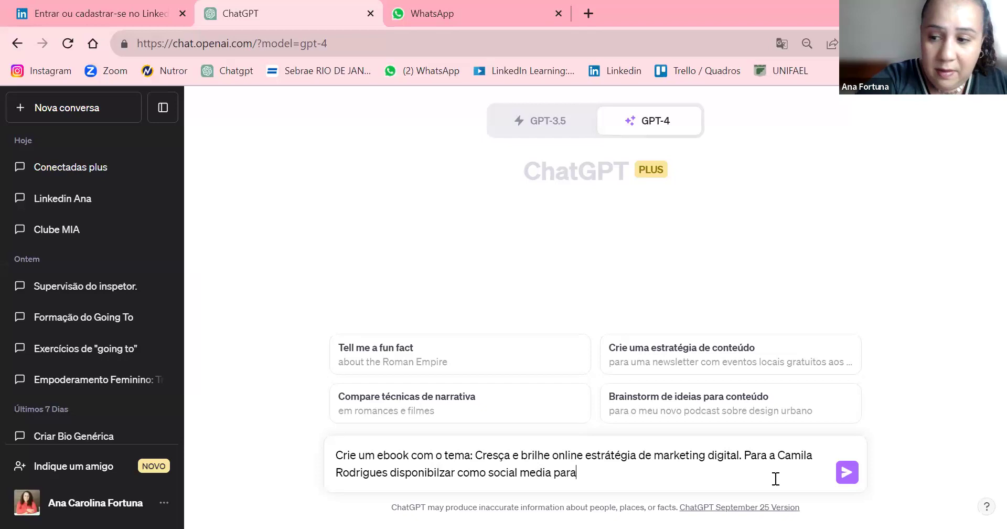
text( atrai)
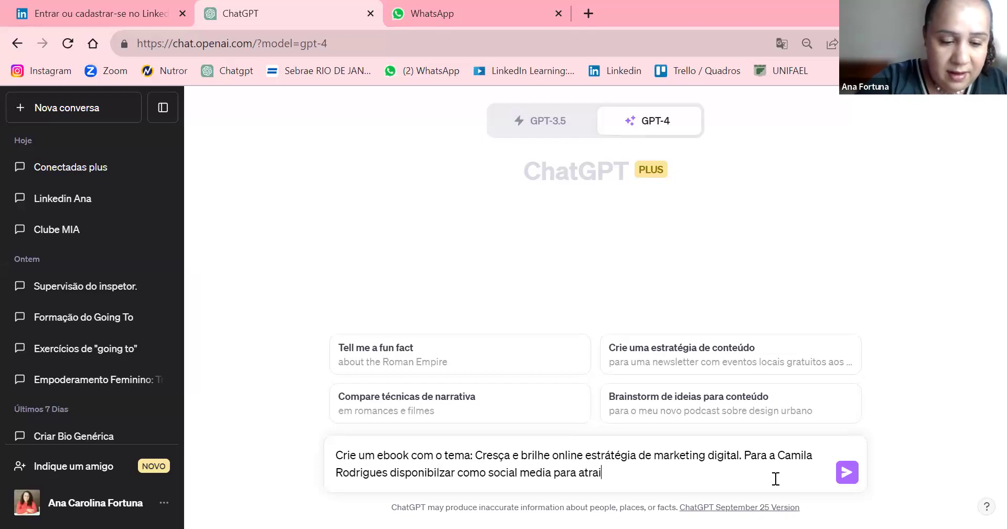
text(r c)
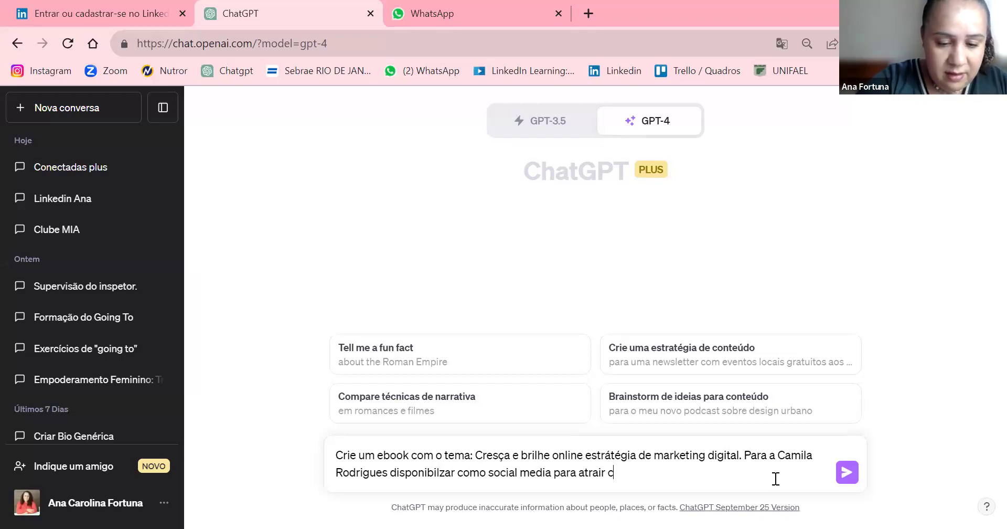
text(lientes.)
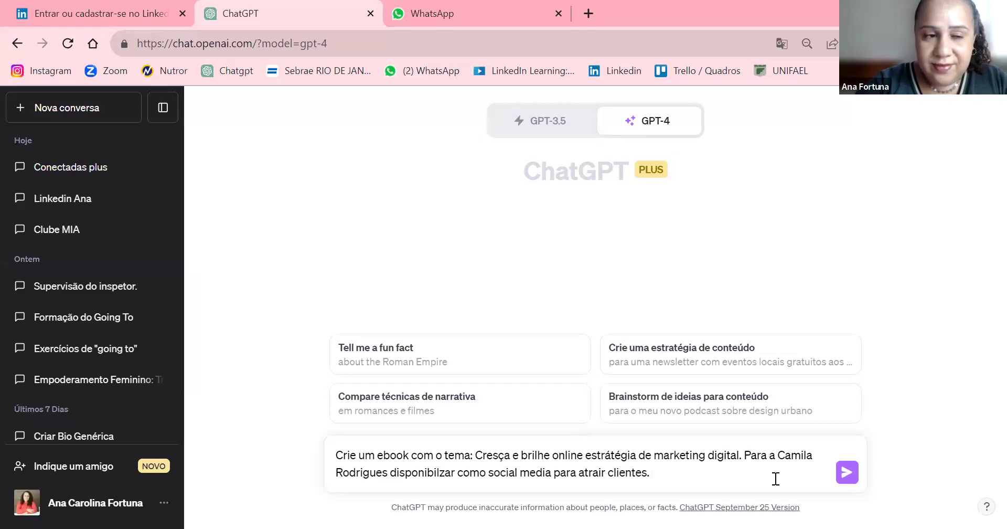
Require a copyright page, introdução, capítulos and conclusão, with a page maximum since figures will be added.
text(Int)
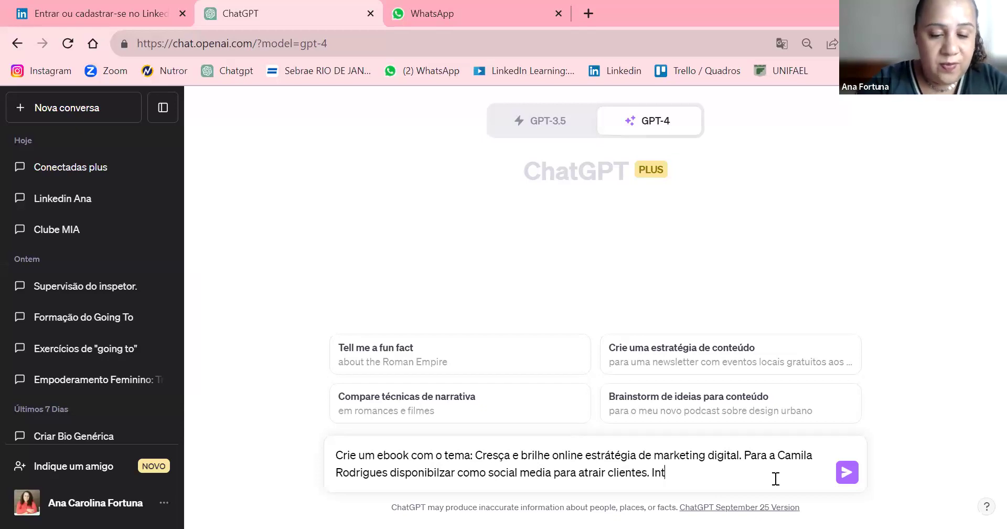
key(BackSpace)
key(BackSpace)
key(BackSpace)
text(C)
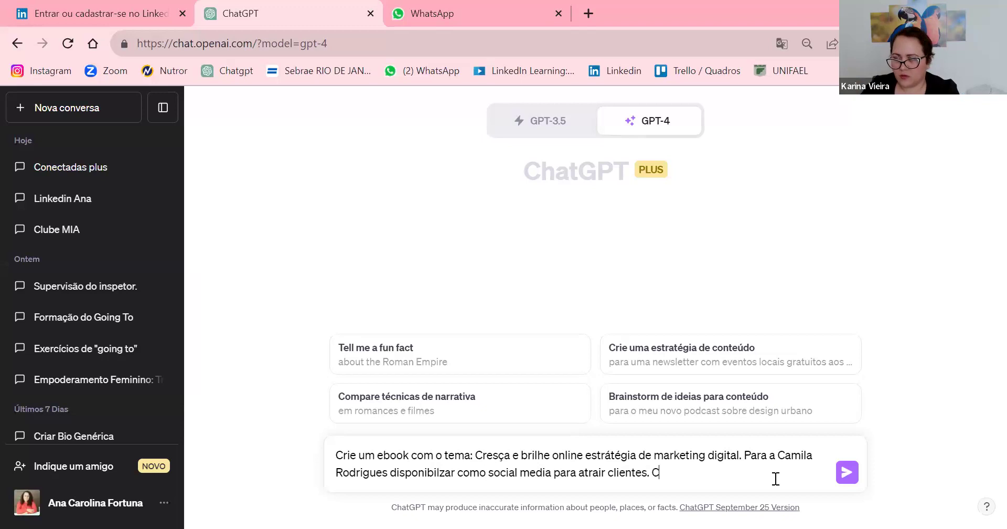
text(olocar In)
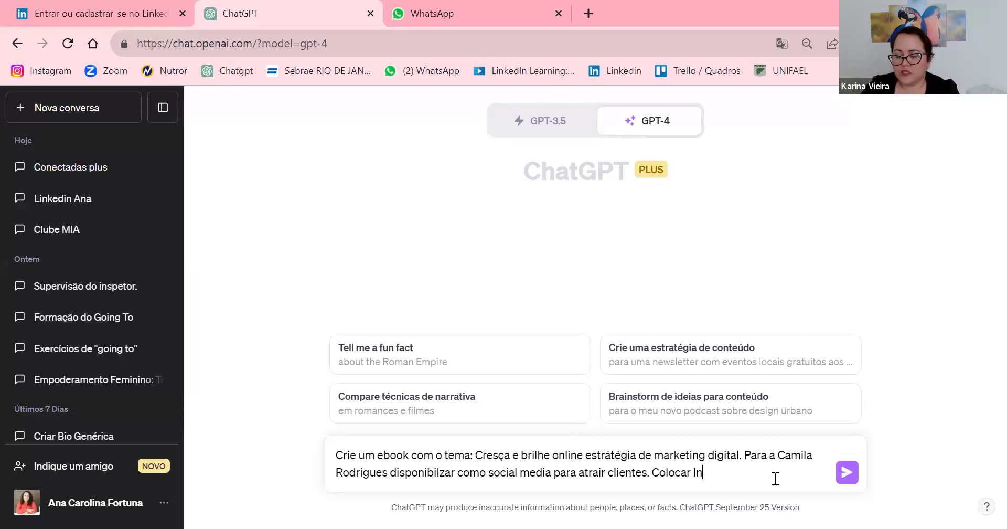
text(troduç)
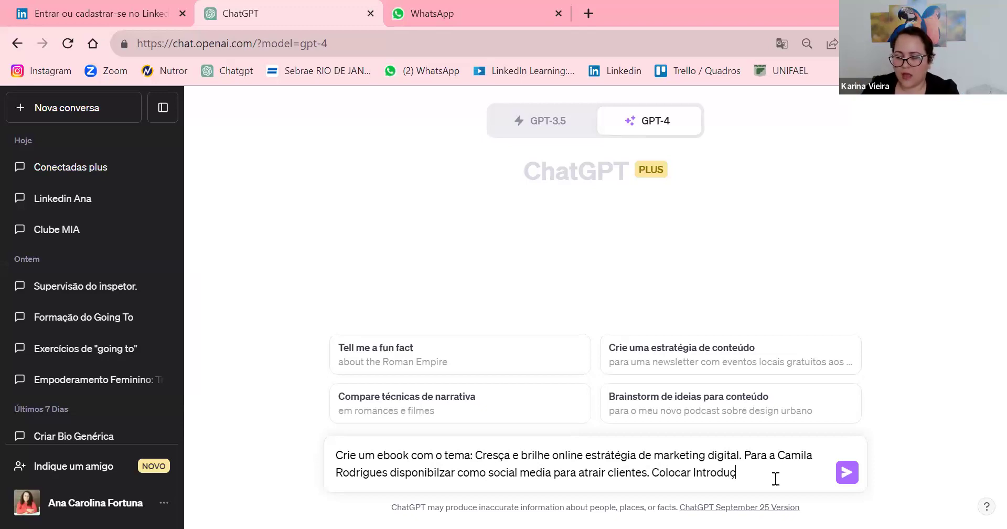
text(ão,)
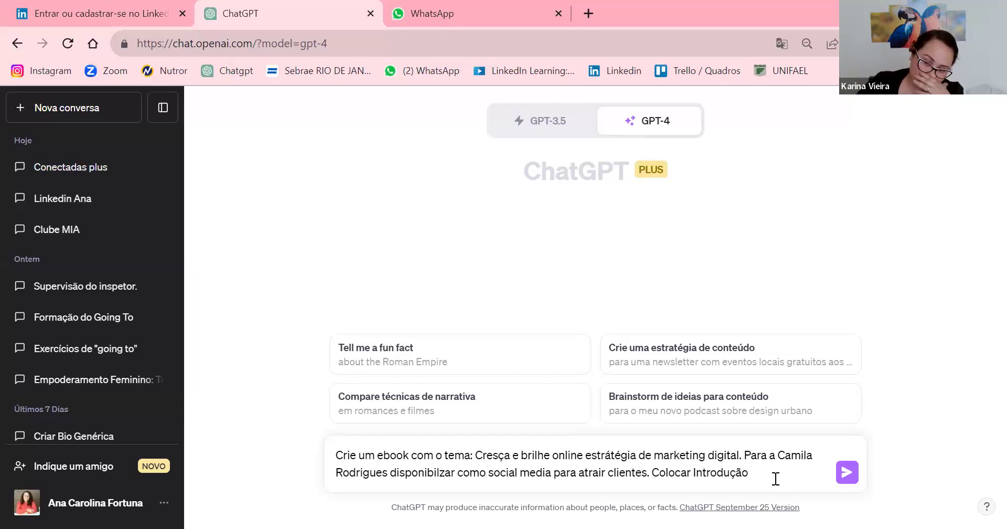
key(ctrl+BackSpace)
text(pág)
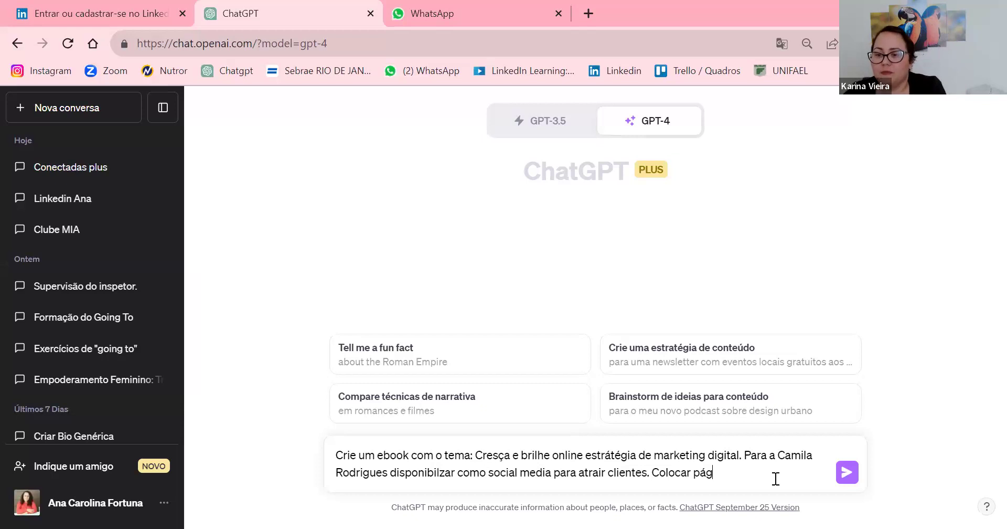
text(ina de dire)
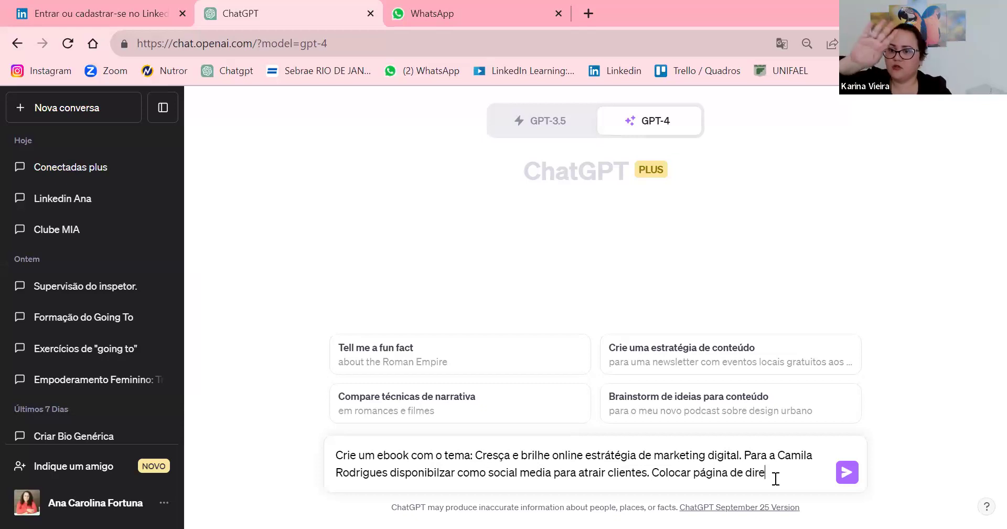
text(itos au)
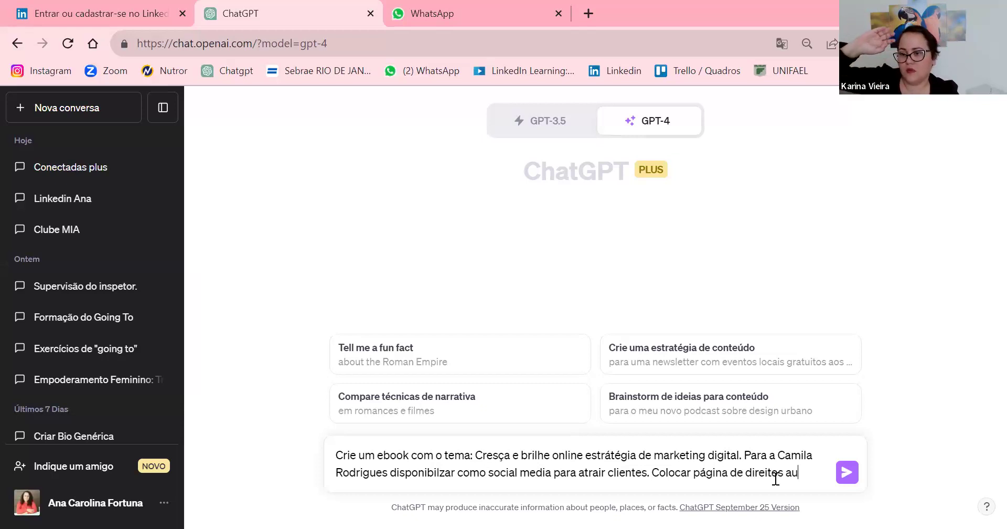
text(torais, )
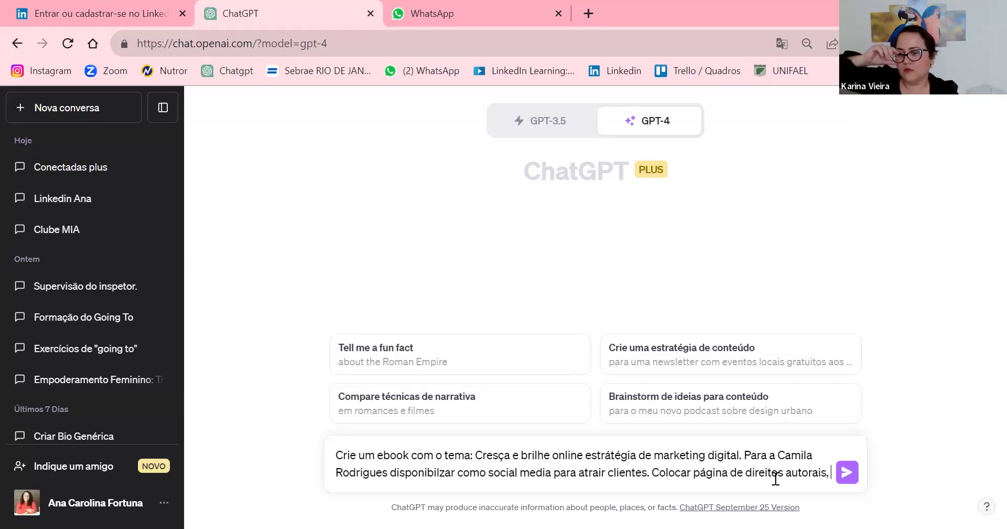
text(introduç)
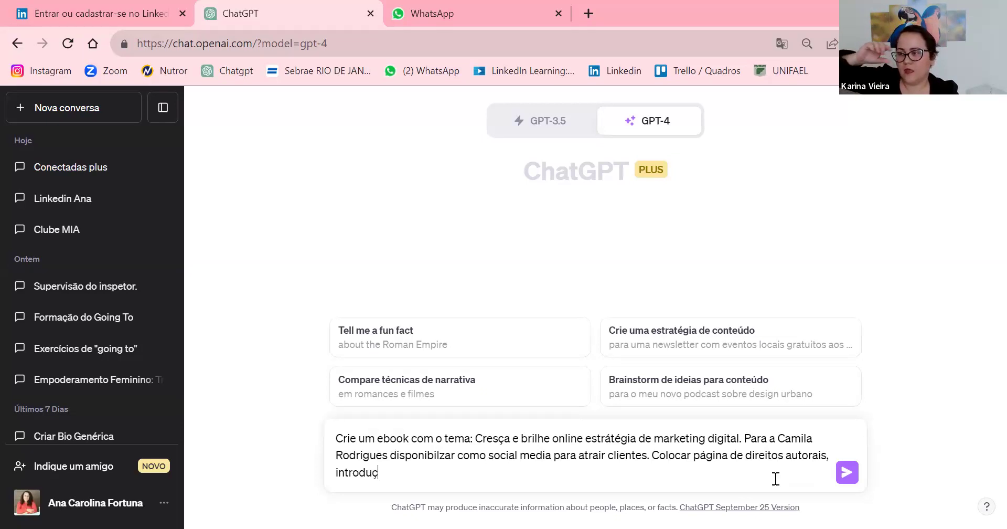
text(ão, ca)
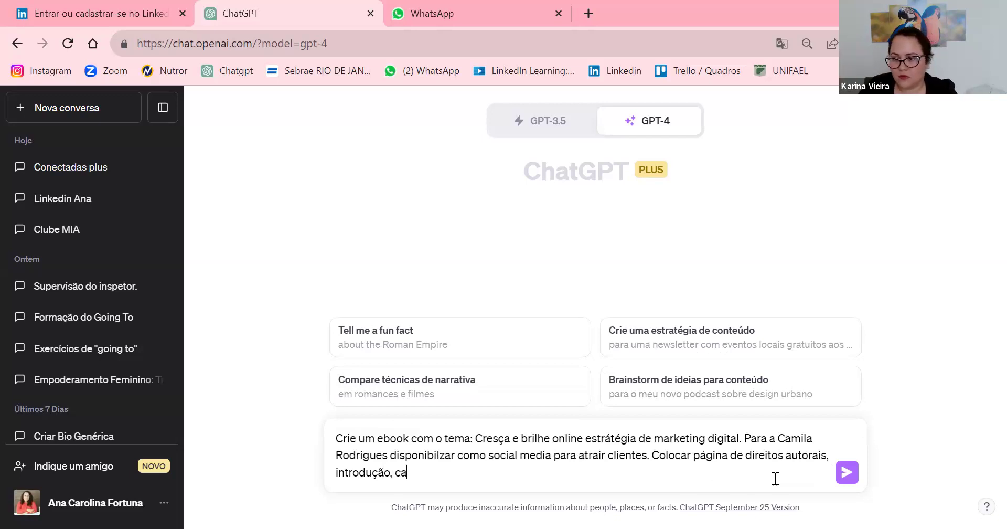
text(pítulo)
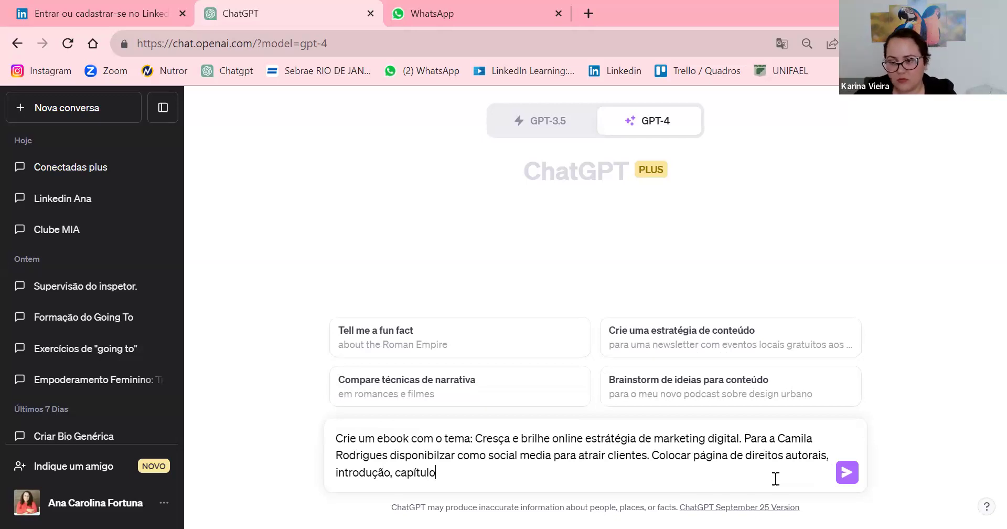
text(s, concl)
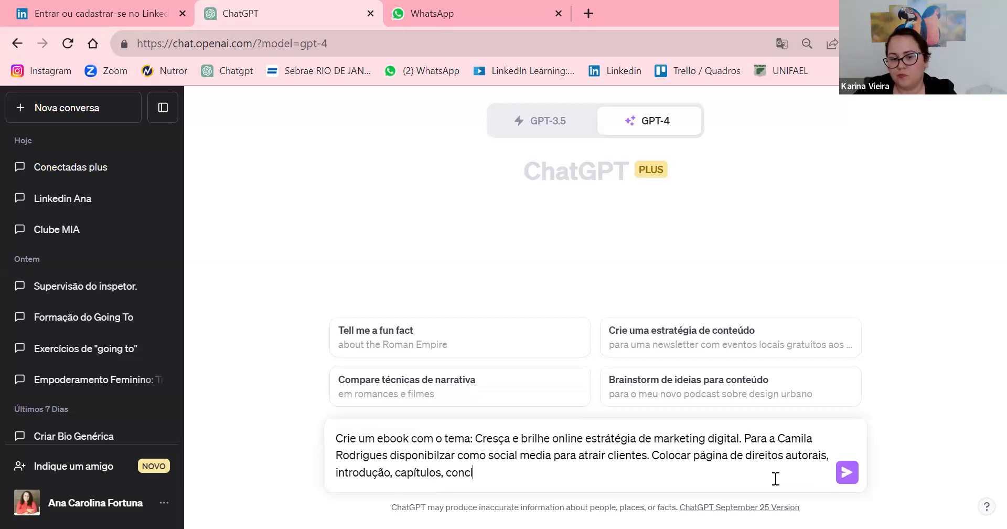
text(usão,)
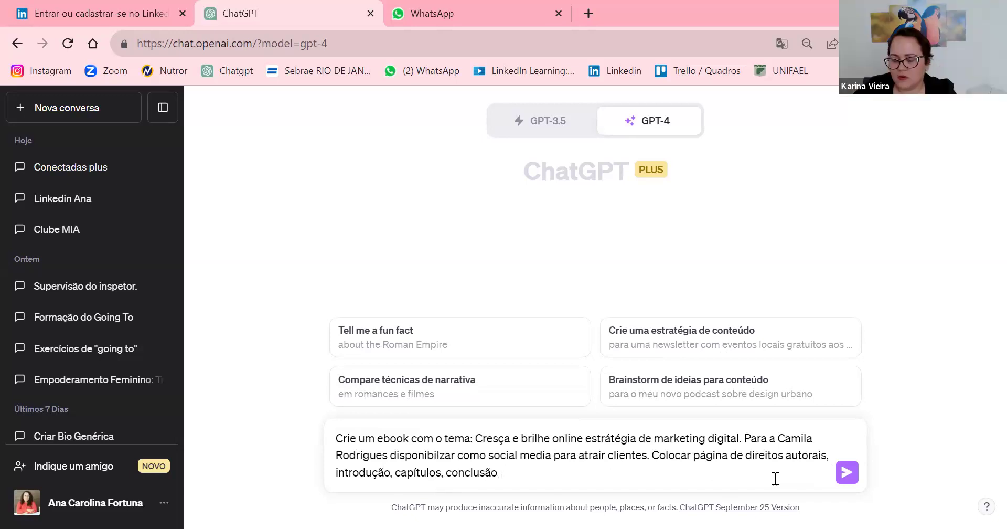
key(BackSpace)
text(. )
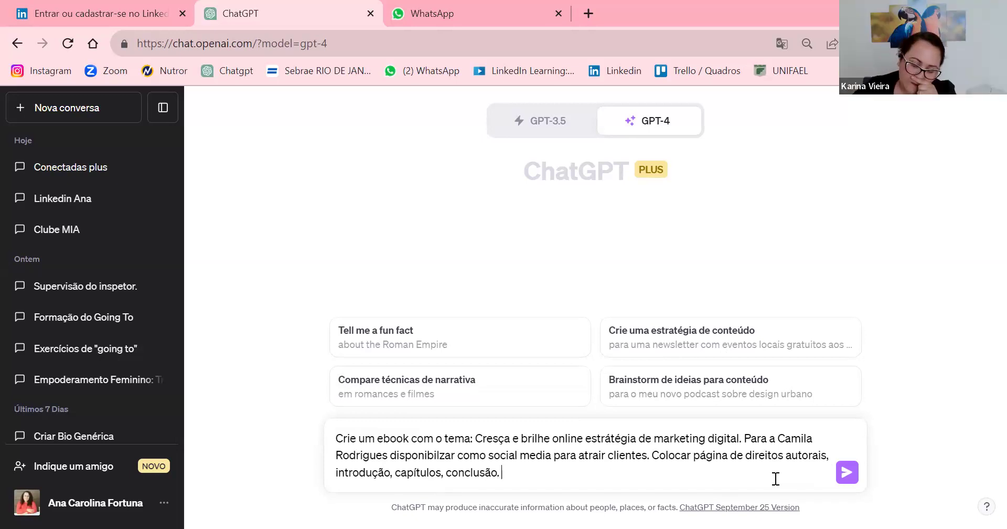
text(com no)
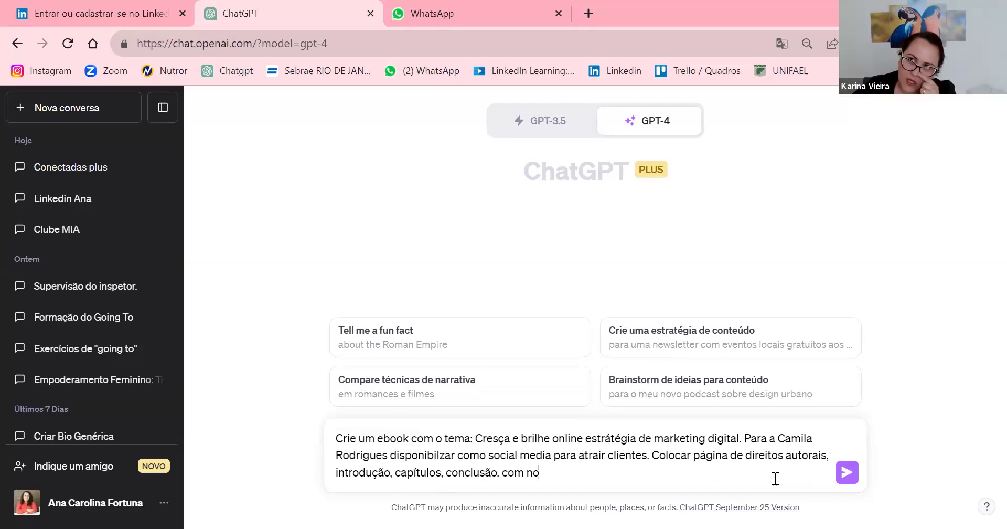
text( máximo )
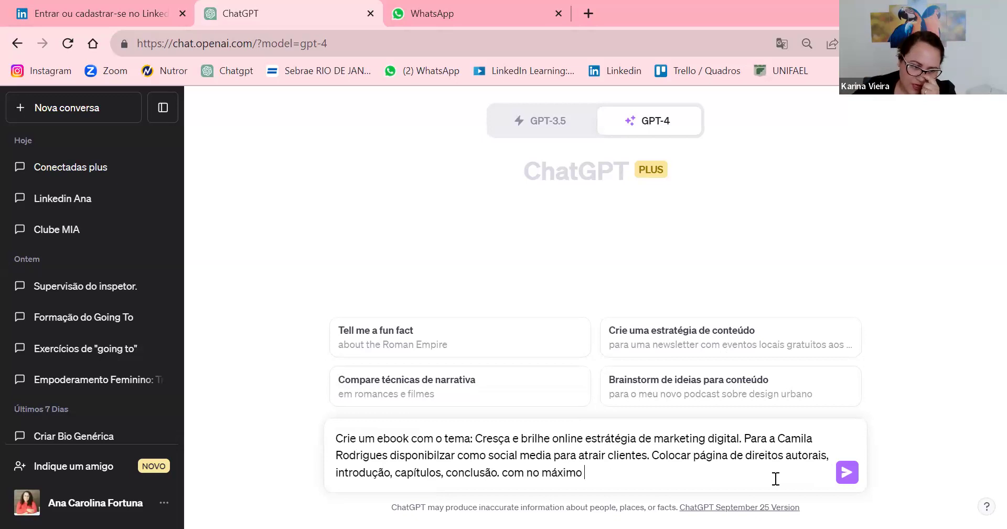
text(25 página)
key(BackSpace)
key(BackSpace)
key(BackSpace)
key(BackSpace)
key(BackSpace)
key(BackSpace)
key(BackSpace)
key(BackSpace)
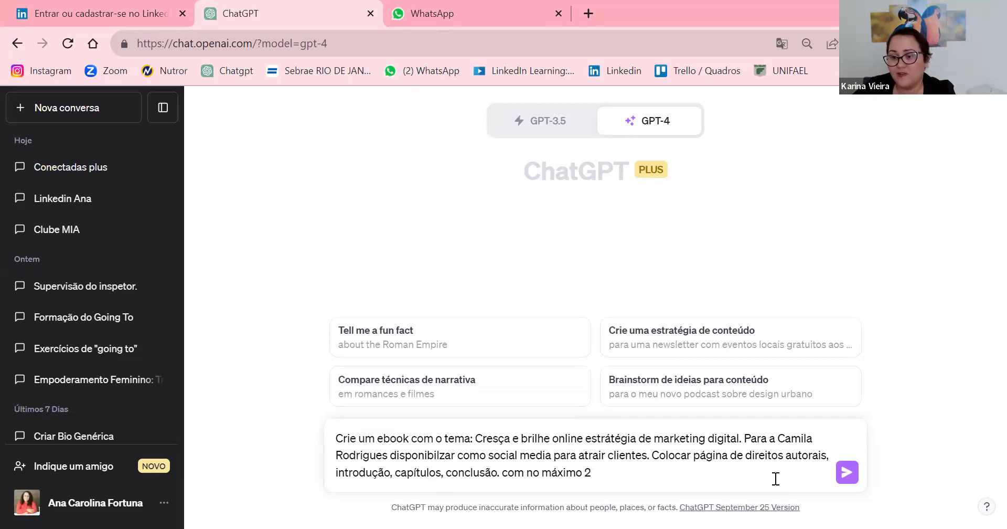
text(o p)
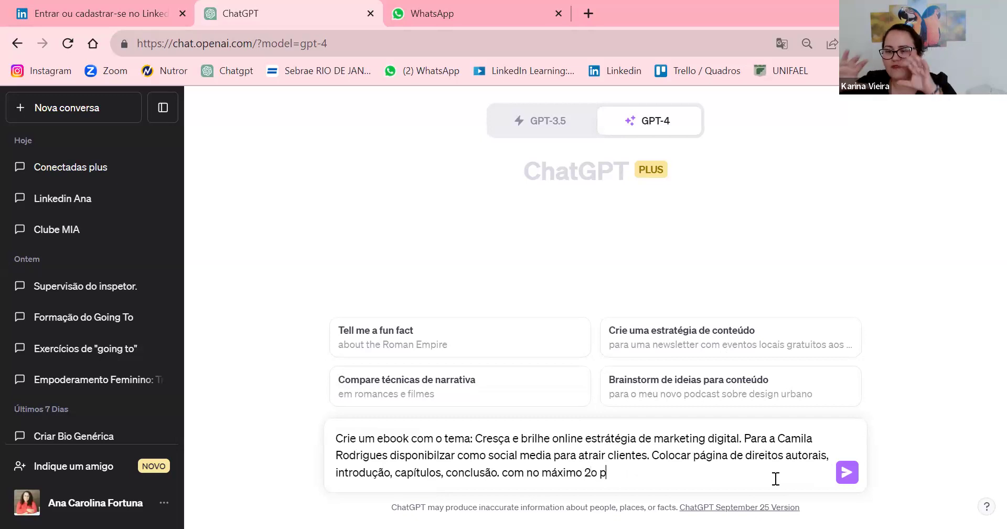
text(áginas, p)
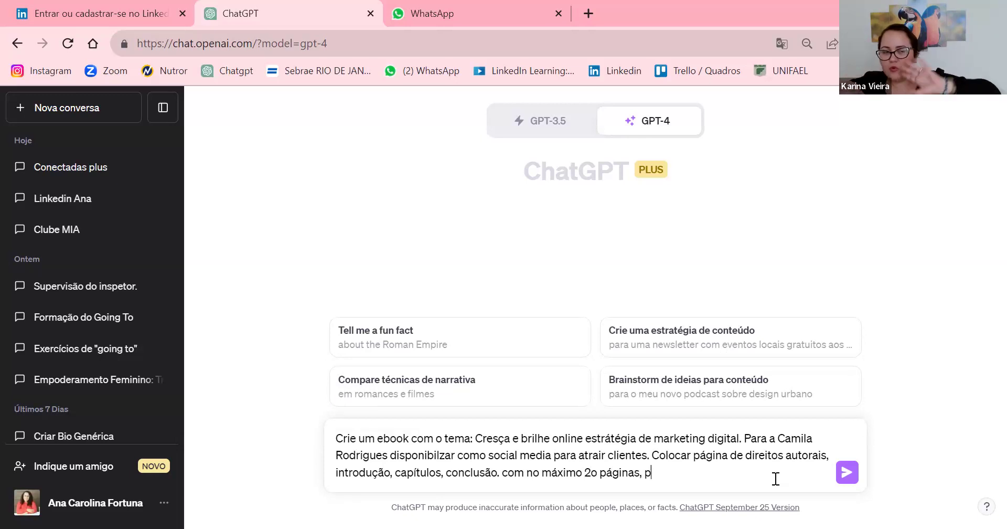
text(ois ainda en)
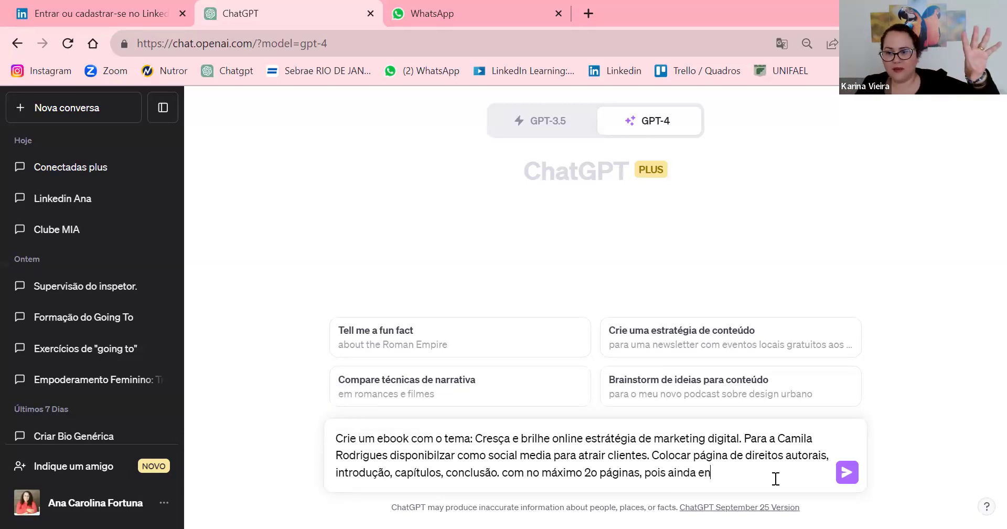
text(trarão fi)
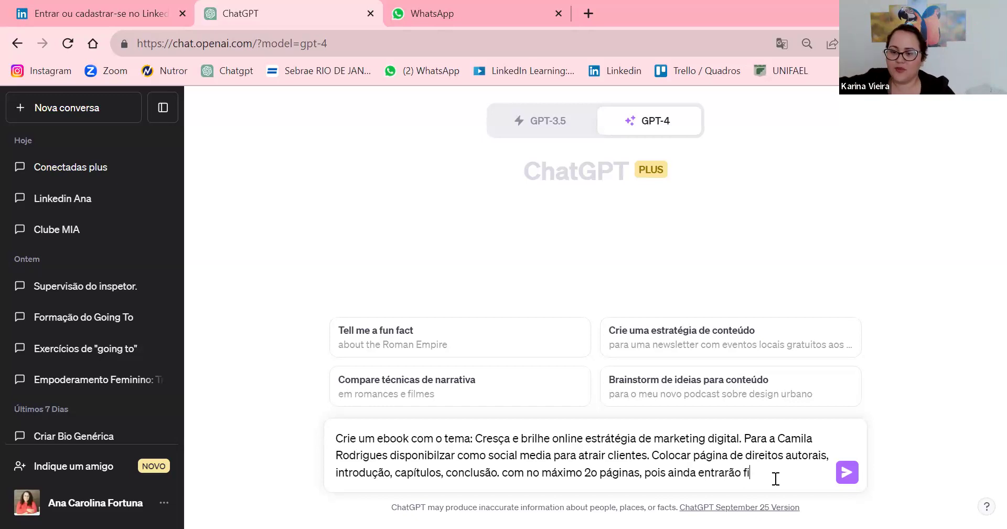
text(guras.)
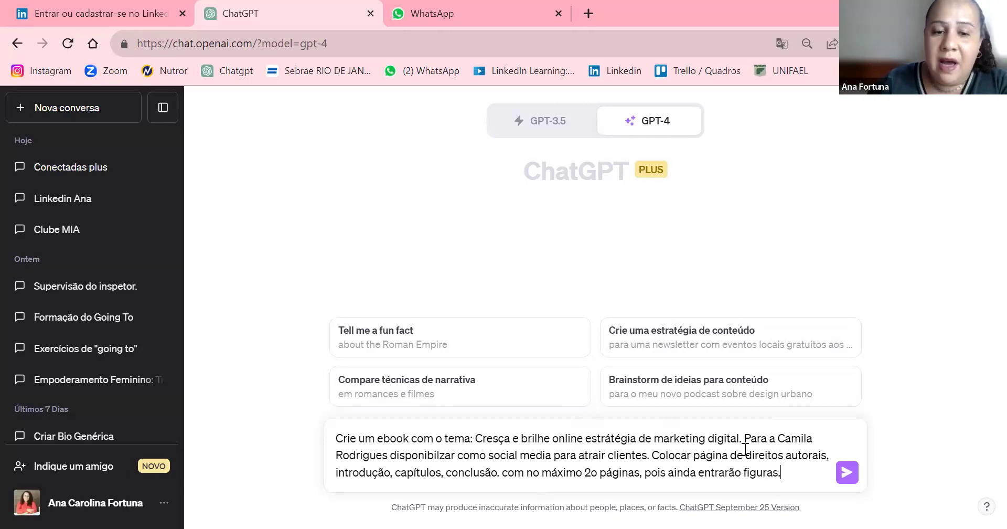
Insert 'mais' before 'clientes', correct the limit to 20 pages, and send the request to GPT-4.
click(608, 456)
text(m)
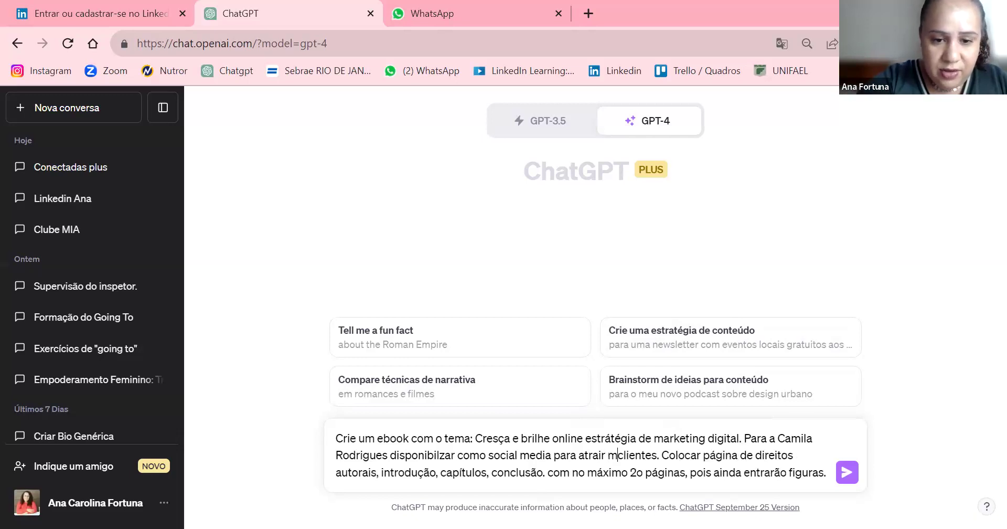
text(ais)
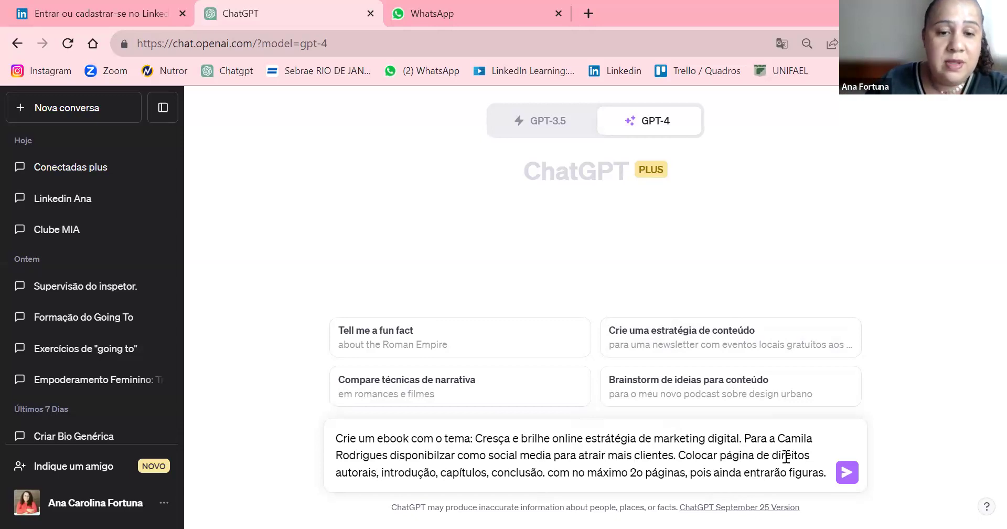
key(BackSpace)
text(0)
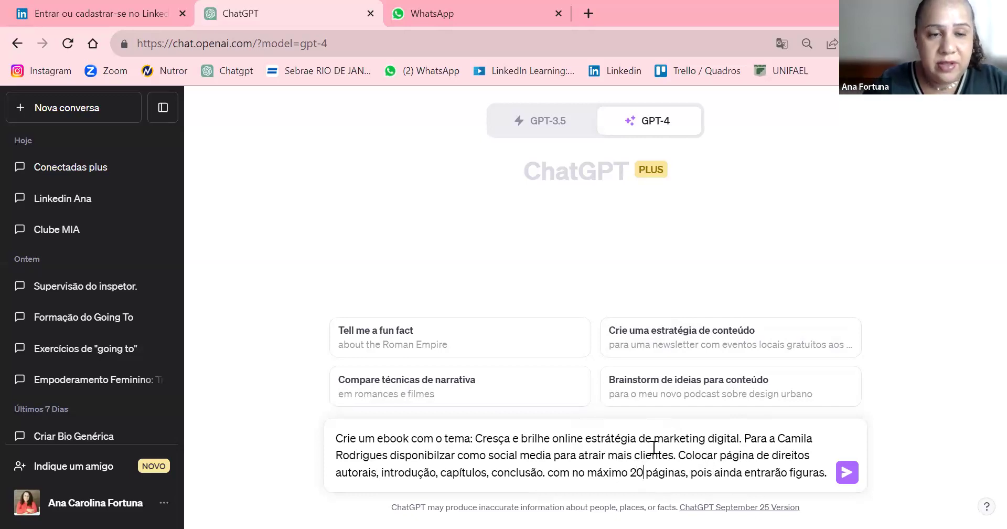
click(848, 473)
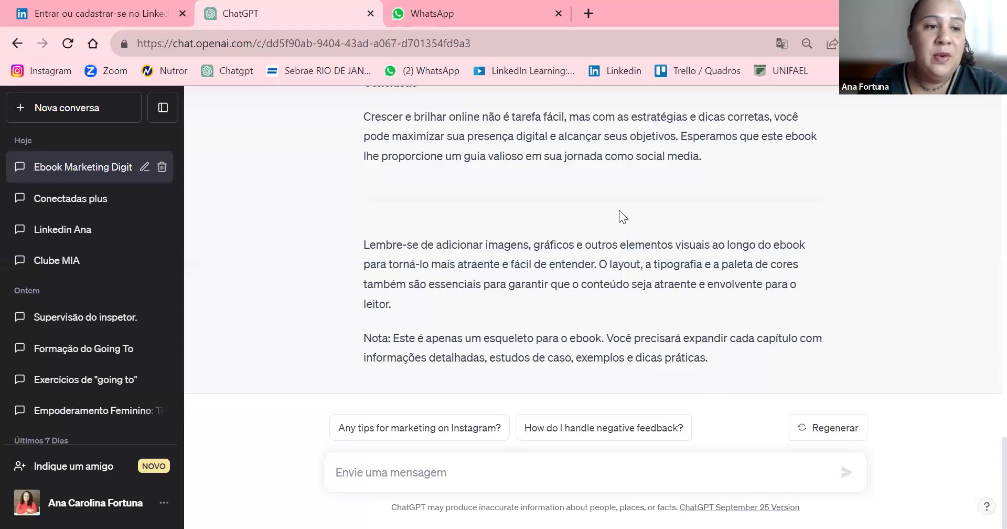
scroll(110, 270, down, 5)
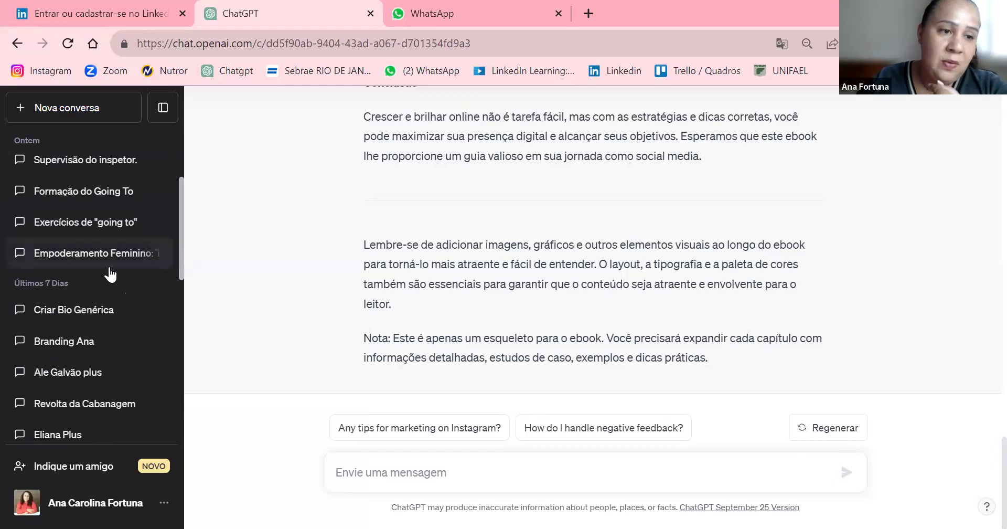
scroll(110, 273, down, 3)
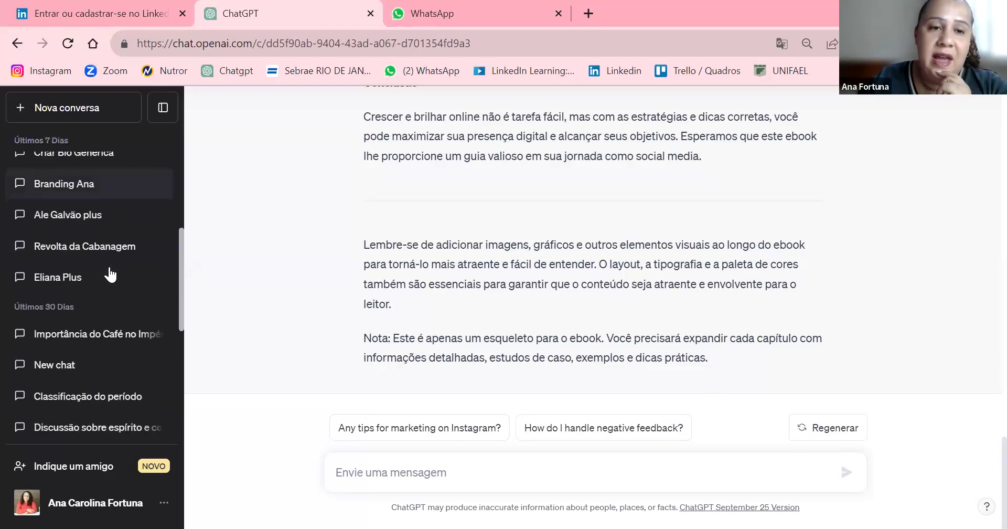
scroll(110, 273, up, 10)
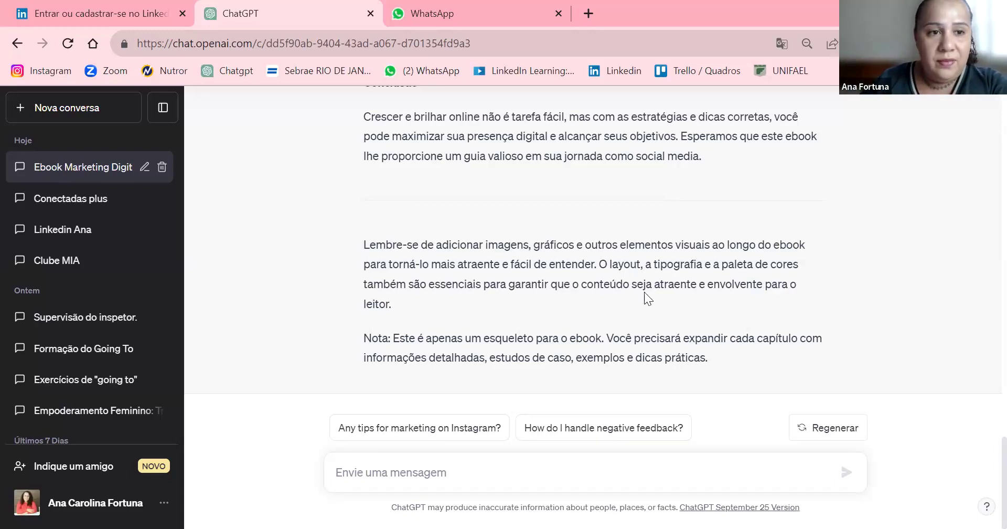
scroll(644, 292, up, 8)
scroll(645, 293, up, 10)
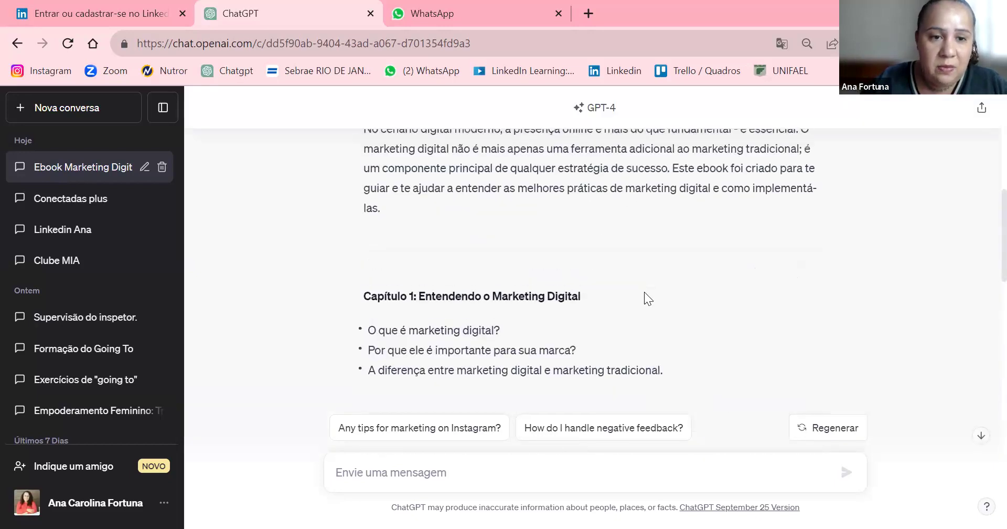
scroll(645, 292, up, 4)
scroll(645, 292, down, 3)
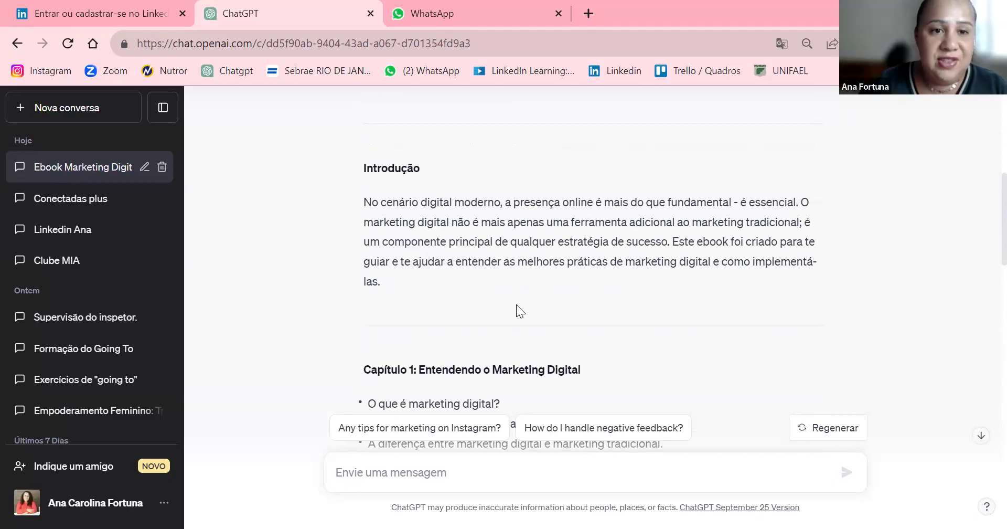
scroll(613, 297, up, 3)
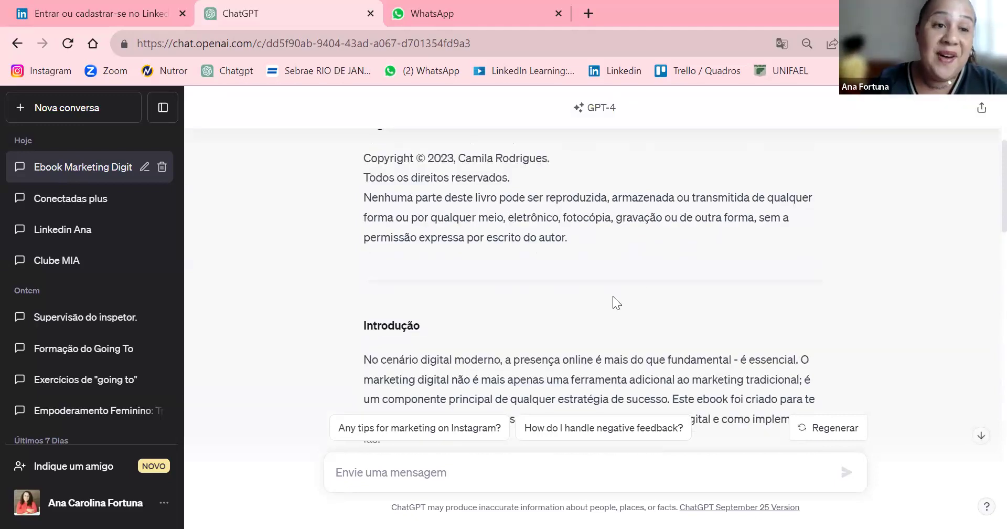
scroll(614, 296, down, 2)
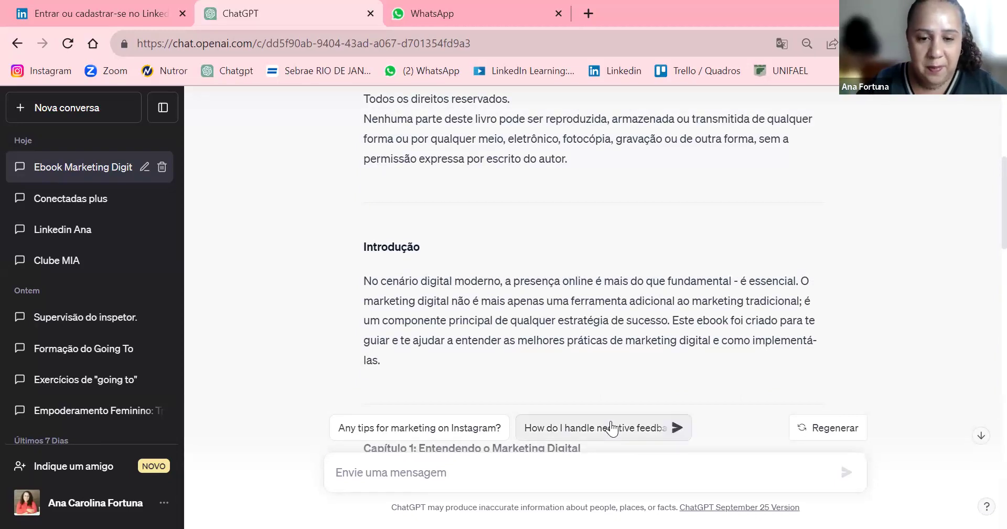
scroll(724, 334, up, 6)
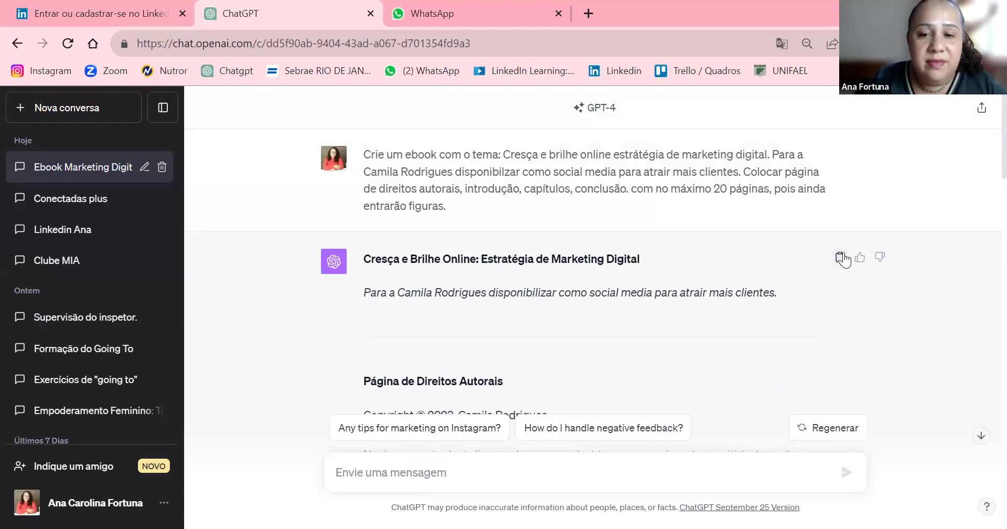
Copy GPT-4's ebook outline reply and scroll through it to the conclusion and design advice.
click(841, 260)
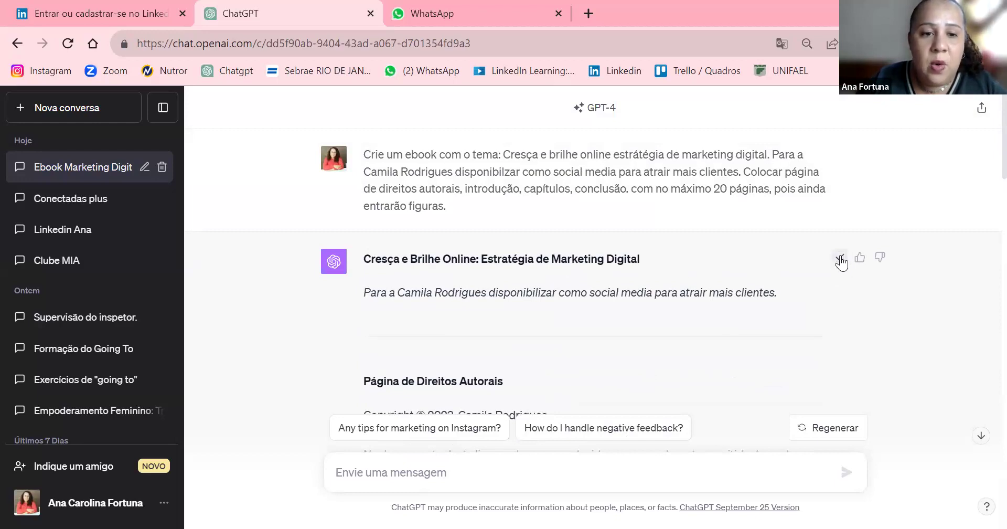
scroll(841, 258, down, 1)
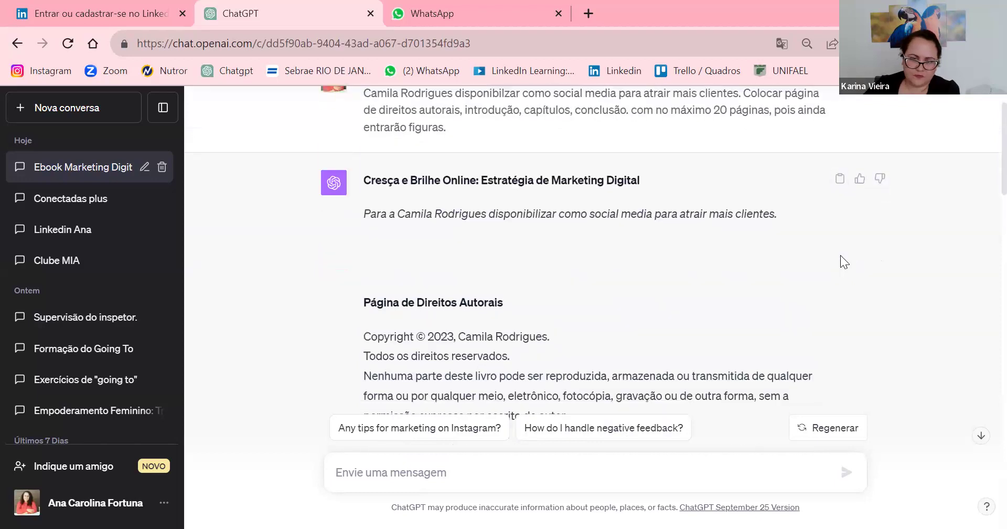
scroll(841, 258, down, 2)
scroll(841, 258, down, 1)
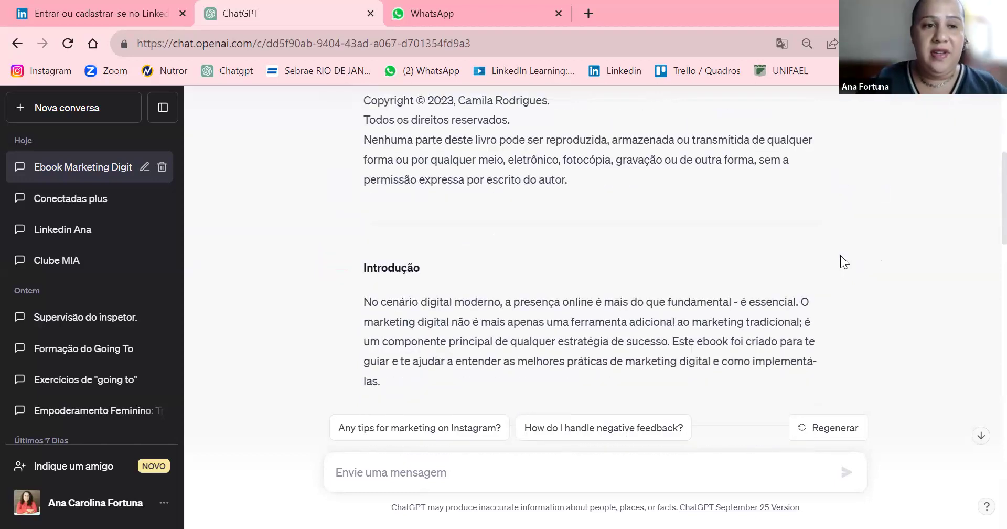
scroll(840, 255, down, 2)
scroll(841, 255, down, 2)
scroll(842, 256, down, 8)
scroll(841, 255, down, 8)
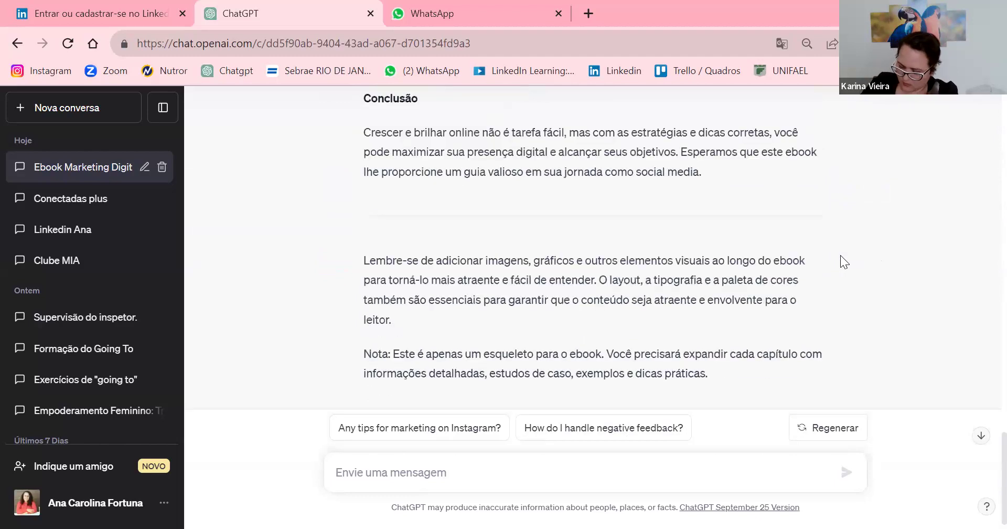
scroll(842, 256, down, 1)
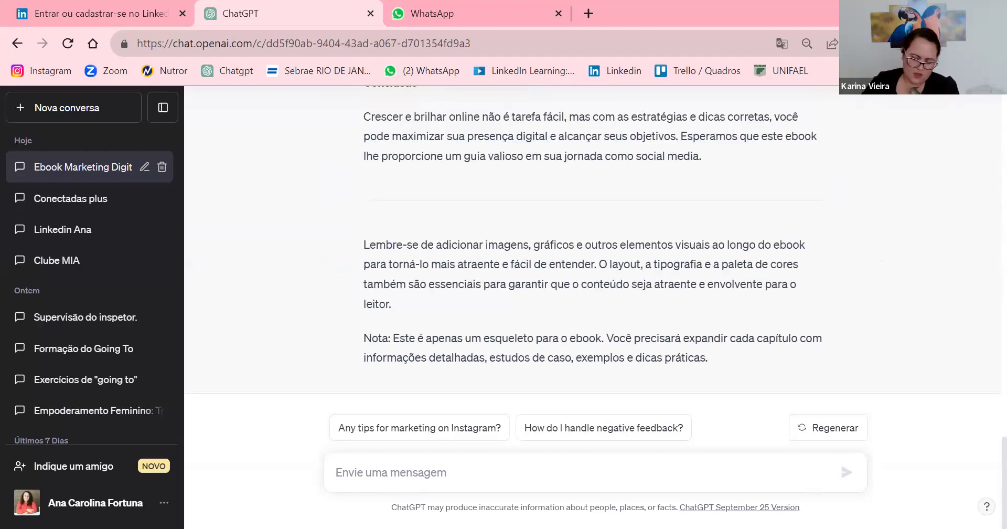
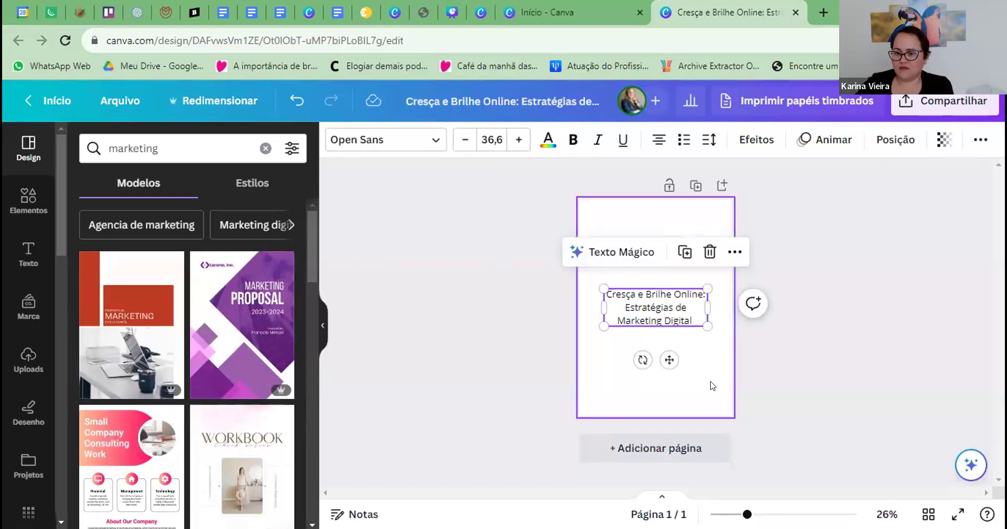
Zoom the title page to about 53% and open the Elements library.
drag(747, 514, 773, 514)
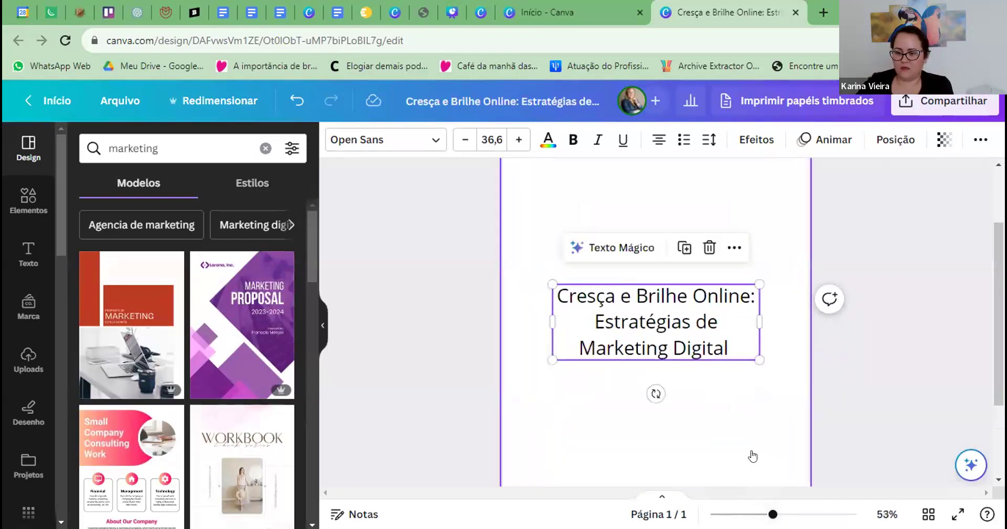
click(753, 456)
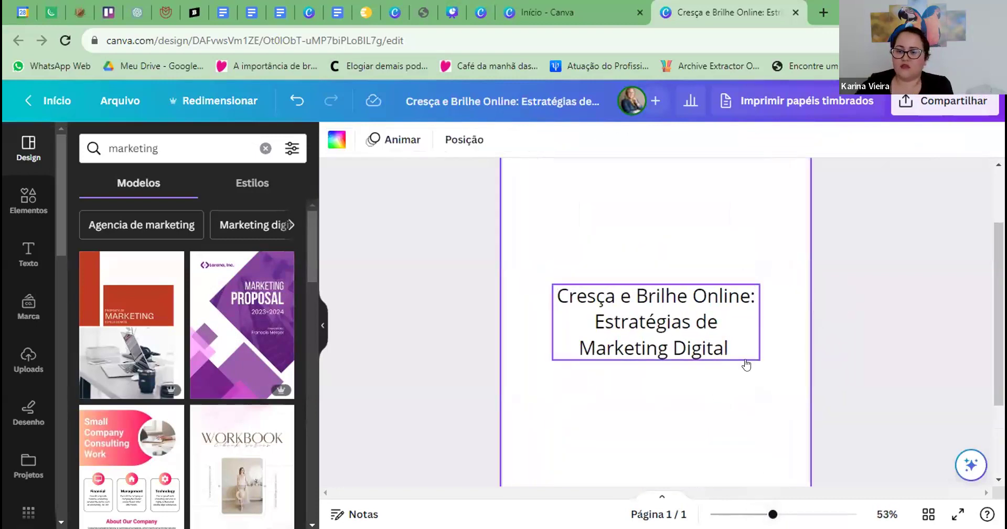
click(29, 200)
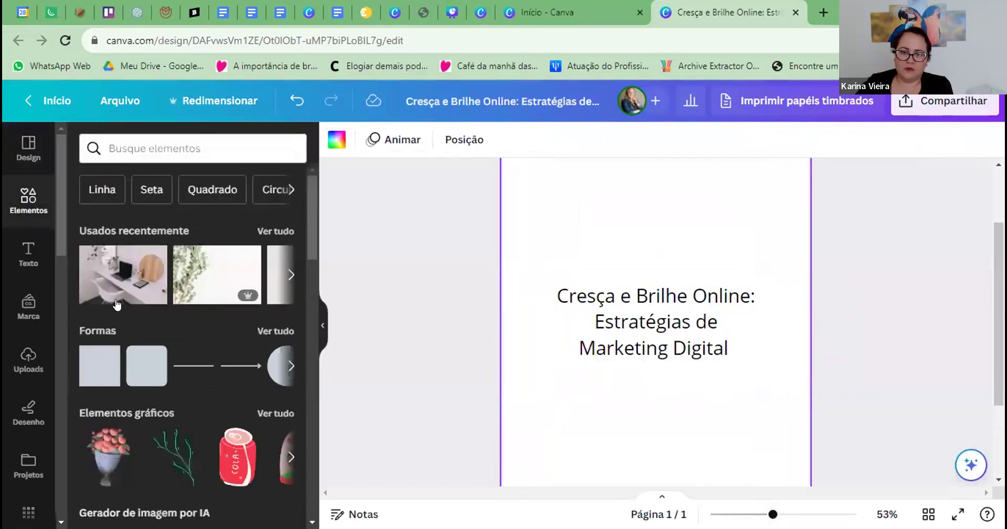
Try the recent desk photo above the lowered title, then delete the photo.
click(117, 305)
drag(719, 398, 721, 361)
click(726, 197)
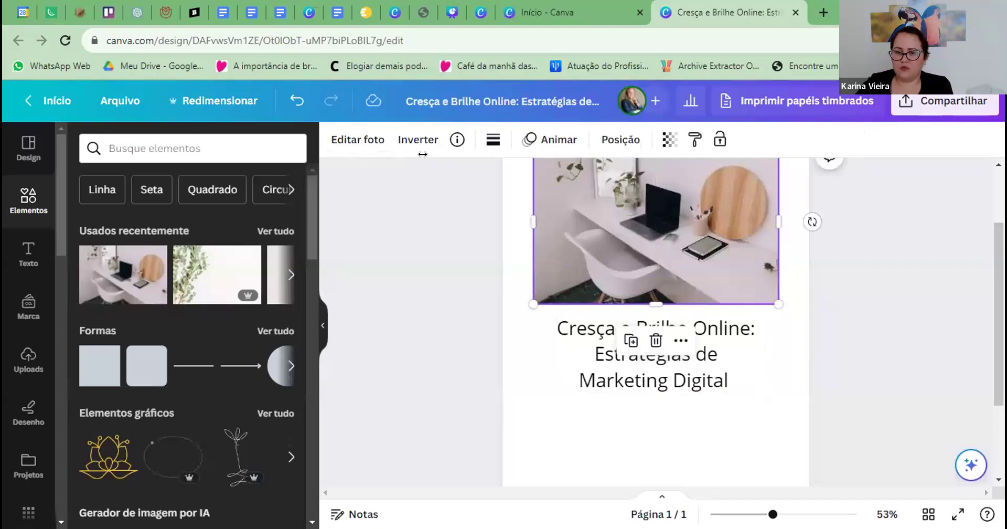
click(358, 139)
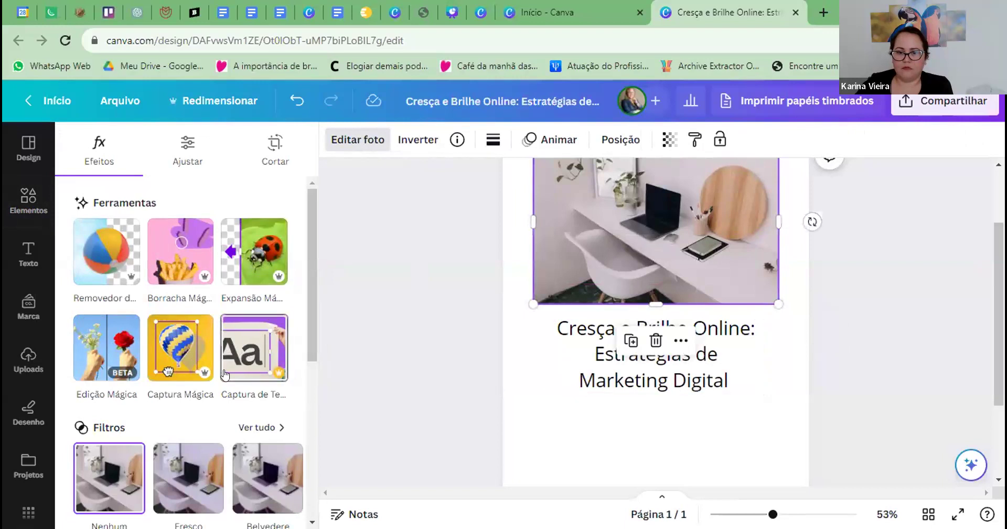
scroll(244, 335, down, 3)
scroll(244, 336, down, 1)
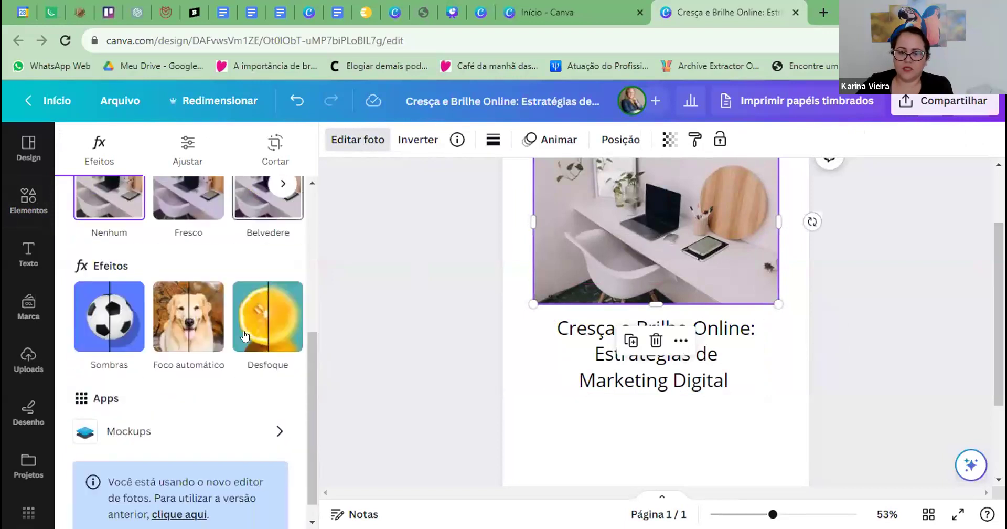
scroll(245, 336, up, 3)
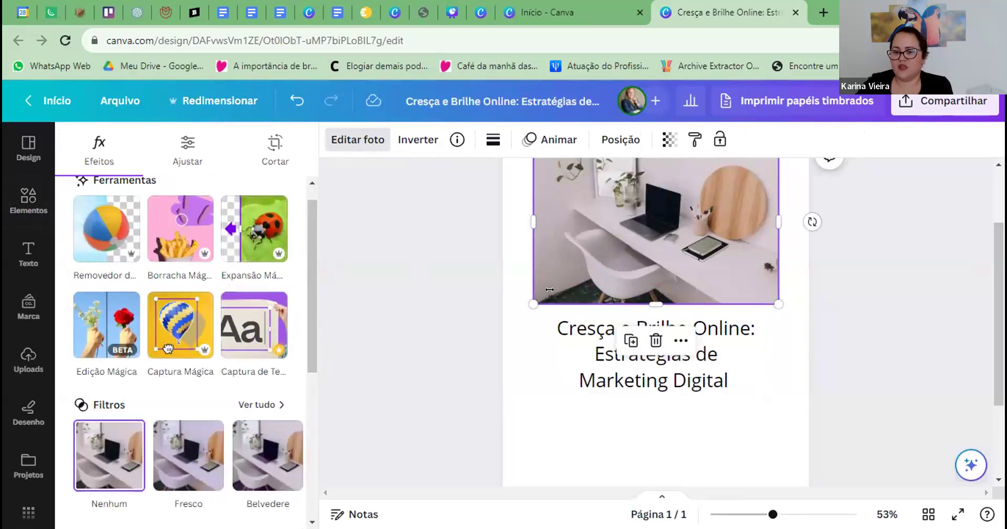
key(Delete)
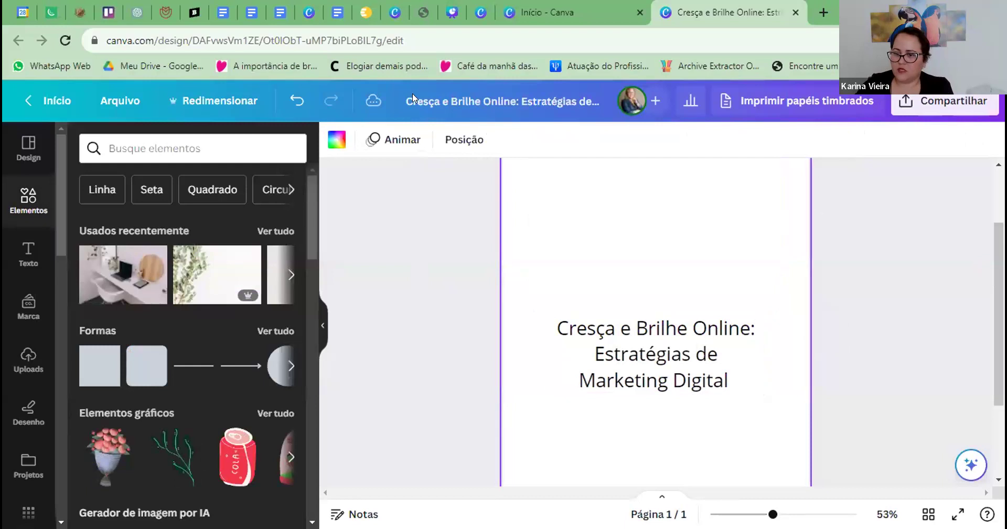
Search the templates for 'agencia de marketing'.
click(660, 325)
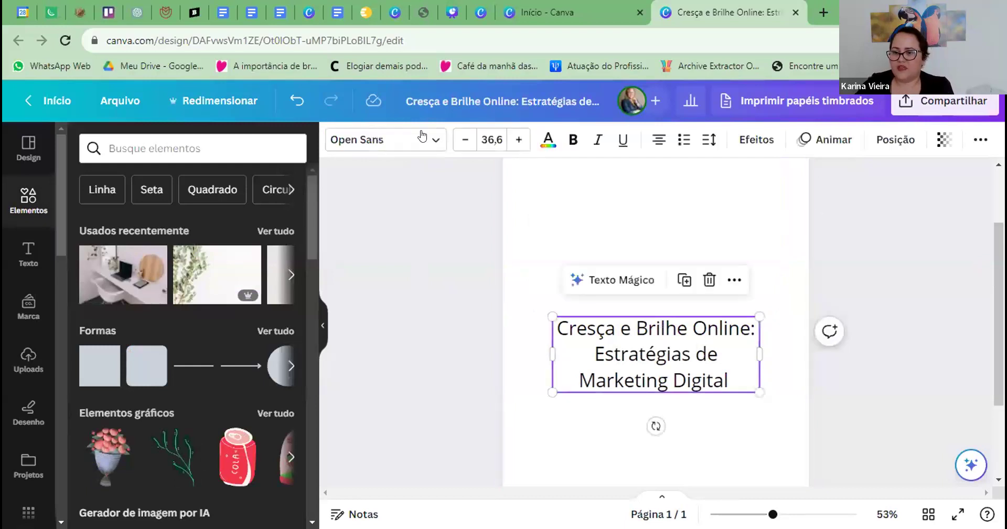
click(794, 294)
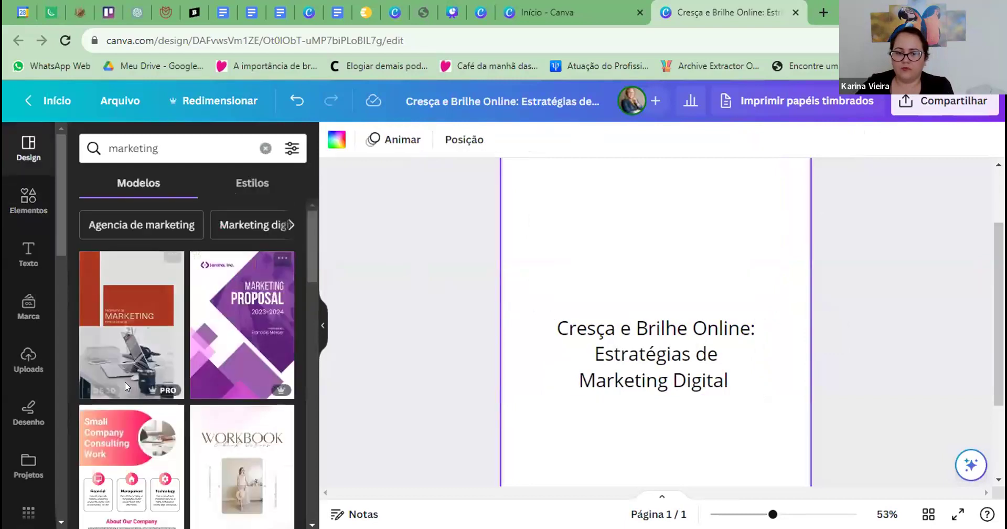
scroll(184, 368, down, 5)
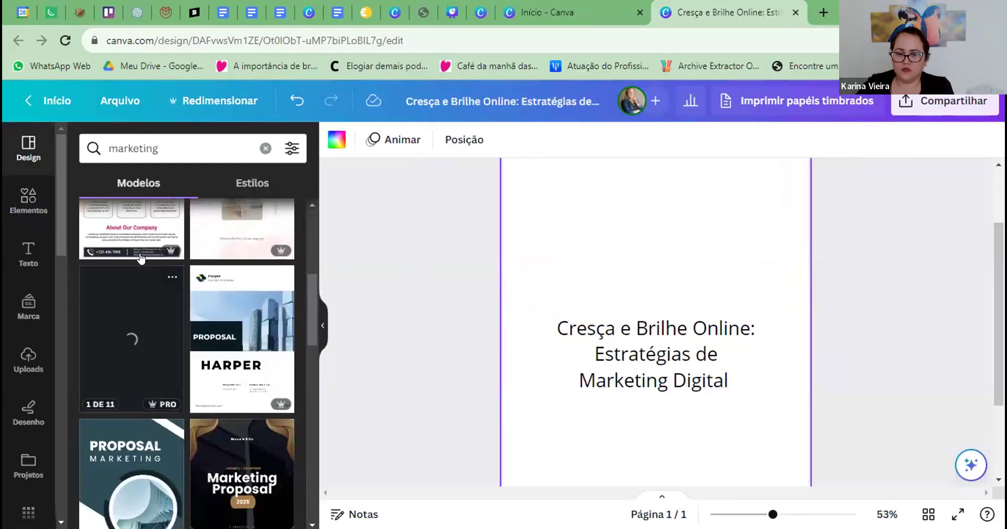
scroll(185, 368, up, 5)
click(190, 149)
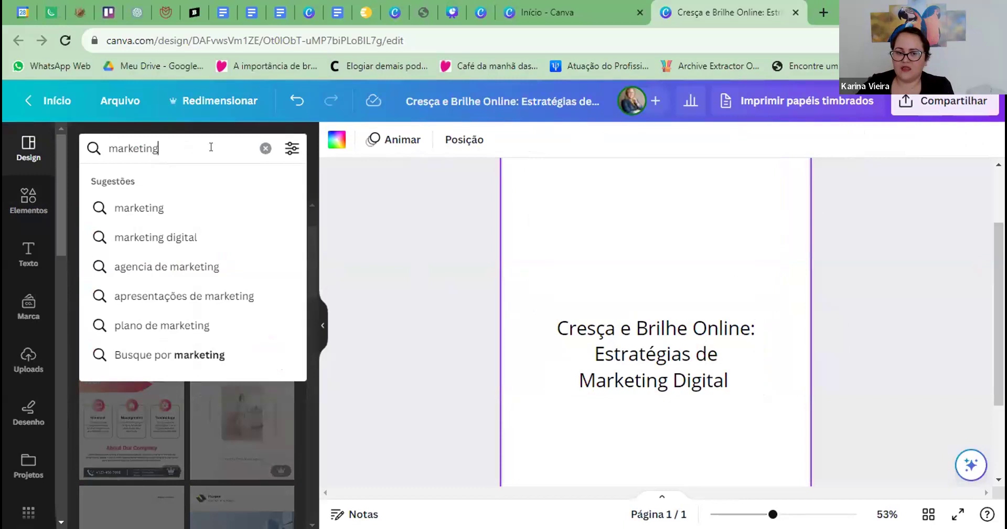
click(175, 267)
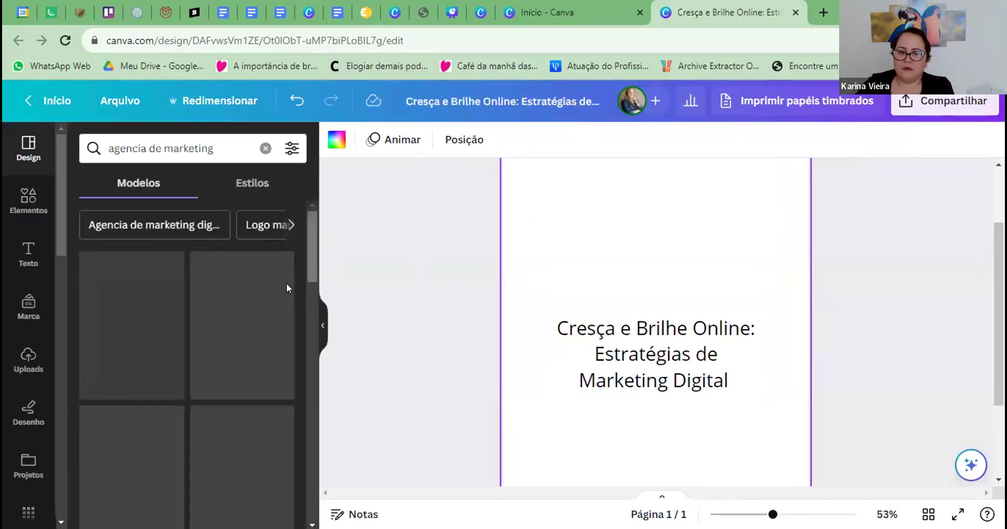
Add the blue Marketing Proposal template as a new page and select the 'Cresça e Brilhe Online:' line.
scroll(181, 312, down, 8)
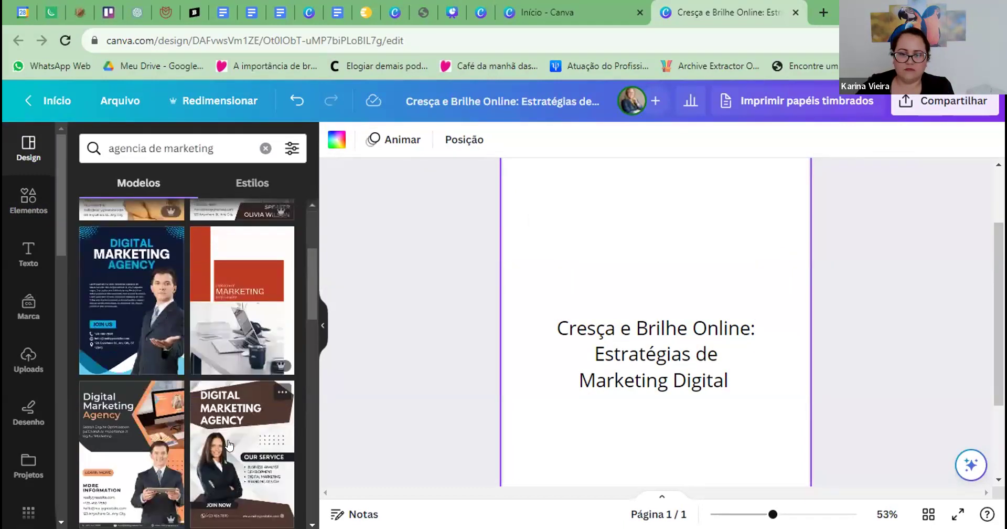
scroll(230, 447, down, 5)
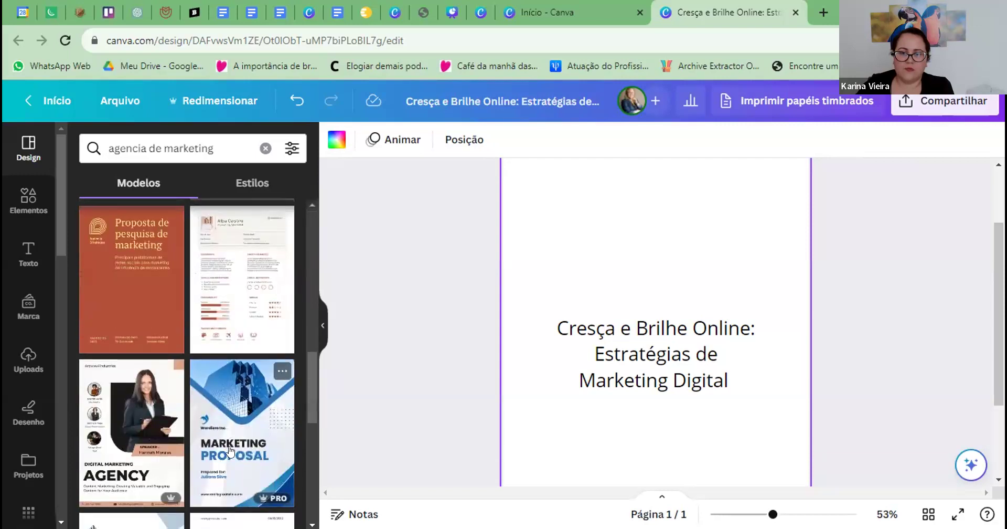
scroll(229, 450, down, 3)
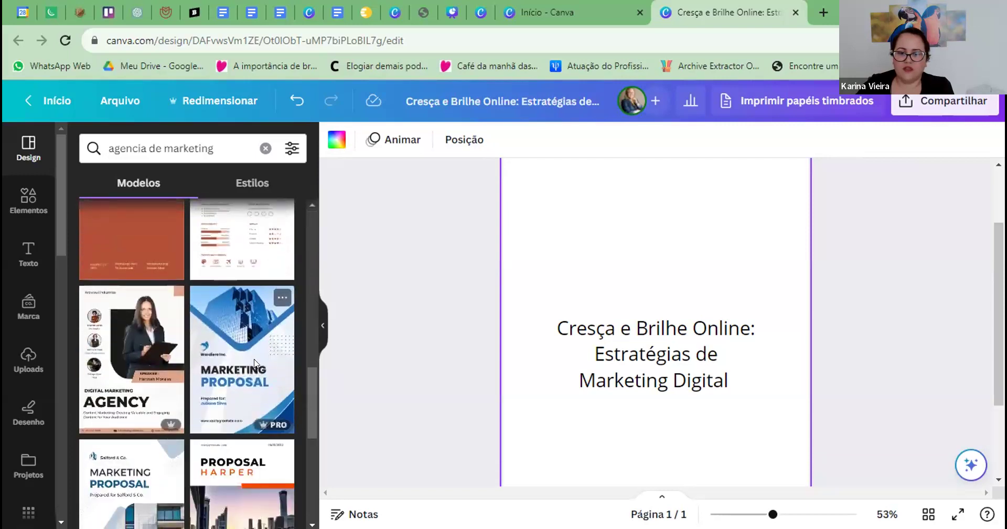
click(283, 367)
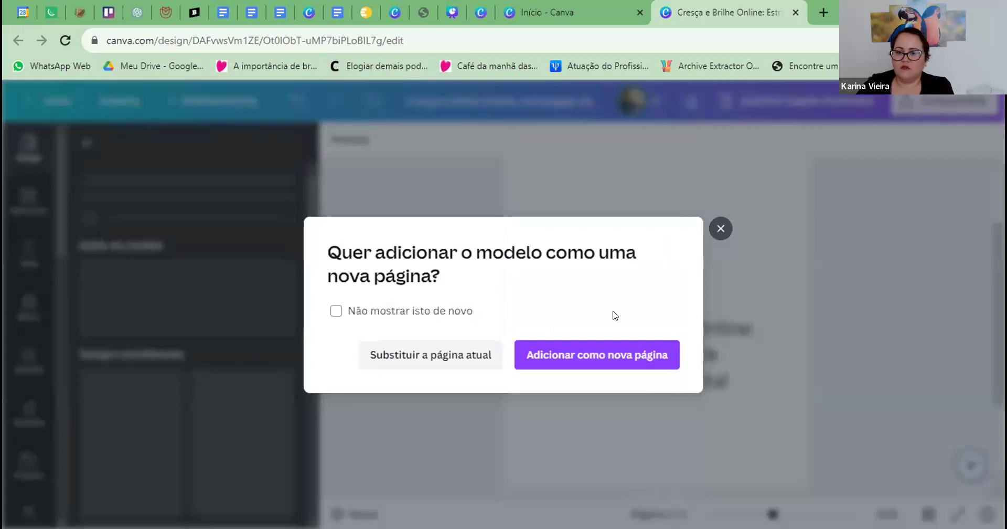
click(603, 355)
click(737, 216)
drag(755, 220, 551, 220)
key(ctrl+c)
Replace MARKETING on the cover with the pasted 'Cresça e Brilhe Online:' line.
scroll(637, 313, down, 5)
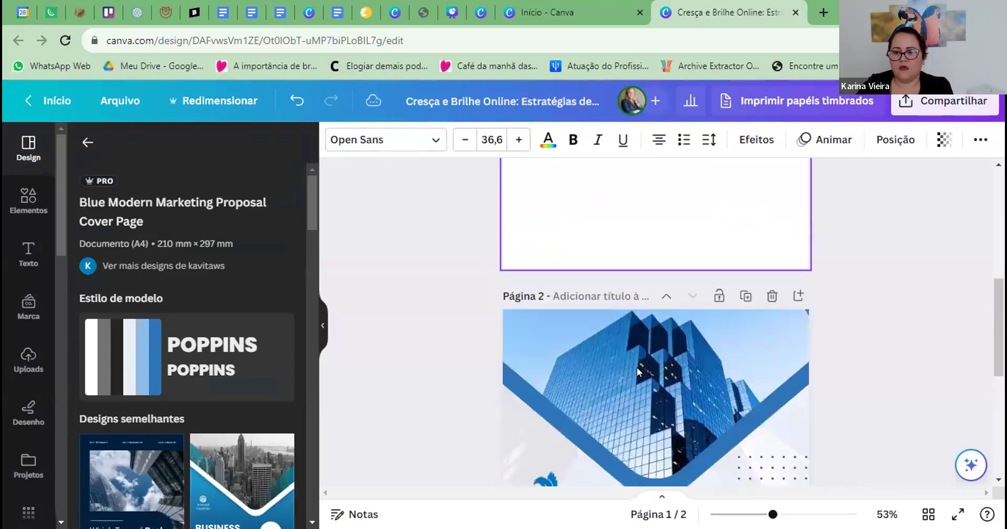
click(630, 421)
double_click(729, 418)
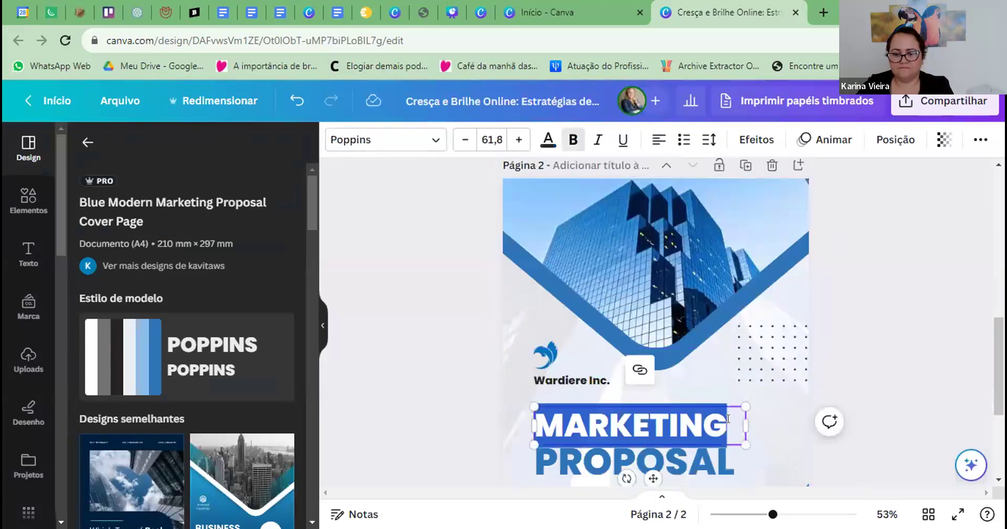
key(ctrl+v)
Replace Wardiere Inc. with the author's name on one line and delete the bird logo.
click(569, 381)
click(570, 381)
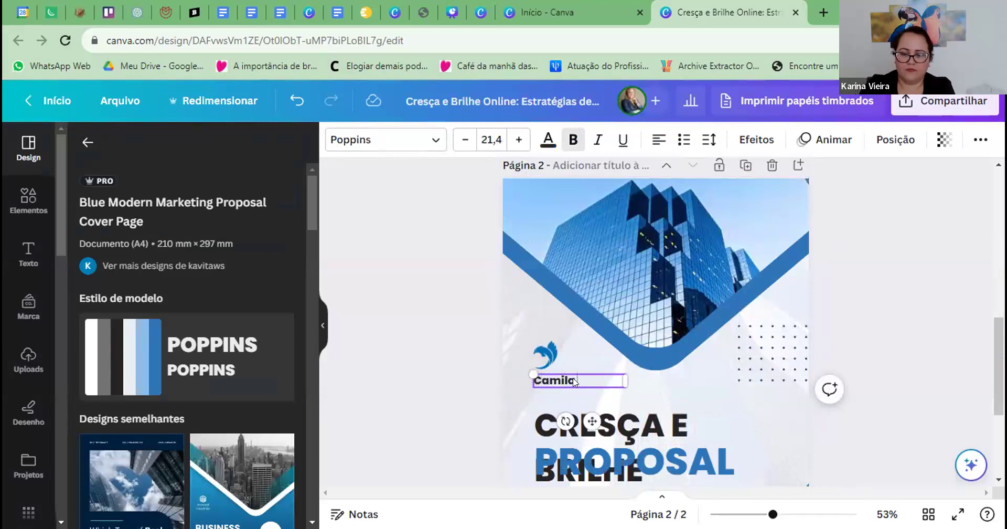
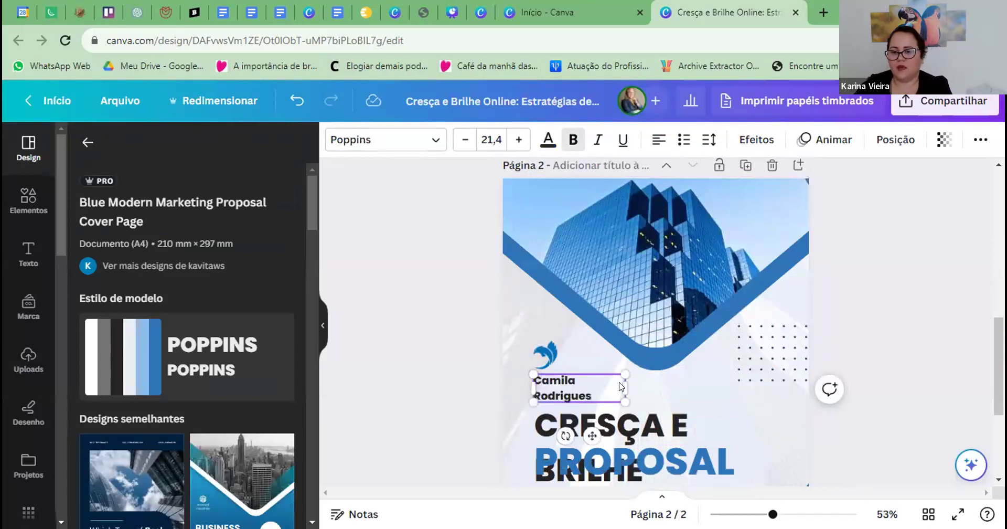
drag(620, 386, 677, 389)
click(549, 353)
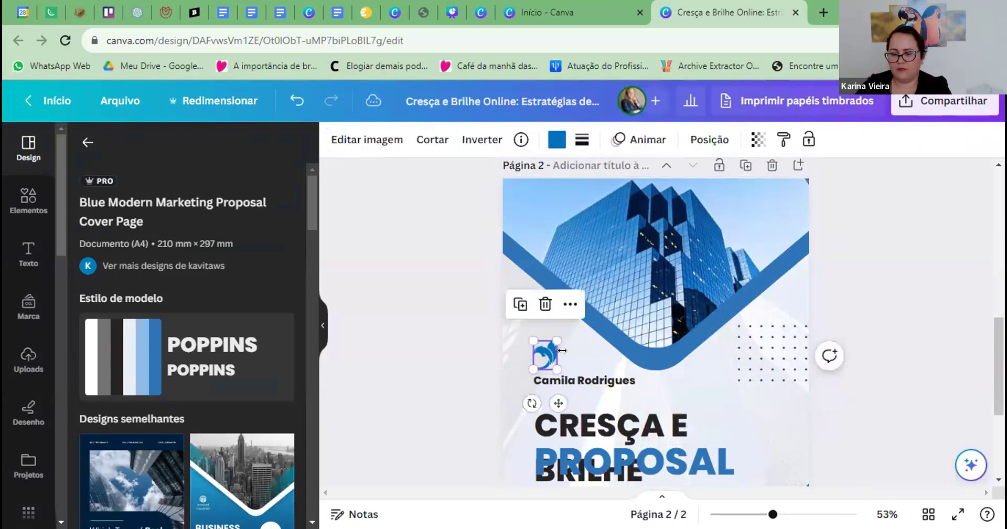
key(Delete)
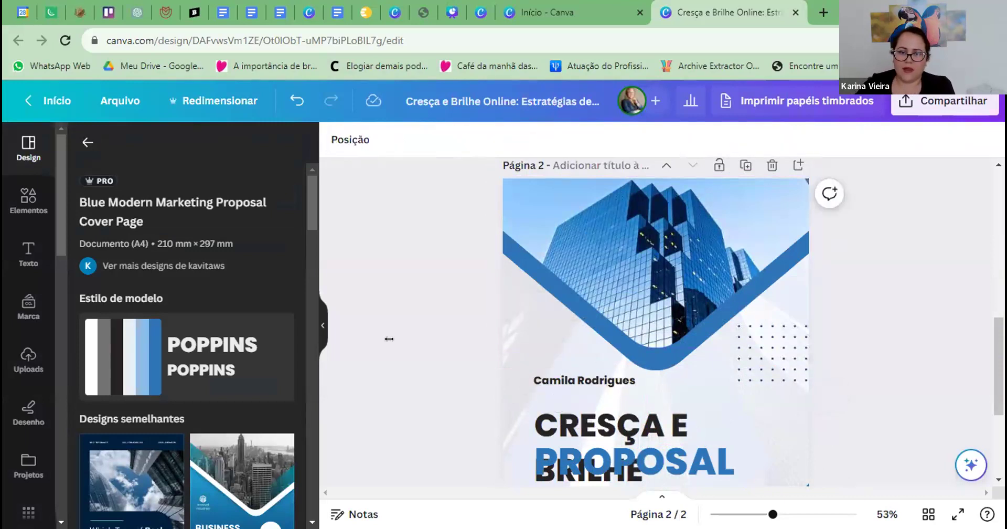
Place the desk photo from Elements into the top image frame.
click(28, 199)
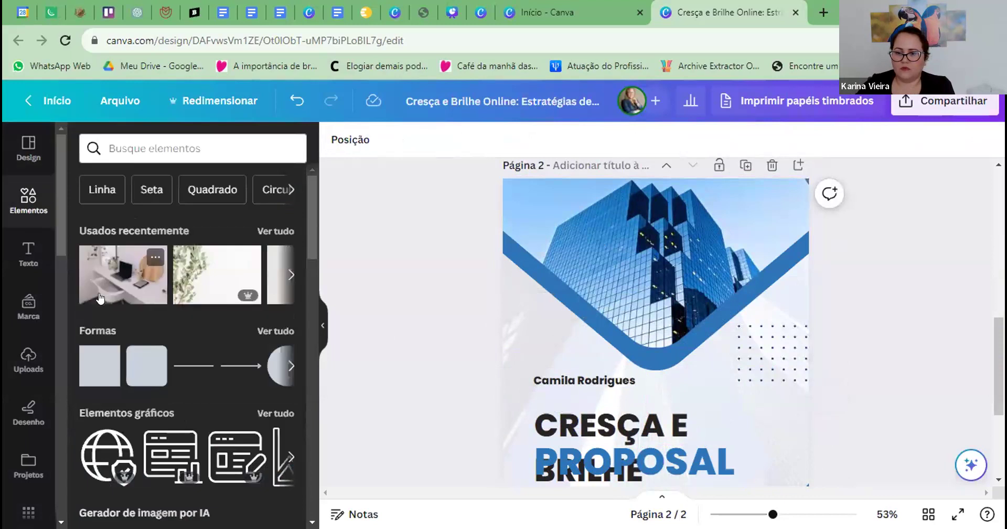
drag(99, 298, 656, 252)
scroll(852, 388, down, 3)
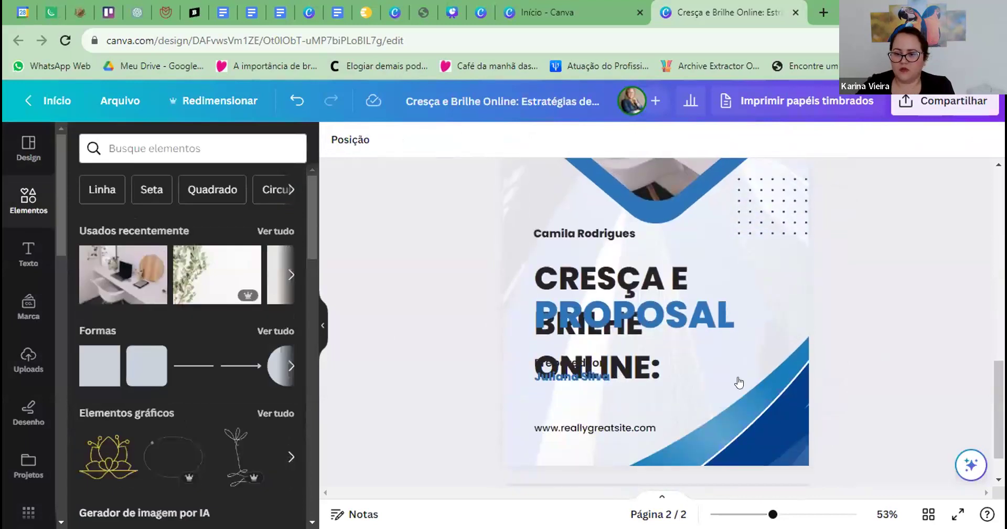
Delete PROPOSAL, widen the headline and set its line spacing to 1.1.
click(621, 321)
key(Delete)
click(696, 315)
drag(754, 302, 690, 288)
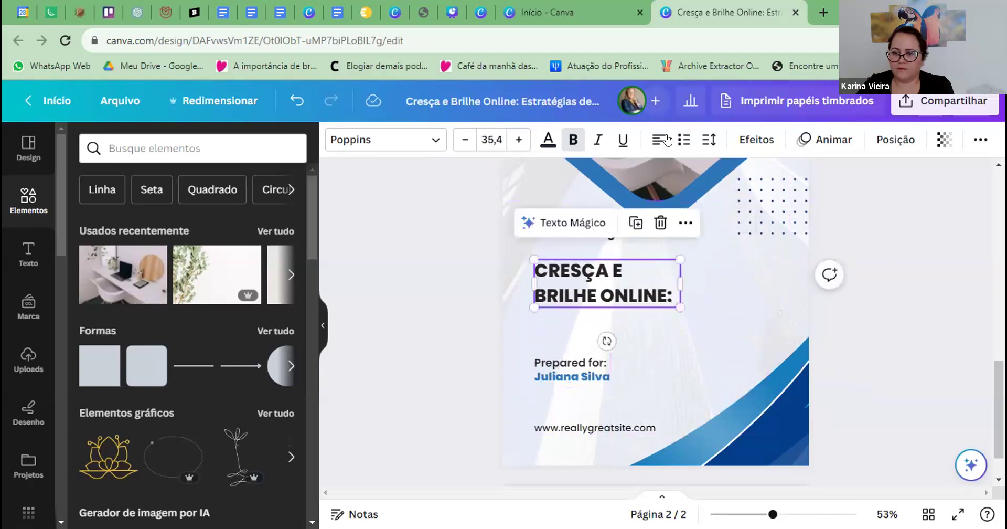
click(709, 139)
drag(798, 242, 770, 240)
click(884, 353)
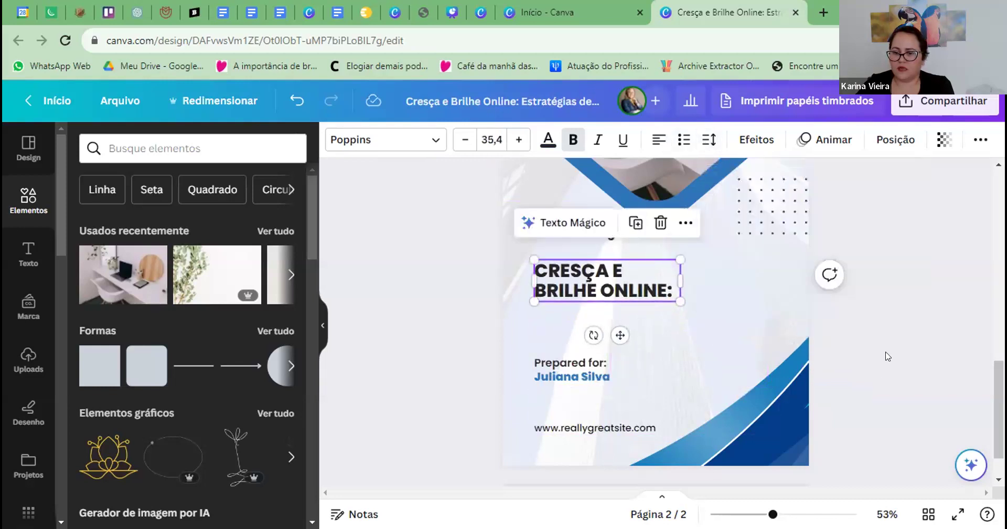
Delete the 'Prepared for:' and recipient name texts and clear the website address.
click(577, 362)
key(Delete)
click(579, 374)
key(Delete)
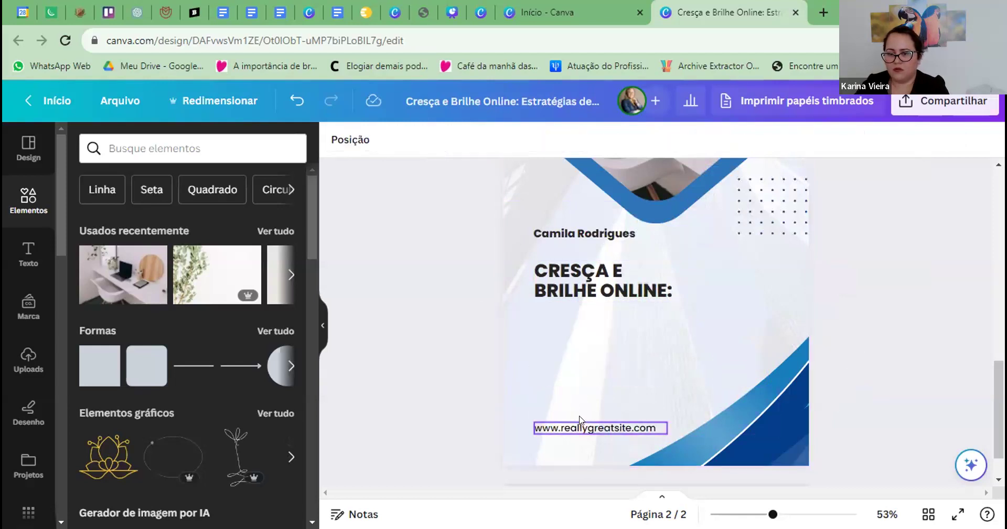
double_click(580, 419)
key(Delete)
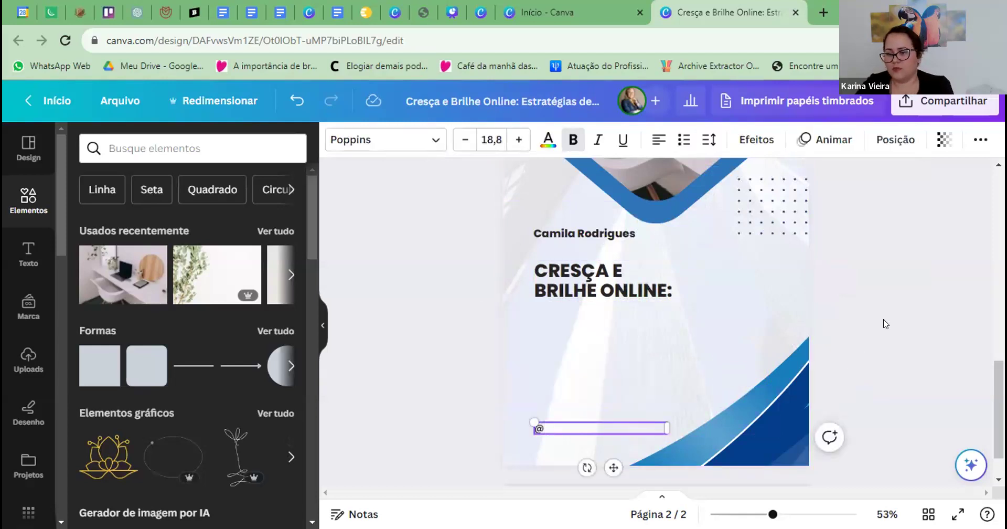
click(883, 439)
scroll(886, 440, up, 3)
scroll(885, 440, up, 10)
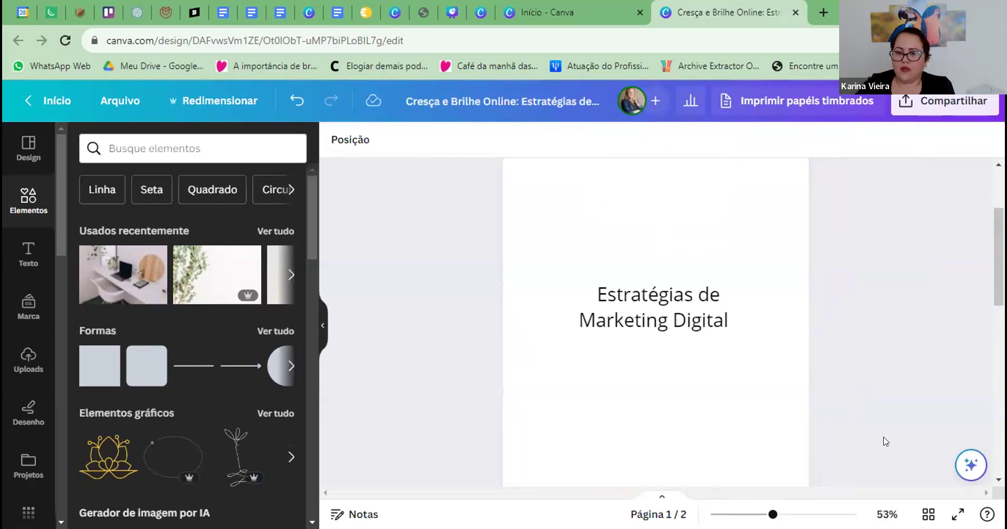
Cut the 'Estratégias de Marketing Digital' text from page 1 and paste it onto the cover.
click(593, 291)
click(593, 291)
key(ctrl+c)
key(Delete)
click(805, 389)
scroll(688, 362, down, 10)
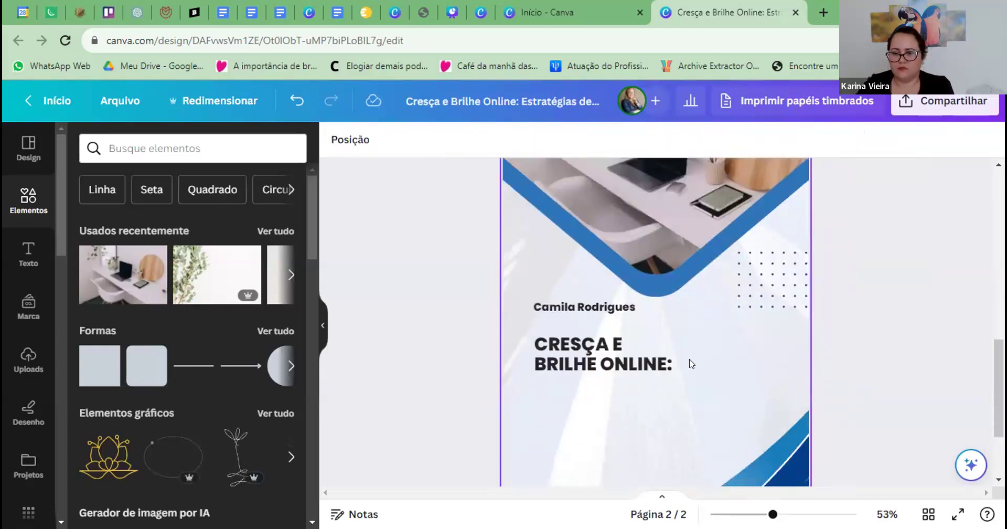
key(ctrl+v)
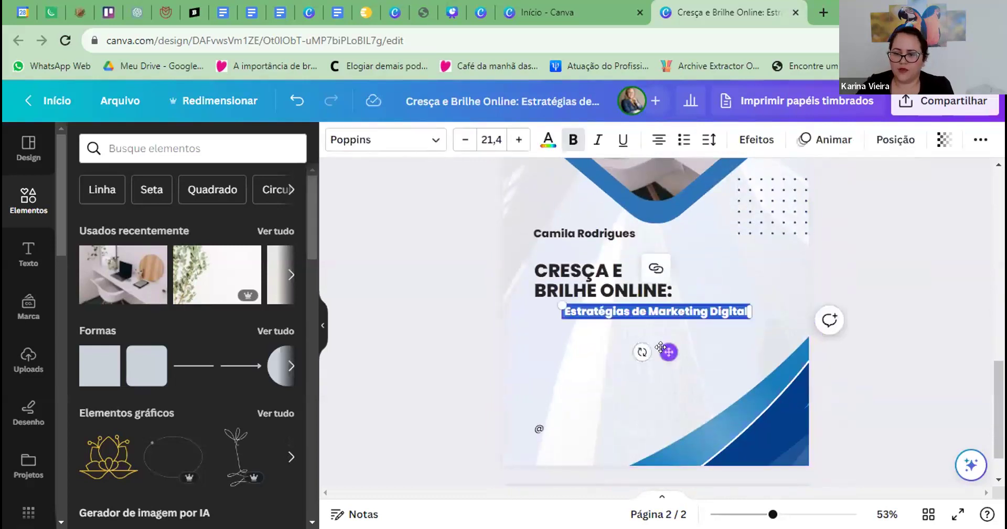
Make the pasted subtitle uppercase and narrow it to wrap onto two lines.
drag(638, 350, 630, 349)
click(981, 139)
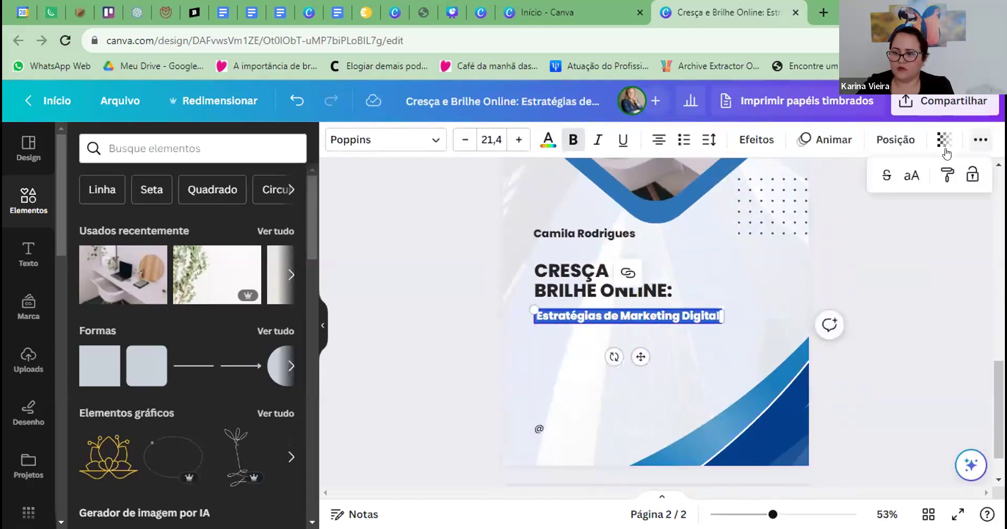
click(914, 174)
drag(736, 317, 706, 359)
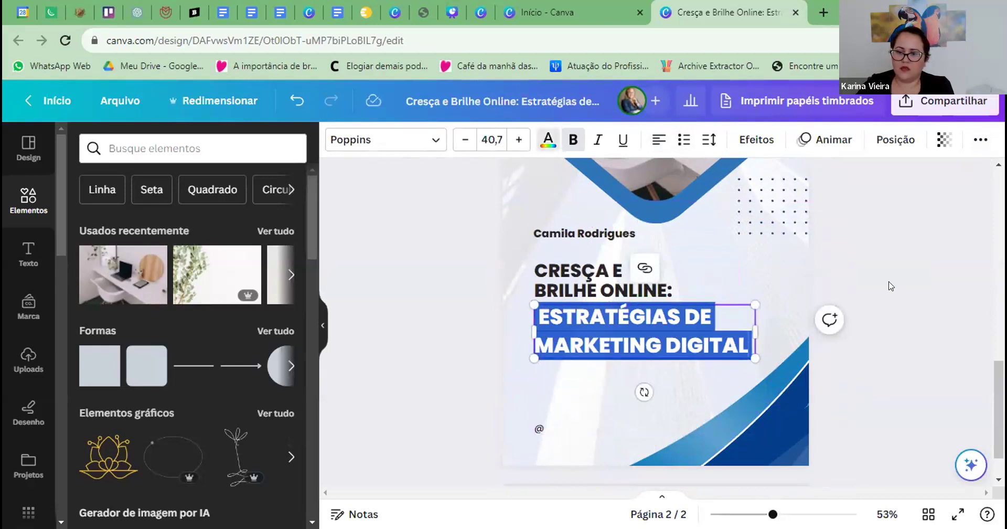
Nudge the headline, remove the subtitle's leading space, and place the subtitle under the headline.
click(577, 283)
drag(540, 294, 545, 297)
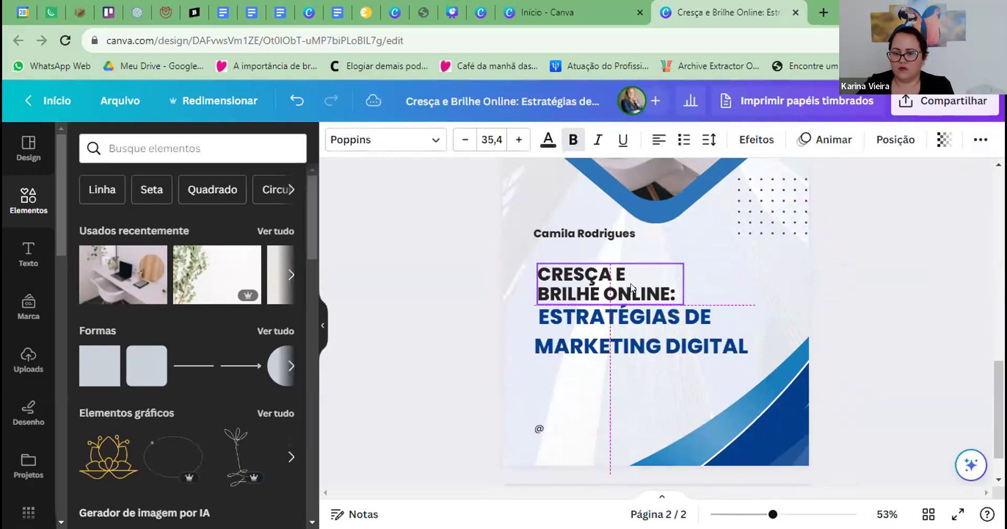
click(539, 318)
click(540, 315)
click(539, 313)
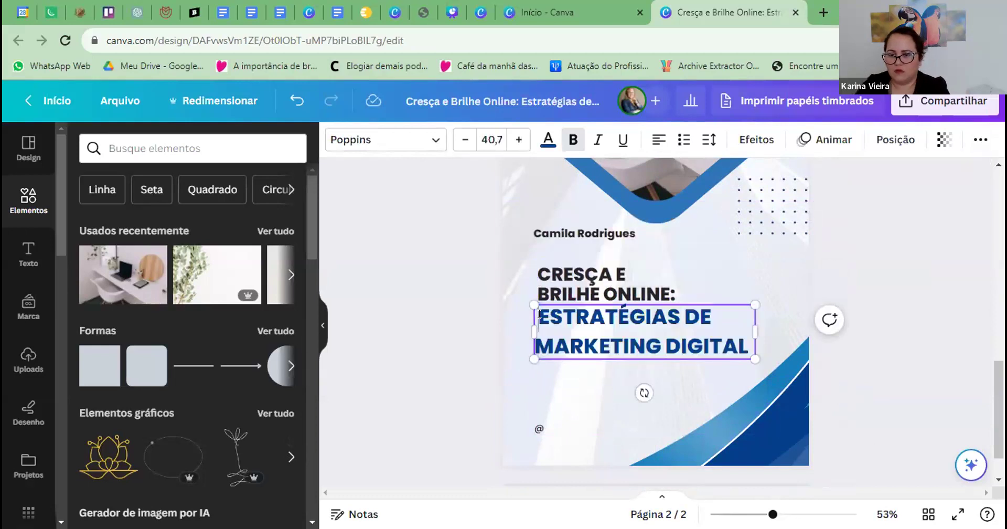
key(BackSpace)
click(887, 283)
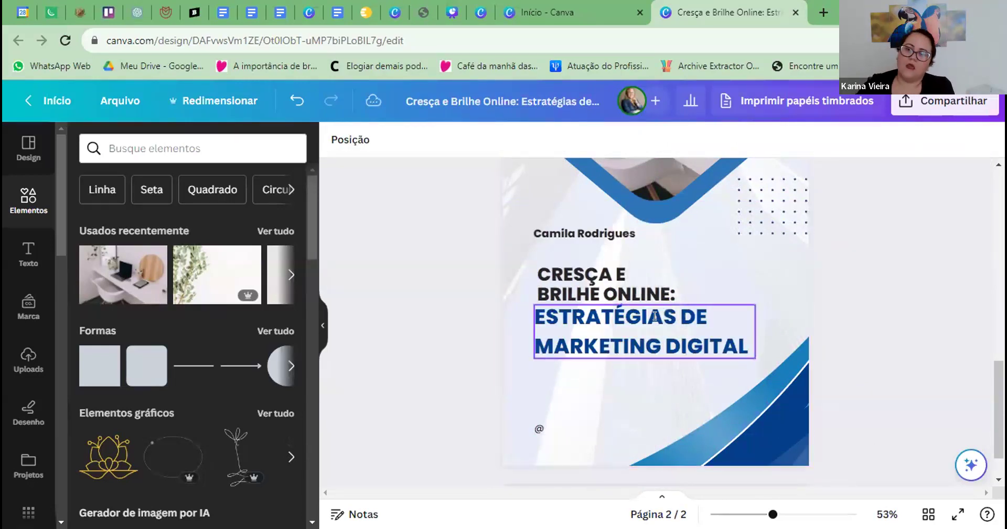
drag(665, 336, 657, 328)
Move the headline slightly up and right, then select the author name.
click(576, 293)
drag(575, 293, 557, 262)
click(510, 232)
click(458, 230)
click(564, 232)
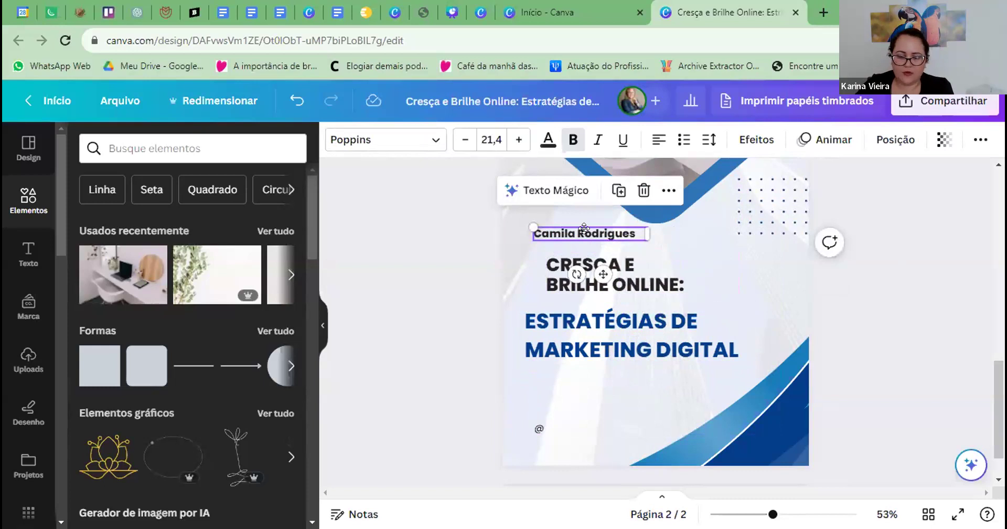
Left-align the author name, headline and subtitle together as a group.
shift+click(647, 266)
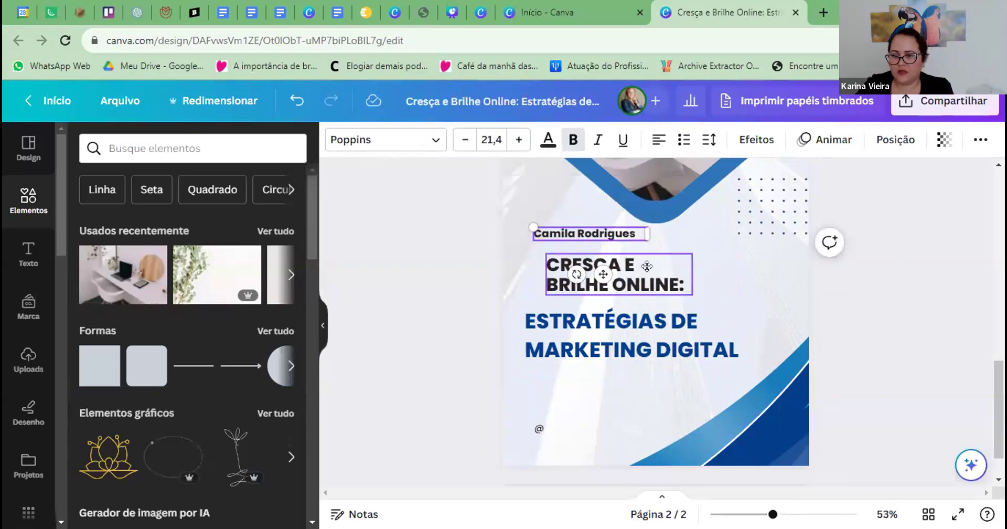
shift+click(668, 314)
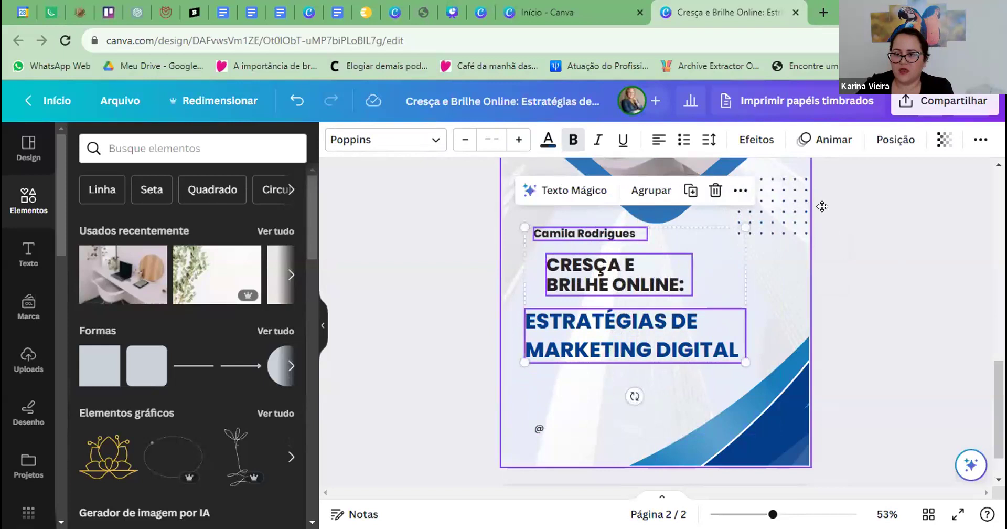
click(890, 141)
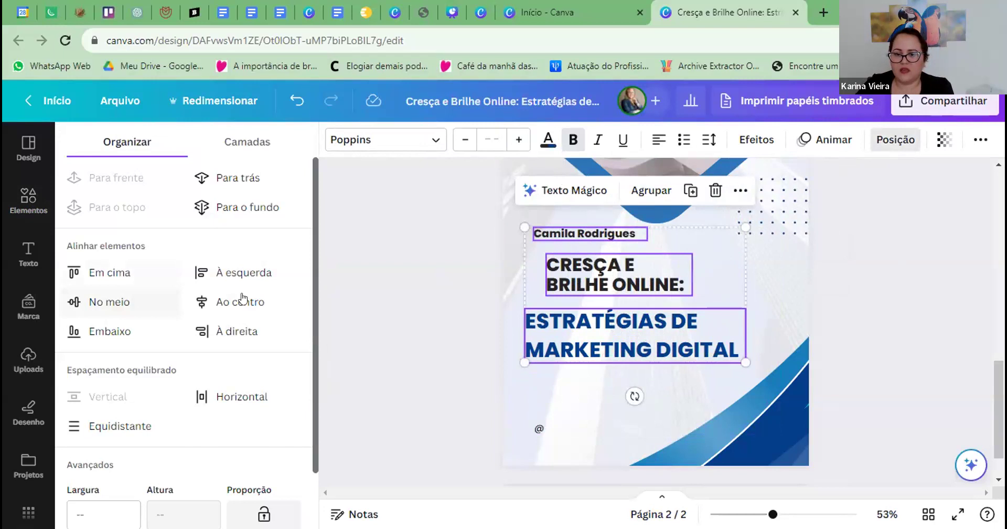
click(233, 271)
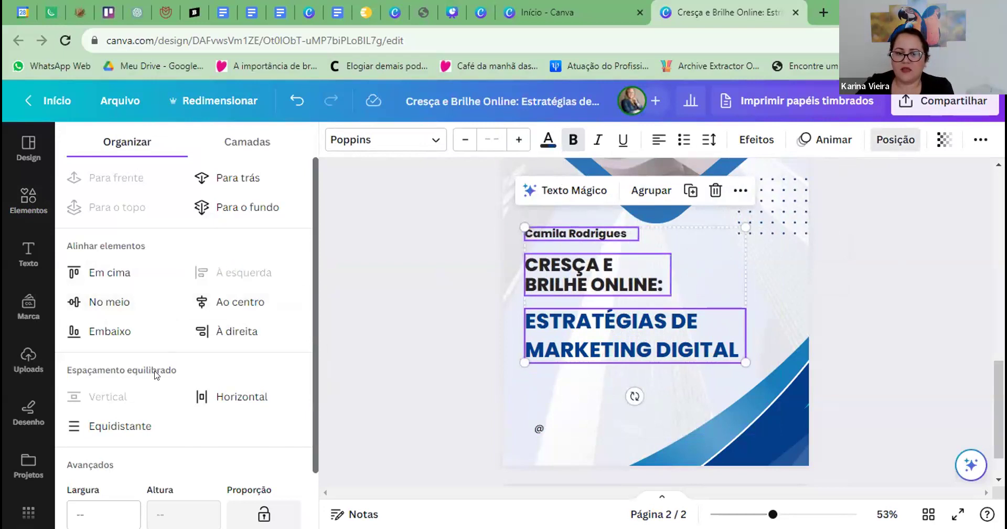
click(248, 399)
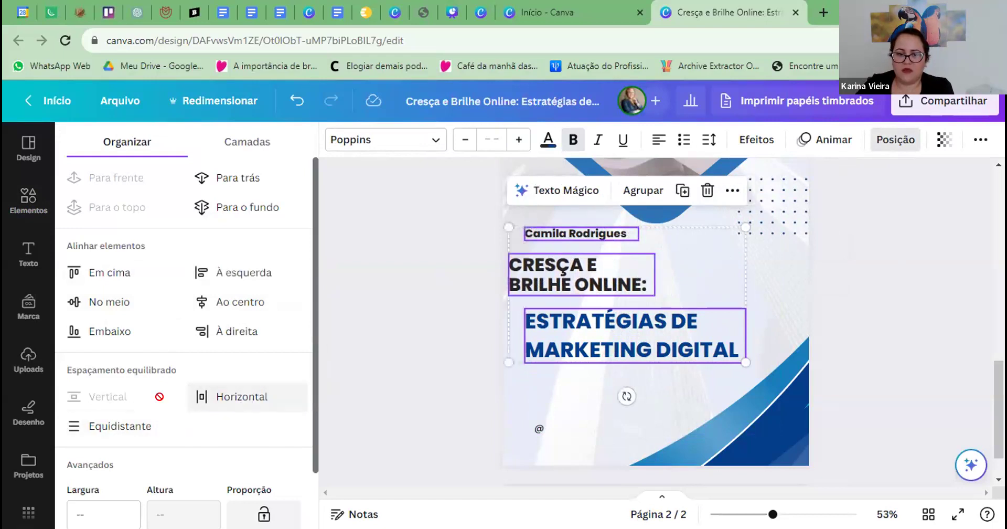
click(126, 422)
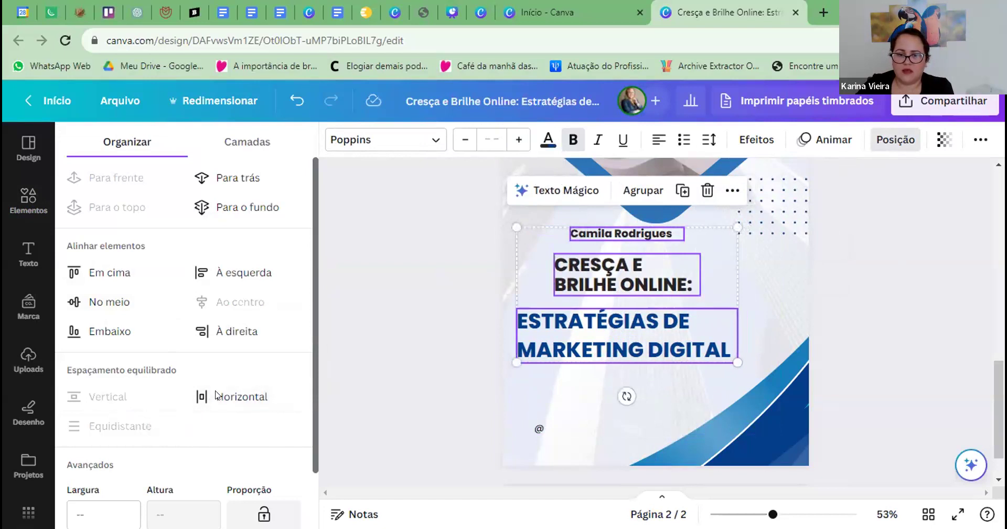
click(201, 401)
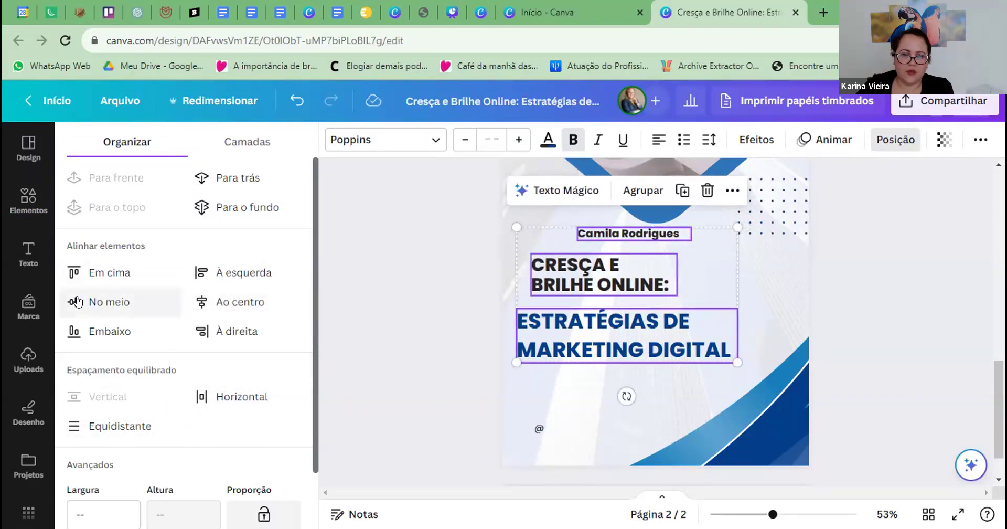
click(263, 277)
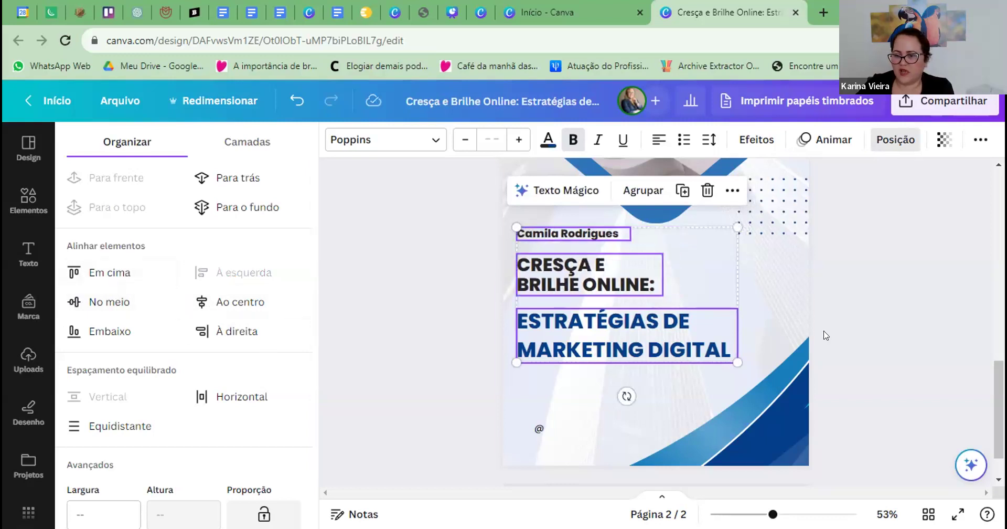
click(891, 344)
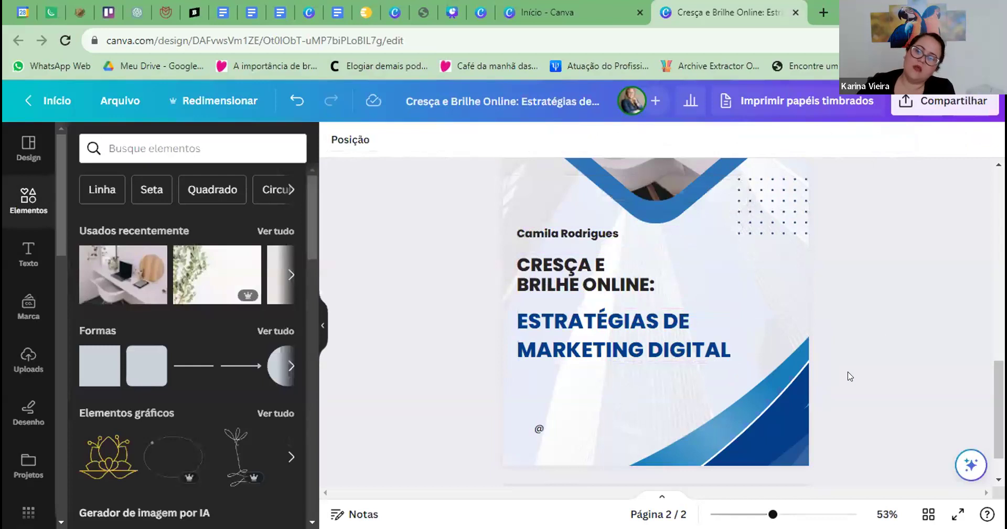
Align the @ text to the subtitle's left edge.
scroll(850, 394, up, 1)
scroll(850, 396, down, 2)
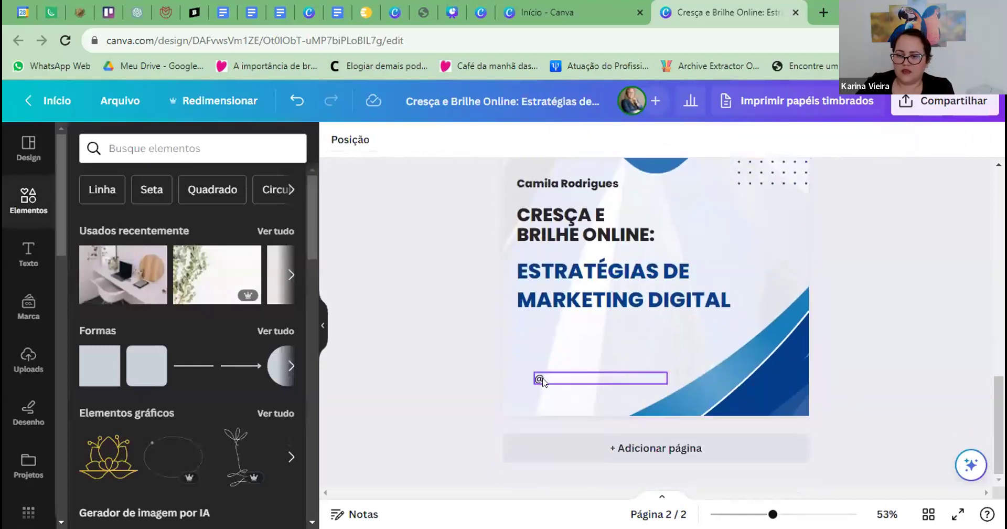
click(543, 381)
shift+click(655, 294)
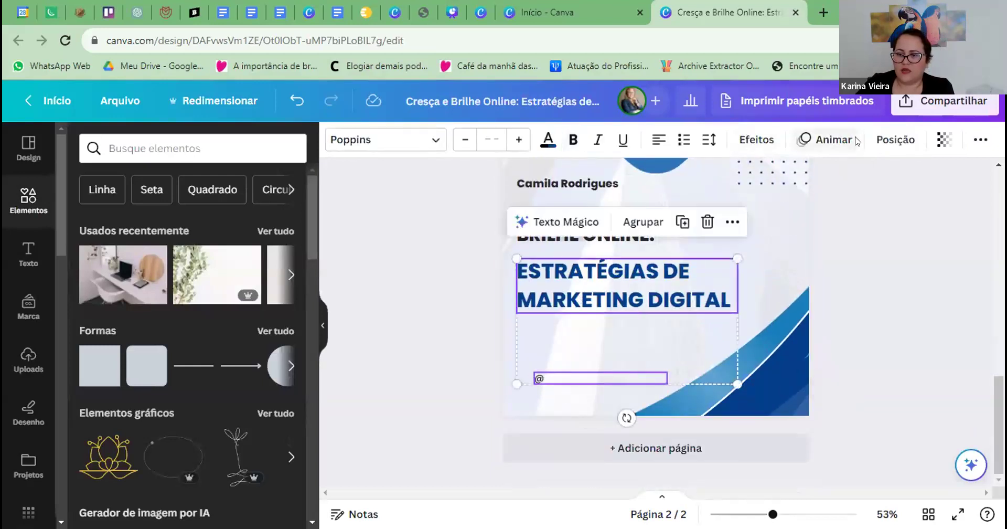
click(884, 139)
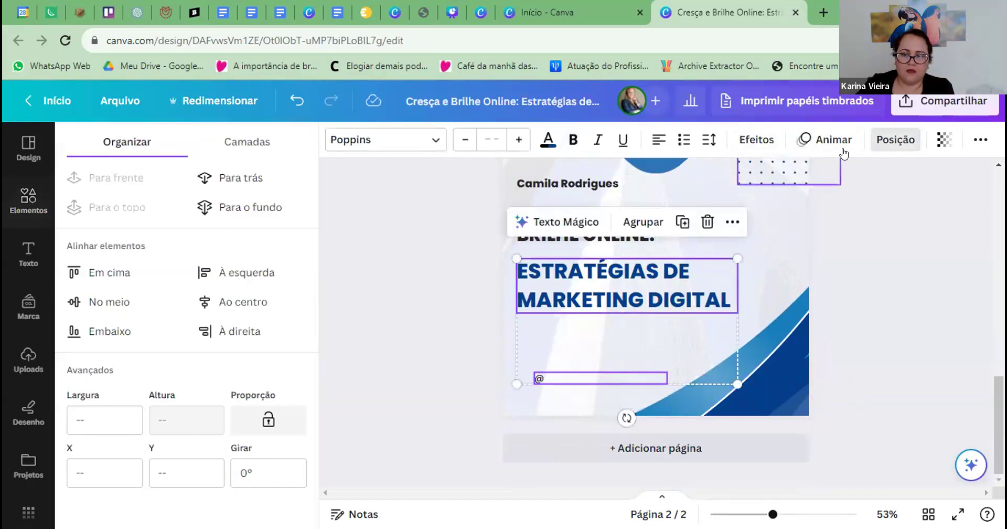
click(268, 277)
click(839, 414)
Delete the blank first page.
scroll(840, 414, up, 5)
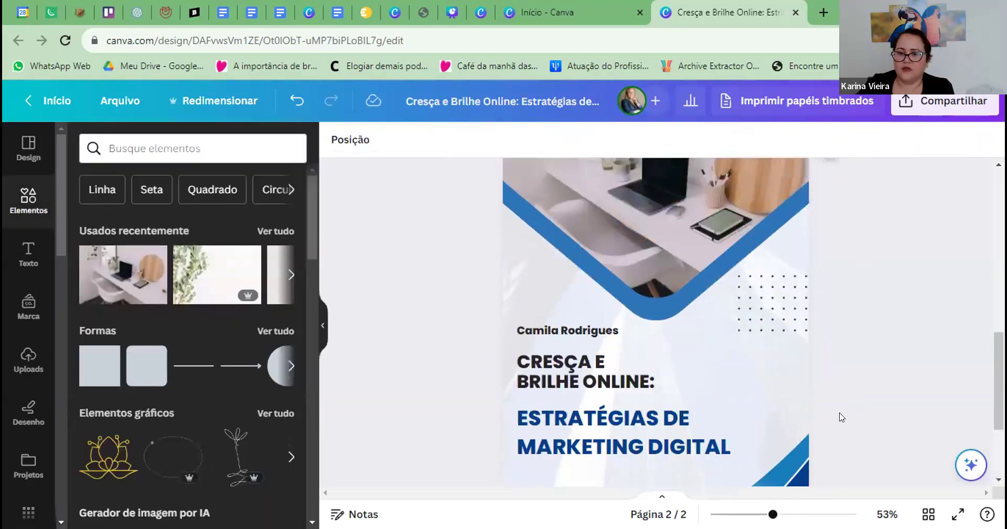
scroll(840, 414, down, 3)
scroll(839, 416, up, 10)
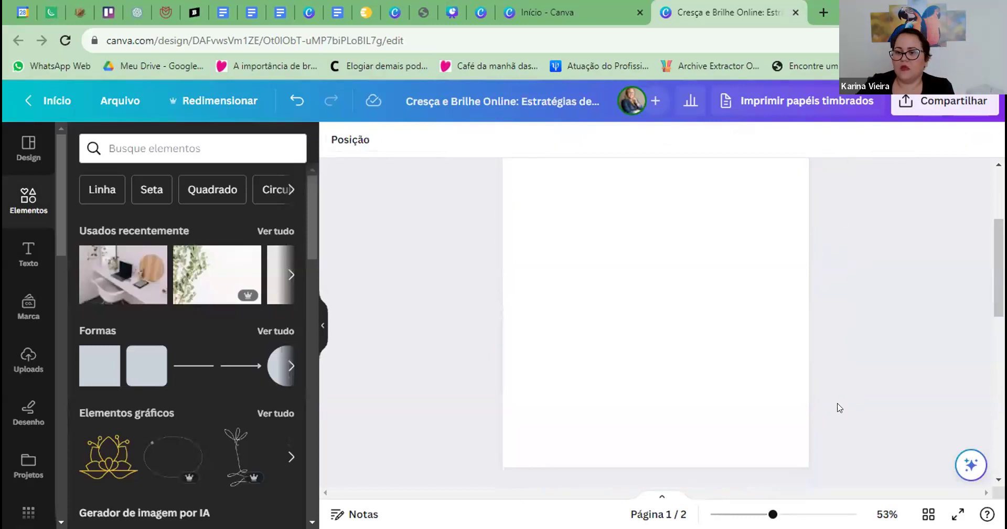
click(772, 185)
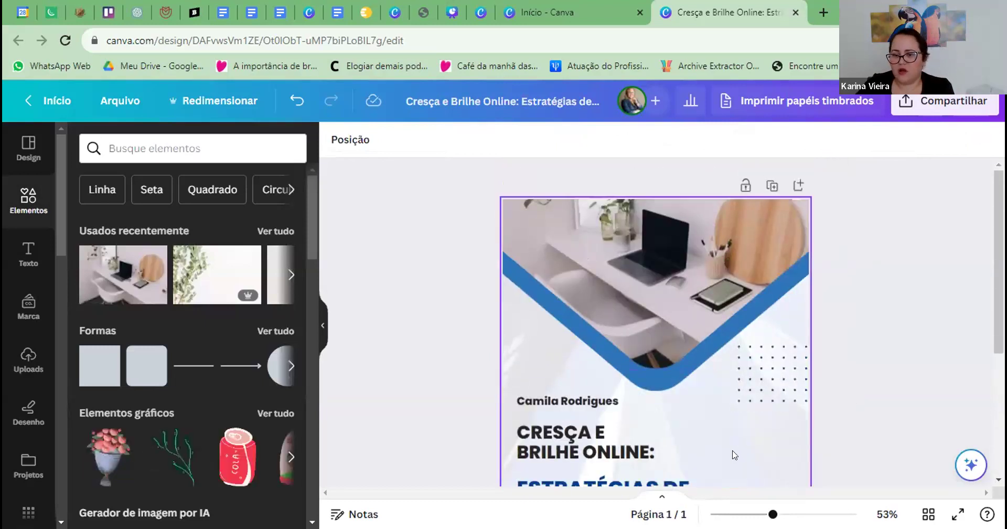
Set the subtitle's line spacing to 1.1 and move it up closer to the headline.
scroll(719, 423, down, 2)
click(616, 431)
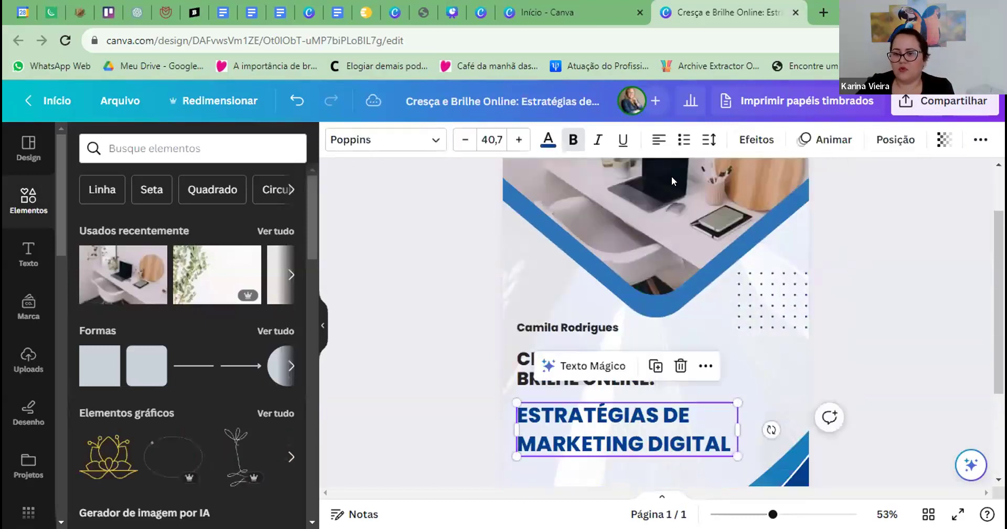
click(710, 139)
drag(798, 239, 770, 239)
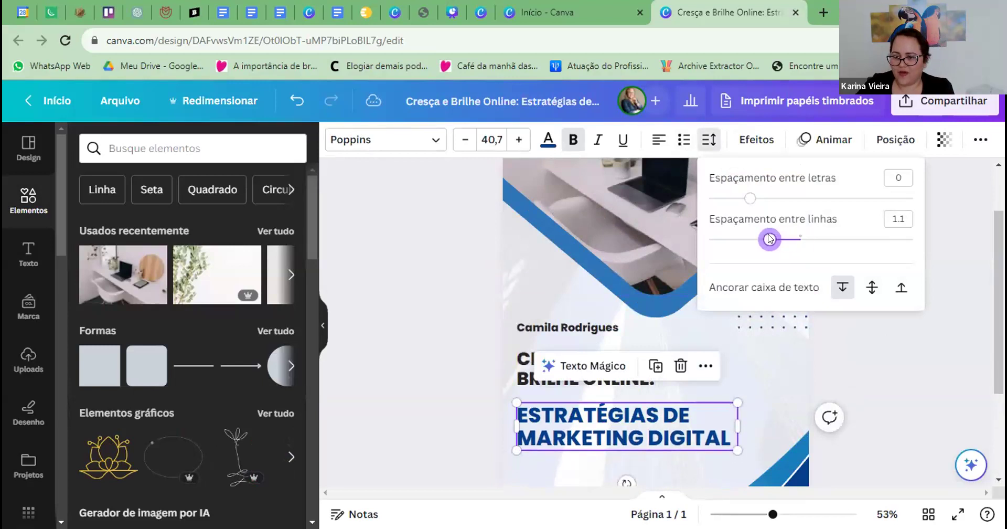
click(902, 348)
drag(655, 430, 655, 417)
click(886, 364)
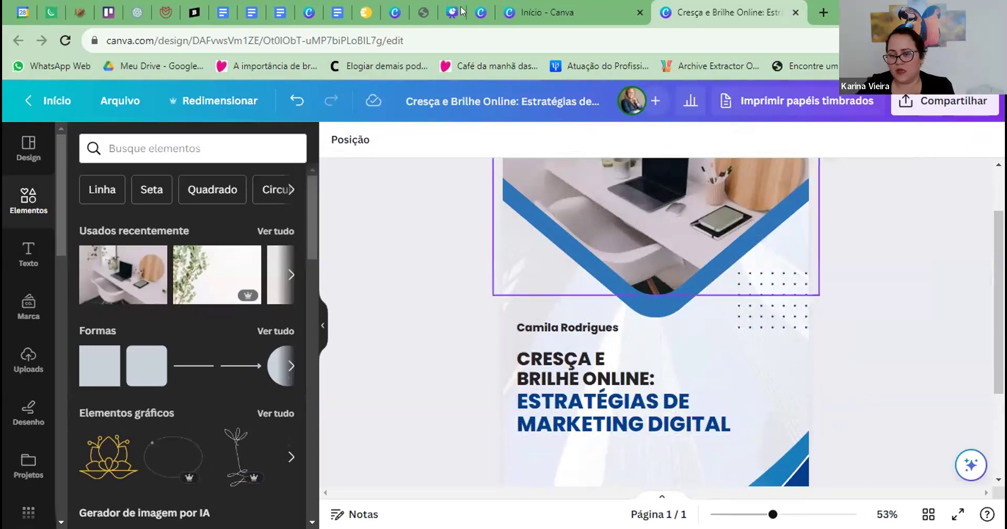
Switch to the 'Como criar E-books Lucrativos' design and present it full screen.
key(ctrl+shift+Tab)
key(ctrl+shift+Tab)
key(ctrl+shift+Tab)
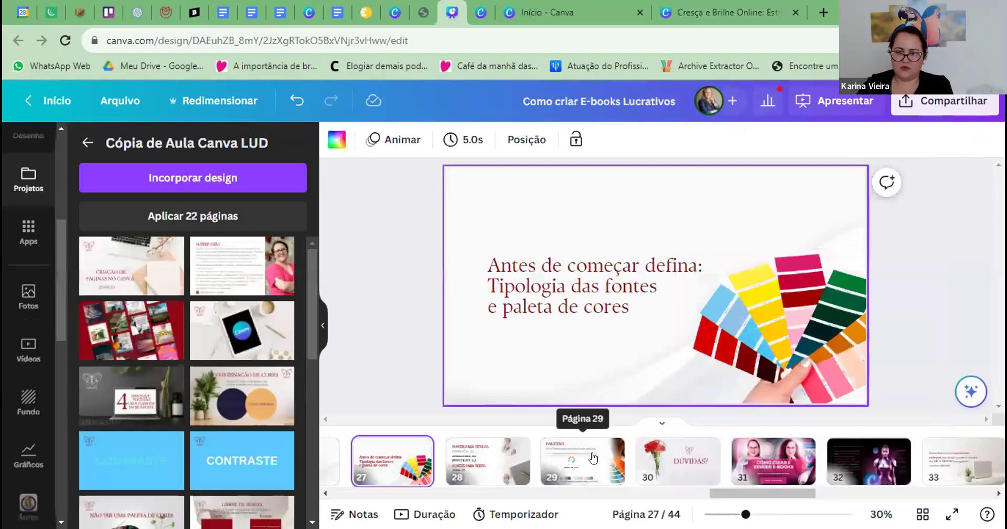
click(837, 101)
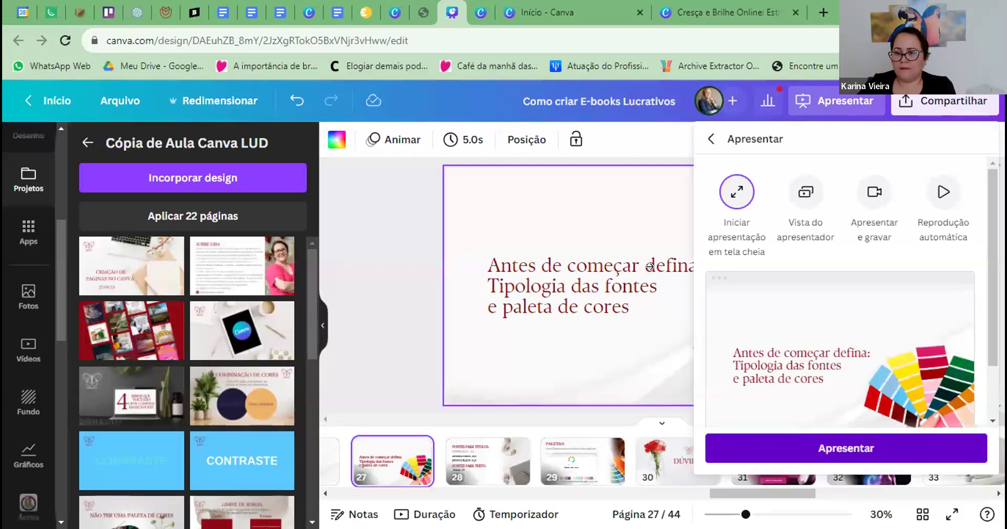
key(ctrl+alt+p)
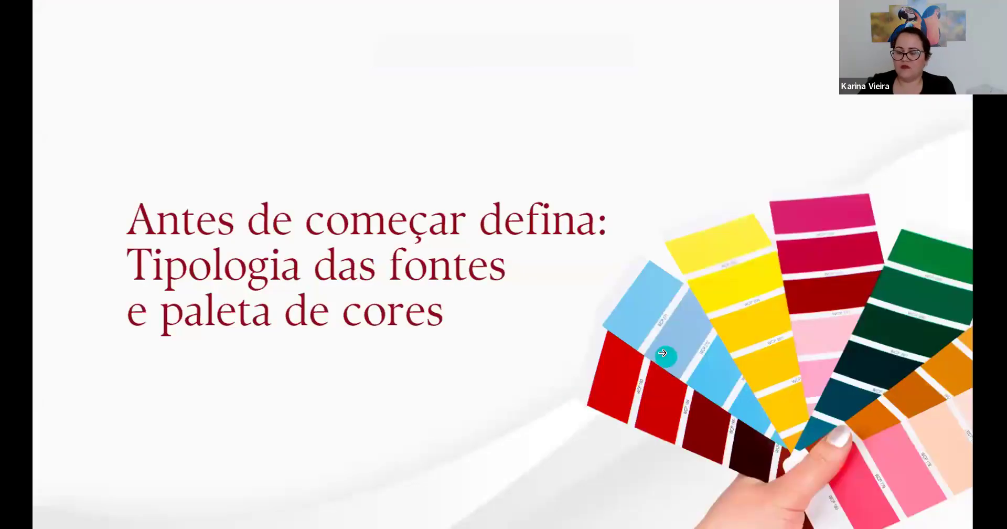
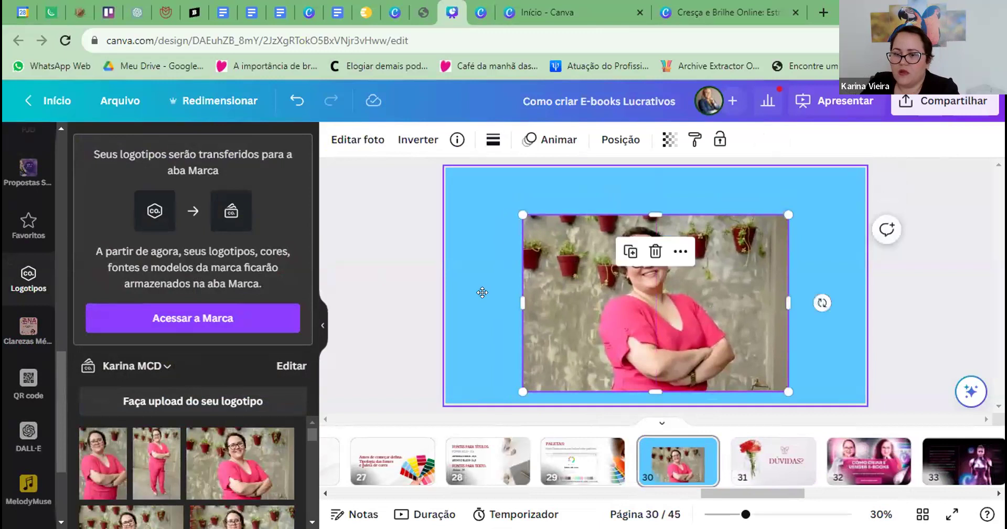
Remove the portrait's background on page 30, then enlarge the cut-out woman and move her left.
click(361, 138)
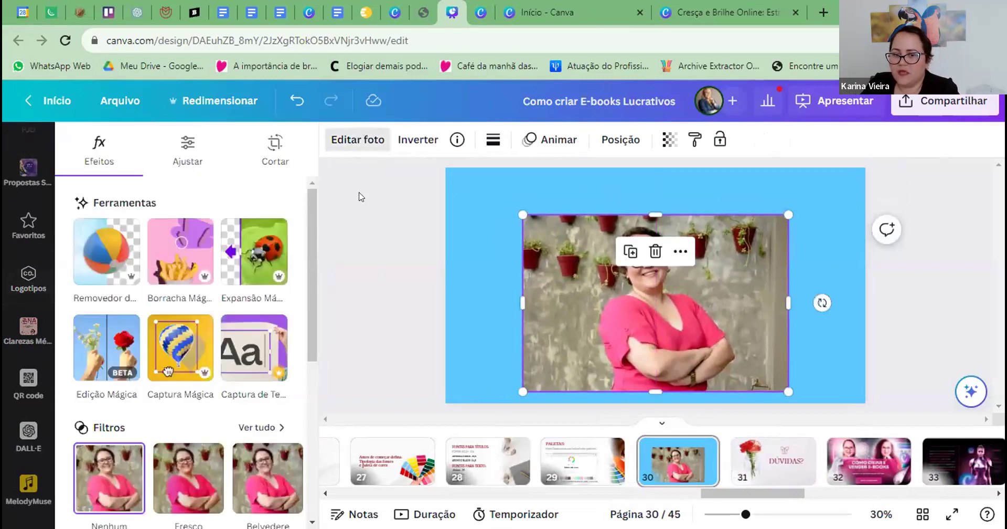
click(102, 246)
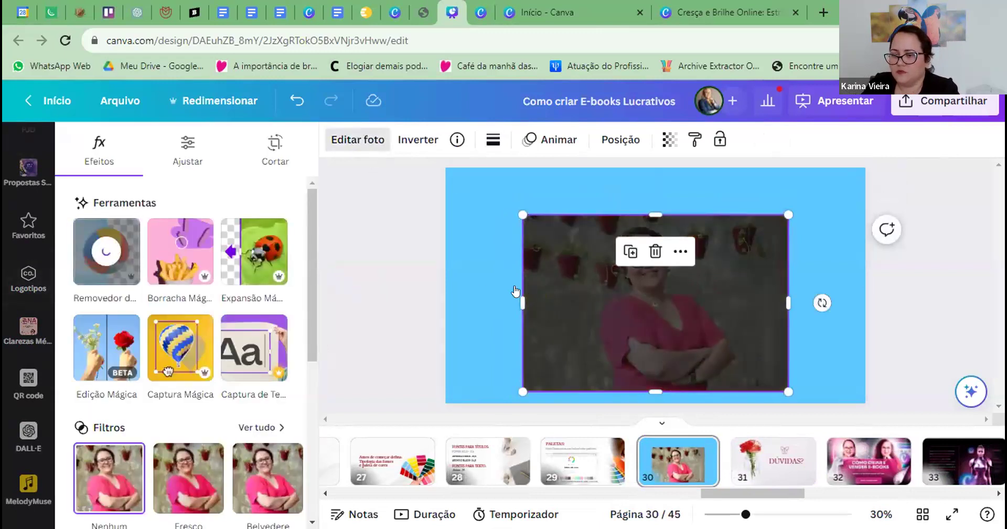
drag(631, 334, 486, 353)
drag(641, 232, 724, 174)
drag(670, 269, 654, 272)
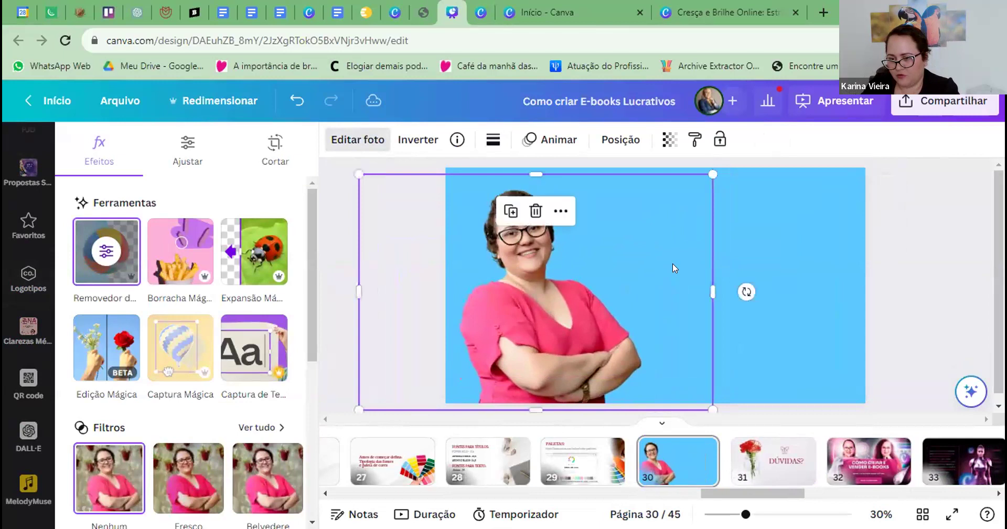
click(734, 212)
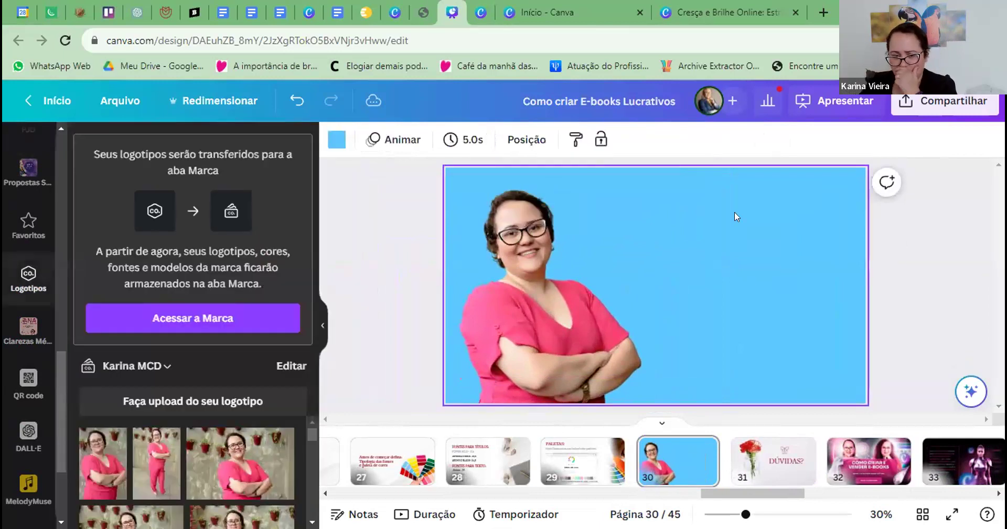
click(451, 277)
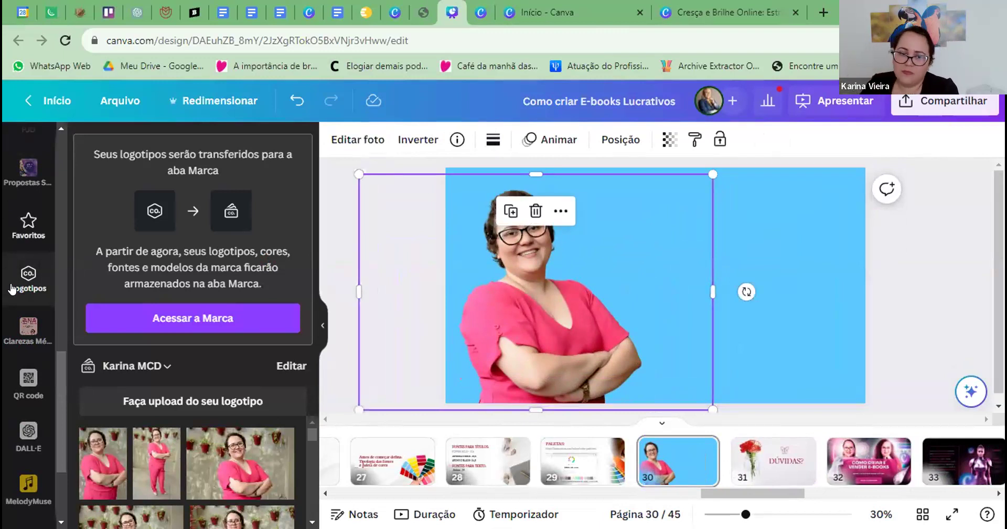
Browse the uploaded images, then return to the minimalist plant photo search results.
scroll(7, 252, up, 6)
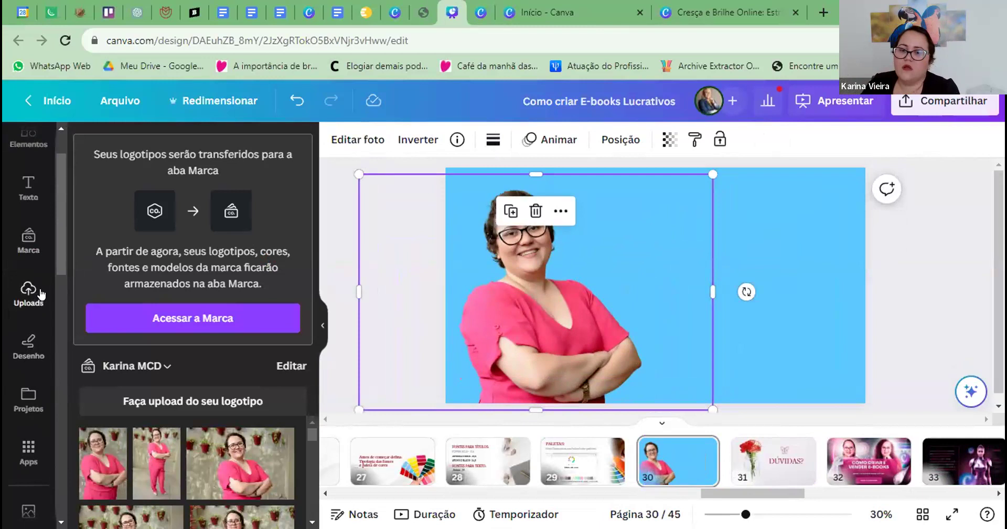
click(21, 297)
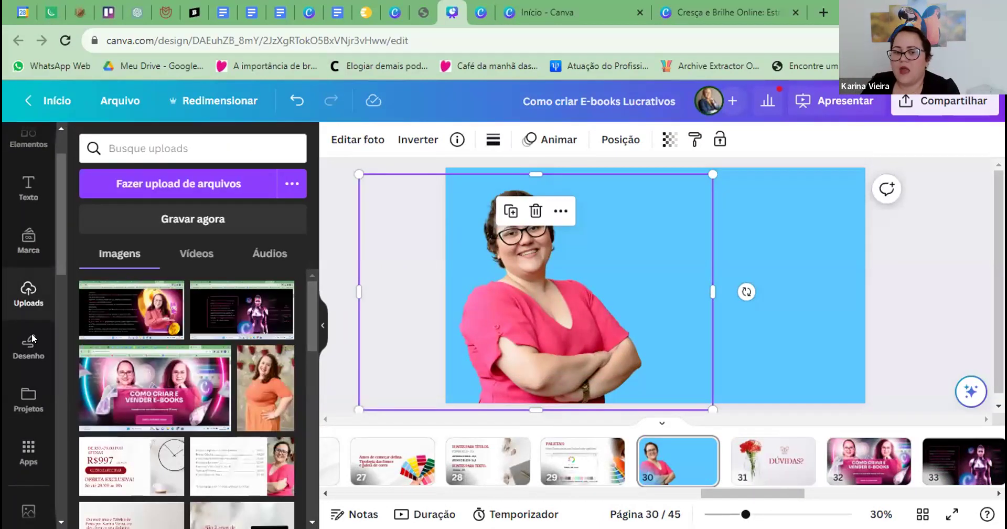
scroll(32, 333, down, 8)
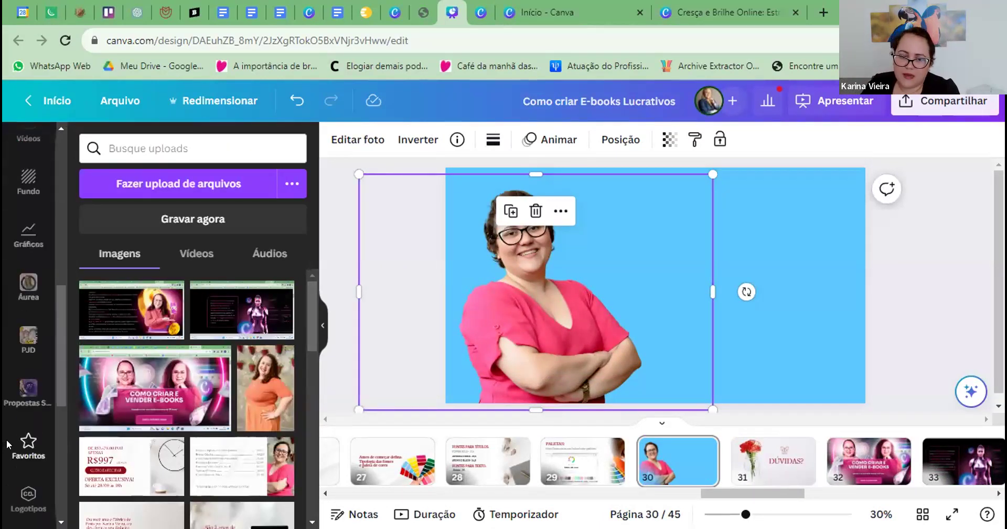
scroll(7, 444, down, 6)
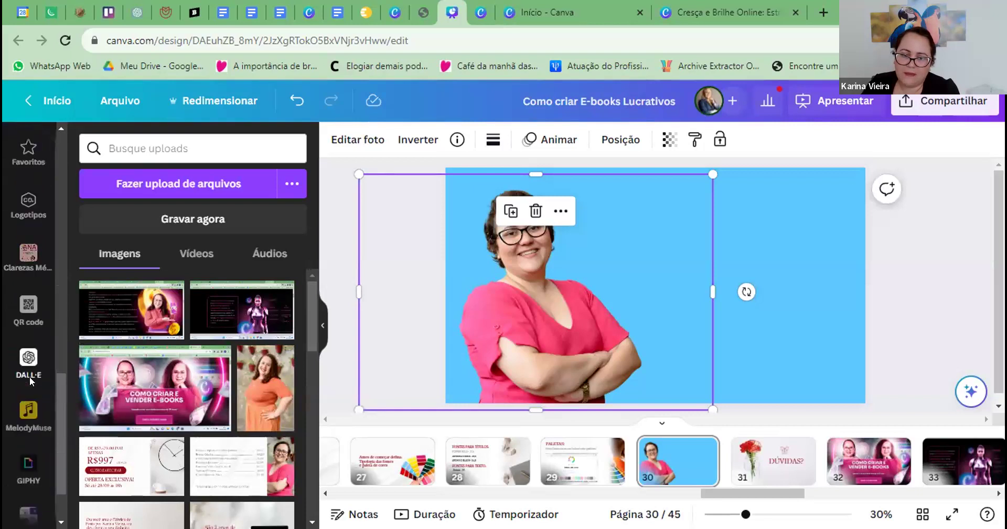
scroll(31, 379, up, 12)
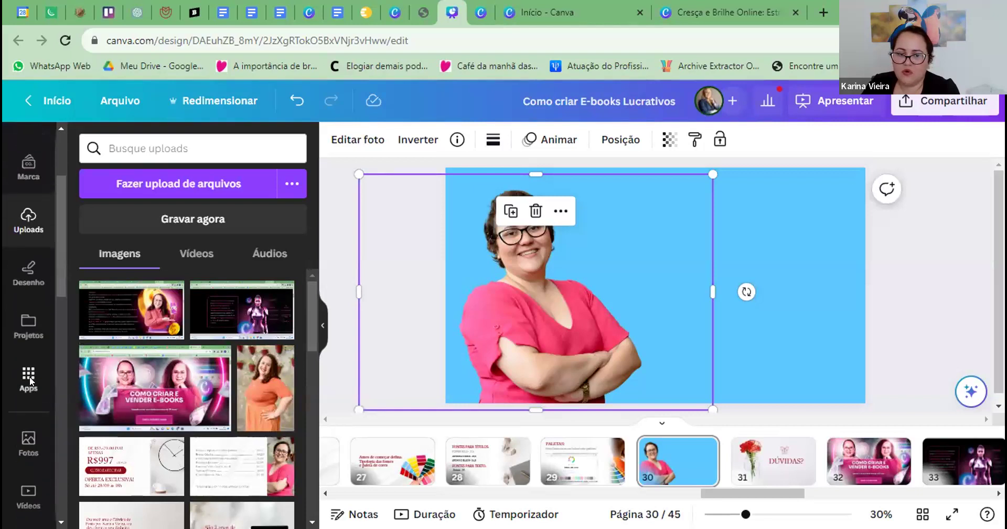
scroll(29, 376, up, 3)
click(28, 199)
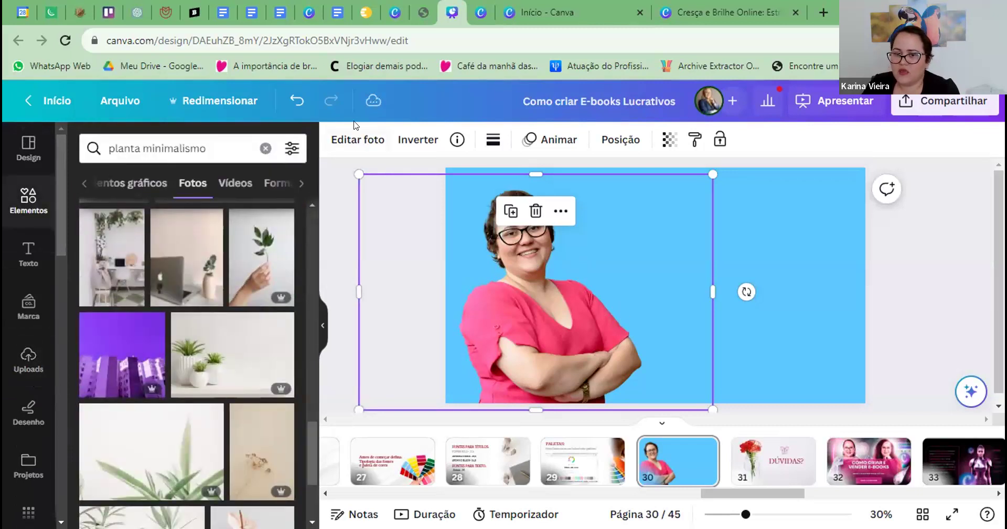
Check the blue page background's colour choices and reselect the cut-out photo.
click(693, 257)
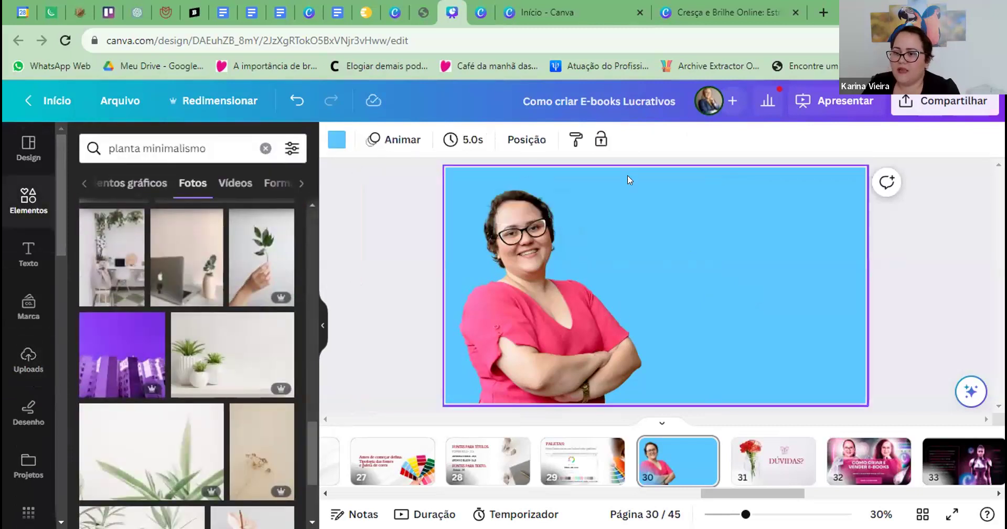
click(337, 139)
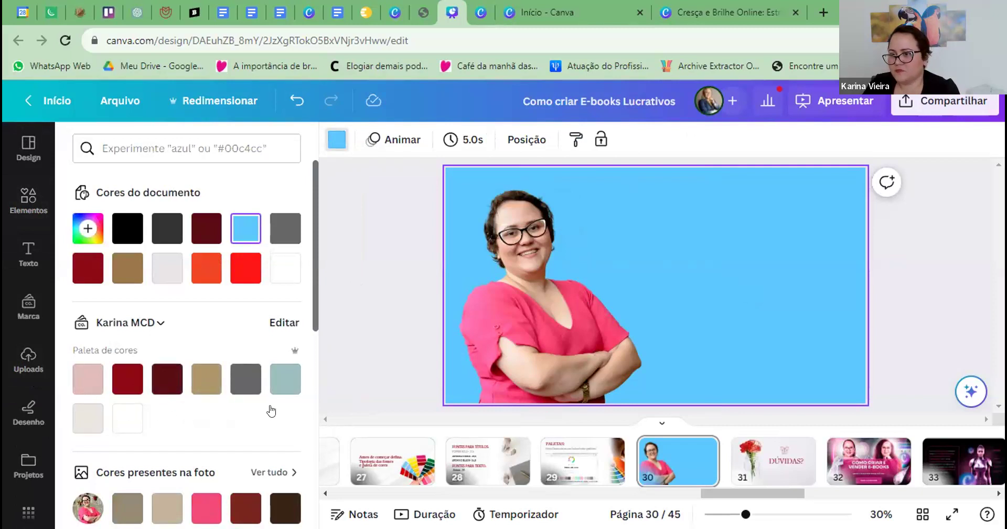
click(563, 314)
Delete the cut-out woman photo from page 30.
key(Delete)
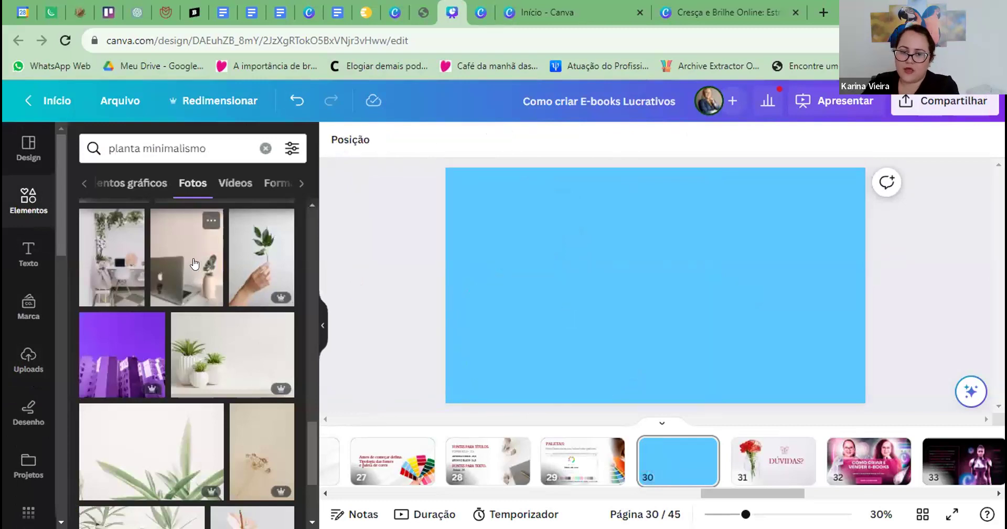
scroll(236, 339, up, 5)
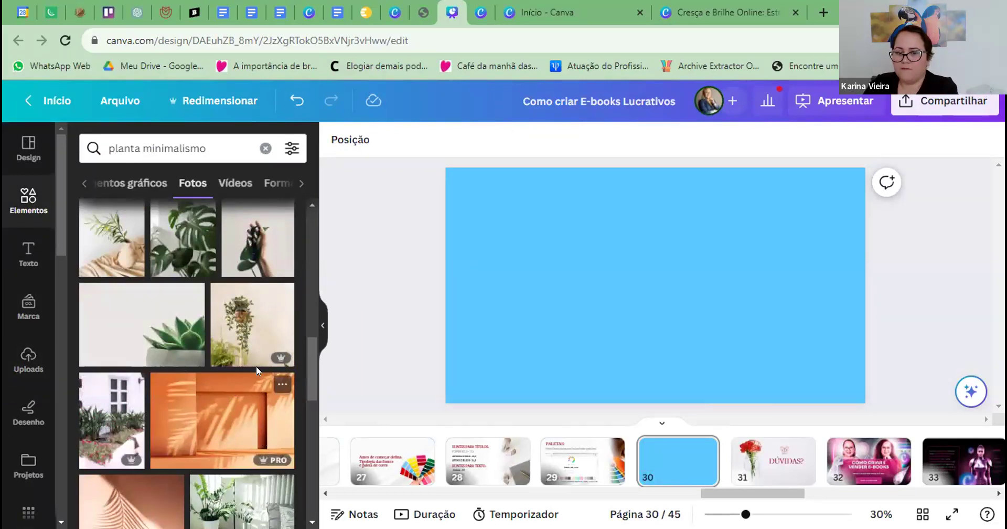
scroll(255, 336, up, 5)
scroll(231, 333, up, 5)
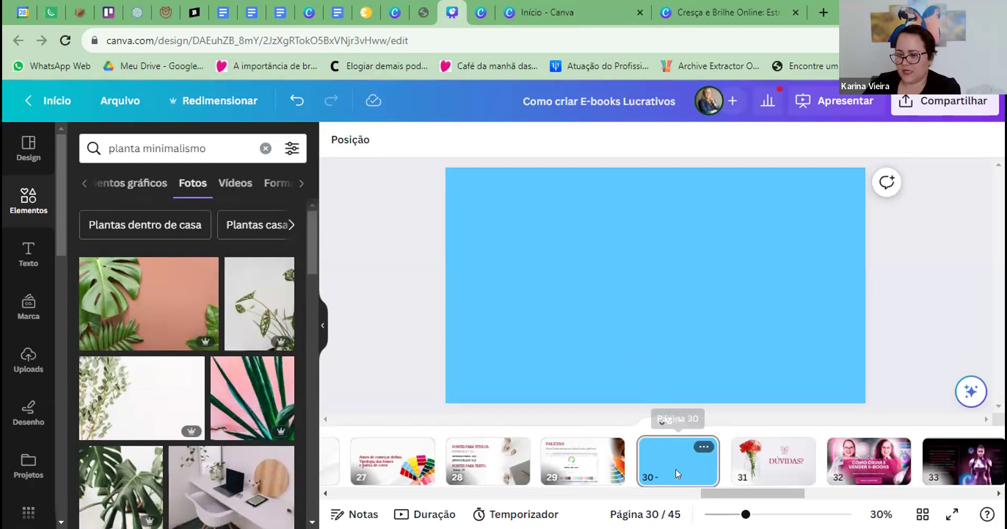
Delete the blank blue page 30 and go to page 27.
click(683, 450)
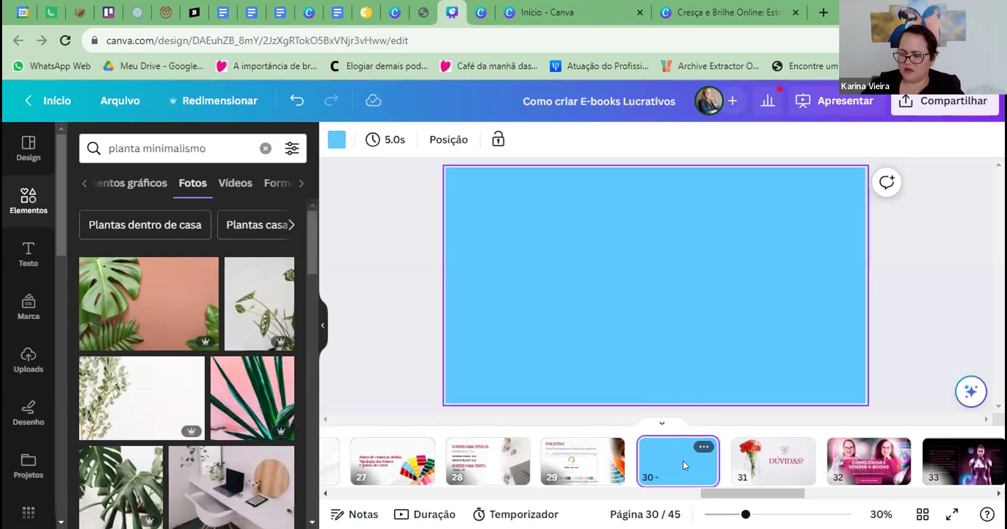
key(Delete)
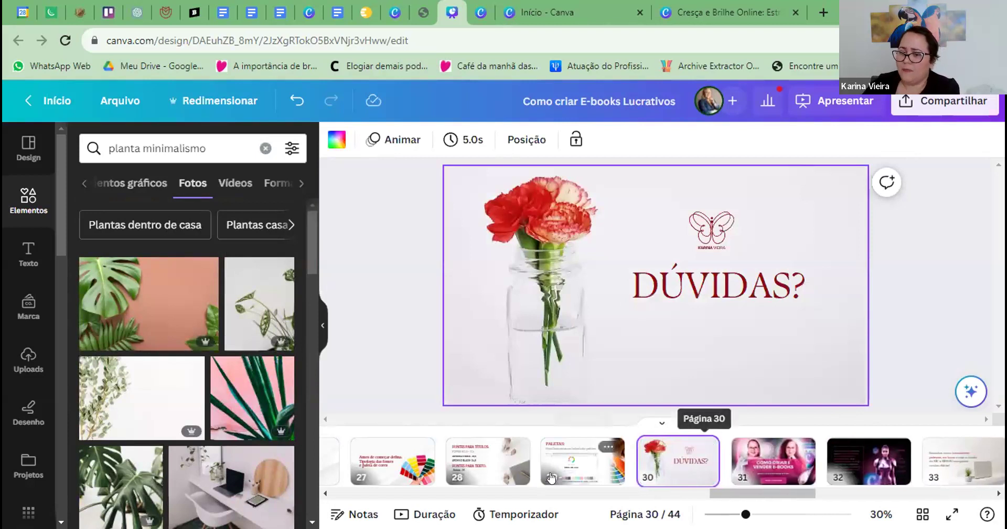
click(398, 487)
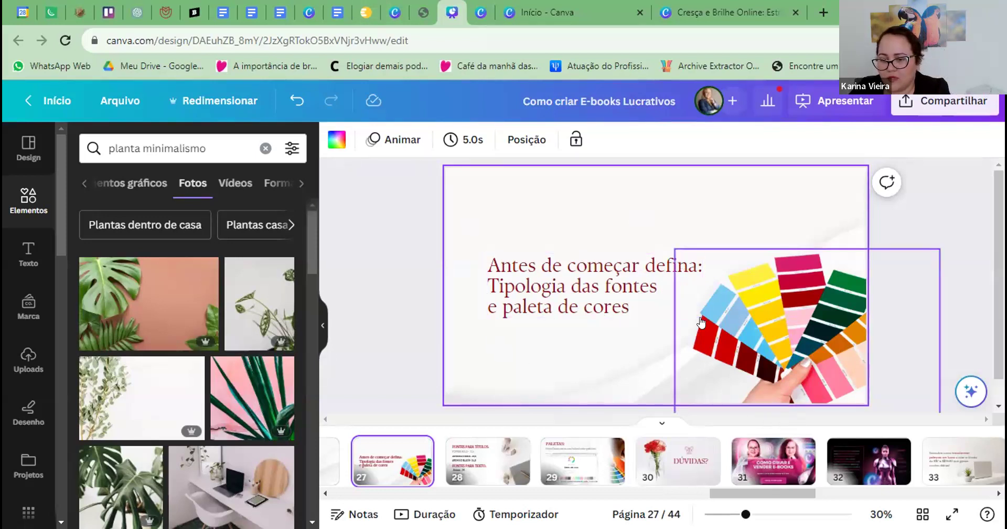
Move the PALETAS page to position 28 and select its colour-palettes link text.
click(564, 460)
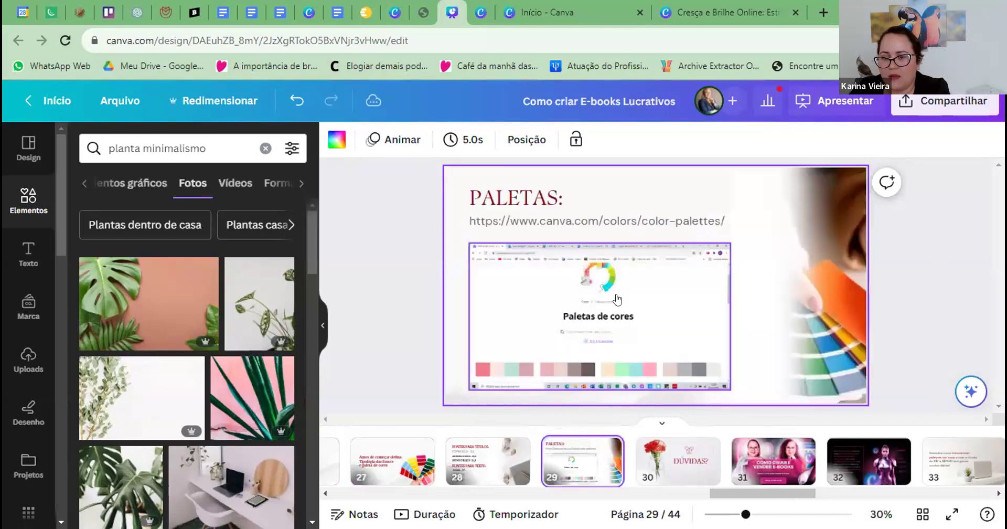
drag(566, 459, 465, 464)
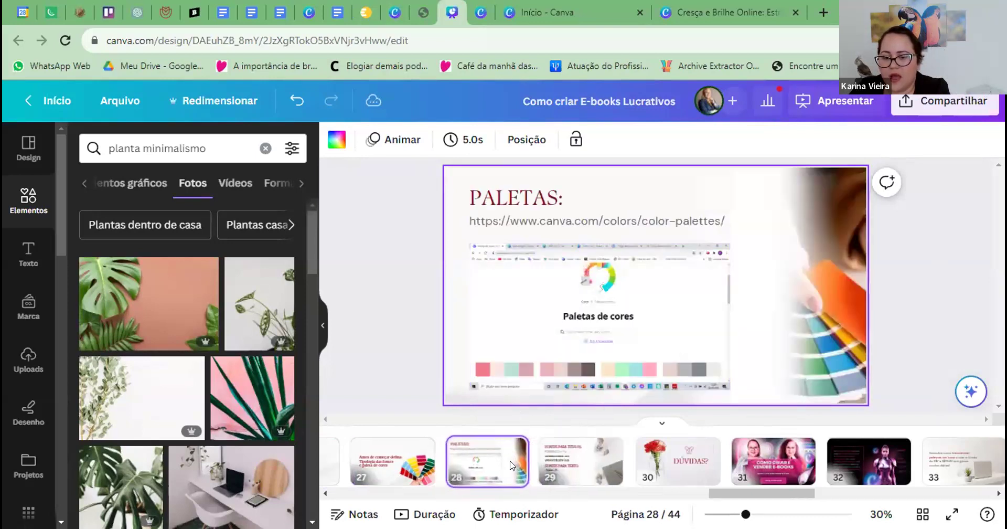
click(673, 223)
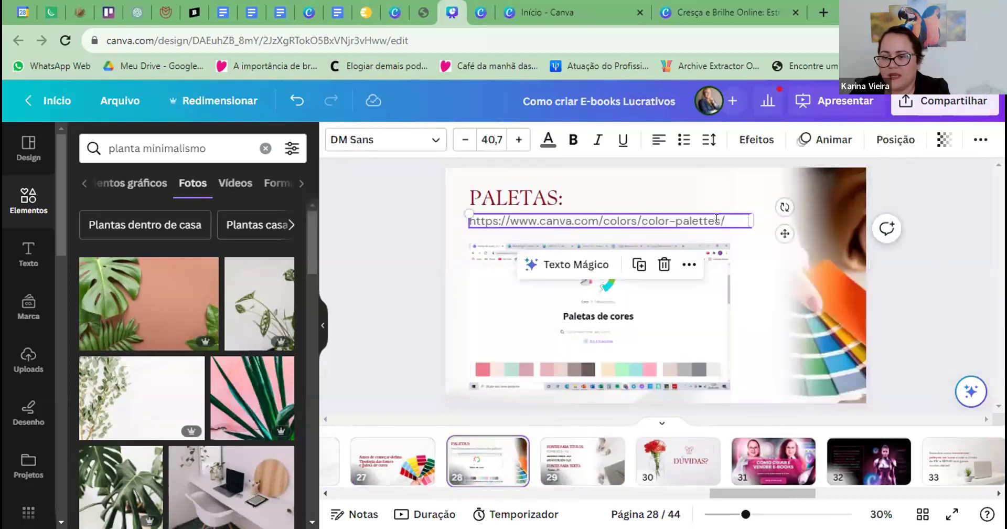
click(737, 217)
On fonts page 29, bold the 'POPPINS BOLD – 31,5' line and left-align all font text boxes.
click(583, 463)
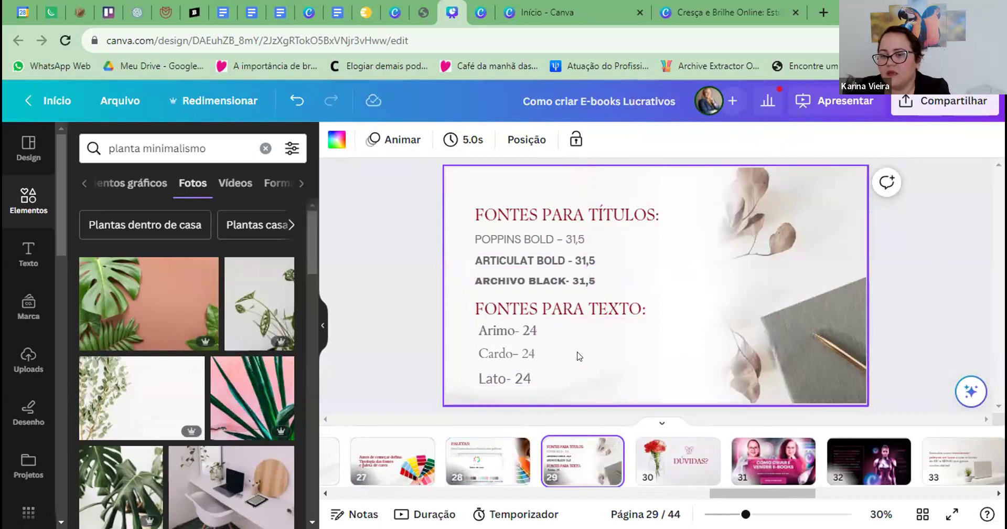
click(535, 241)
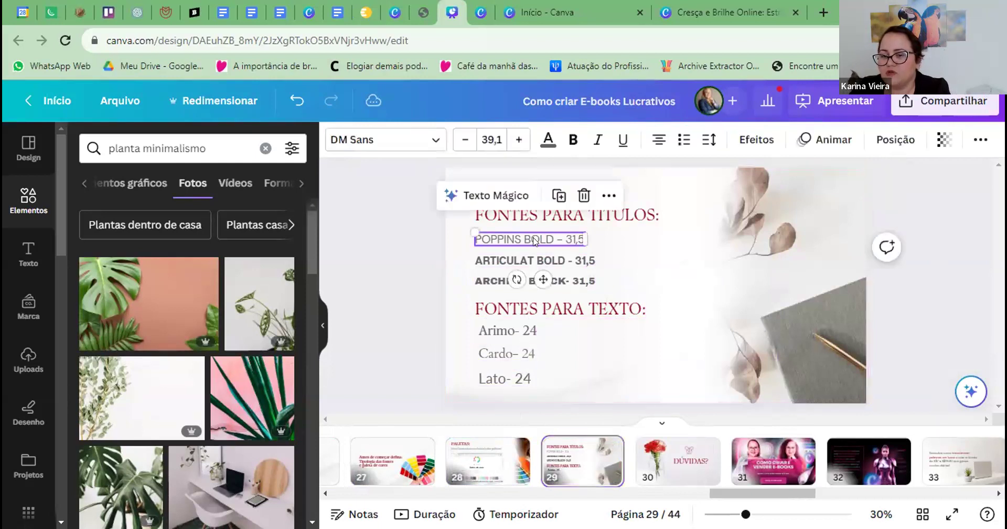
click(572, 140)
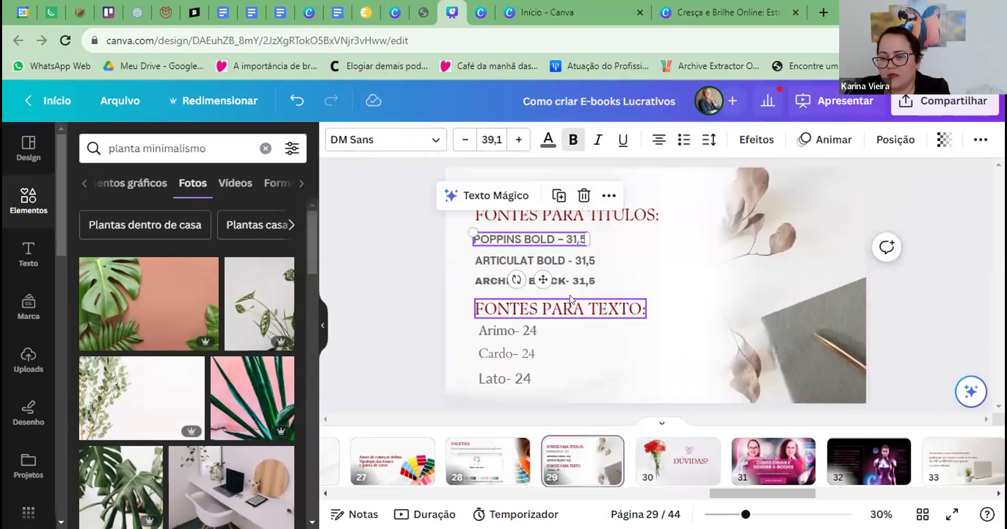
click(601, 371)
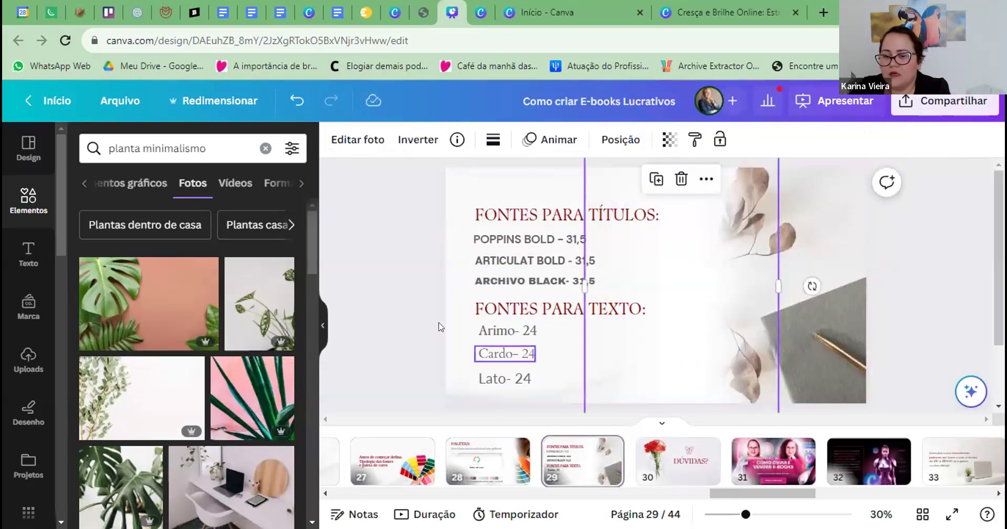
click(375, 310)
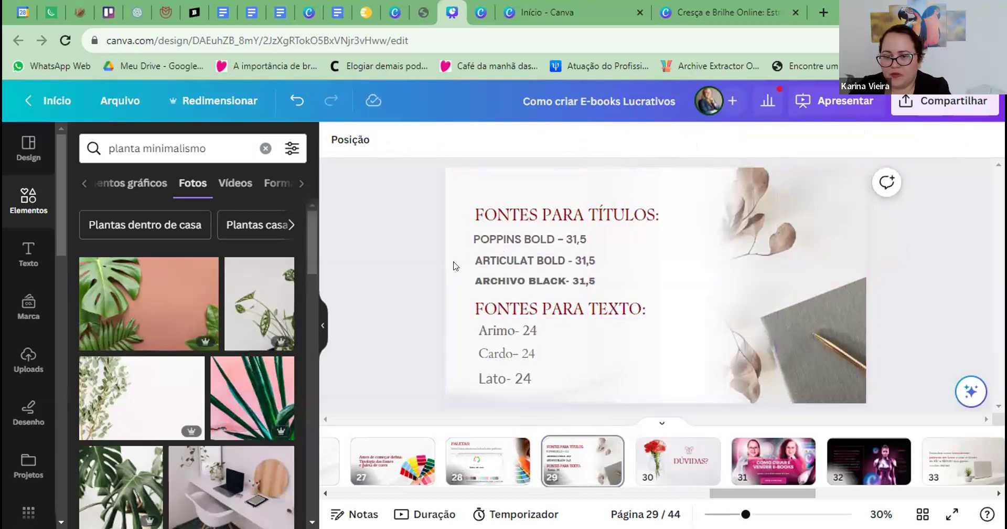
click(509, 240)
drag(449, 230, 666, 401)
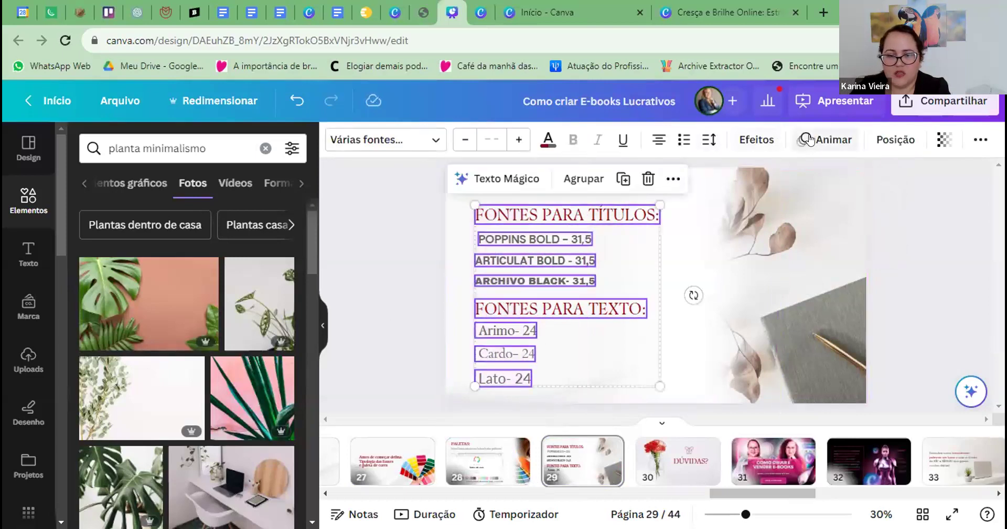
click(896, 139)
click(226, 288)
click(344, 270)
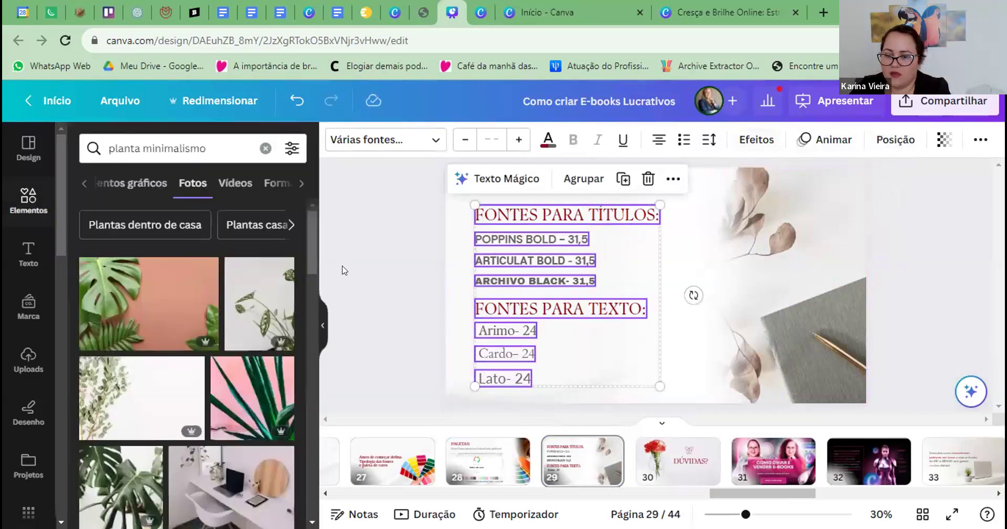
Return to slide 28 and highlight the whole color-palettes URL.
click(486, 466)
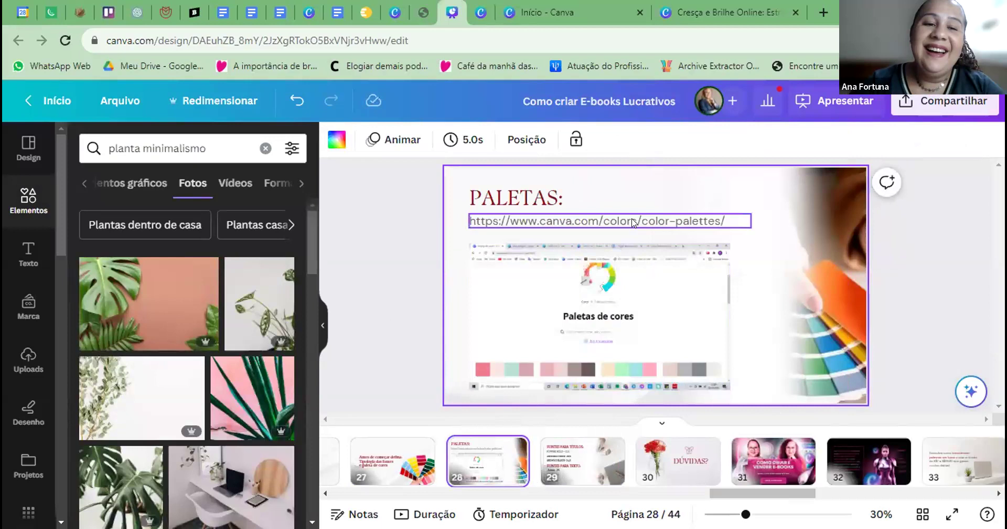
click(660, 223)
drag(729, 226, 456, 224)
Load the copied Canva color palettes link in a new tab and search for 'rosa'.
key(ctrl+t)
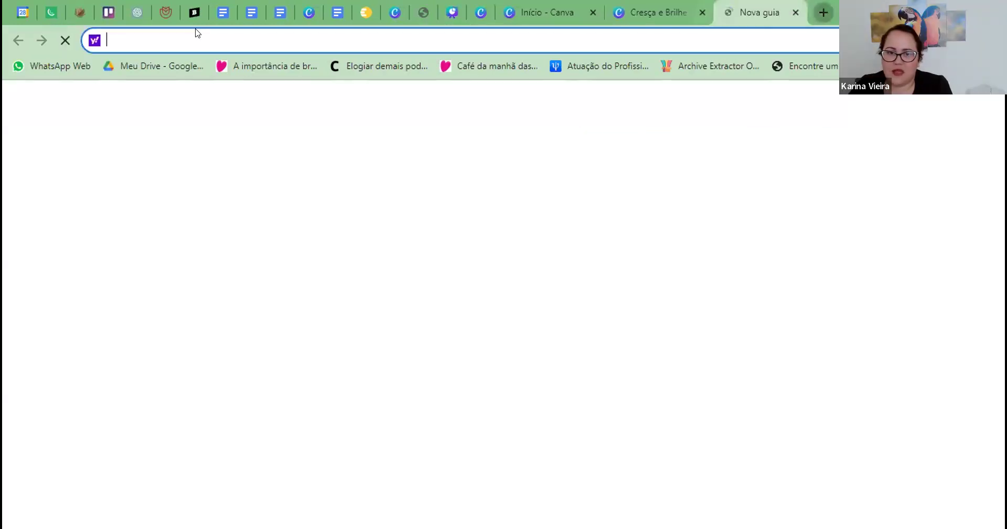
text(canva.com/colors/color-palettes/)
key(Return)
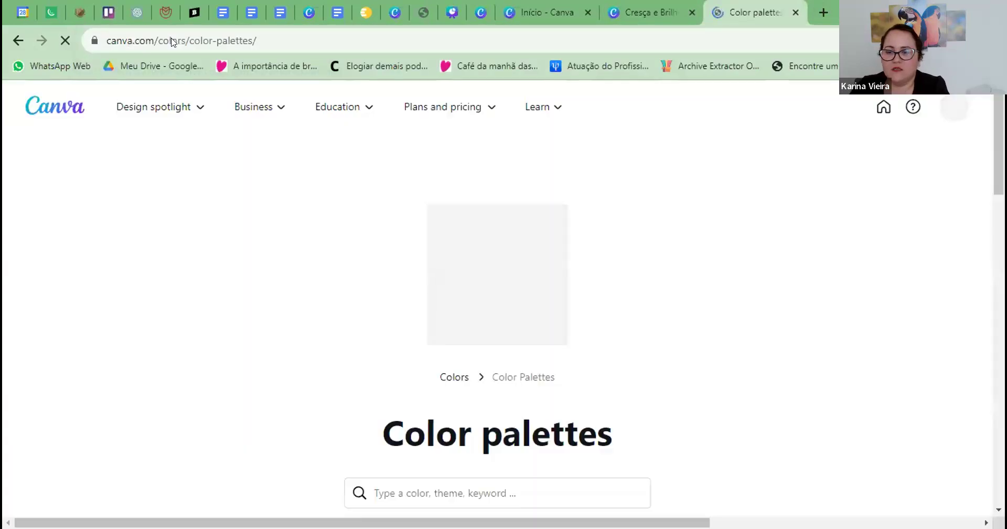
scroll(655, 354, down, 7)
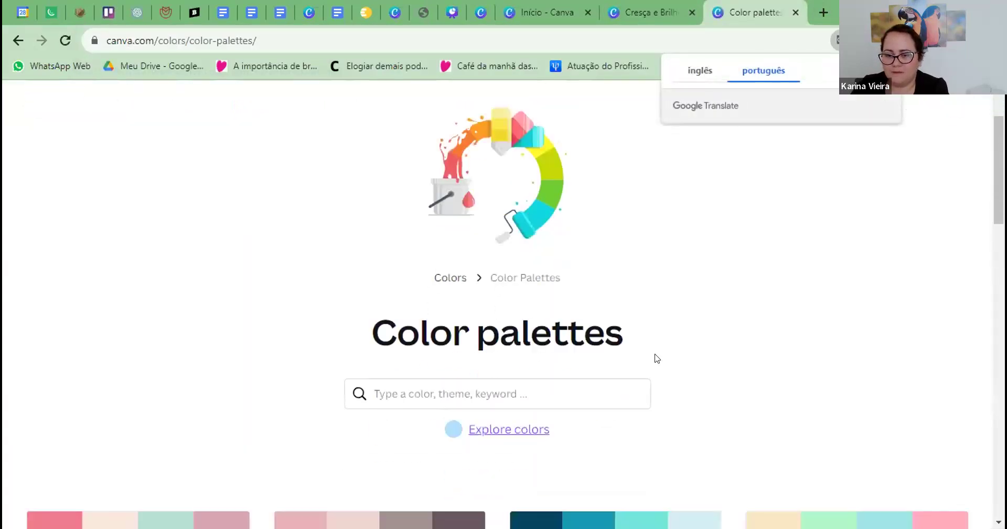
click(517, 125)
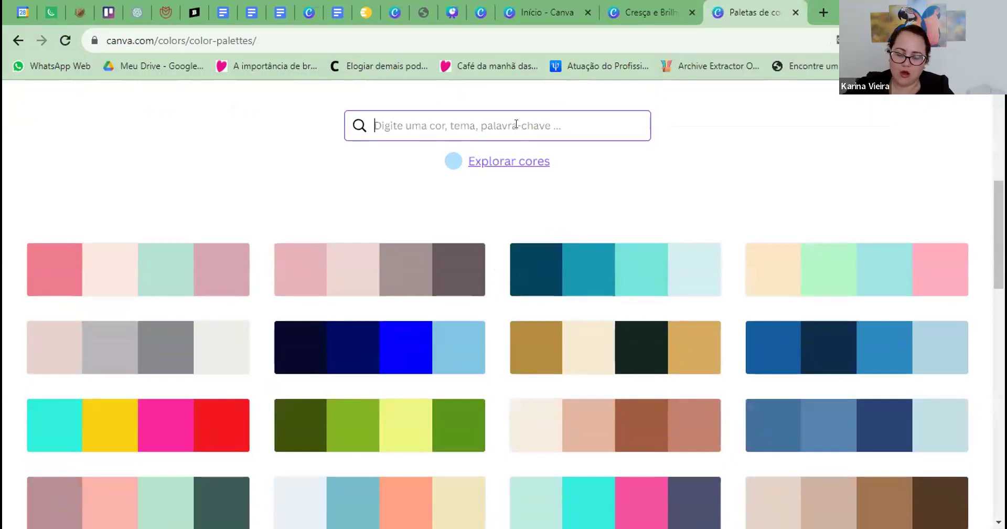
text(rosa)
key(Return)
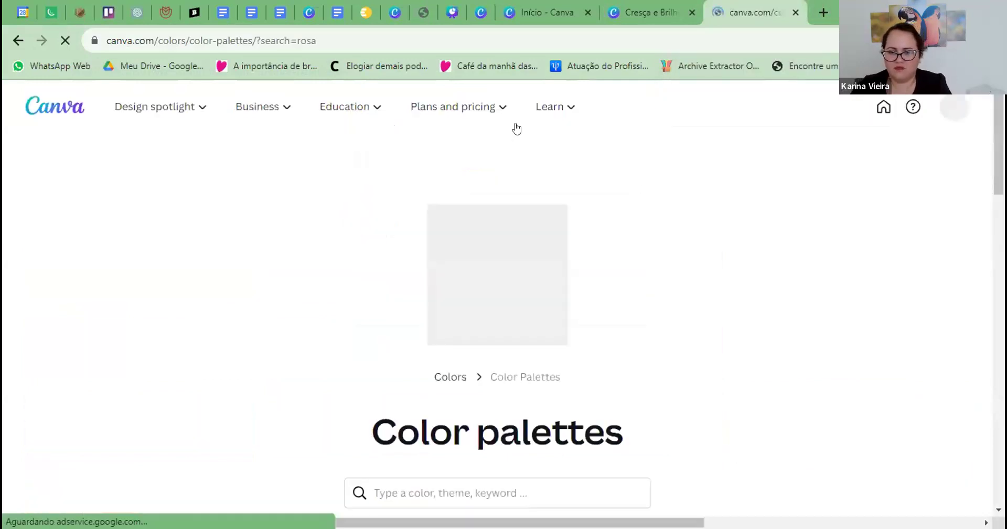
scroll(612, 338, down, 4)
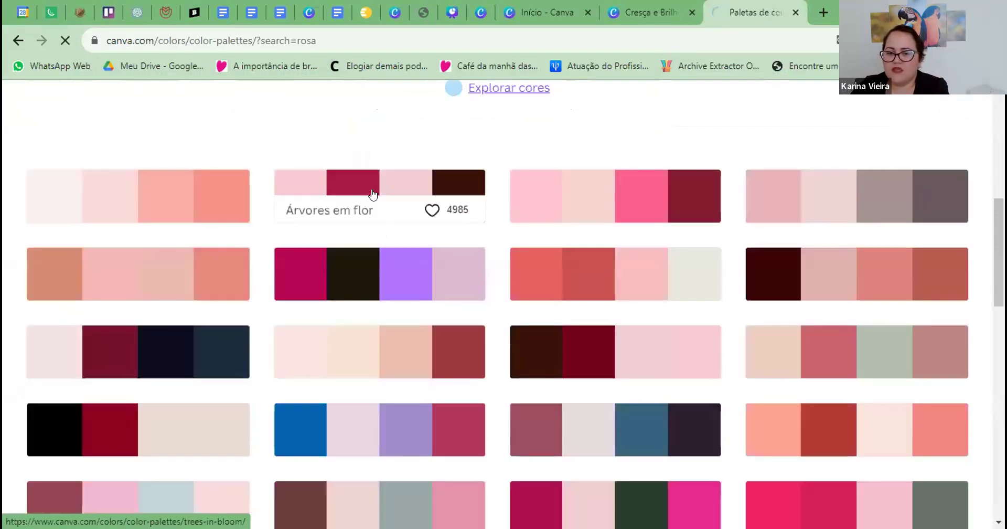
Open the Árvores em flor palette and copy its Quartzo rosa code #F9CCD3.
click(407, 199)
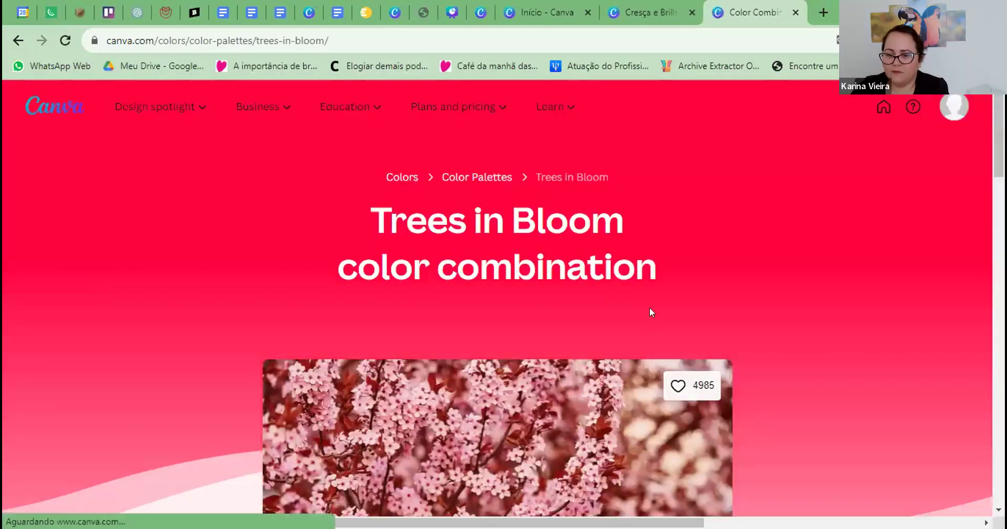
scroll(607, 310, down, 4)
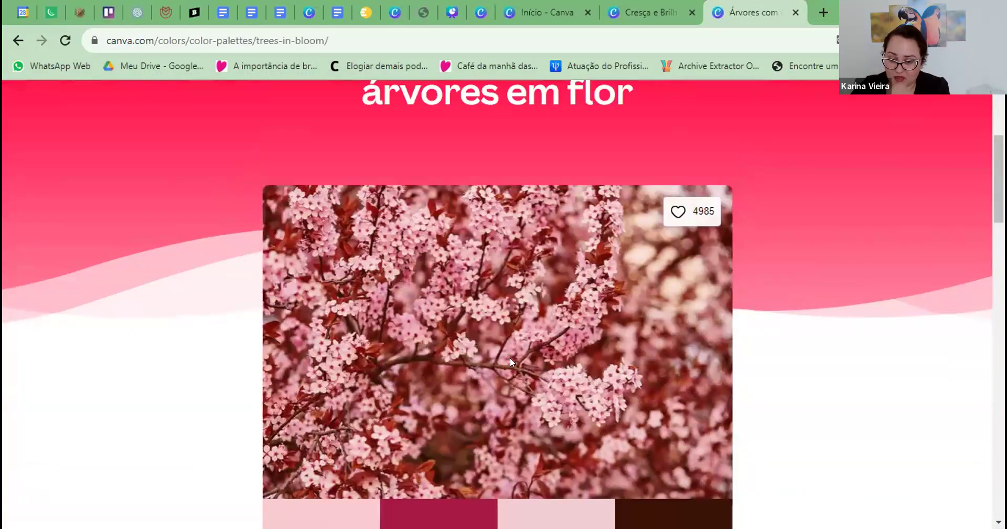
scroll(615, 368, down, 3)
scroll(577, 262, down, 2)
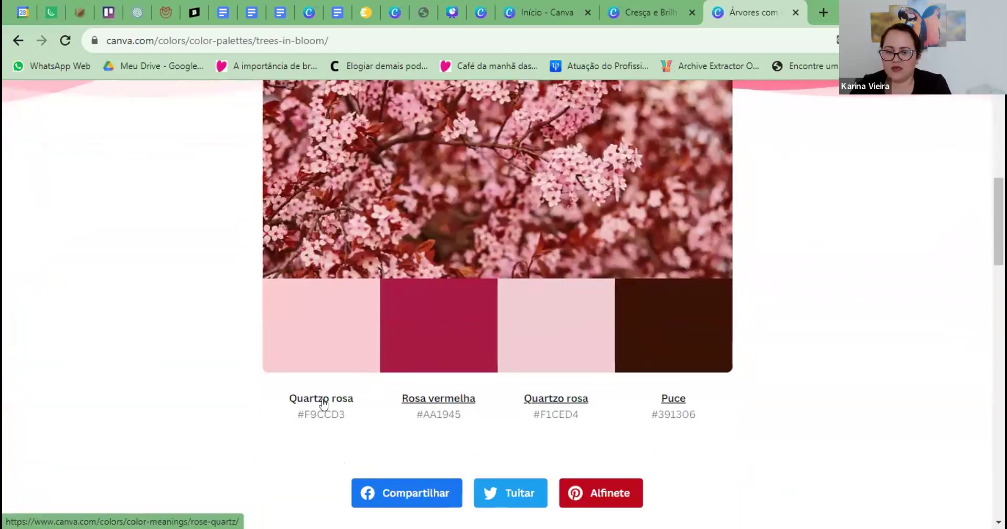
click(322, 400)
scroll(478, 381, down, 4)
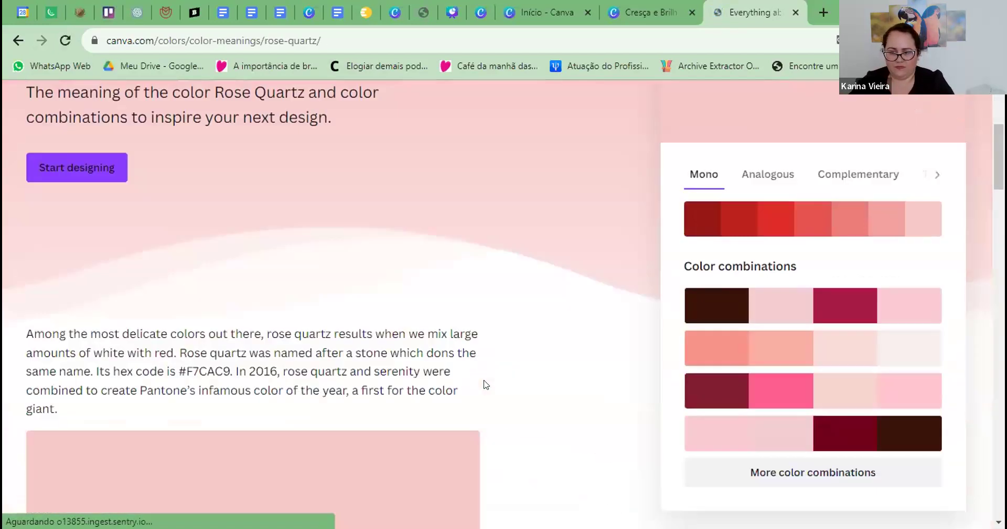
click(18, 38)
click(317, 316)
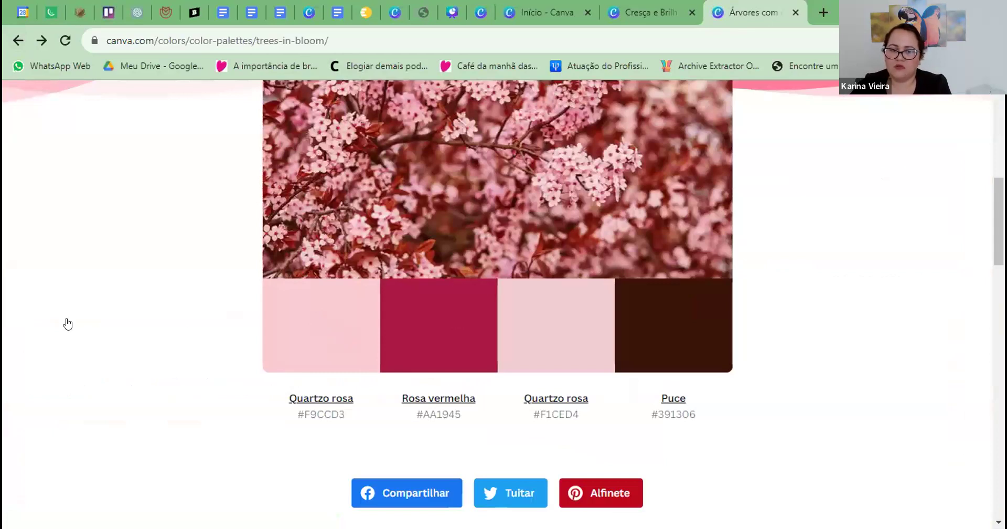
Close the extra palette pages and return to the e-book design.
key(ctrl+shift+Tab)
key(ctrl+shift+Tab)
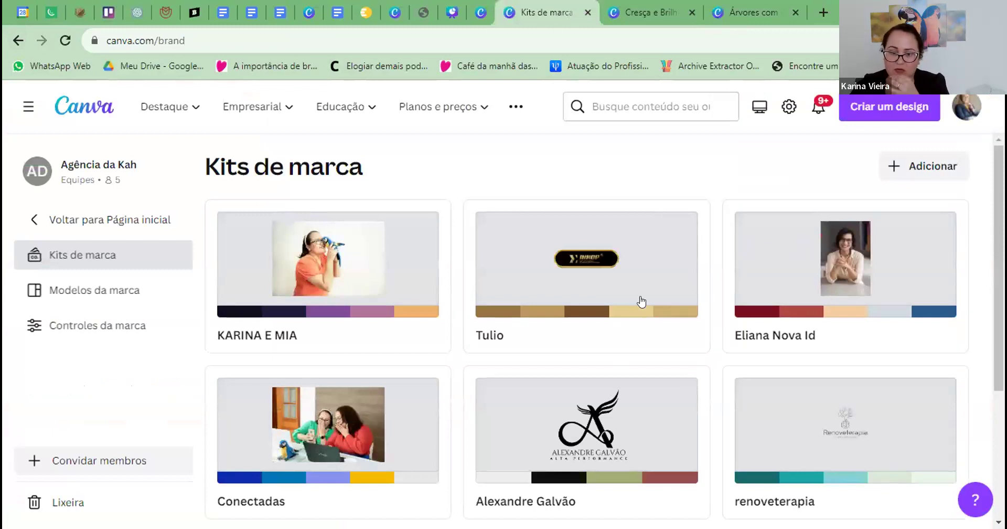
click(654, 3)
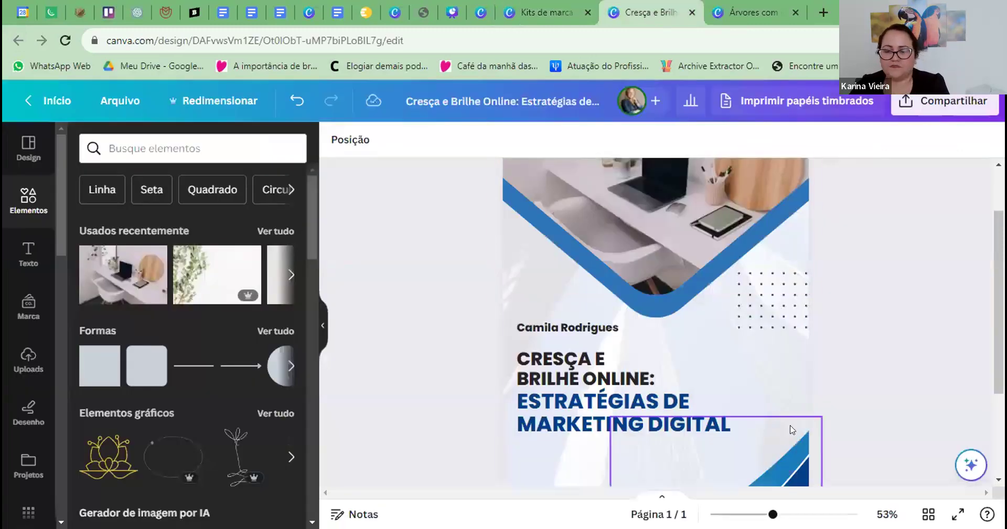
click(727, 10)
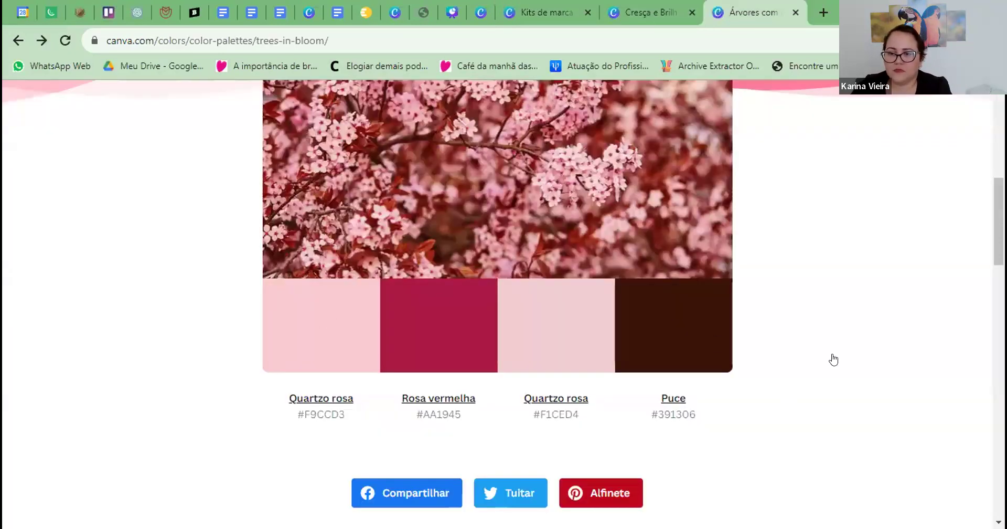
scroll(830, 357, up, 5)
scroll(788, 376, up, 1)
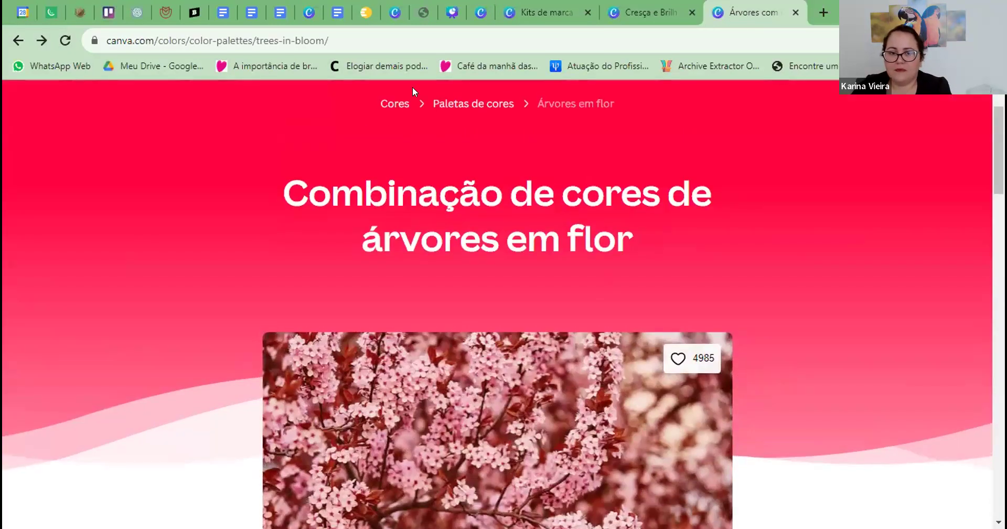
click(381, 105)
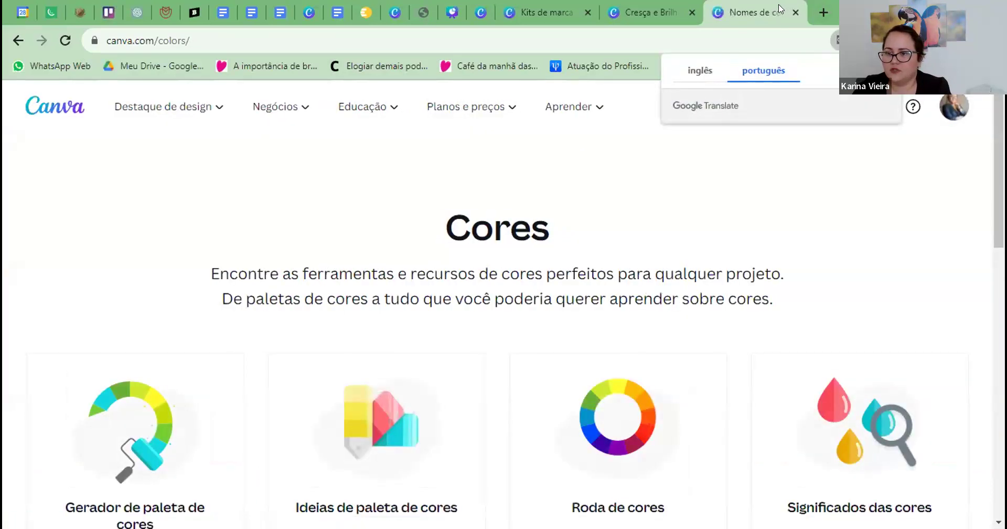
click(796, 12)
scroll(828, 383, up, 2)
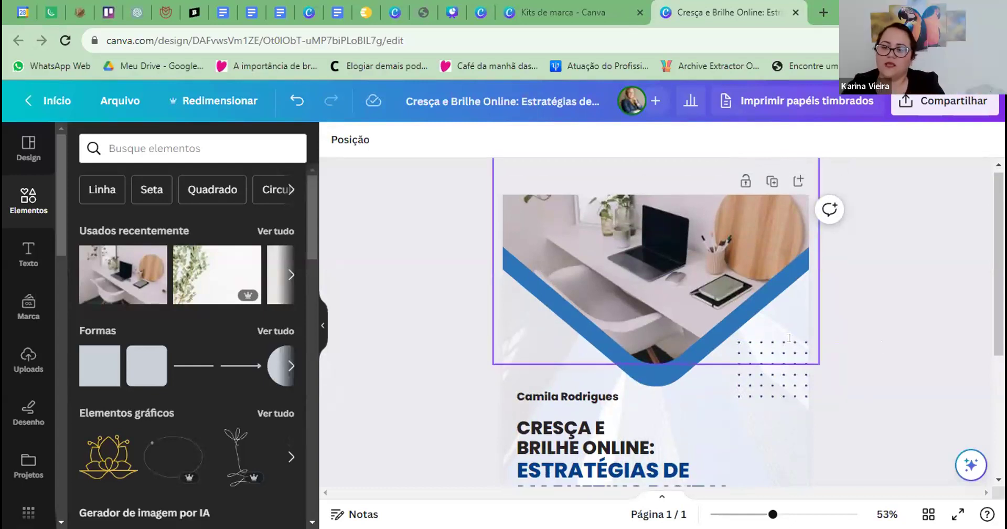
Add a blank page 2, paste the copyright text onto it and narrow its text box.
scroll(830, 314, down, 3)
scroll(761, 378, down, 2)
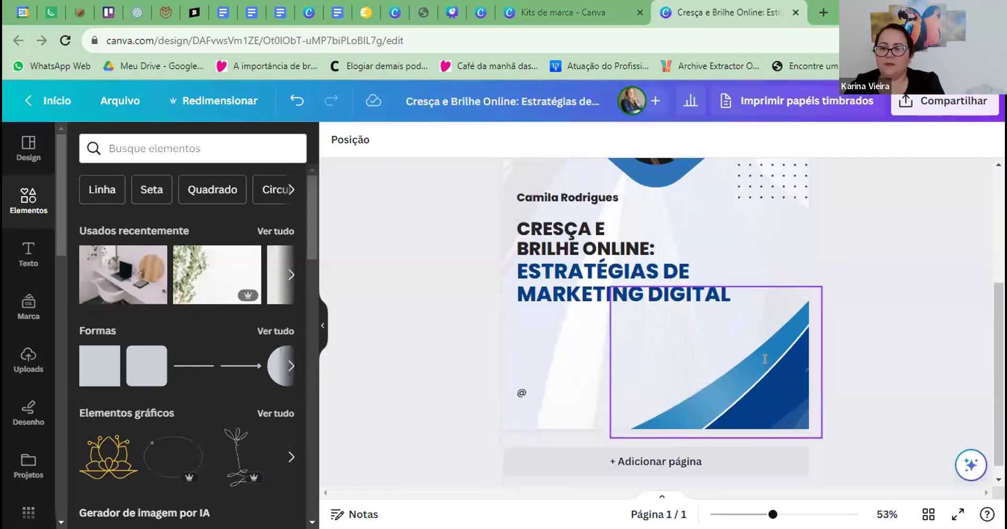
click(679, 460)
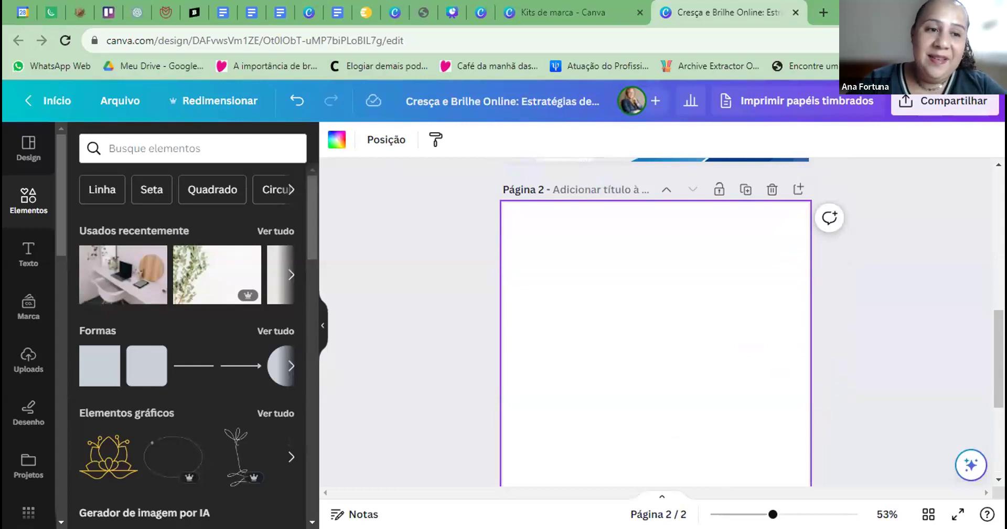
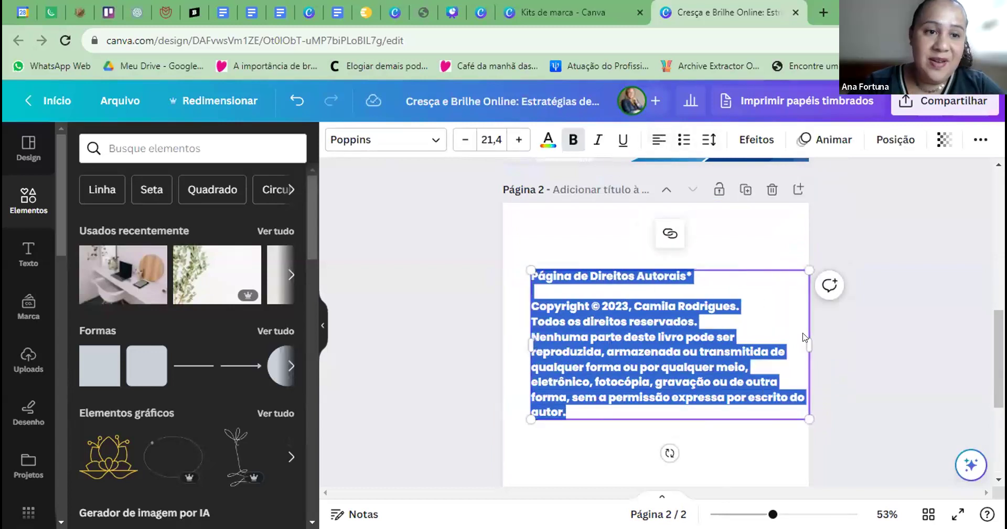
drag(810, 344, 775, 341)
drag(532, 346, 535, 345)
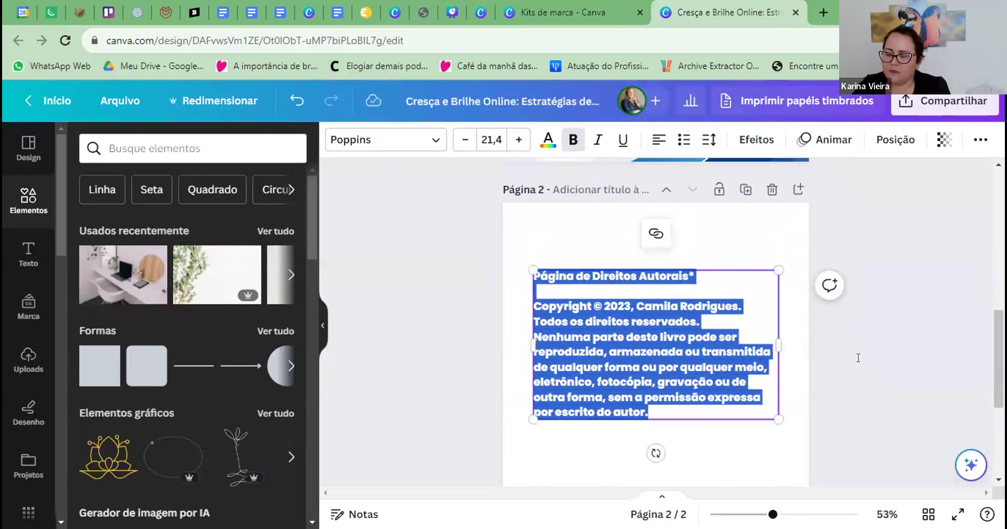
click(859, 357)
click(710, 313)
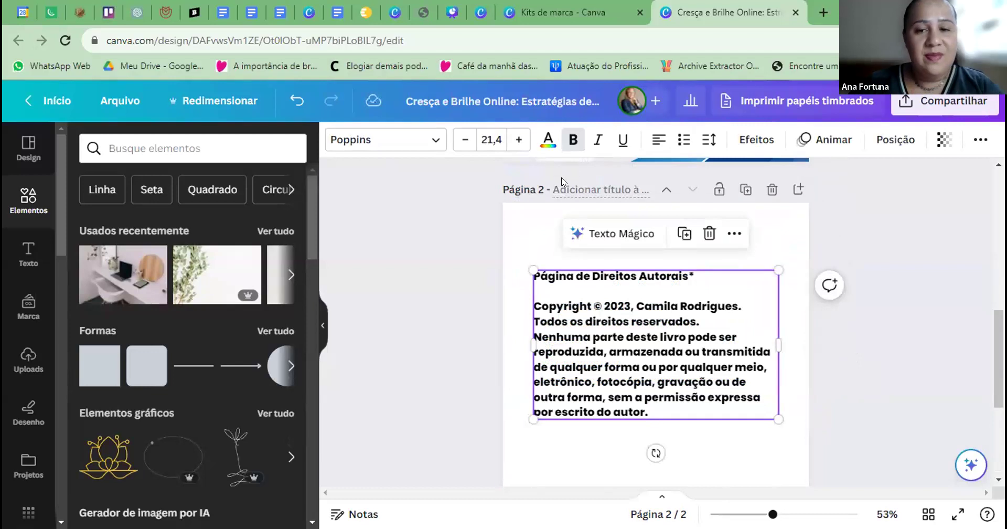
Unbold the copyright text, keeping only the heading 'Página de Direitos Autorais' bold.
click(574, 140)
double_click(692, 268)
click(692, 268)
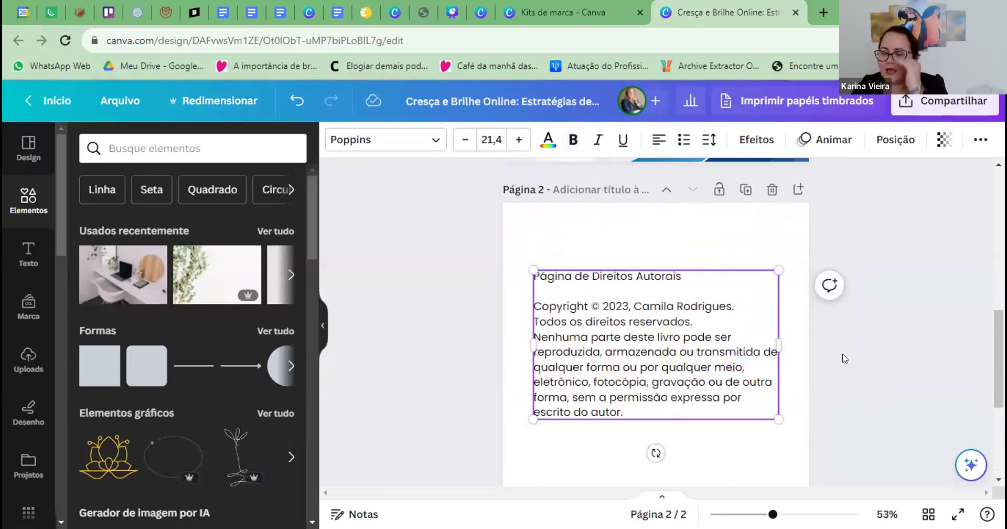
click(863, 373)
click(701, 287)
drag(681, 277, 534, 277)
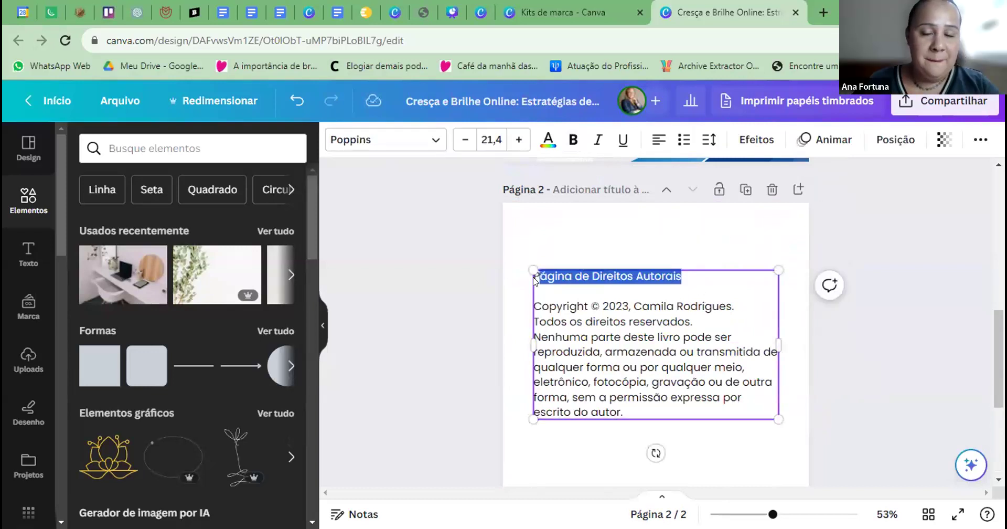
click(573, 139)
click(865, 378)
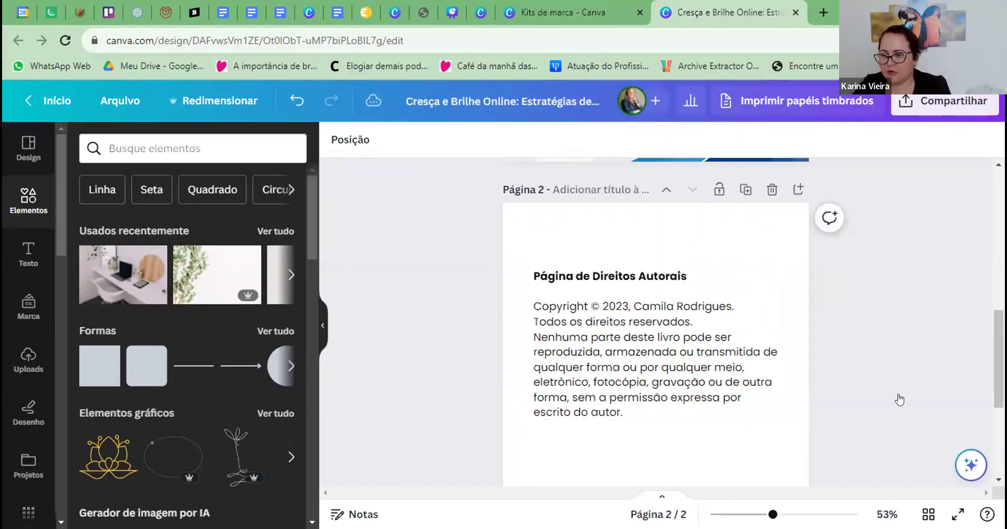
Insert a blank line after the 'reservados.' sentence in the copyright text.
click(718, 373)
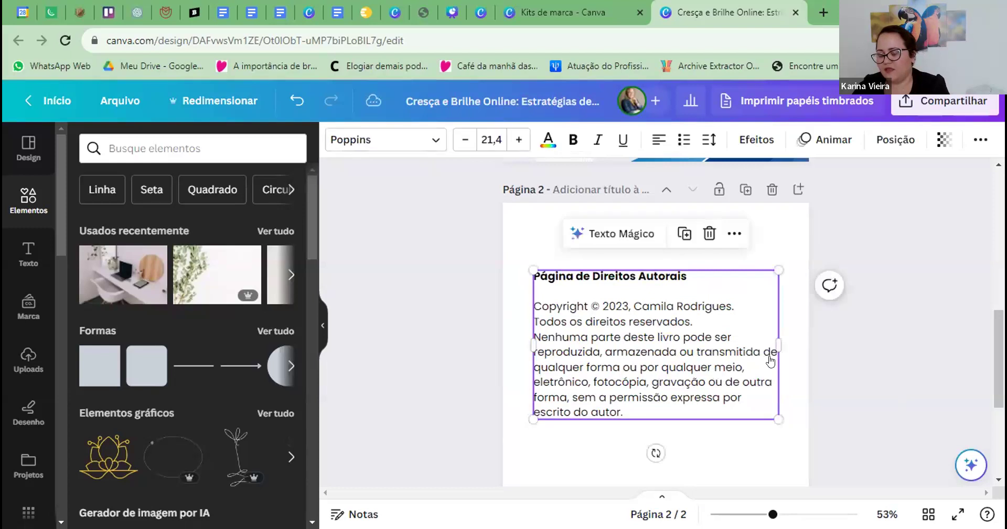
click(715, 318)
key(Return)
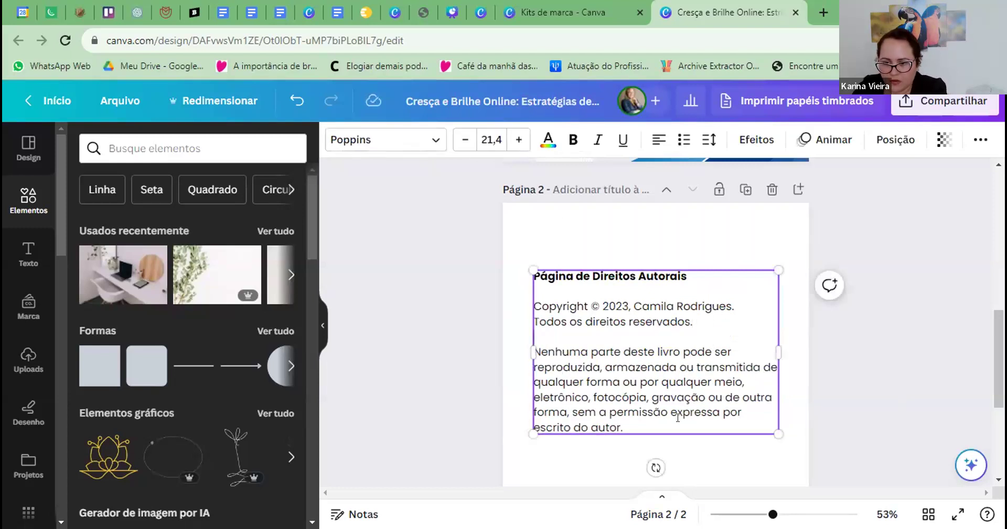
click(869, 385)
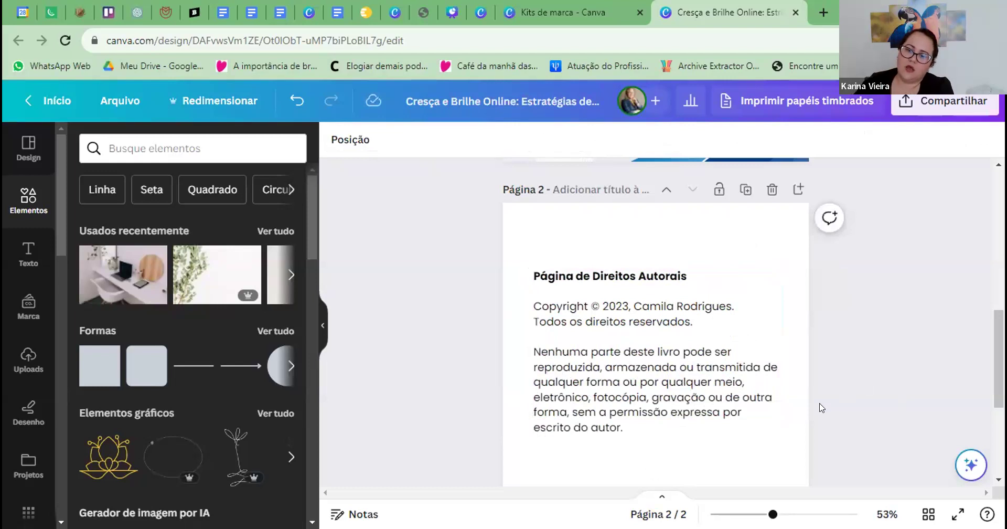
scroll(822, 407, down, 3)
scroll(820, 413, up, 3)
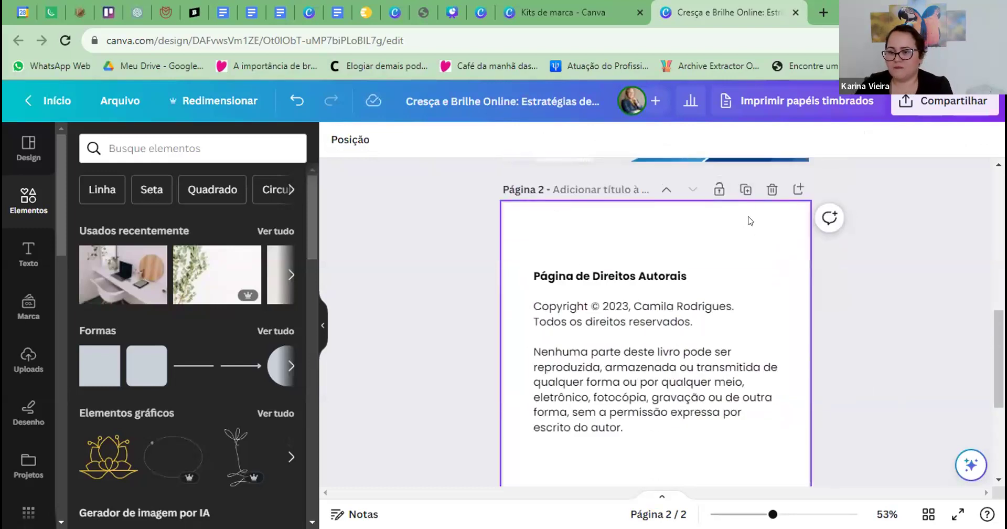
scroll(745, 325, down, 5)
scroll(733, 345, up, 5)
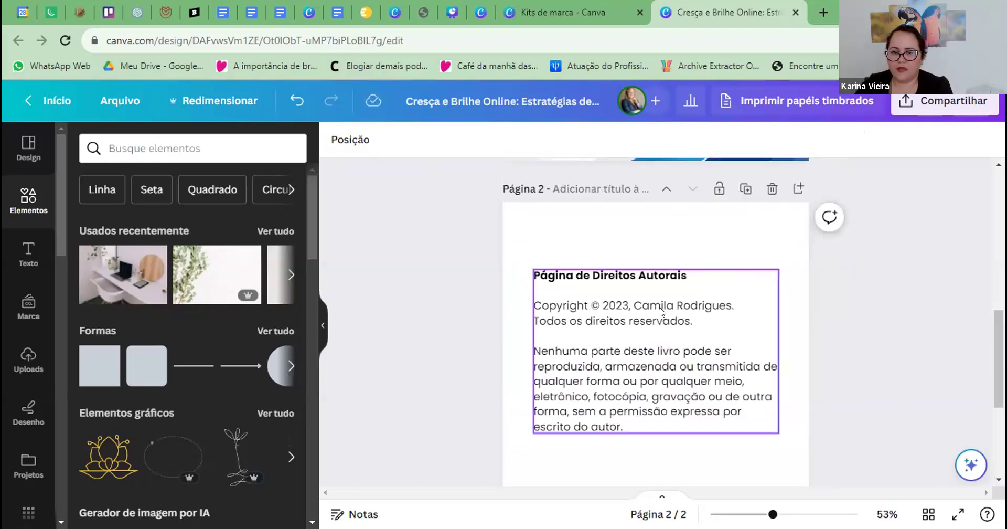
Raise the 'Página de Direitos Autorais' heading to font size 24.
click(640, 317)
drag(599, 321, 667, 381)
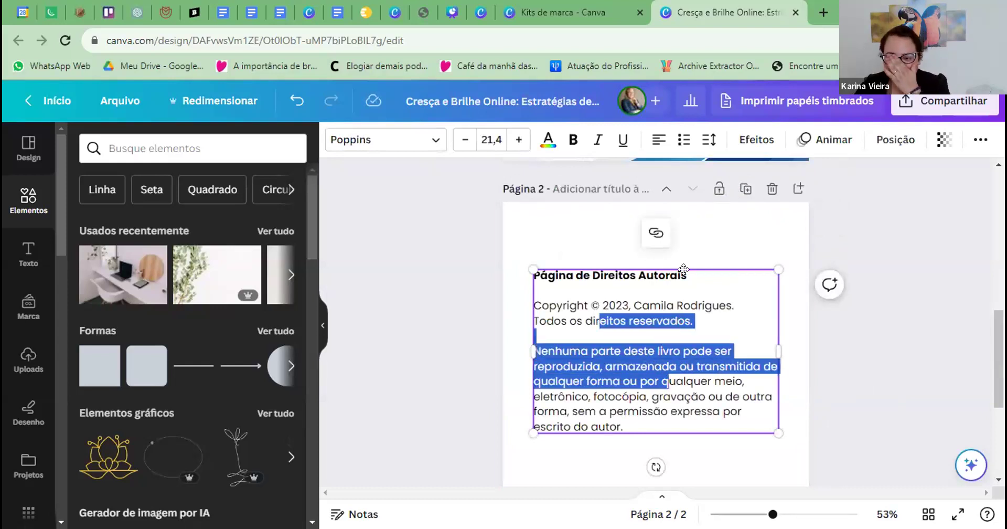
drag(688, 275, 527, 268)
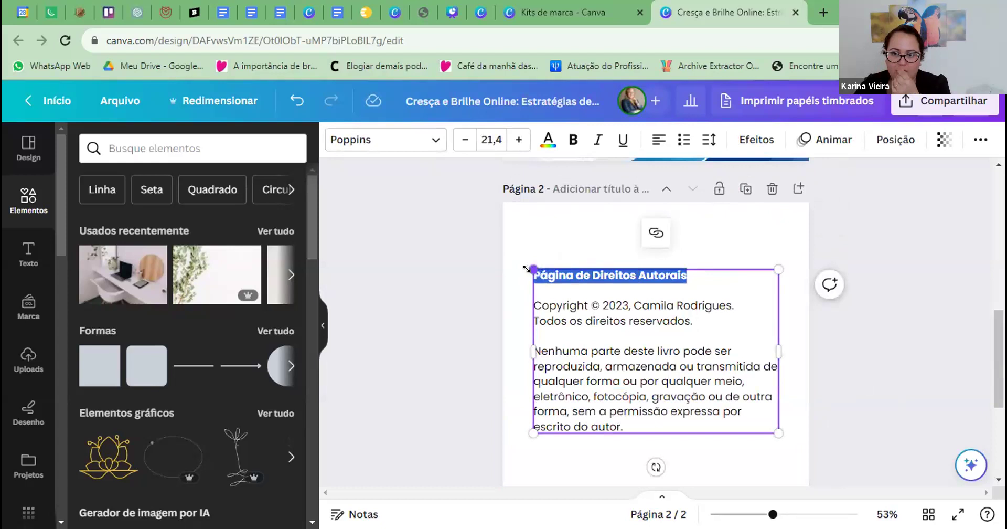
click(518, 139)
click(518, 140)
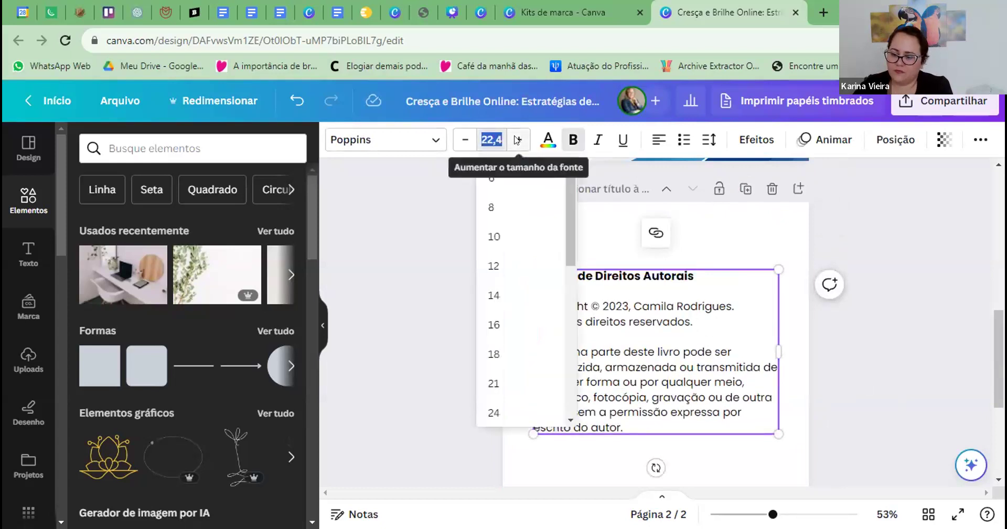
click(518, 140)
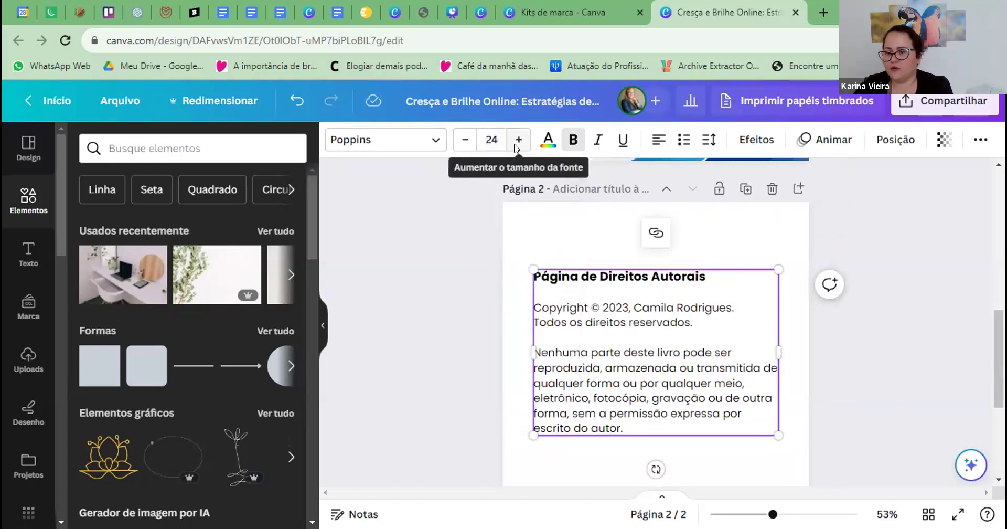
click(899, 373)
scroll(727, 398, down, 4)
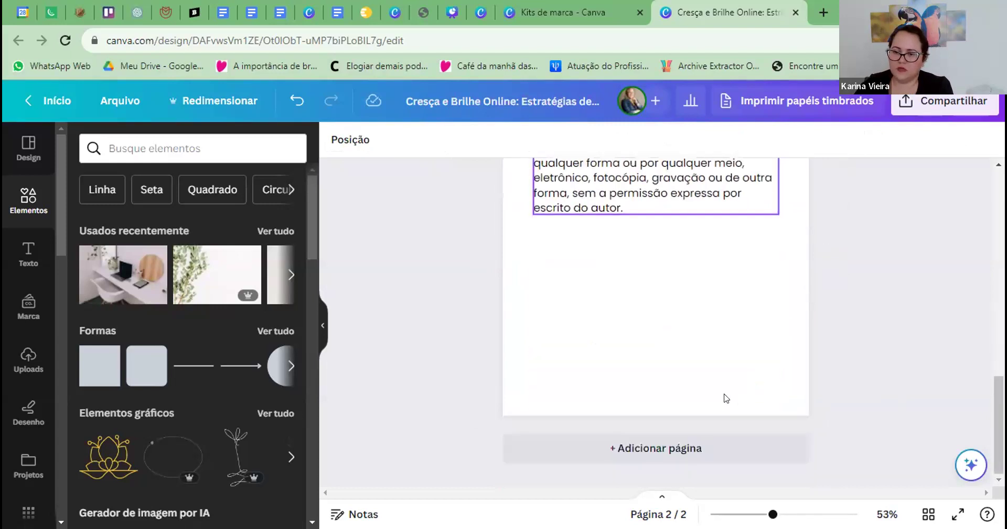
Add a new blank page 3 after the copyright page.
click(698, 449)
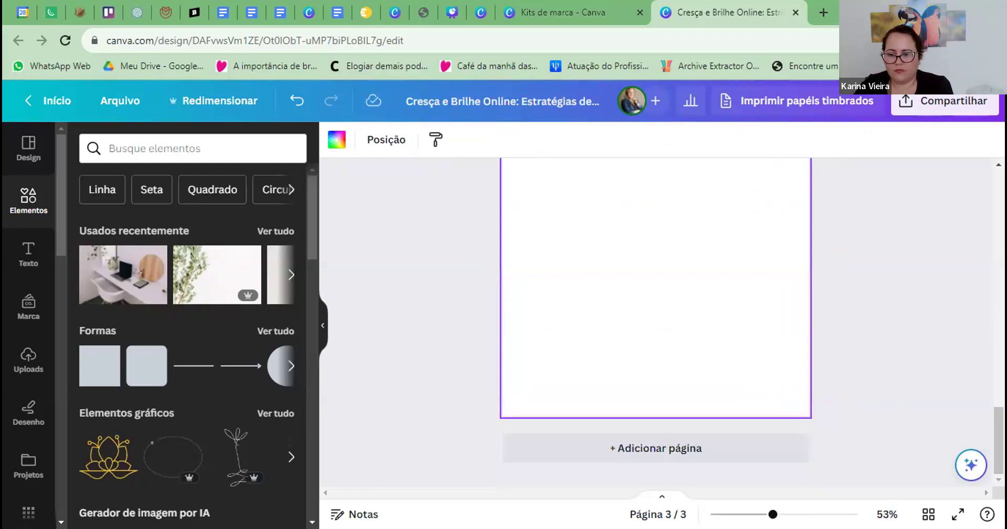
scroll(688, 351, up, 8)
scroll(688, 350, down, 4)
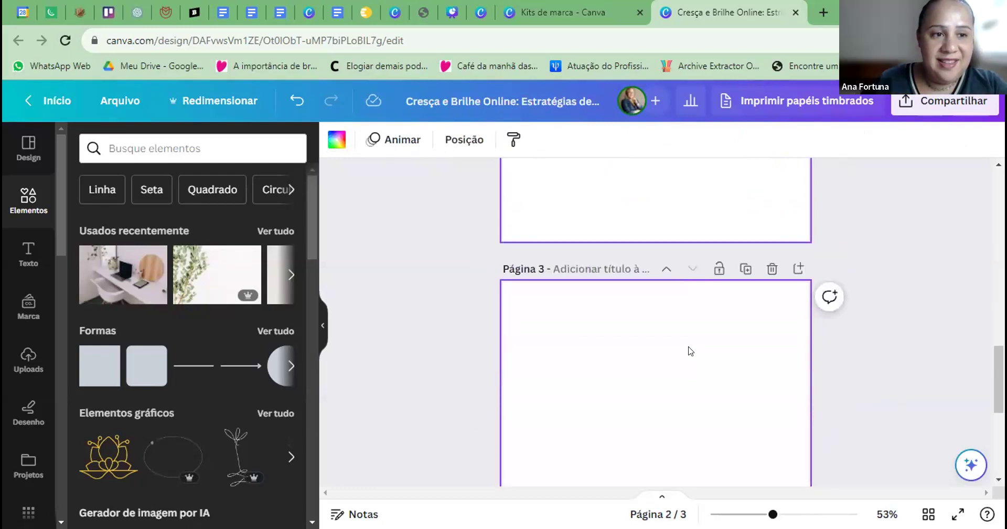
Browse all recently used images and drag the balloon photo onto page 3.
click(274, 231)
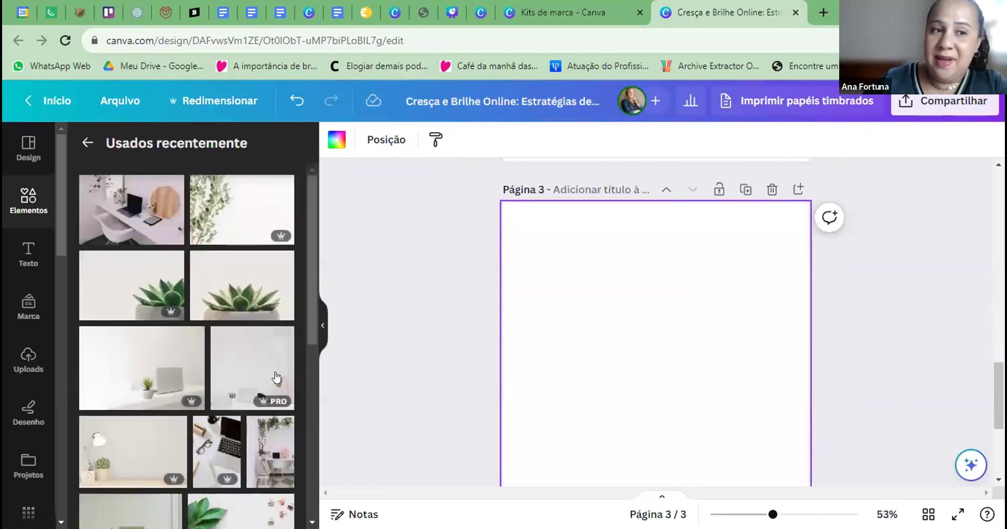
scroll(226, 348, down, 3)
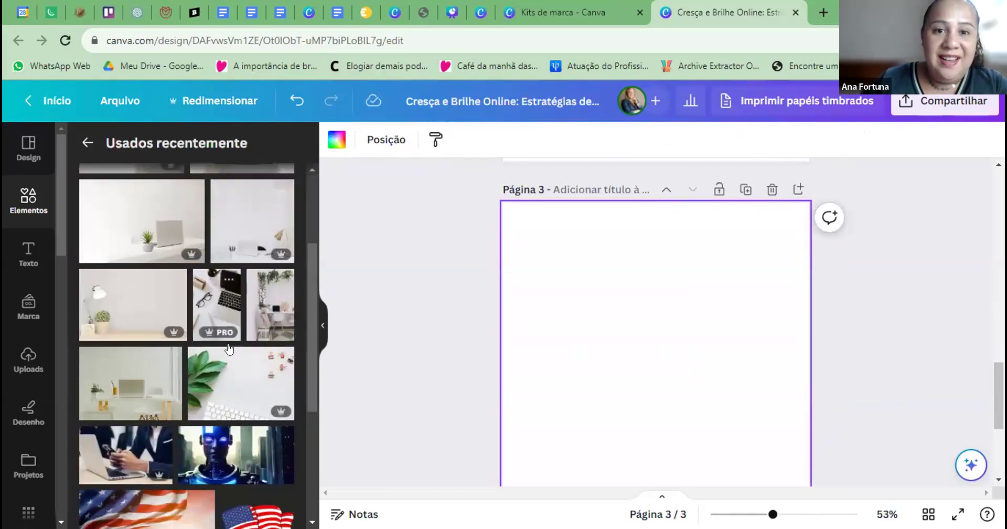
scroll(234, 348, down, 5)
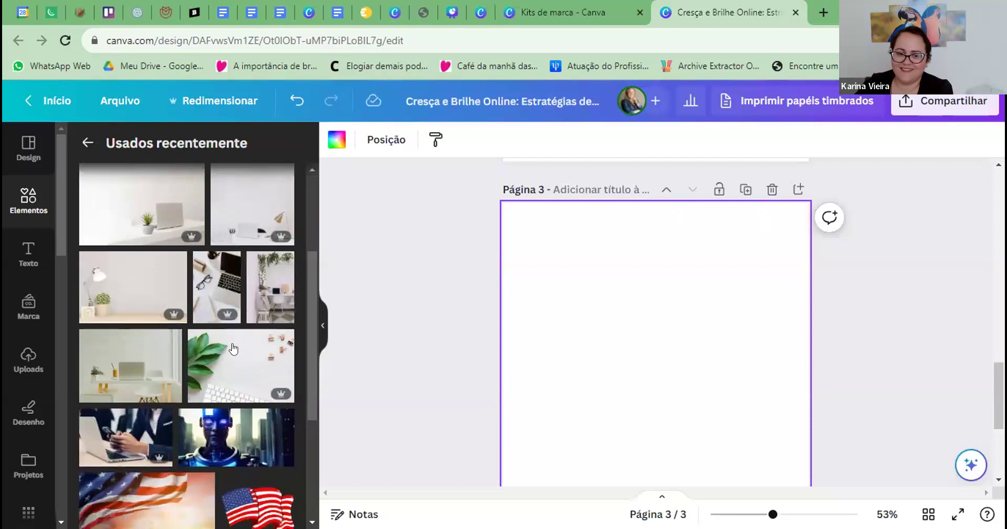
scroll(236, 346, down, 3)
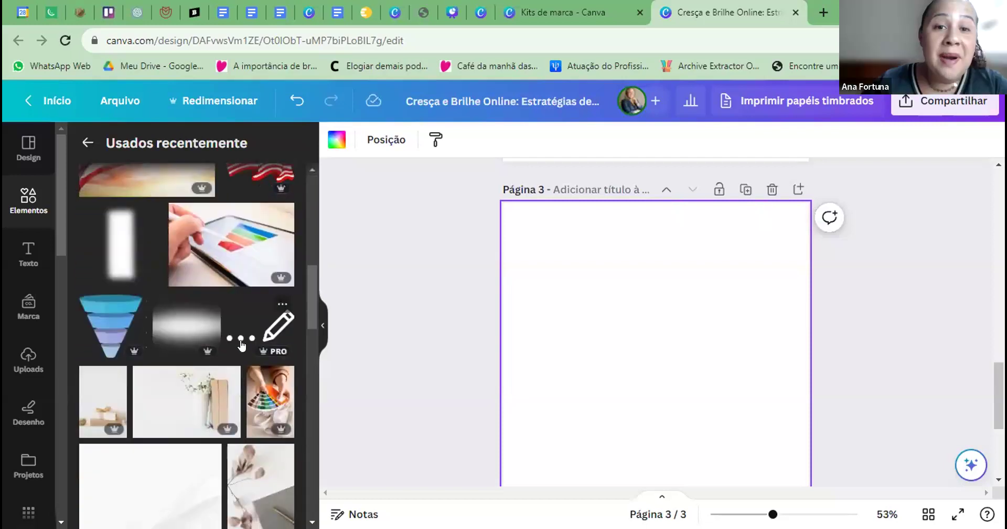
scroll(242, 344, down, 2)
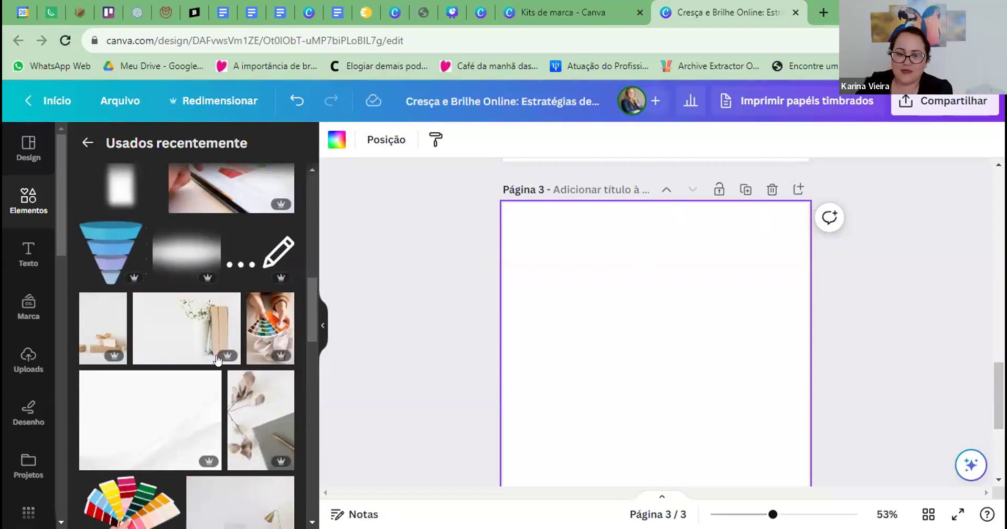
scroll(175, 387, down, 3)
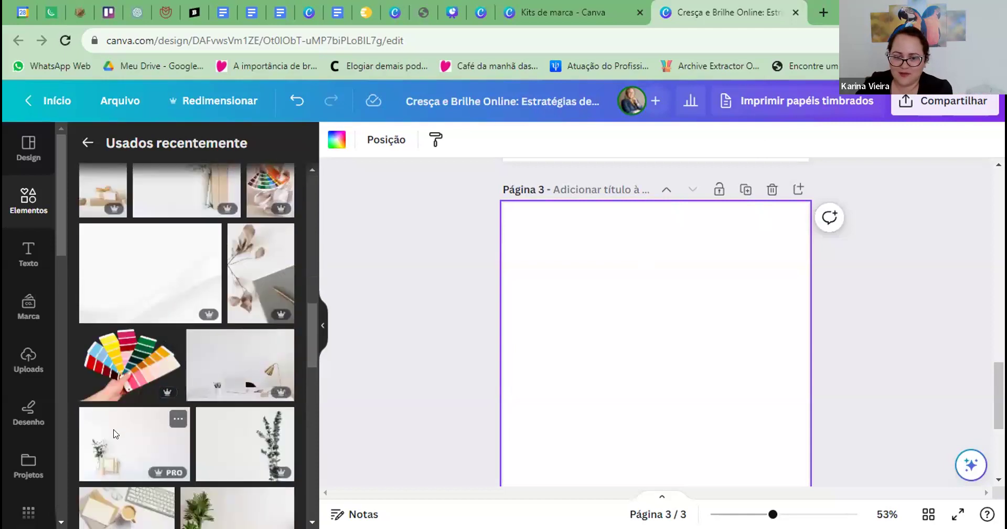
scroll(119, 436, down, 3)
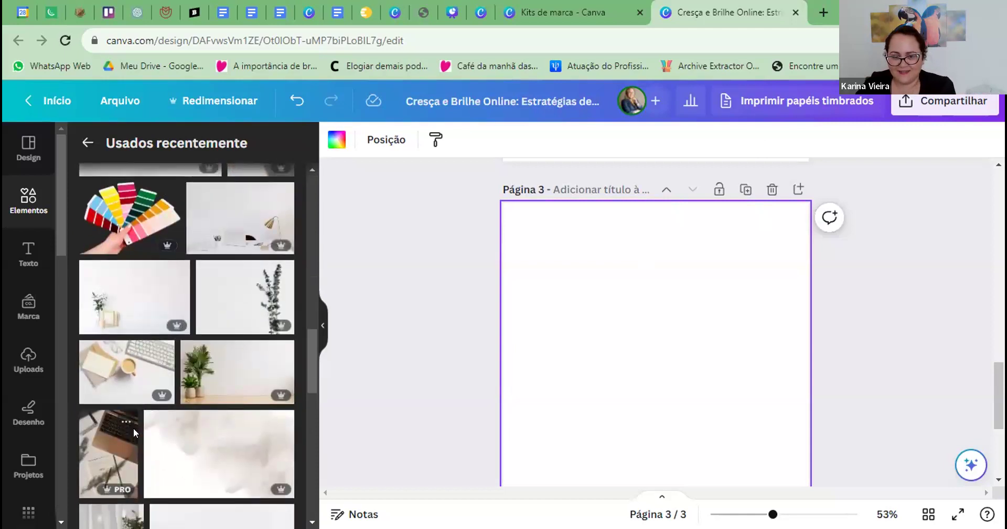
scroll(133, 427, down, 3)
scroll(178, 419, down, 5)
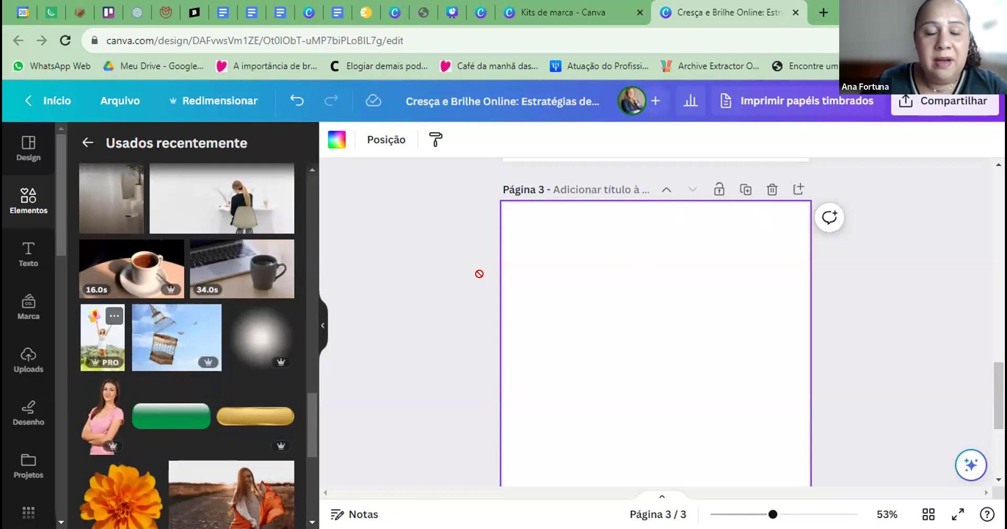
drag(479, 273, 646, 321)
Search Elementos photos for 'smartphone' and add the woman-with-phone photo to page 3.
click(30, 204)
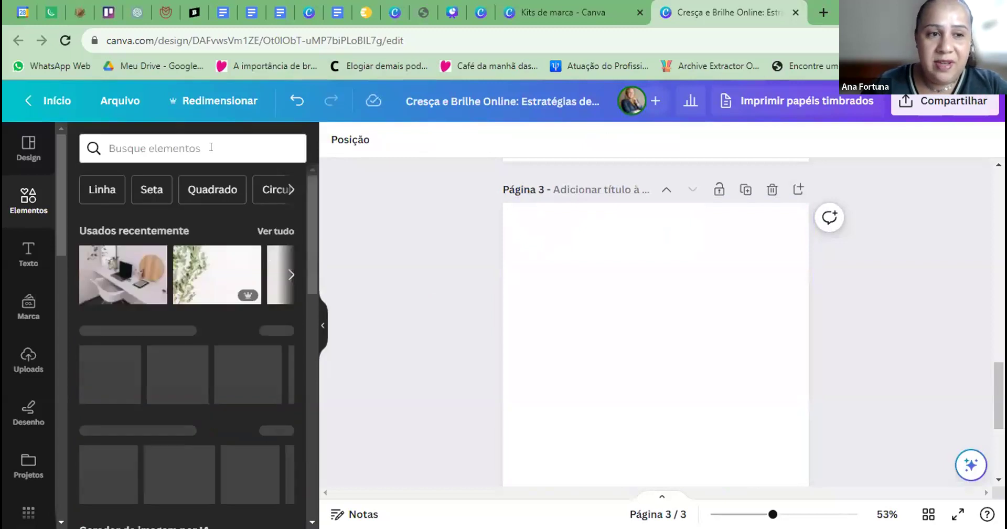
click(212, 147)
text(smar)
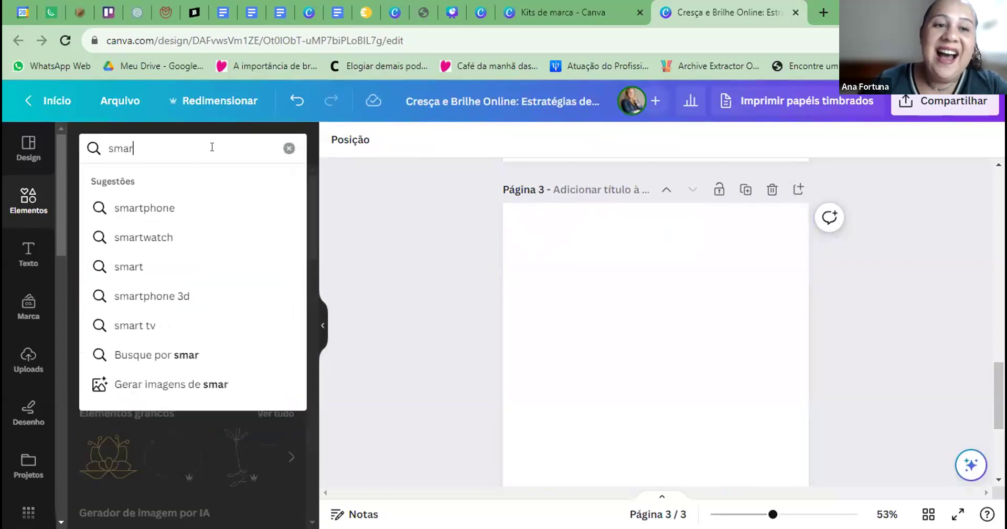
text(tphone)
key(Return)
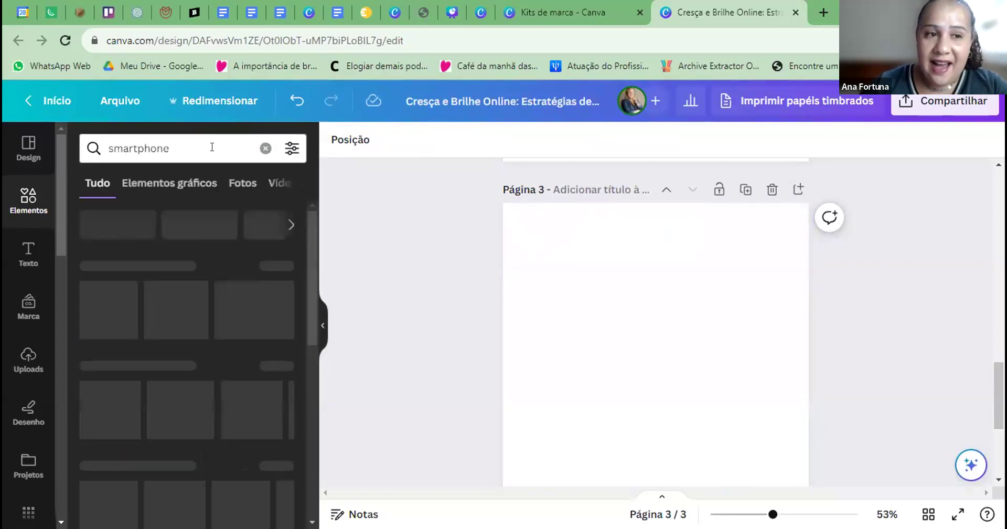
click(275, 366)
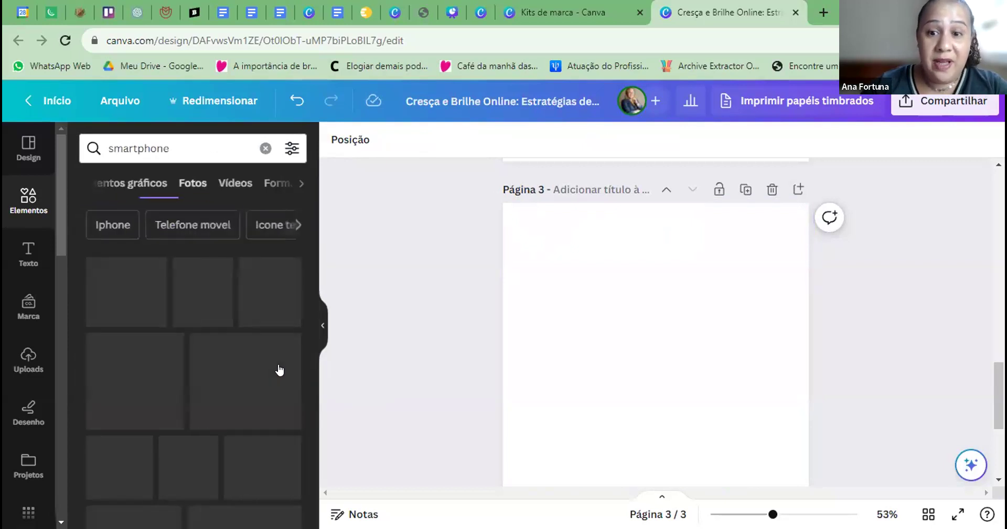
scroll(282, 359, down, 3)
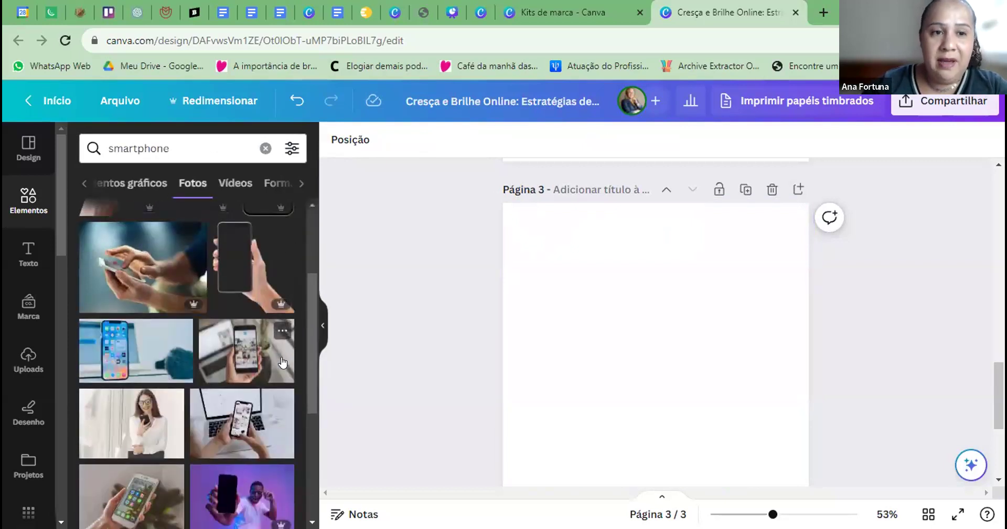
click(141, 419)
Deselect the photo, check the page, and open a new browser tab.
click(439, 358)
scroll(441, 362, up, 5)
scroll(442, 365, up, 8)
scroll(443, 369, down, 6)
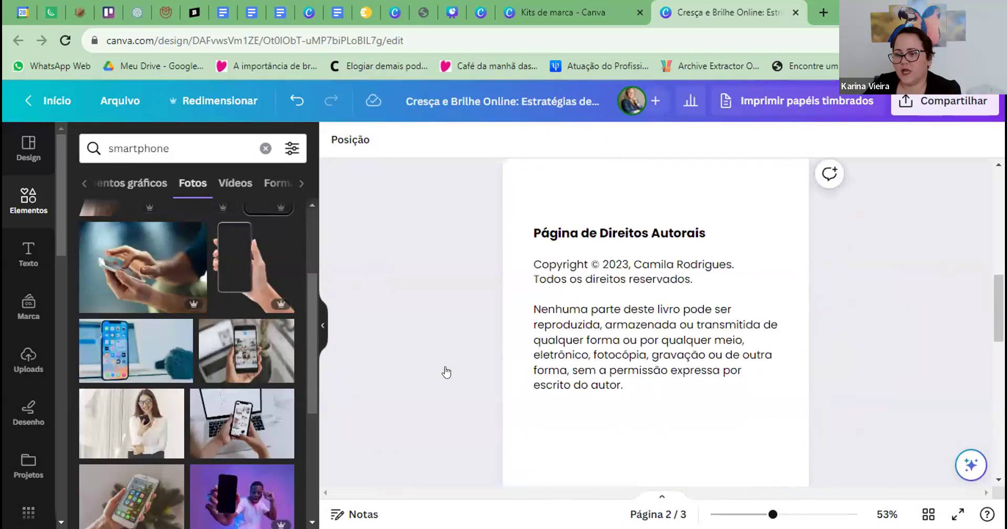
scroll(446, 372, down, 8)
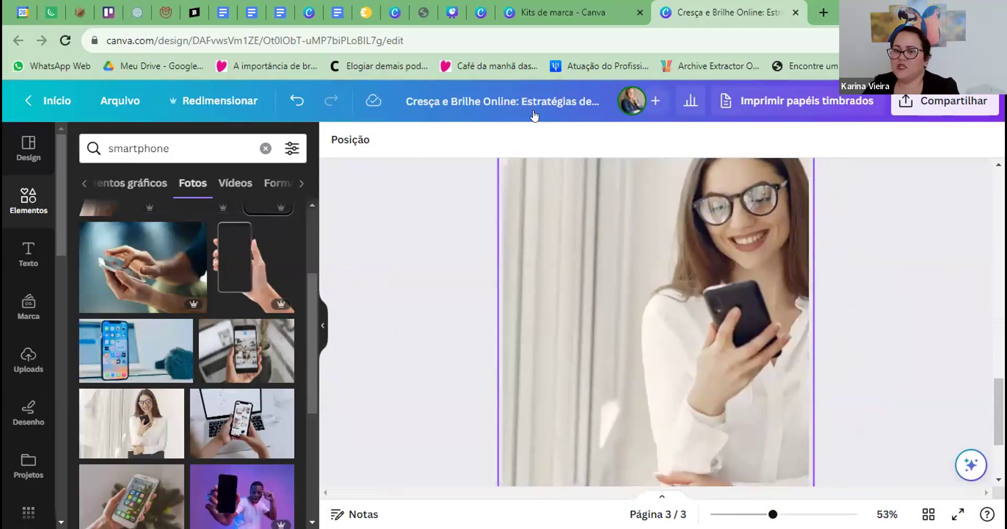
click(824, 12)
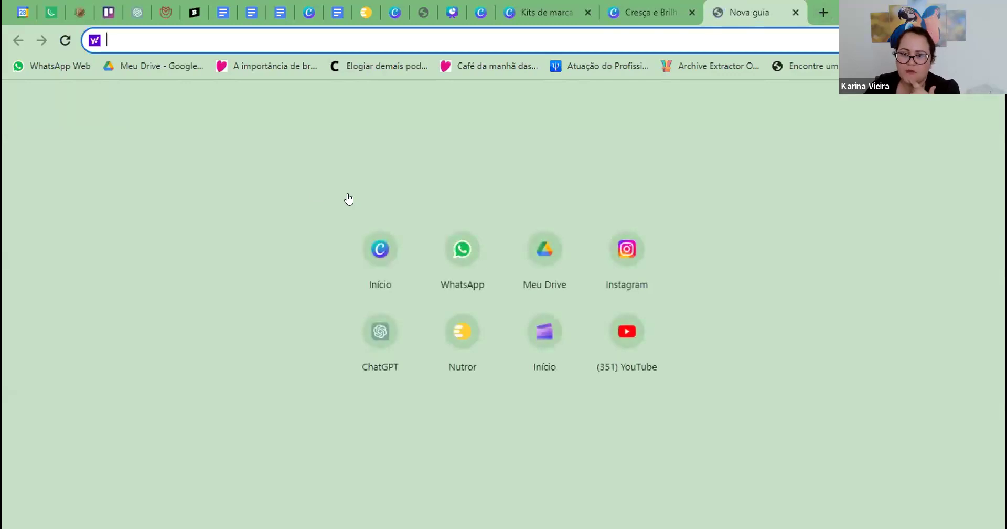
Search the Projetos for 'ebook comuni' and open the Ebook Comunidades design.
text(canva)
key(Return)
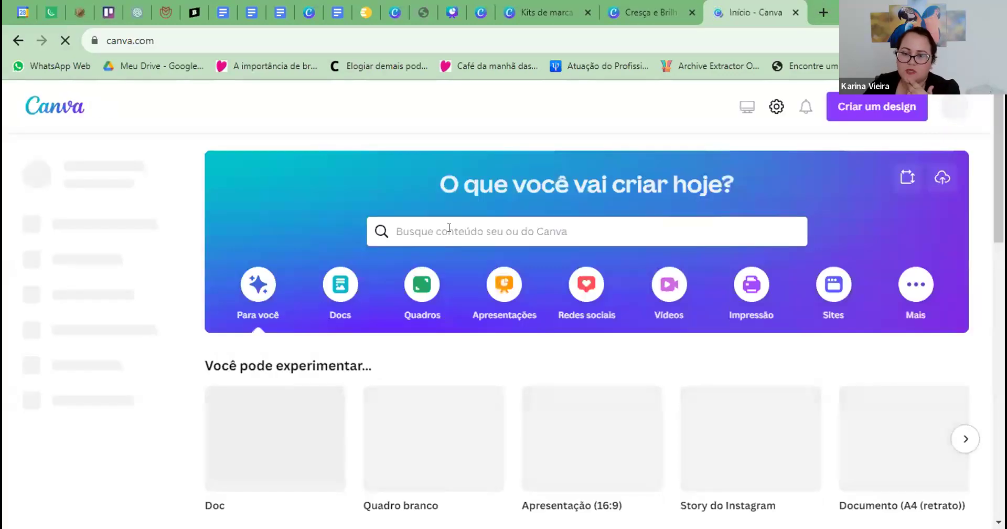
text(ebook)
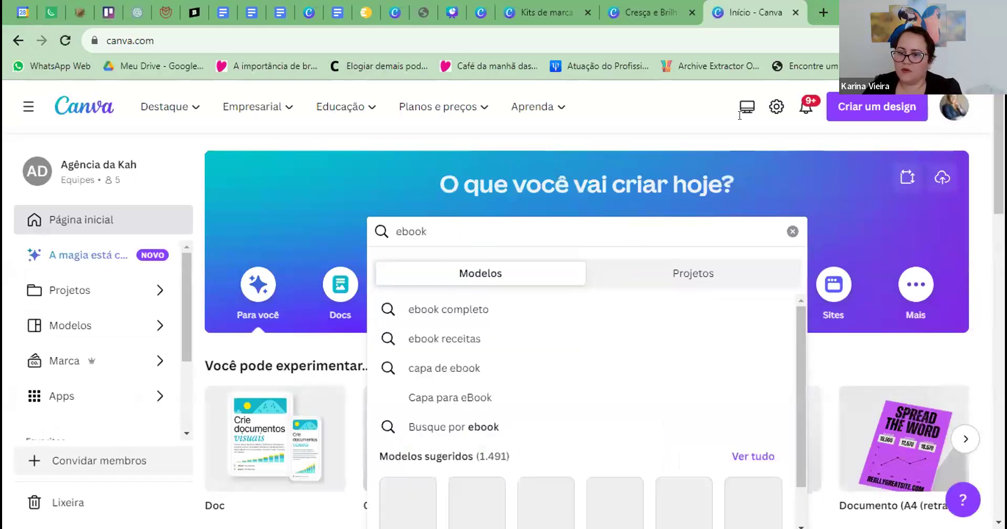
key(ctrl+alt+shift+Right)
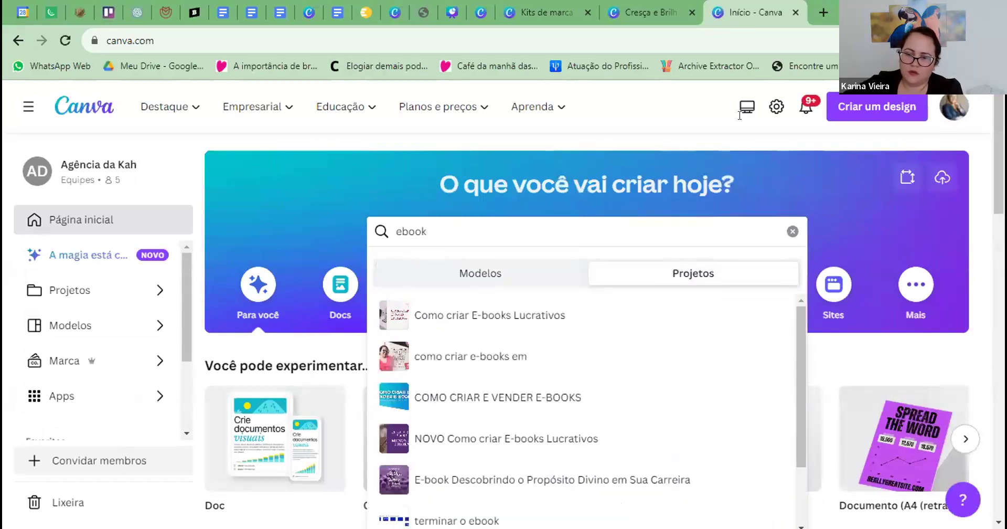
text(comuni)
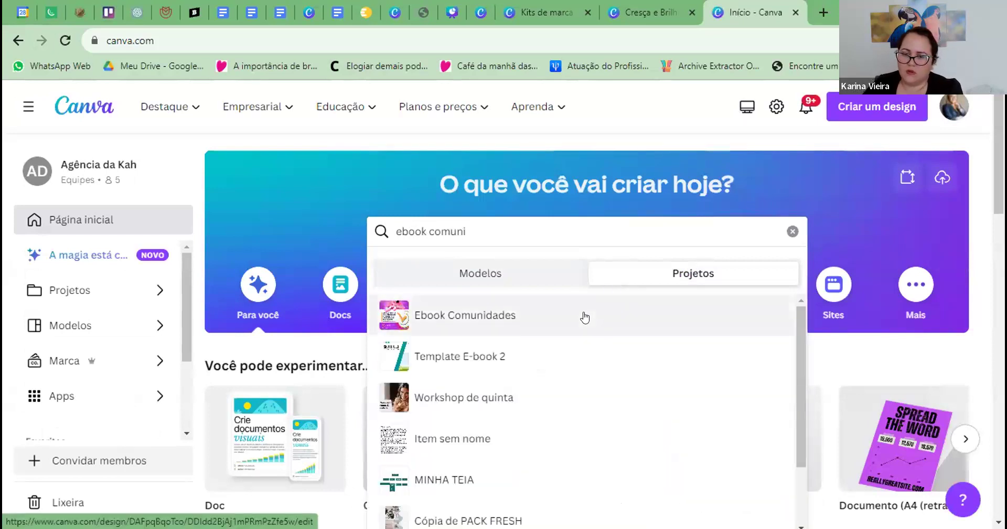
click(585, 317)
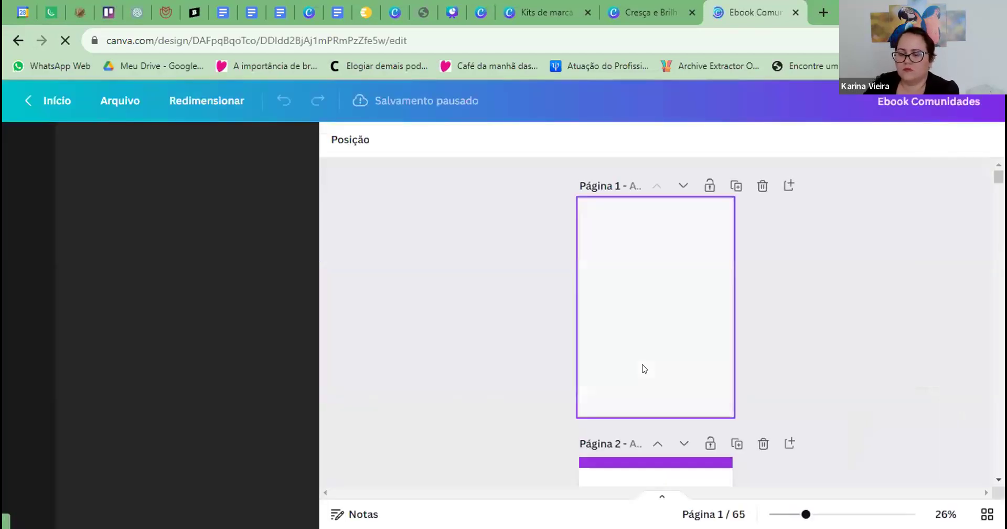
scroll(701, 370, down, 4)
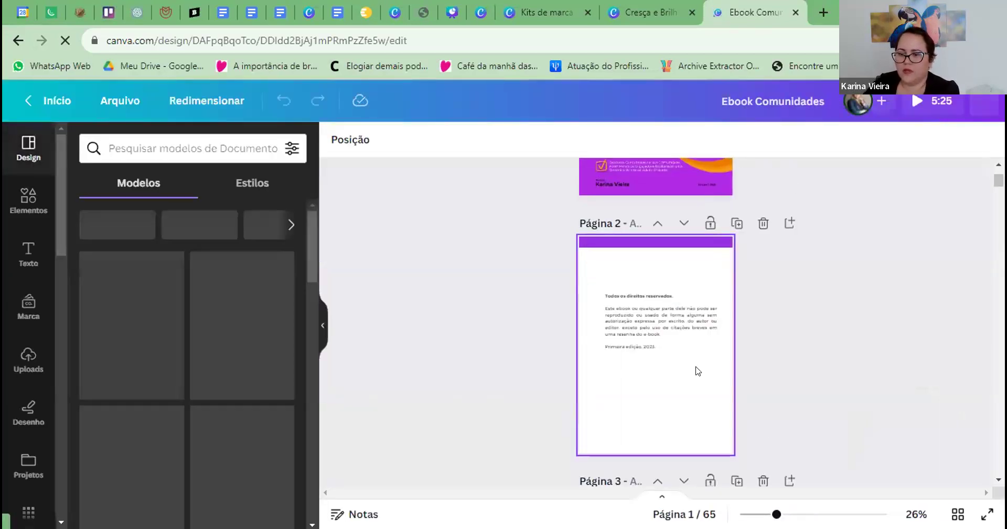
scroll(698, 370, down, 5)
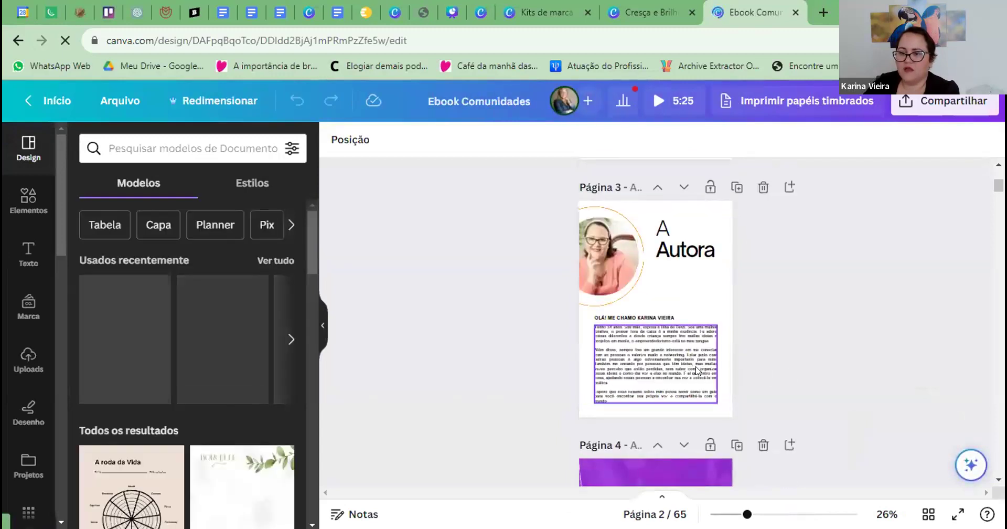
scroll(698, 357, down, 3)
scroll(692, 353, down, 1)
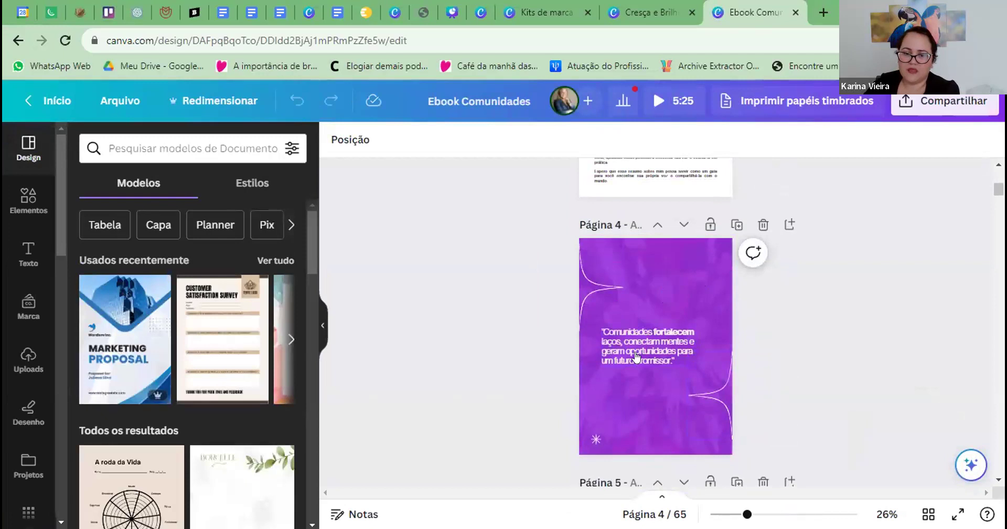
Show all 65 pages of Ebook Comunidades as a thumbnail grid and scroll through them.
click(929, 514)
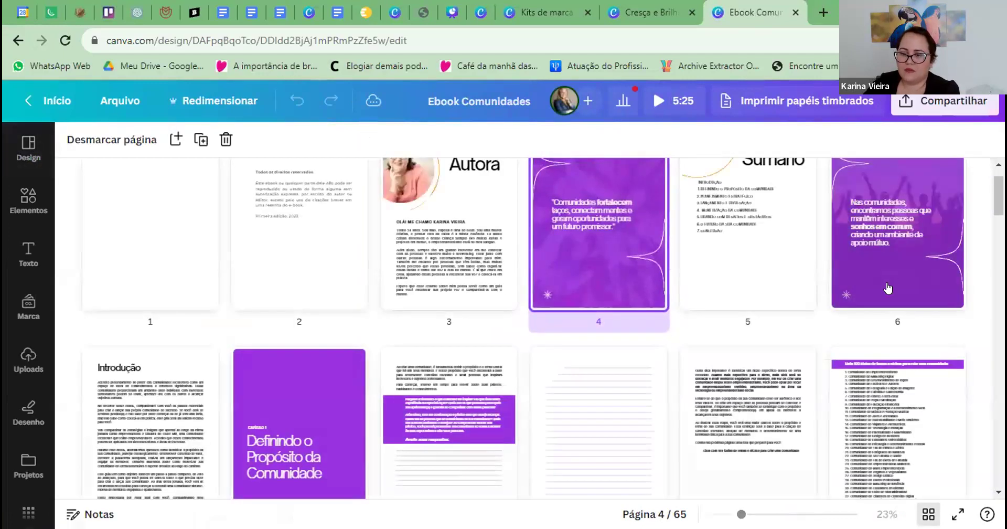
scroll(888, 288, down, 3)
scroll(888, 287, down, 10)
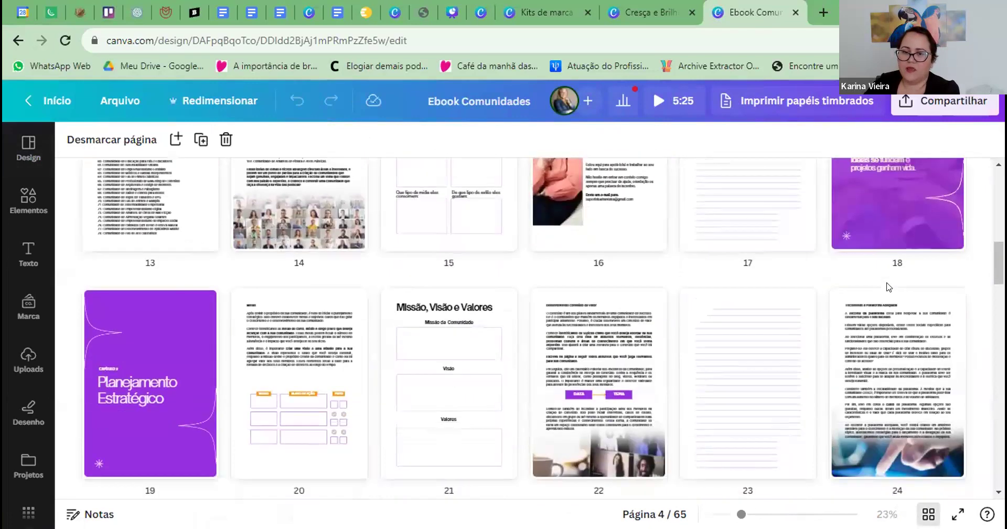
scroll(888, 287, down, 10)
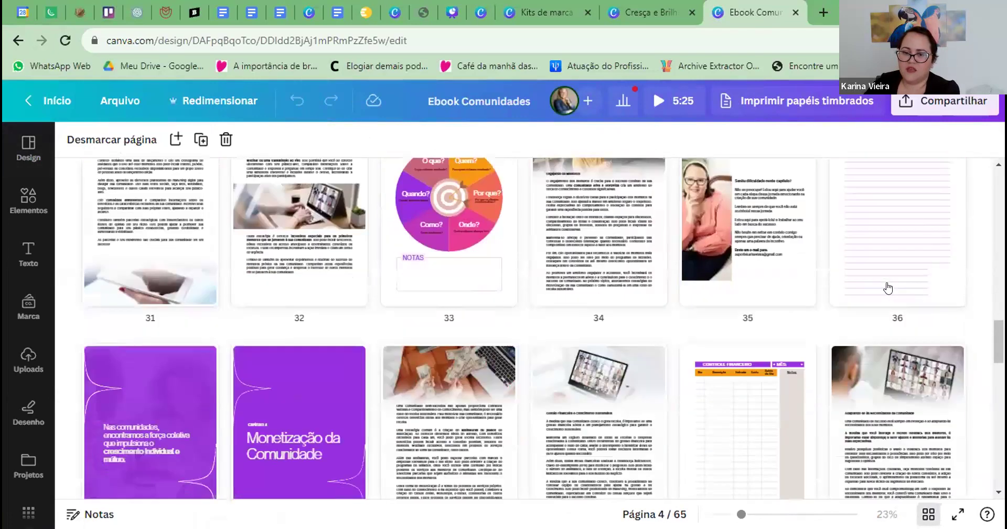
scroll(888, 288, down, 10)
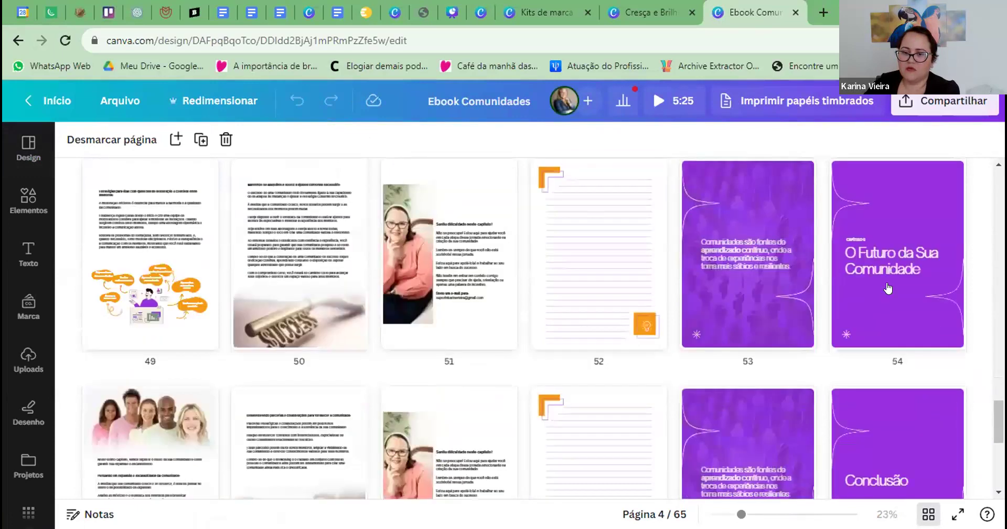
scroll(888, 288, up, 6)
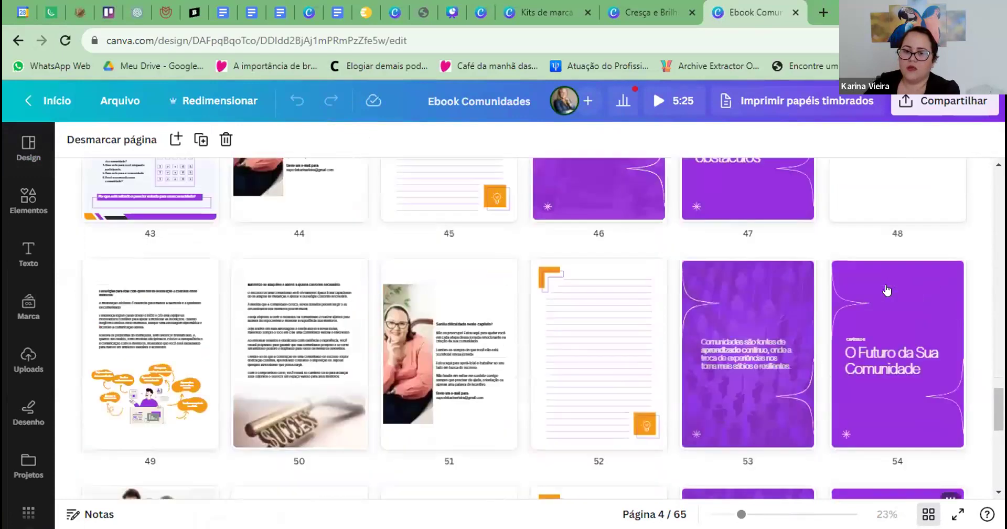
scroll(887, 288, up, 5)
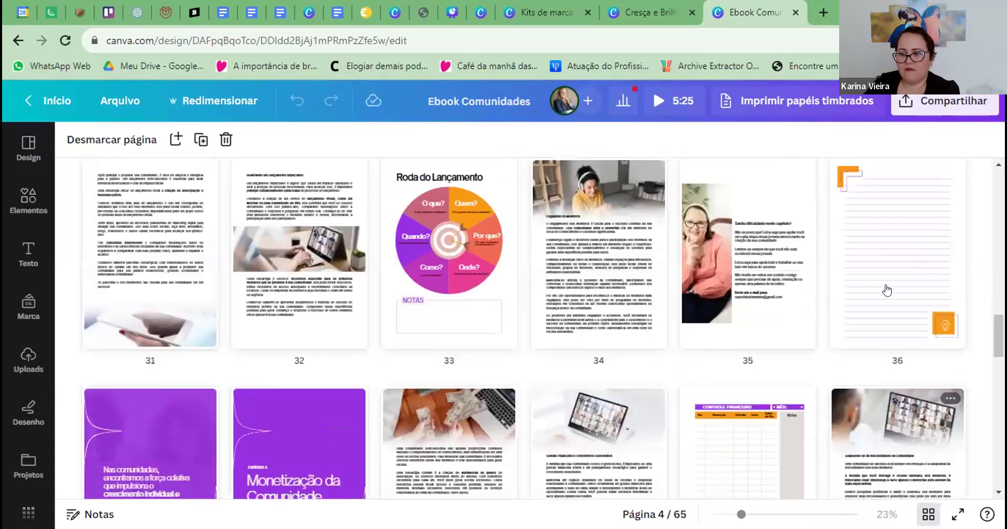
scroll(886, 288, up, 5)
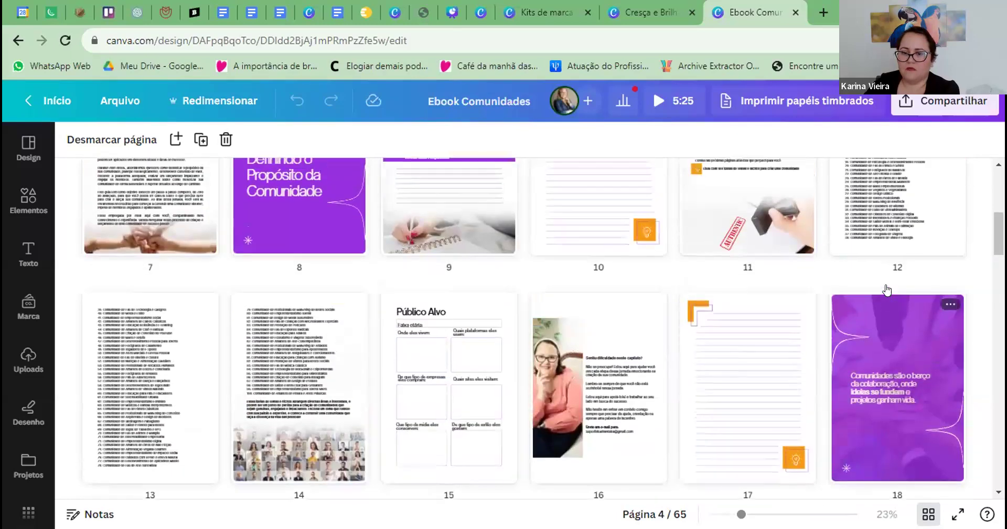
scroll(868, 304, down, 4)
scroll(745, 320, up, 3)
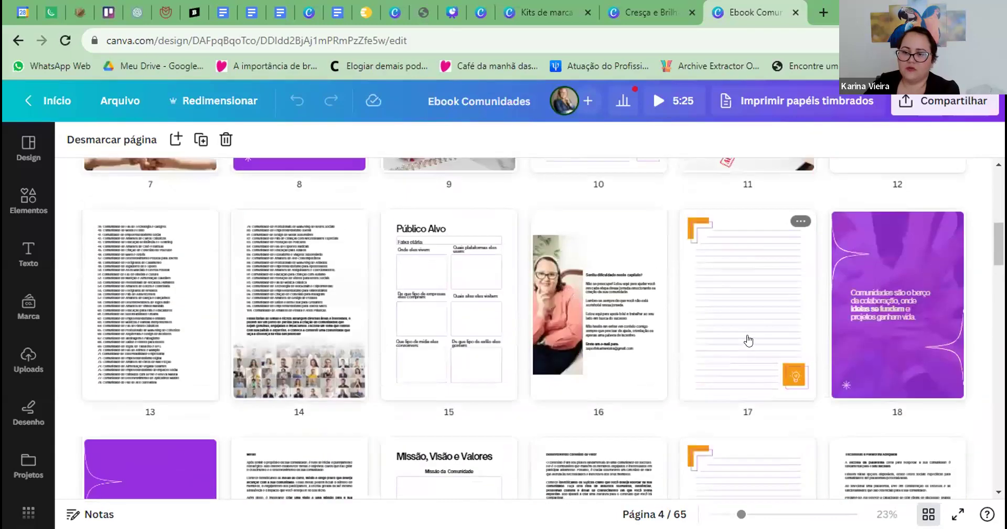
scroll(715, 410, up, 5)
scroll(715, 407, up, 2)
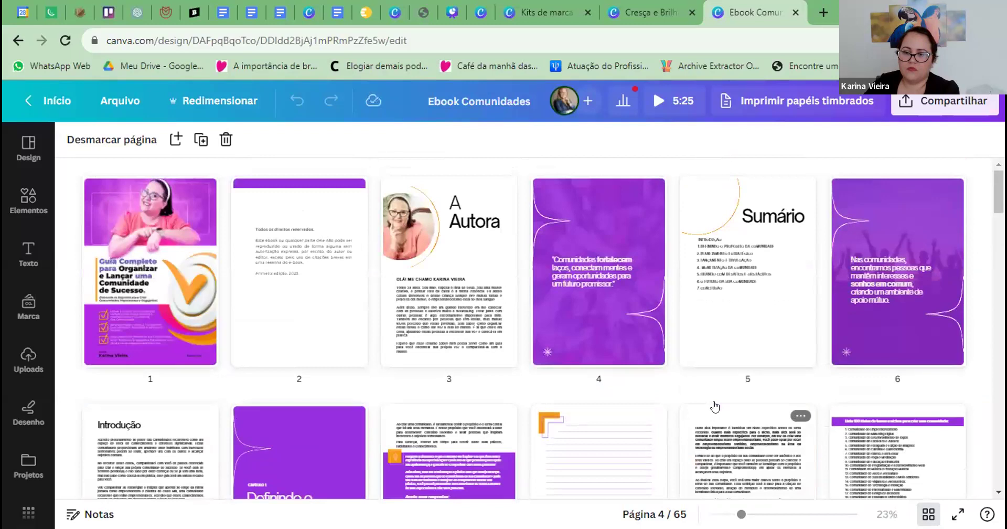
scroll(719, 401, down, 8)
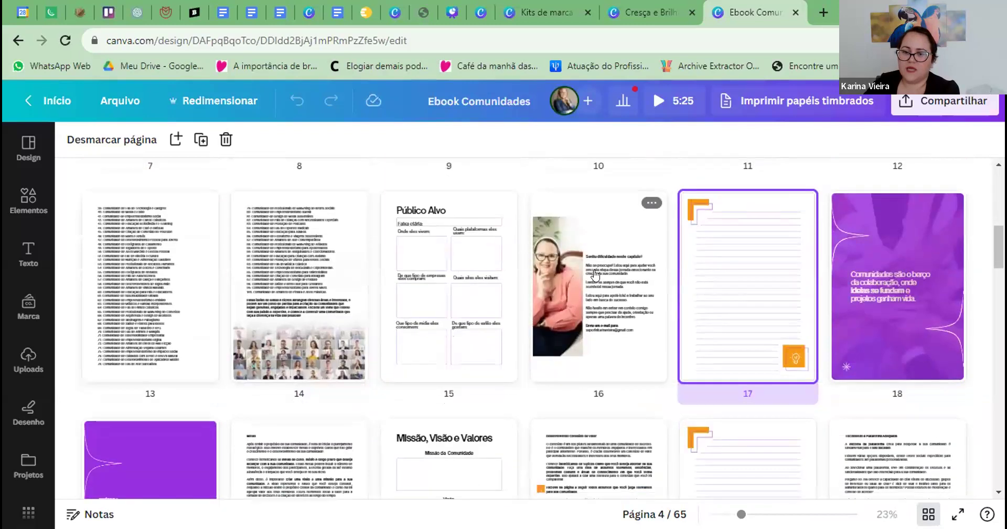
Open page 16, the 'Sentiu dificuldade neste capítulo?' contact page, for a closer look.
double_click(651, 314)
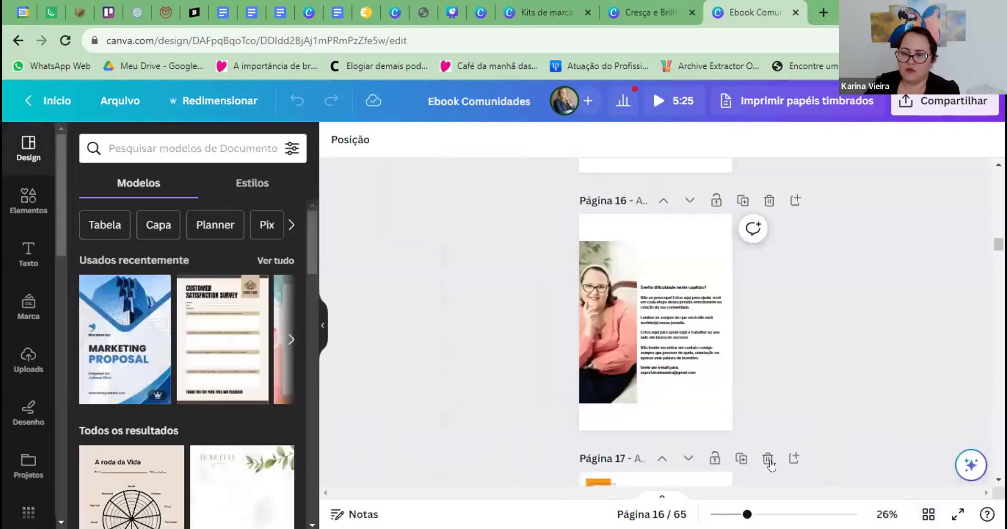
scroll(761, 458, up, 3)
scroll(761, 458, down, 4)
ctrl+scroll(794, 386, up, 5)
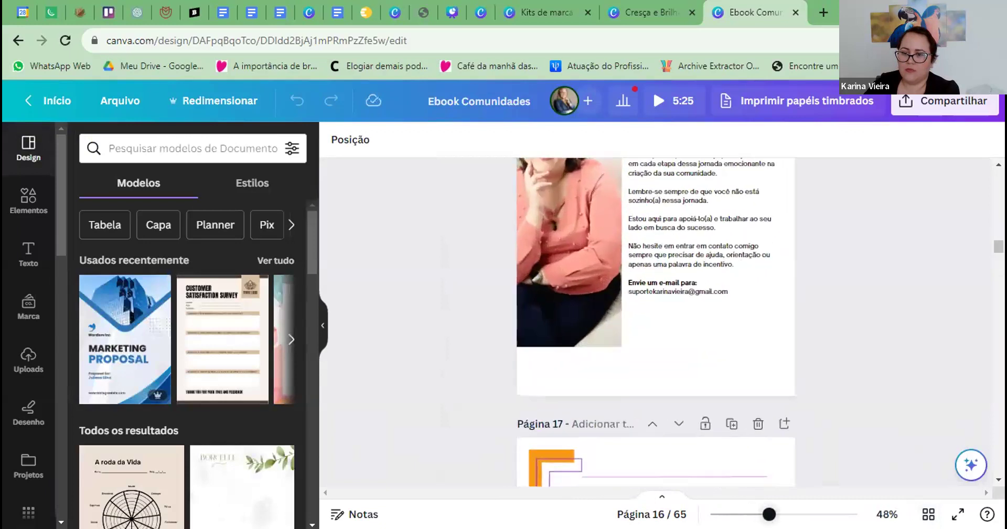
scroll(798, 383, up, 4)
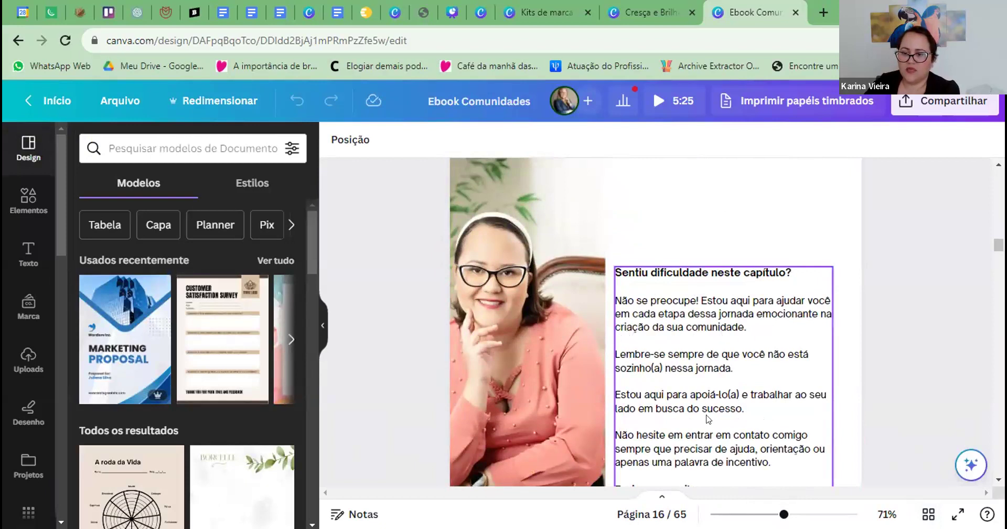
scroll(715, 340, down, 2)
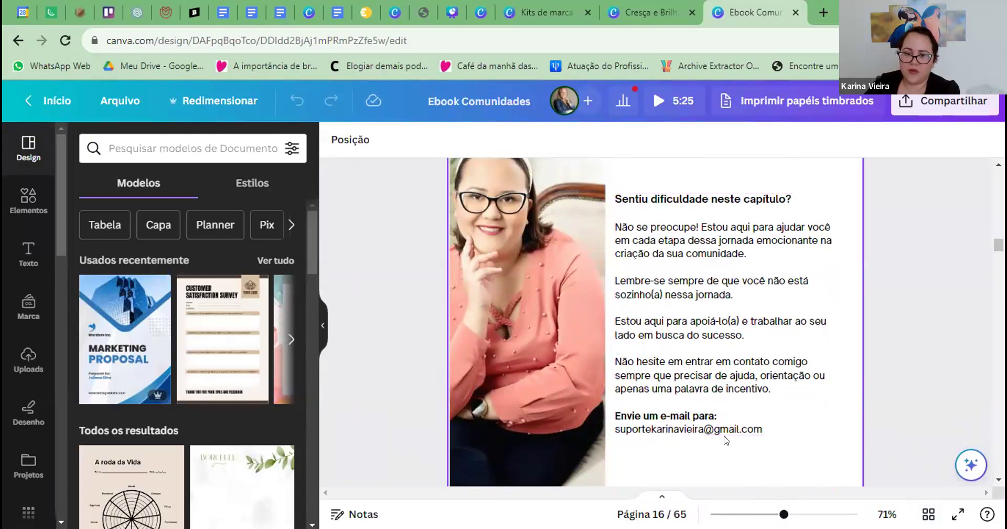
Return to the grid overview of all the e-book's pages.
click(929, 514)
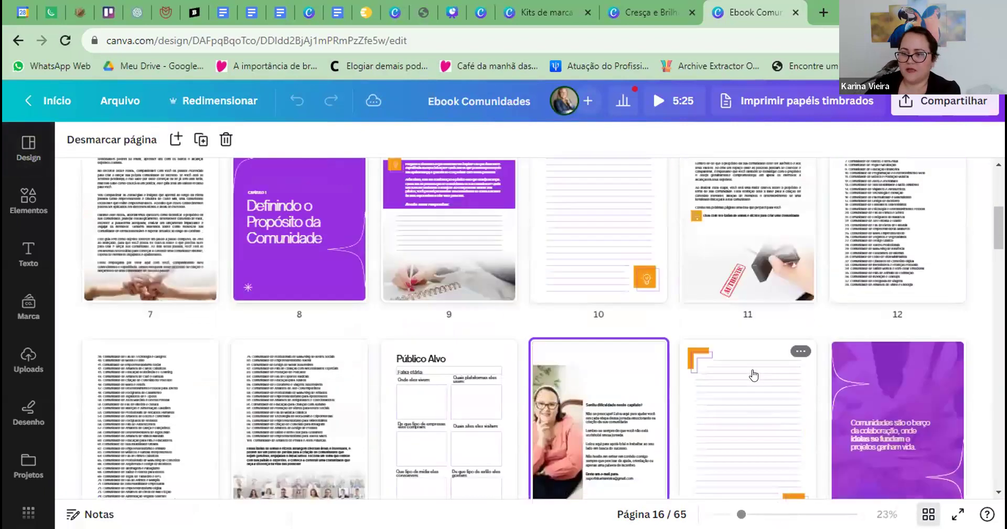
scroll(794, 418, up, 5)
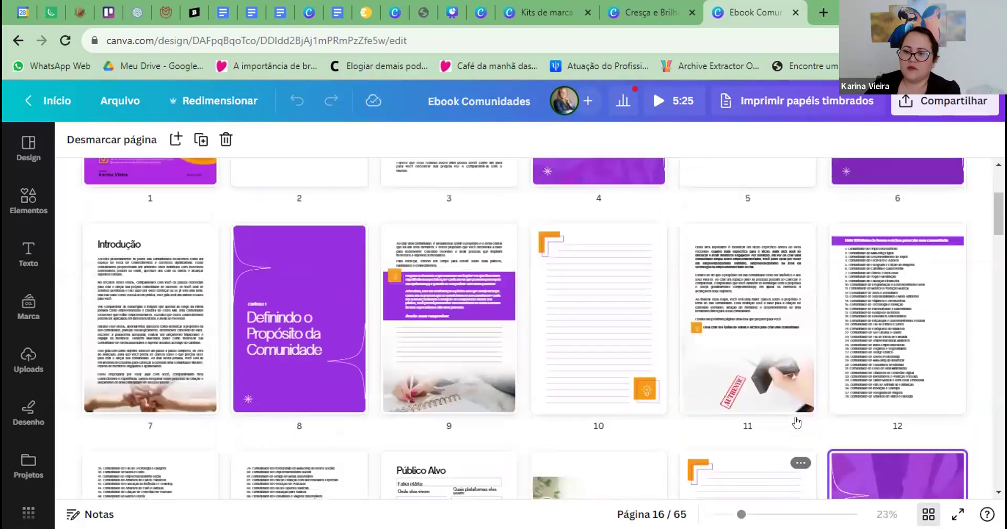
scroll(796, 420, down, 20)
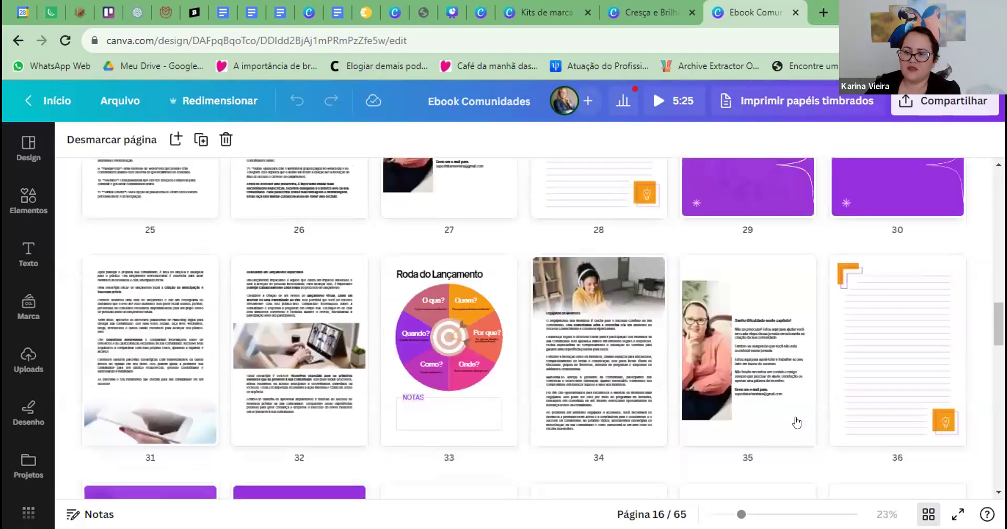
scroll(797, 419, down, 10)
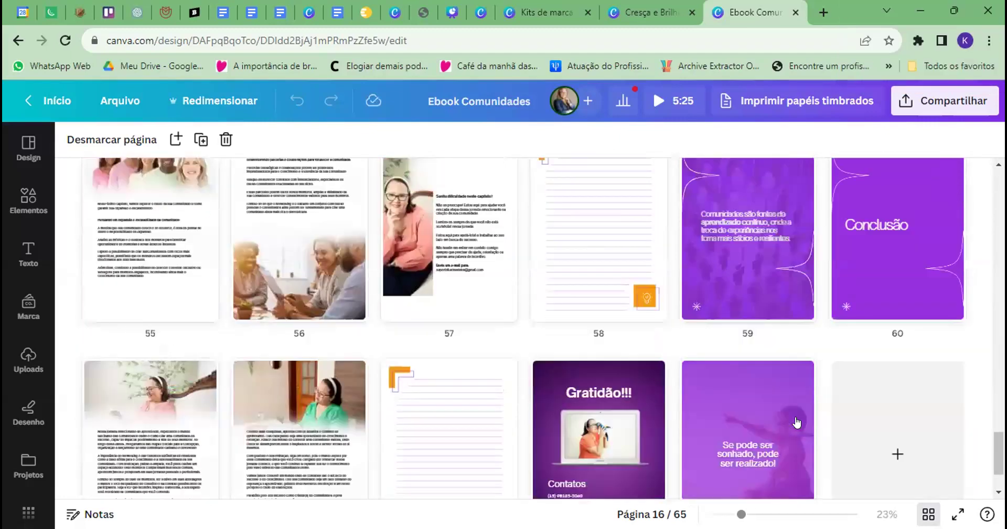
scroll(797, 419, up, 4)
scroll(797, 420, up, 20)
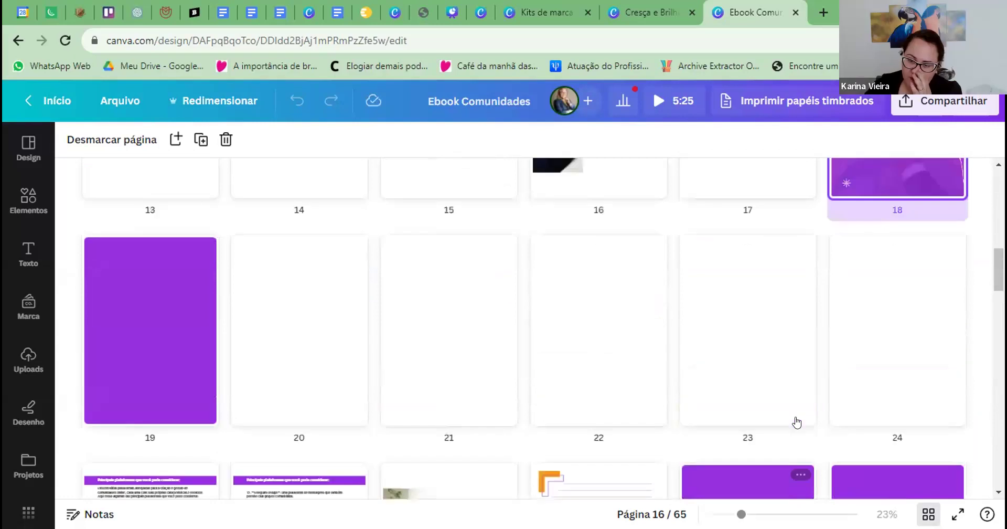
Back in the Cresça e Brilhe Online e-book, add a blank page after page 2.
click(650, 12)
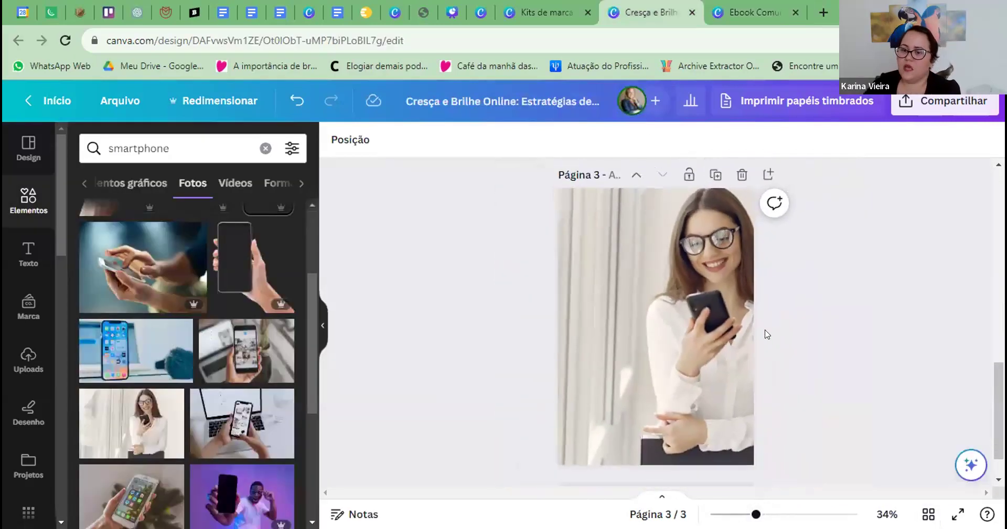
scroll(697, 297, up, 10)
scroll(697, 300, down, 10)
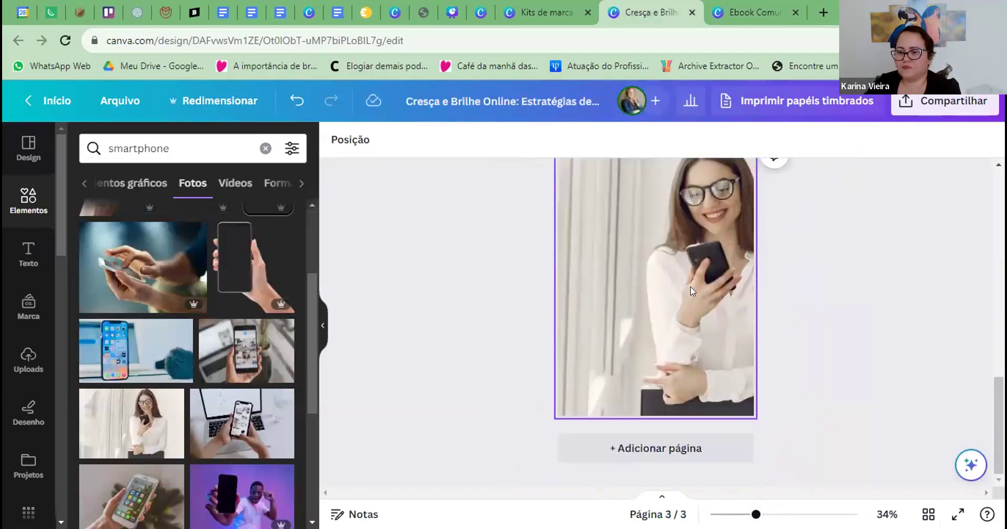
click(691, 270)
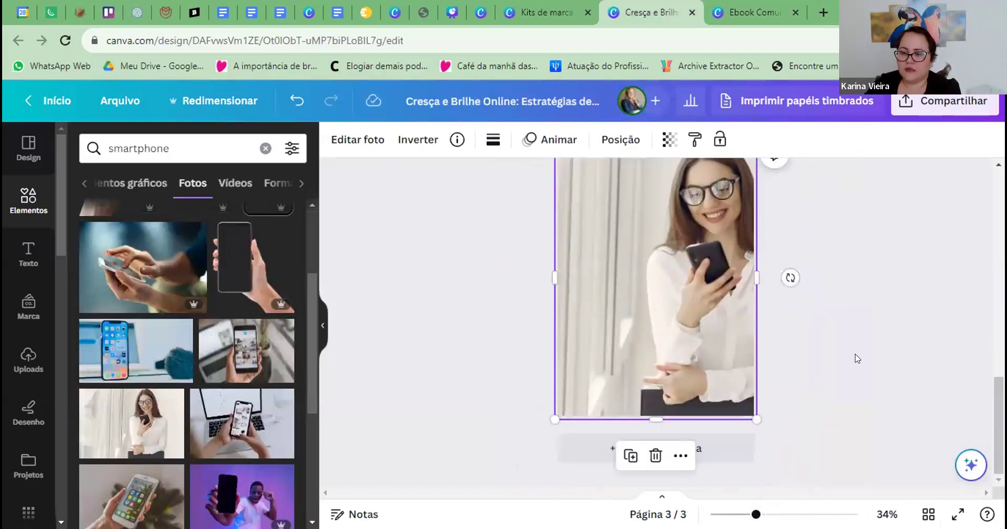
click(800, 279)
scroll(769, 251, up, 5)
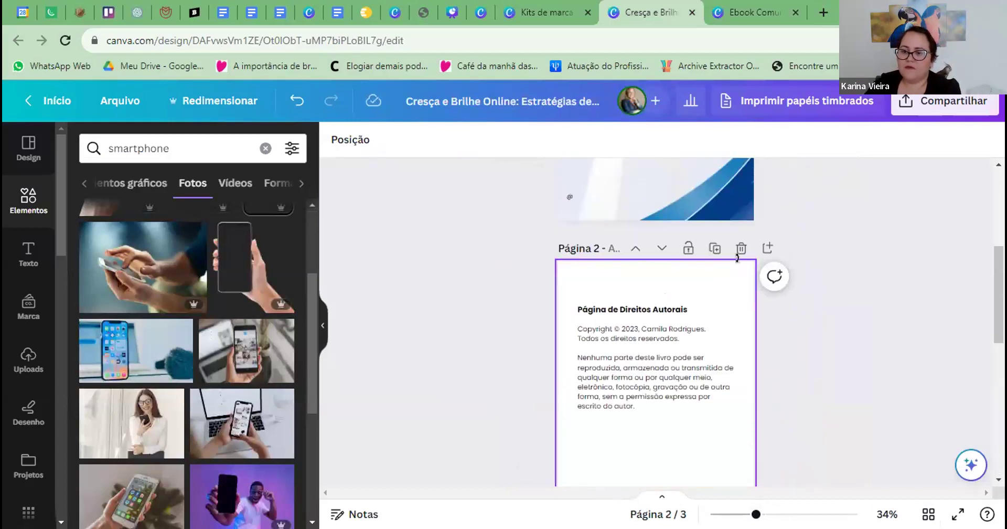
click(768, 246)
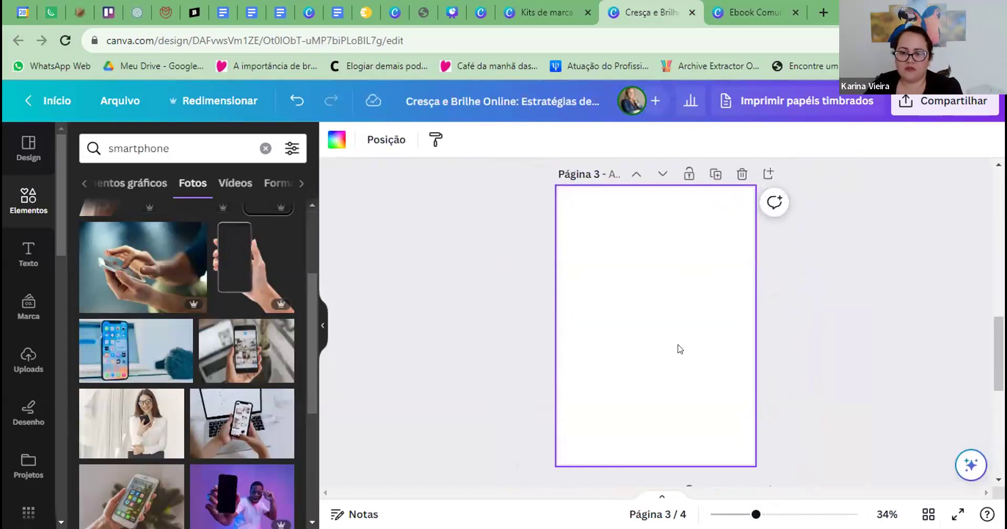
Add a 'Sobre Mim' heading at the top-left in size 14, matching the copyright title.
text(tsobre)
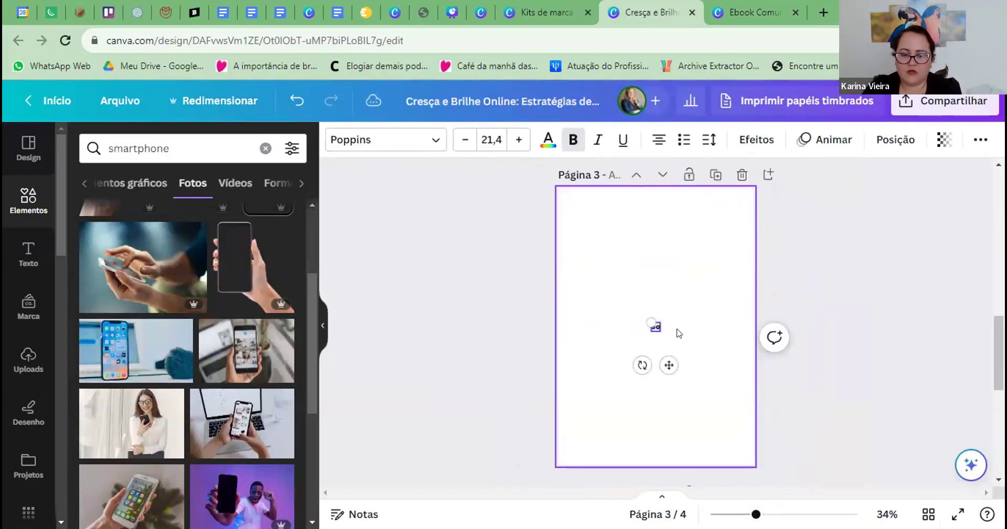
text( Mim)
drag(669, 365, 619, 267)
scroll(619, 267, up, 7)
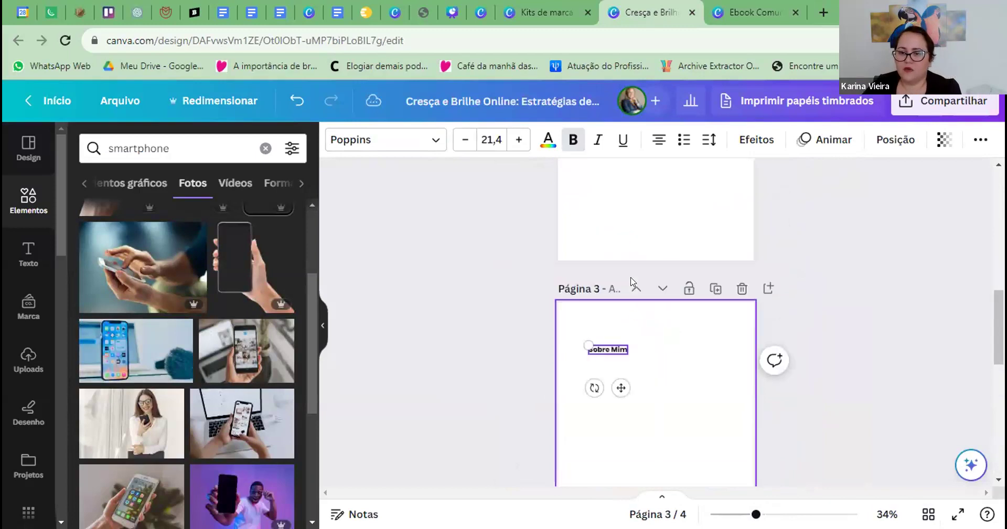
click(612, 282)
triple_click(611, 283)
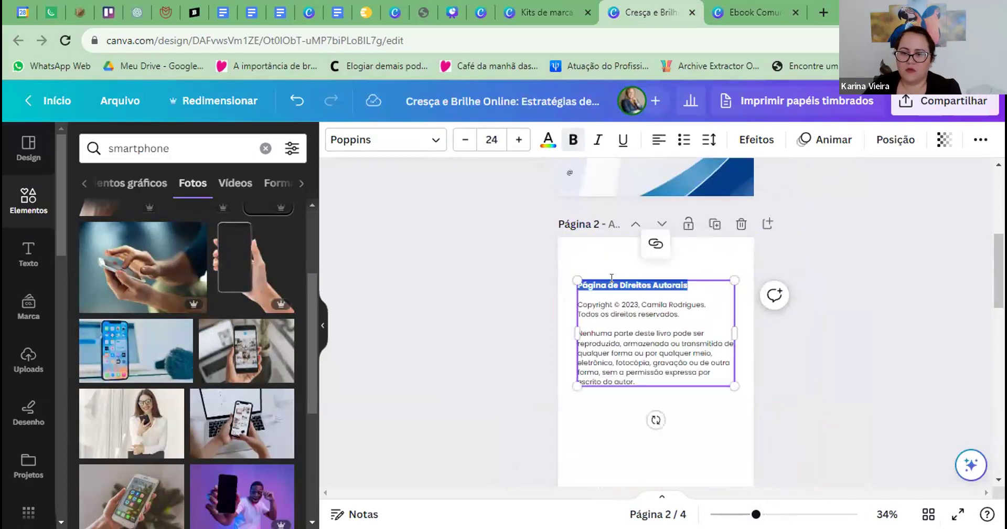
scroll(612, 284, down, 5)
click(608, 309)
click(493, 139)
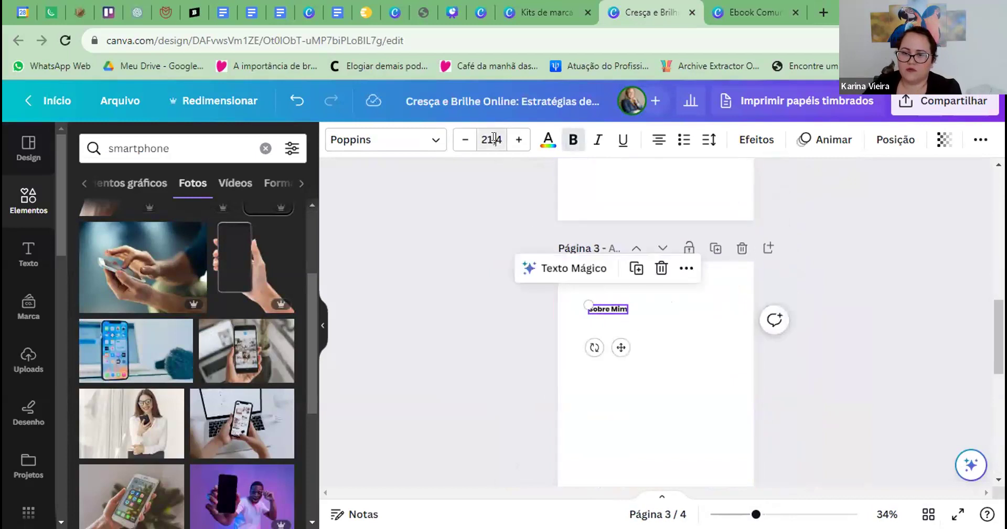
text(14)
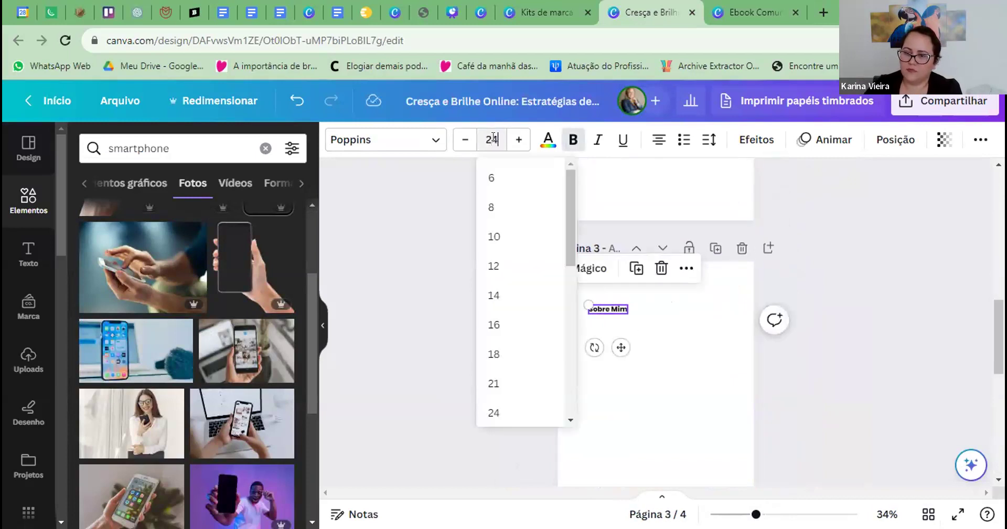
key(Return)
click(589, 371)
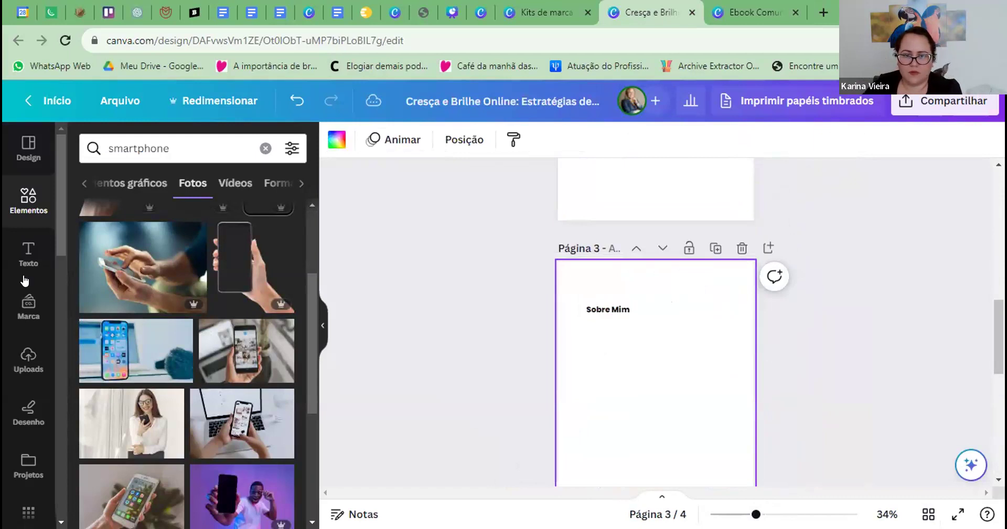
click(28, 199)
Drag a circle frame from Molduras onto page 3, right of the 'Sobre Mim' heading.
scroll(129, 399, down, 7)
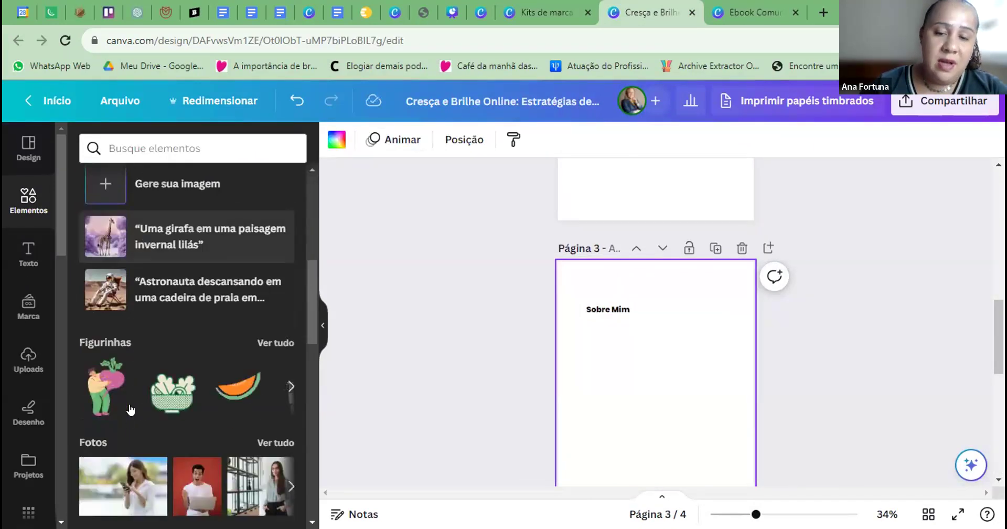
scroll(131, 409, down, 10)
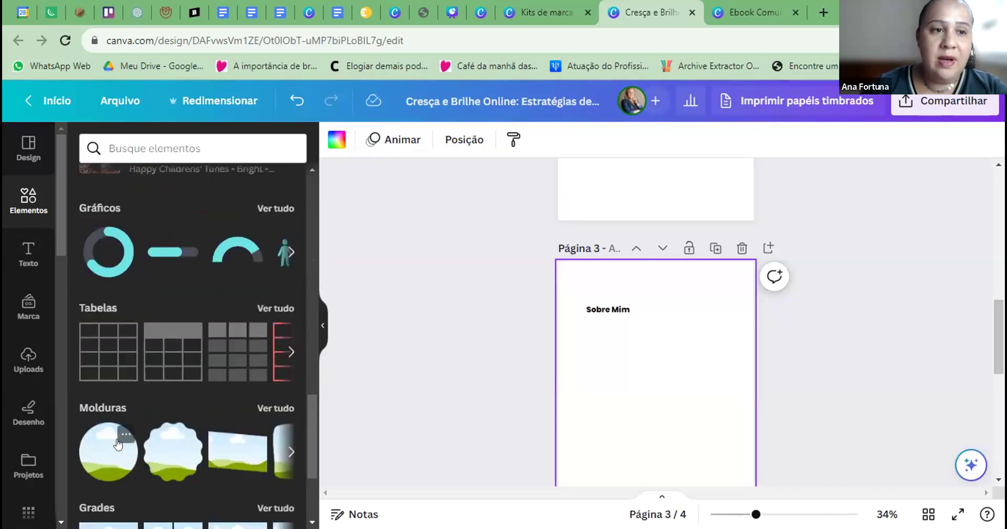
drag(118, 444, 667, 404)
drag(617, 370, 692, 309)
scroll(834, 382, down, 1)
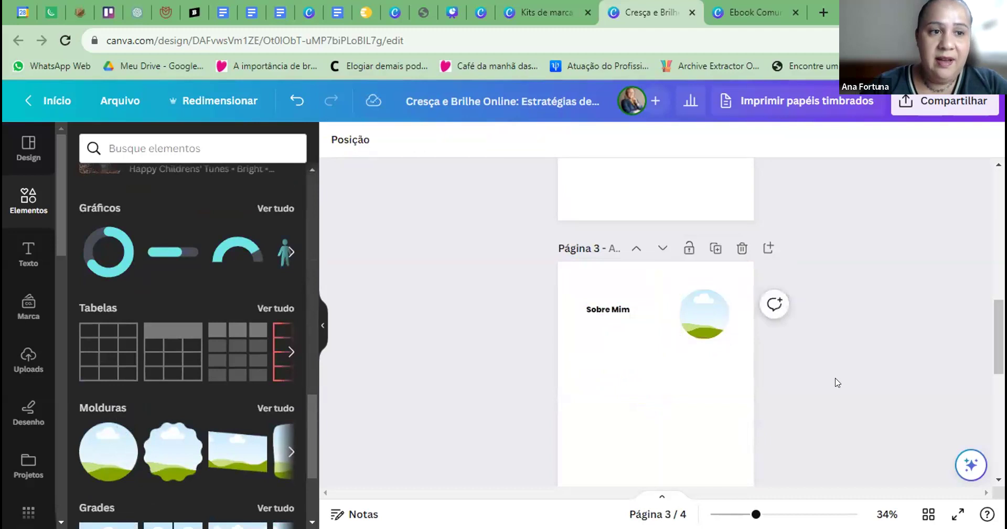
click(697, 407)
scroll(697, 407, down, 8)
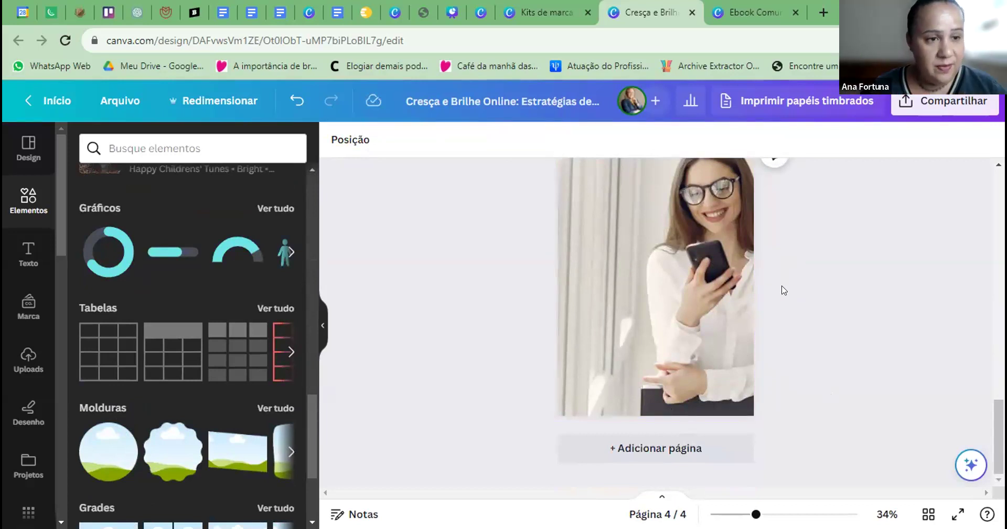
scroll(720, 307, up, 10)
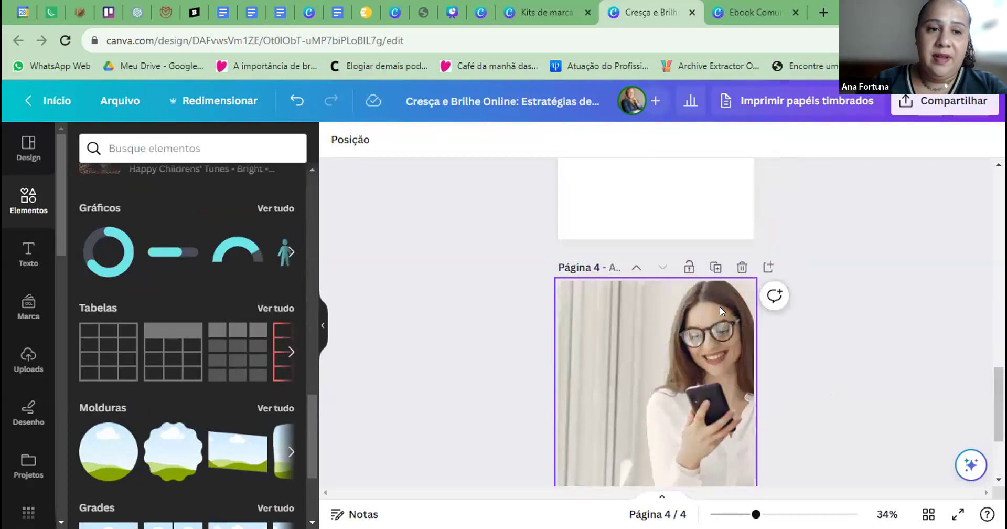
scroll(717, 312, up, 4)
scroll(720, 310, down, 8)
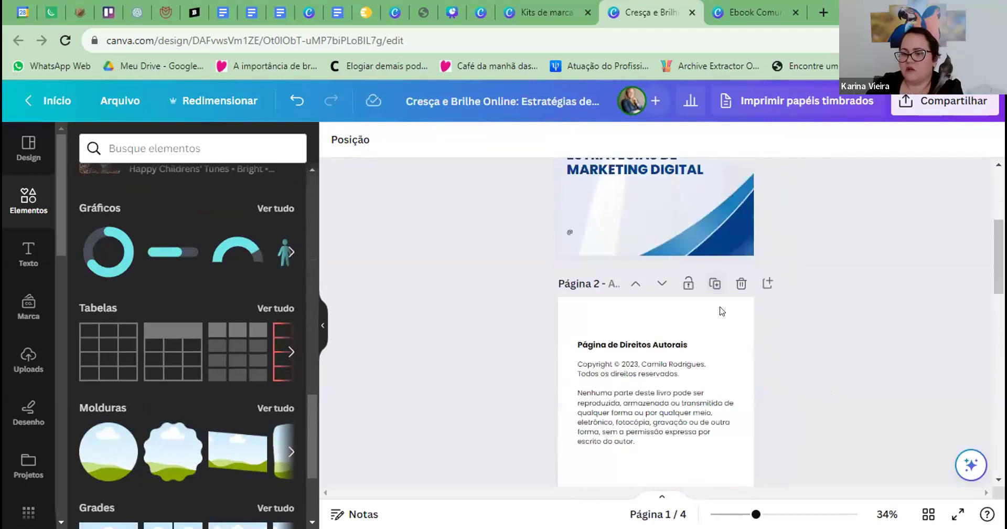
scroll(720, 309, down, 6)
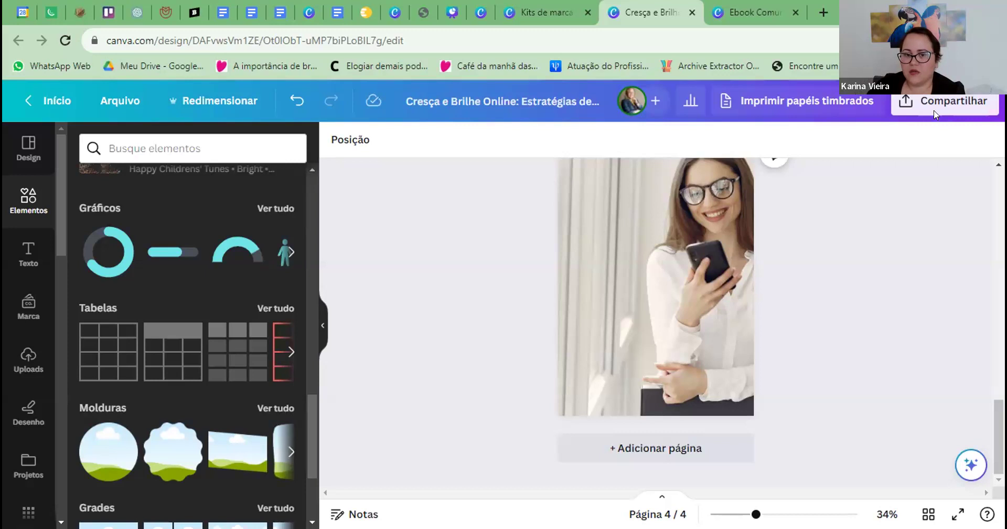
scroll(692, 299, up, 15)
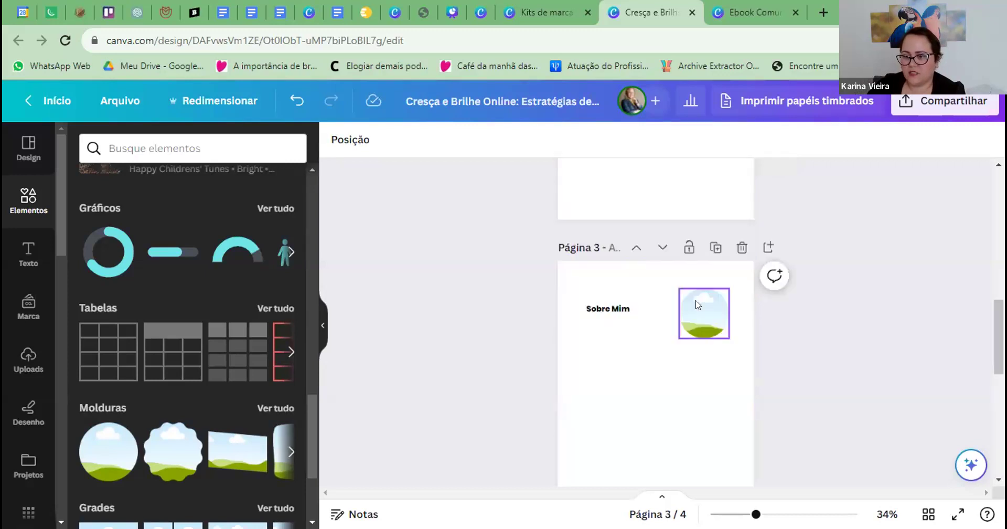
scroll(698, 304, down, 7)
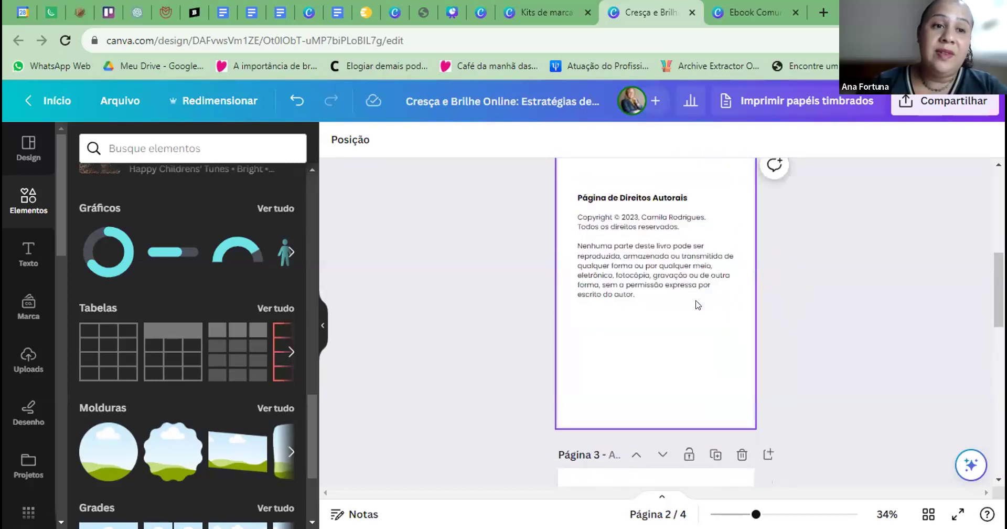
scroll(698, 304, down, 8)
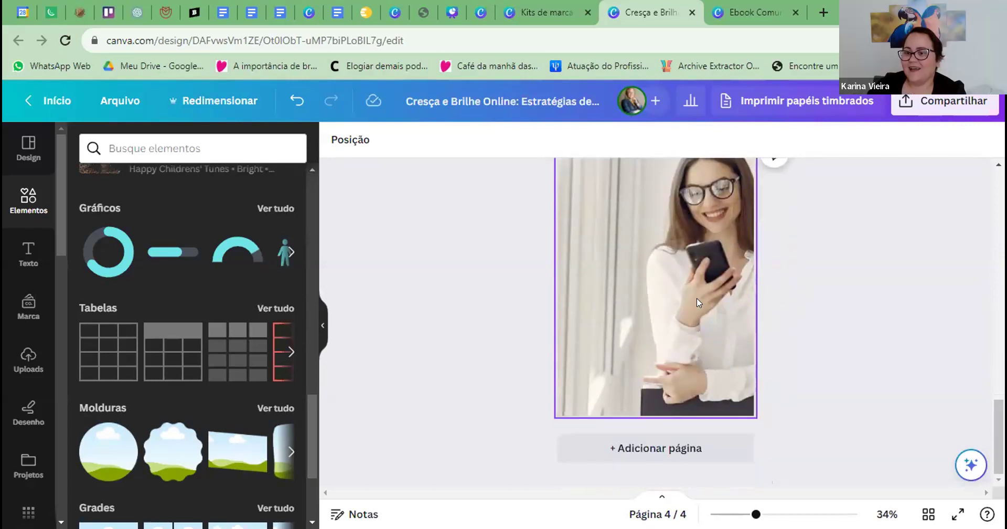
scroll(698, 303, up, 5)
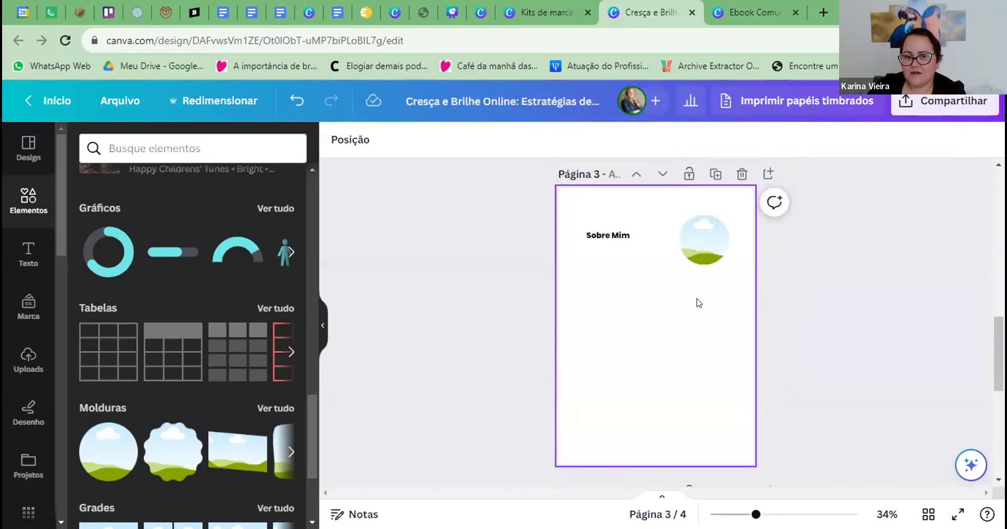
scroll(698, 303, down, 5)
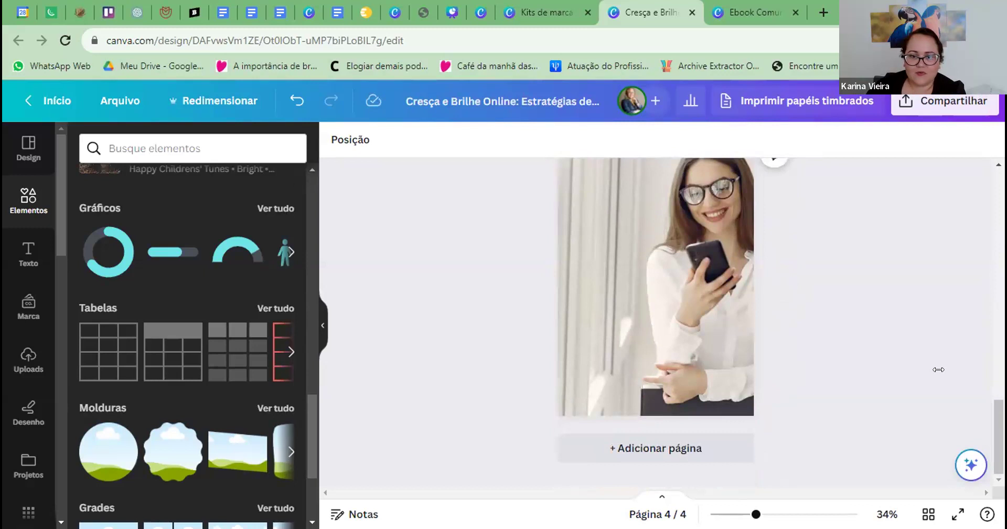
scroll(939, 370, up, 9)
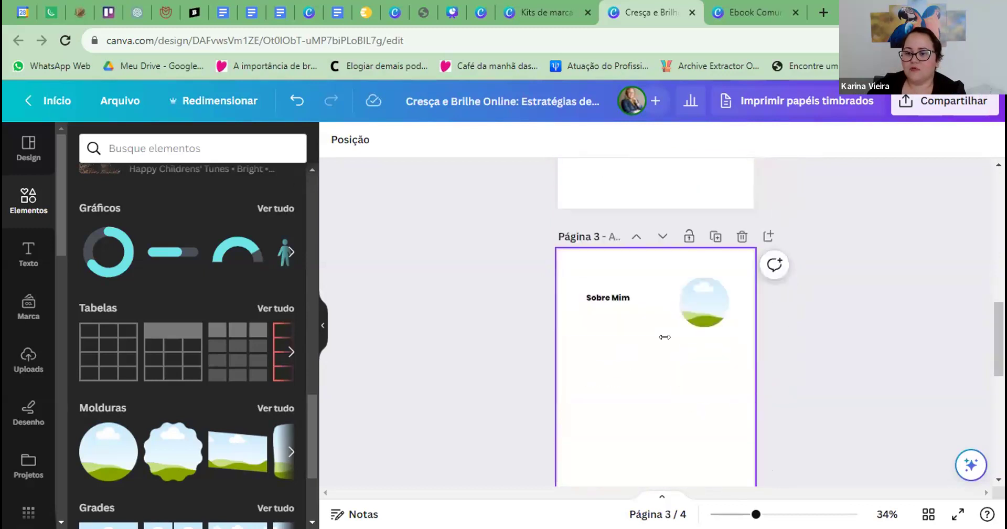
scroll(665, 337, down, 8)
scroll(691, 291, down, 3)
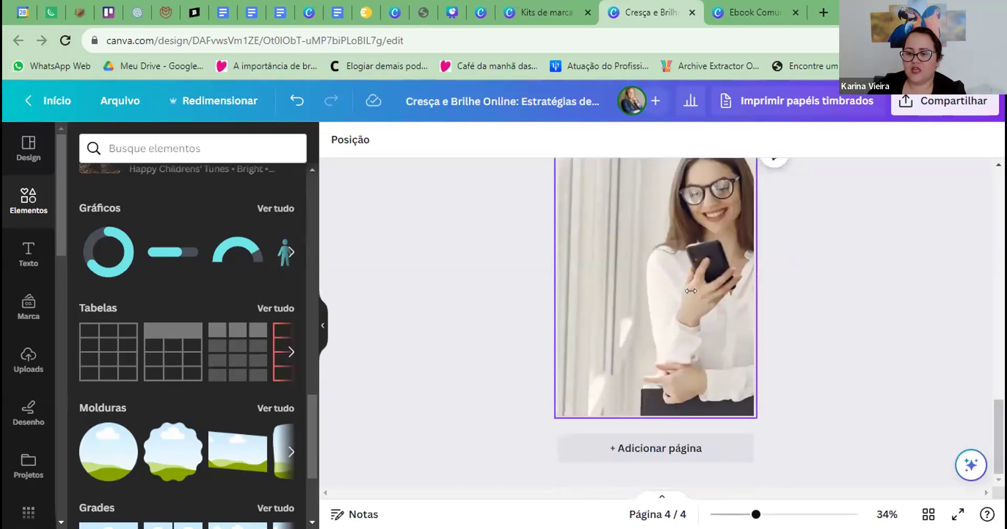
Add page 5 and paste the Introdução paragraph about digital marketing onto it.
click(660, 448)
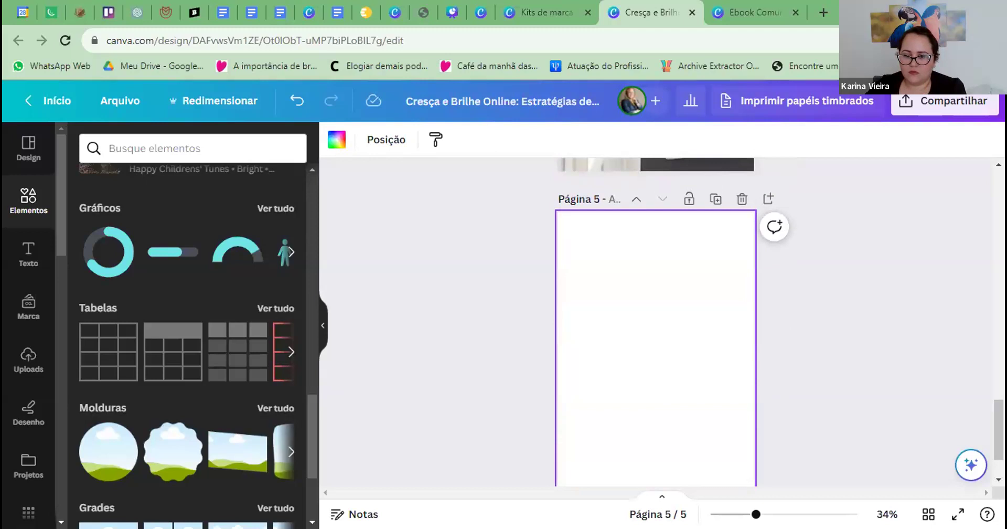
text(Introdução*  No cenário digital moderno, a presença online é mais do que fundamental – é essencial. O marketing digital não é mais apenas uma ferramenta adicional ao marketing tradicional; é um componente principal de qualquer estratégia de sucesso. Este ebook foi criado para te guiar e te ajudar a entender as melhores práticas de marketing digital e como implementá-las.)
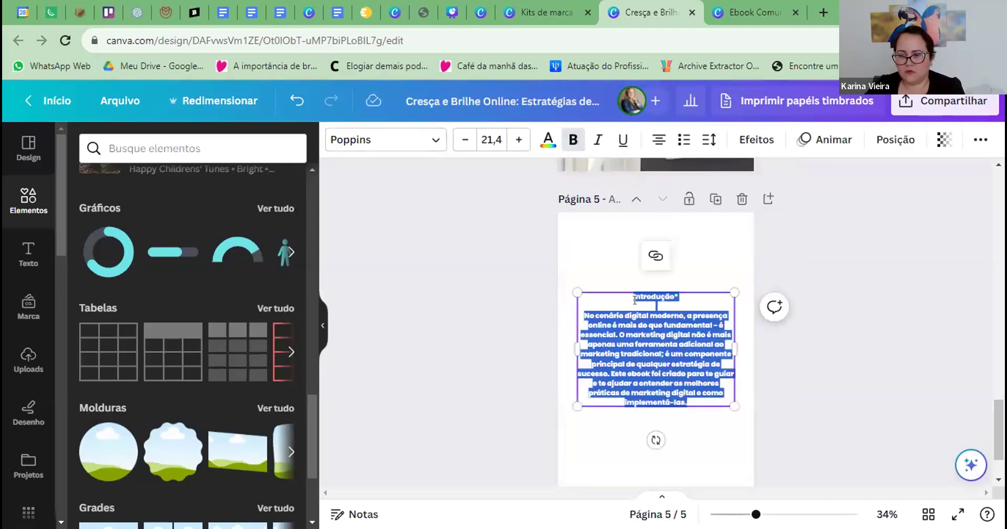
click(868, 388)
click(656, 341)
Left-align the introduction text, make it regular weight and narrow its box slightly.
click(659, 140)
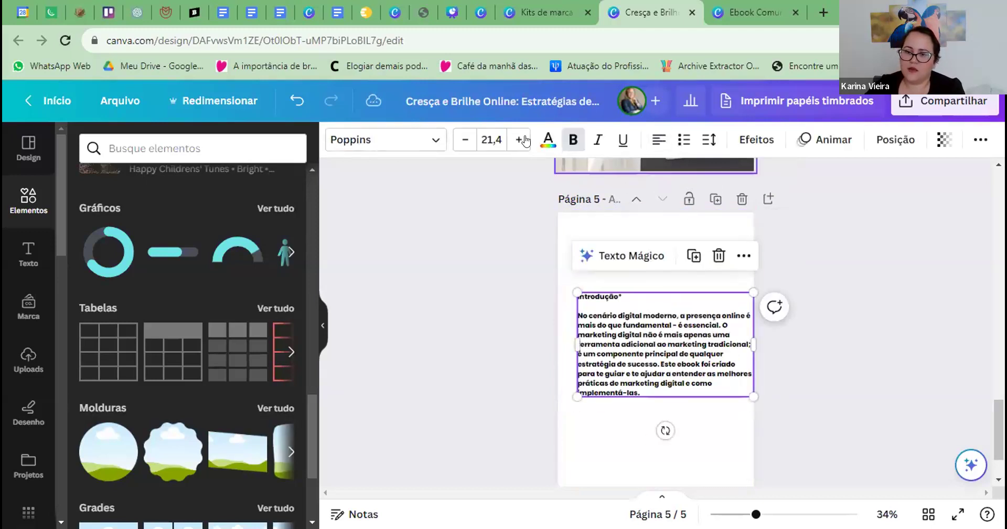
click(573, 139)
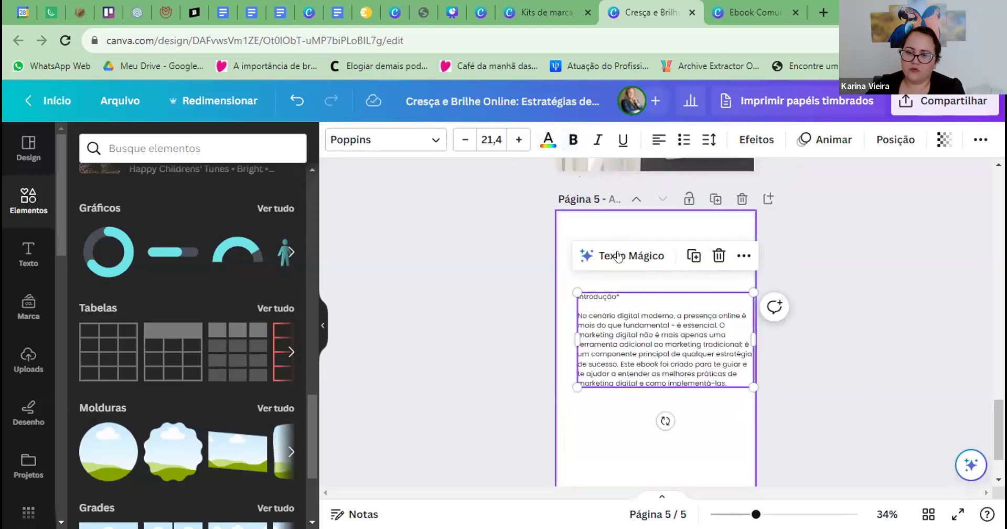
click(632, 299)
click(632, 295)
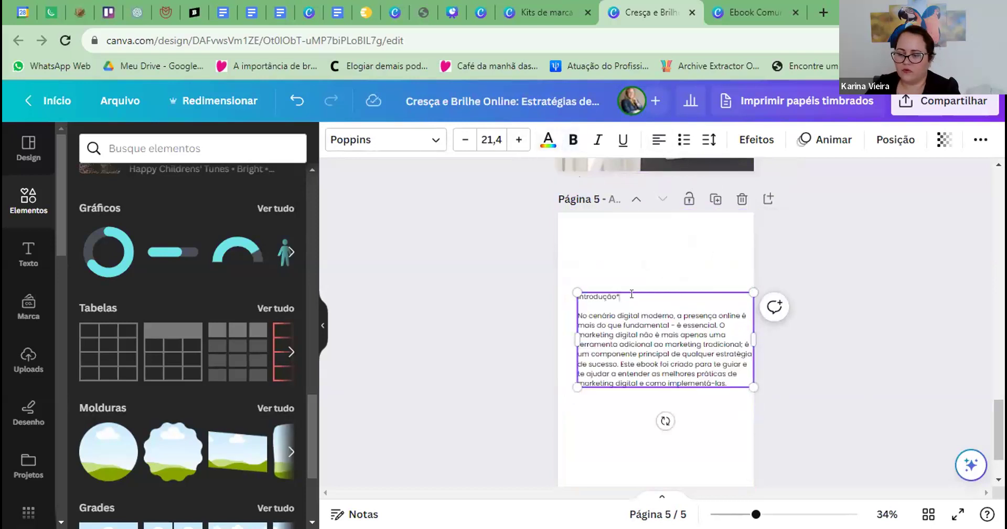
click(827, 334)
click(744, 339)
drag(754, 340, 689, 299)
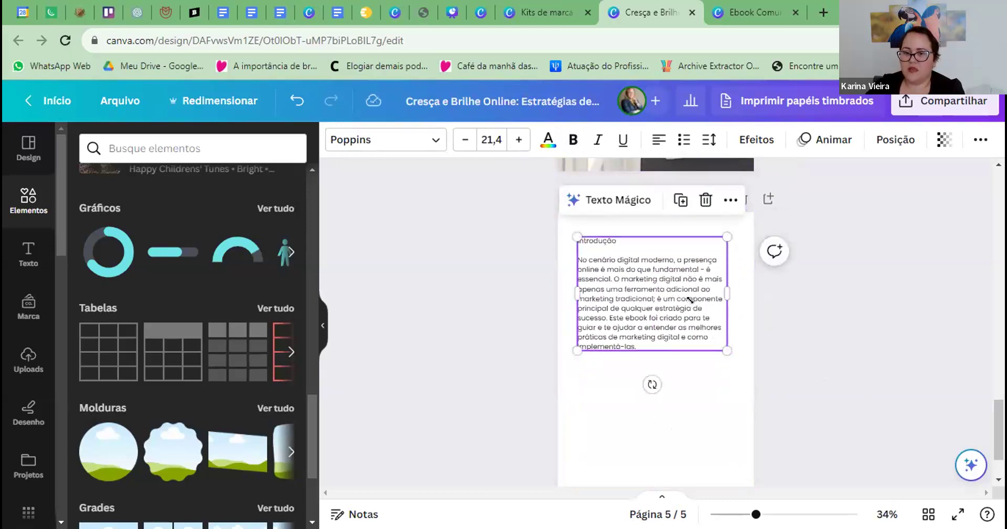
click(820, 373)
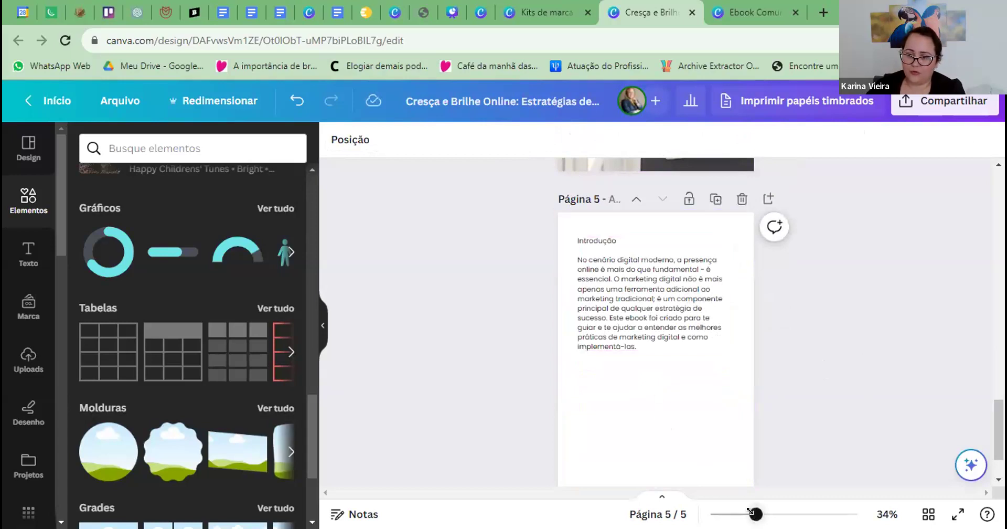
Move 'O marketing' onto its own line, without an extra blank line.
drag(751, 512, 798, 513)
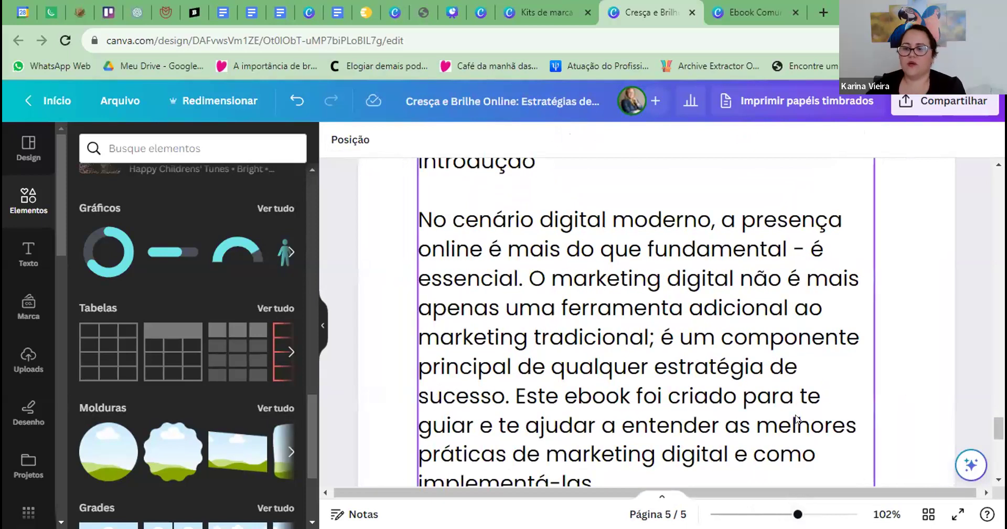
scroll(785, 433, up, 4)
scroll(783, 432, down, 8)
scroll(783, 432, up, 6)
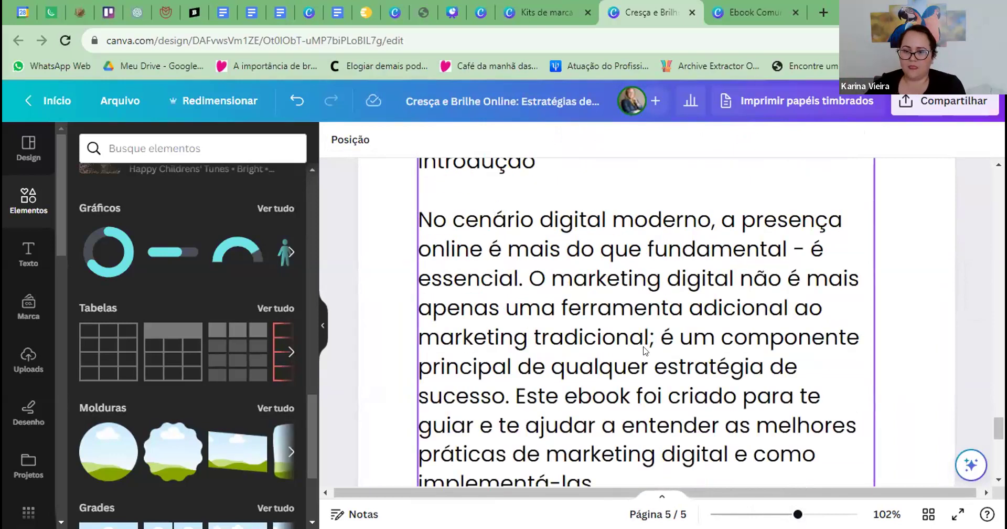
click(541, 275)
click(528, 278)
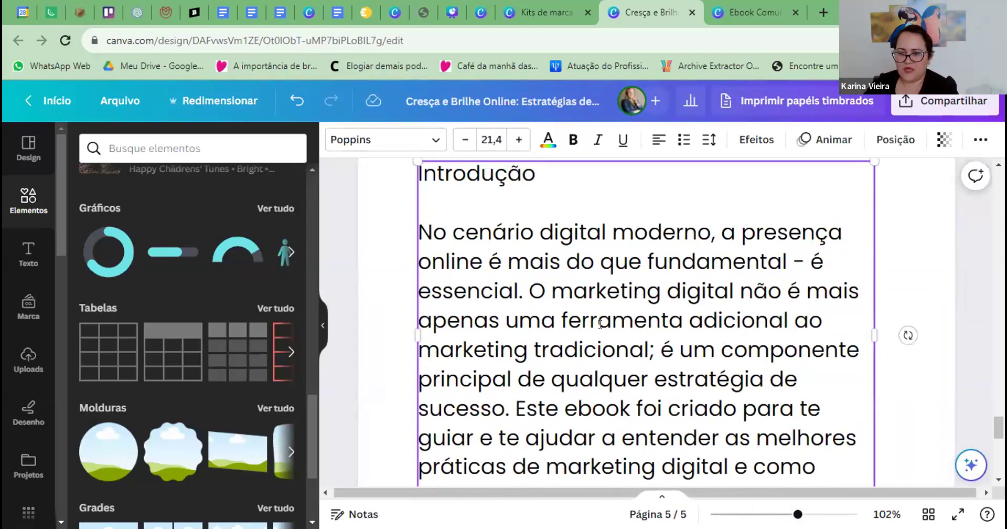
key(Return)
key(Return)
click(546, 298)
key(Delete)
click(909, 270)
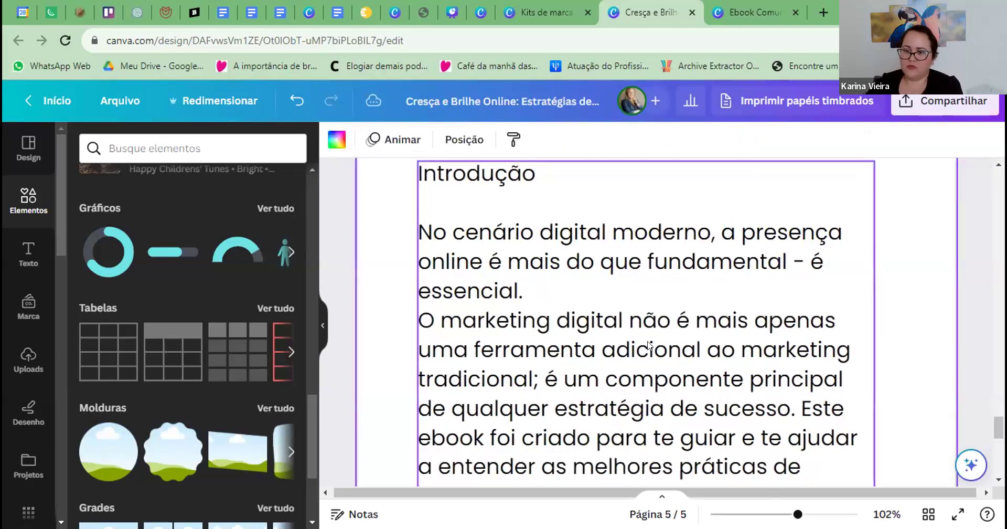
Split 'Este ebook' into its own paragraph with a blank line before it.
scroll(650, 359, down, 2)
click(807, 334)
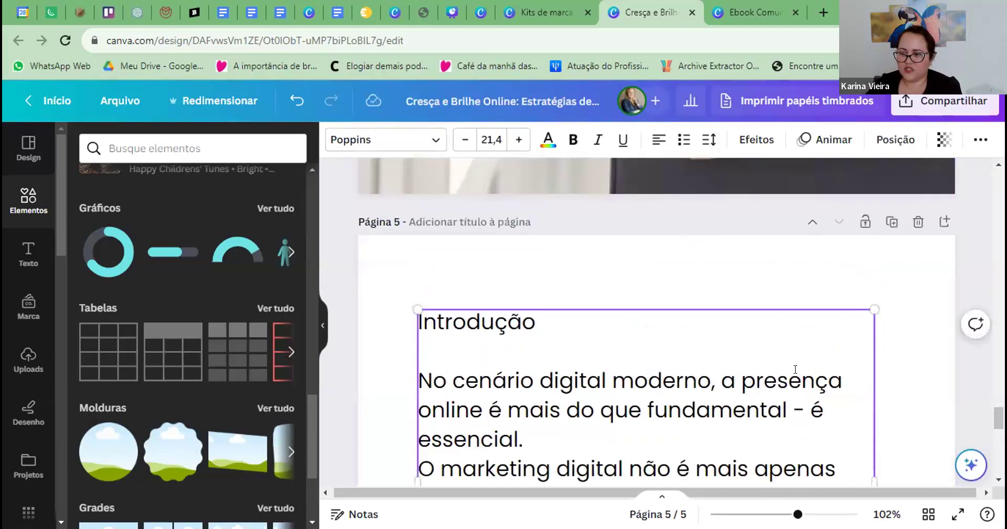
scroll(792, 367, down, 3)
click(801, 410)
key(Return)
key(Return)
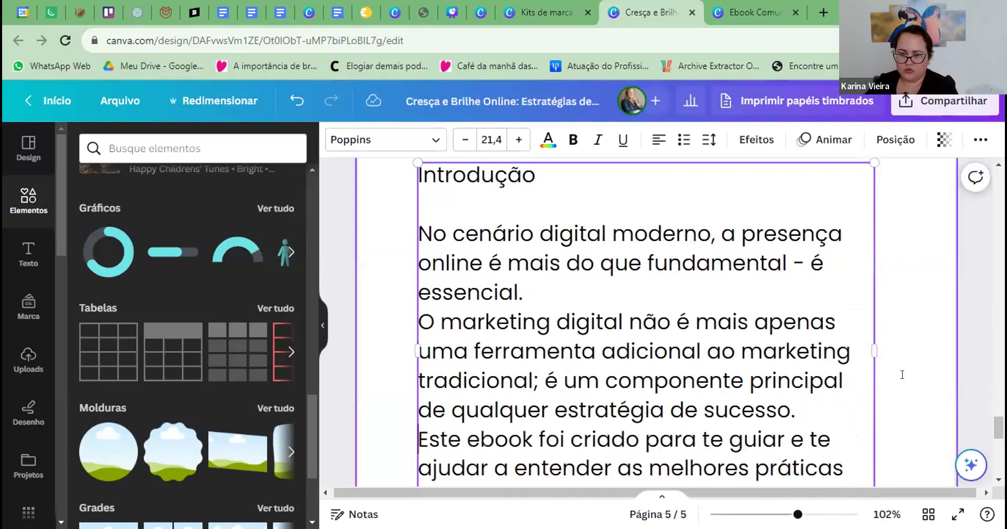
click(891, 391)
scroll(504, 337, up, 3)
Make the 'Introdução' heading bold at font size 24.
click(504, 337)
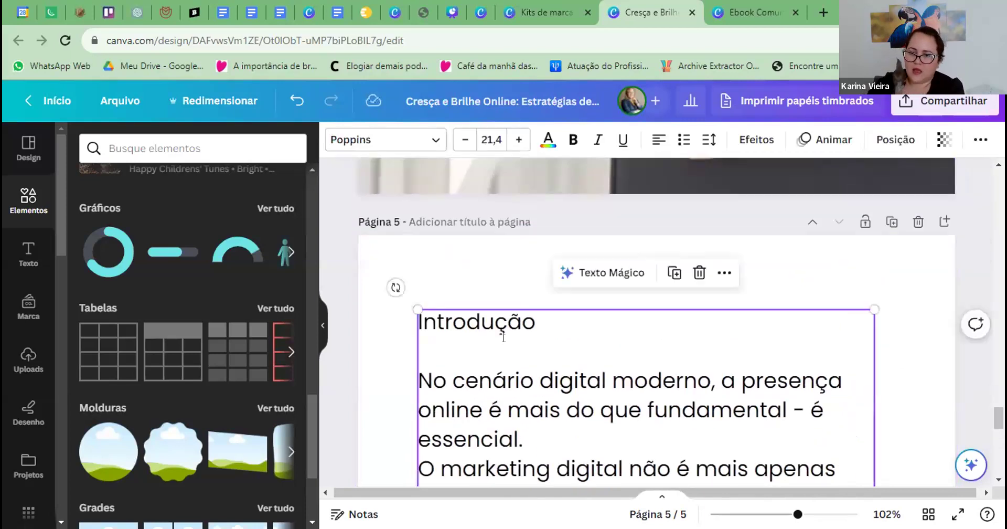
drag(536, 321, 411, 314)
click(573, 139)
click(492, 139)
text(24)
key(Return)
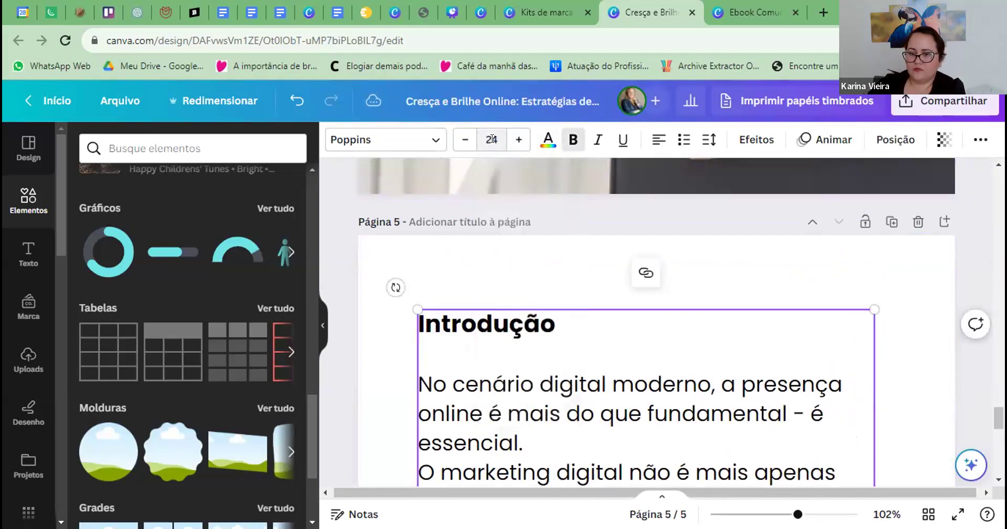
click(907, 292)
Select the text from 'O marketing' to 'de sucesso.', then reselect the whole text box.
scroll(886, 341, down, 3)
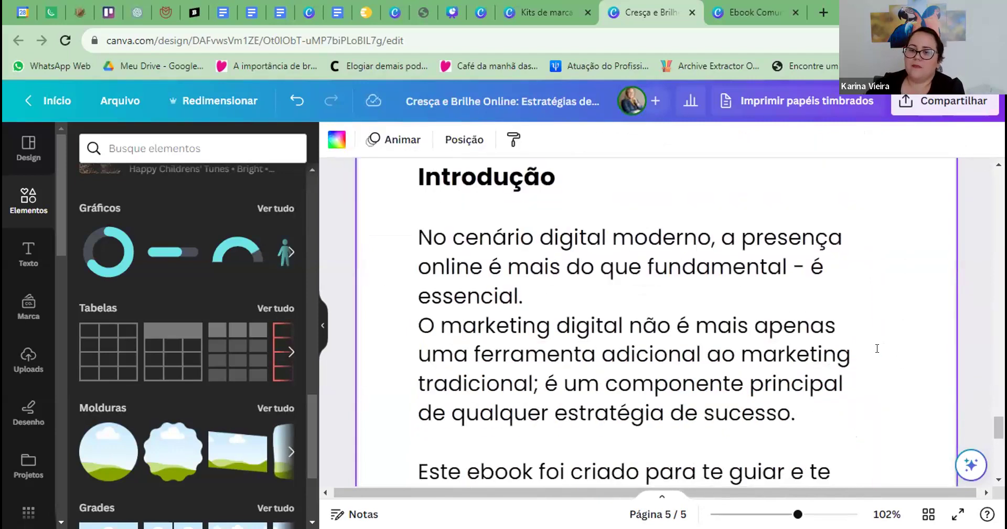
scroll(871, 352, down, 3)
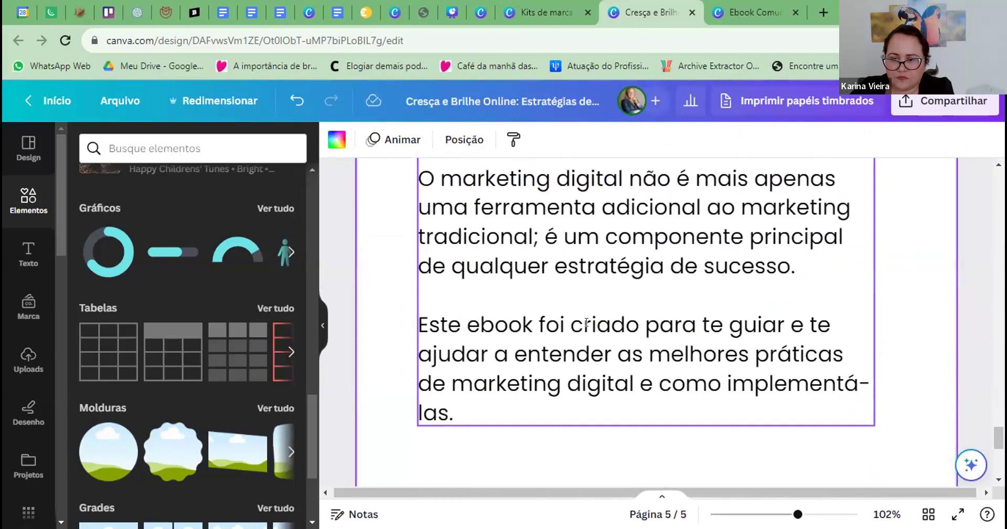
scroll(587, 323, up, 2)
click(453, 276)
scroll(453, 276, up, 5)
scroll(453, 276, down, 3)
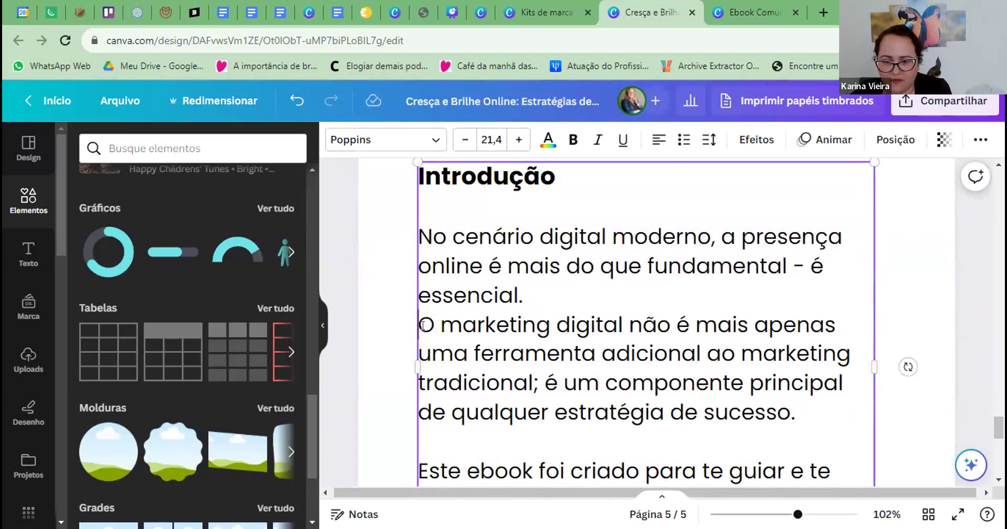
drag(414, 317, 800, 399)
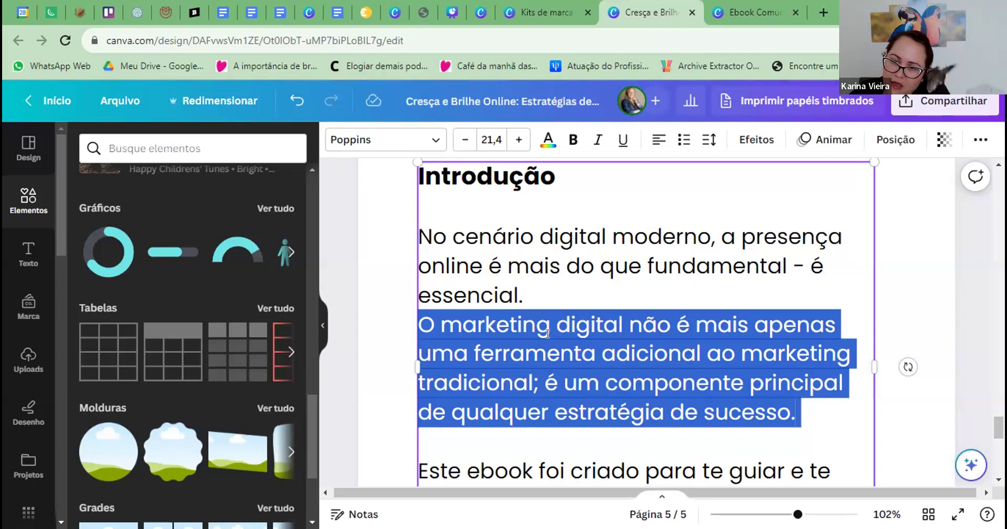
right_click(564, 327)
key(Escape)
click(660, 364)
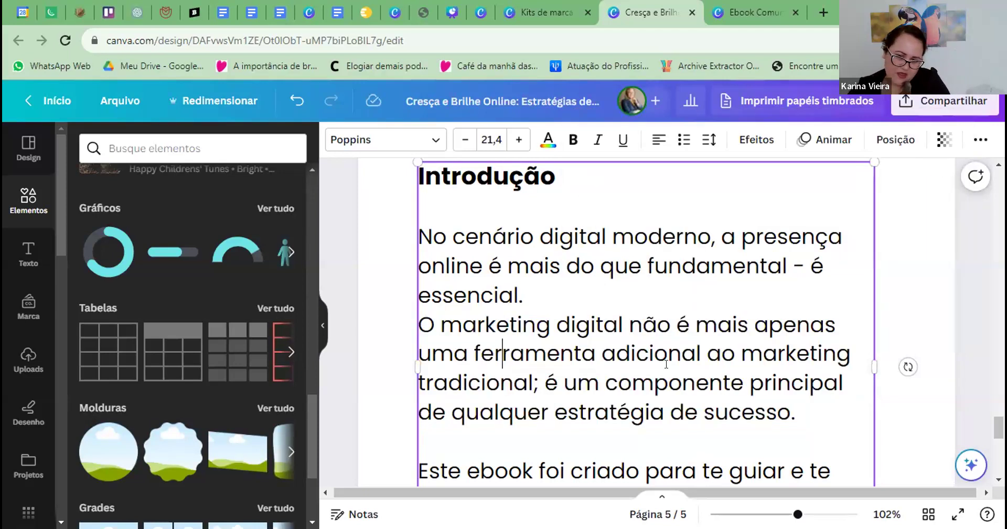
scroll(866, 288, up, 3)
click(889, 355)
click(663, 326)
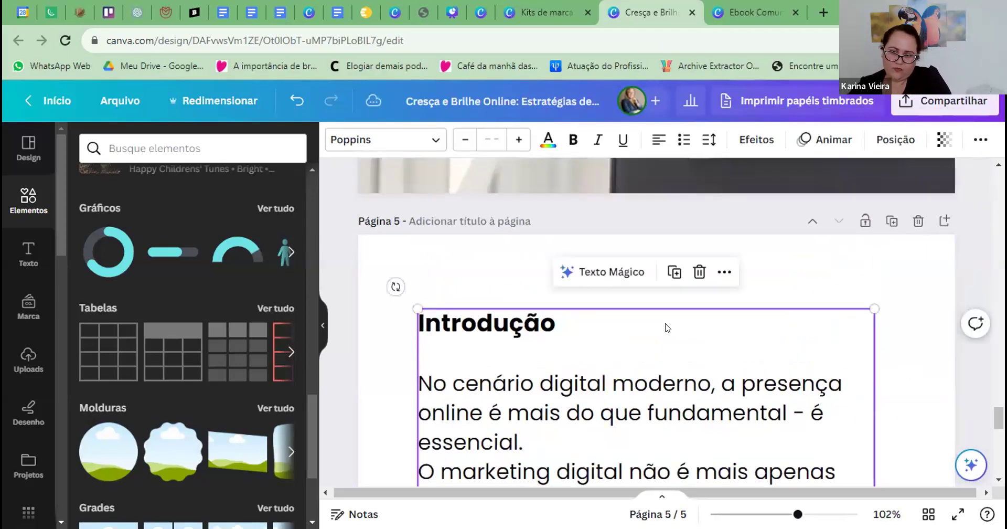
Extend the introduction with Texto Mágico's 'Continue escrevendo' and review the generated paragraphs.
click(611, 272)
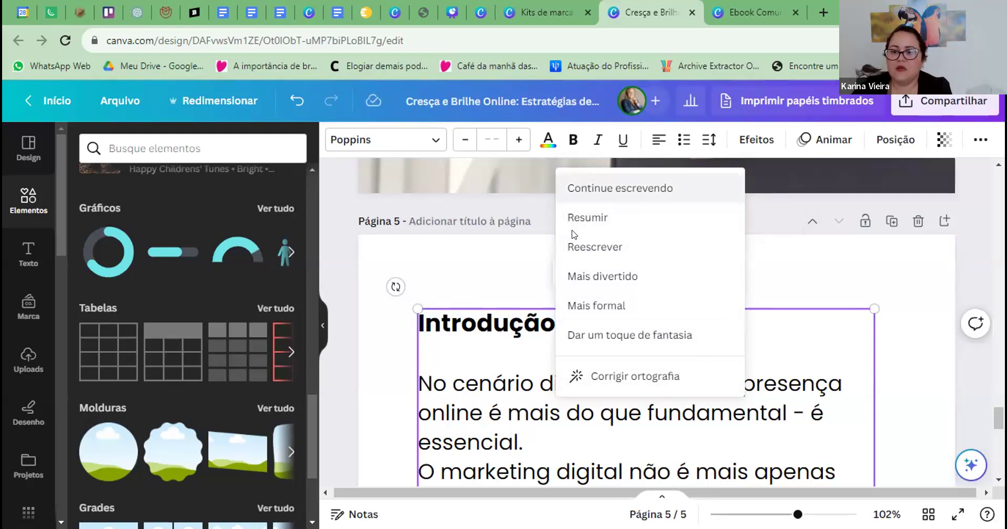
click(621, 185)
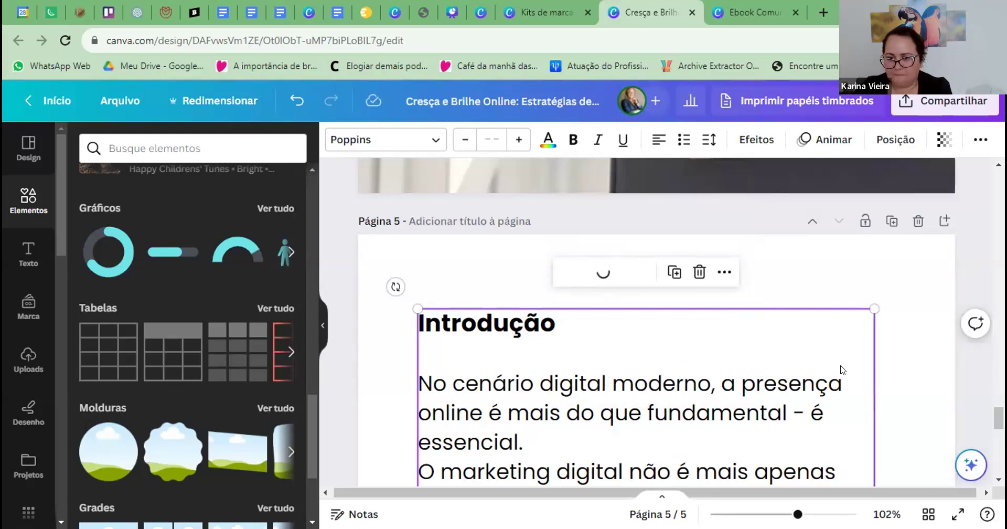
scroll(850, 362, down, 4)
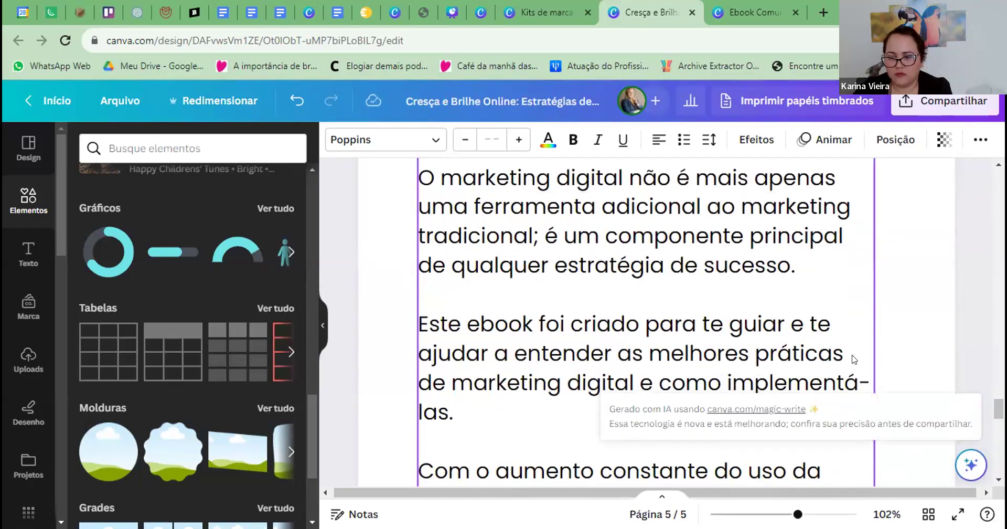
scroll(769, 289, down, 7)
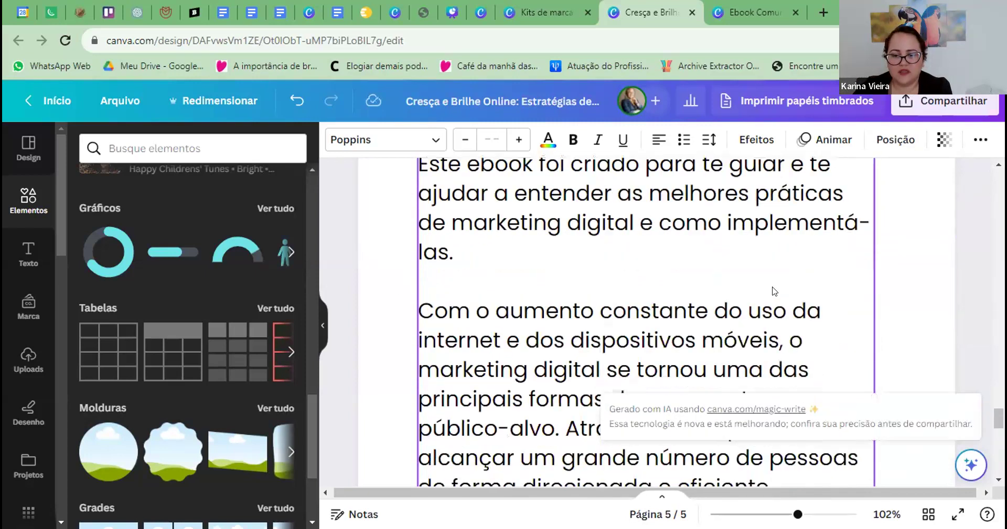
scroll(796, 281, up, 8)
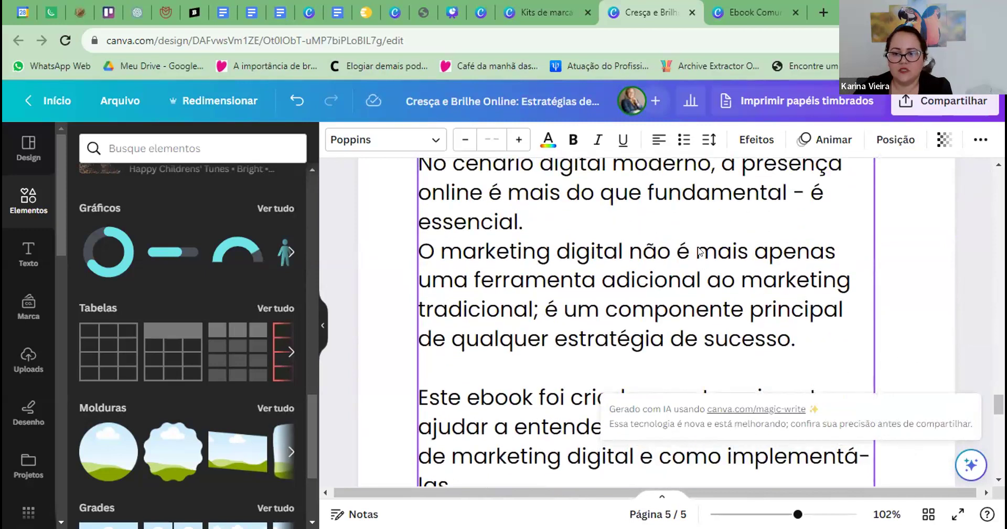
scroll(703, 264, up, 4)
click(886, 454)
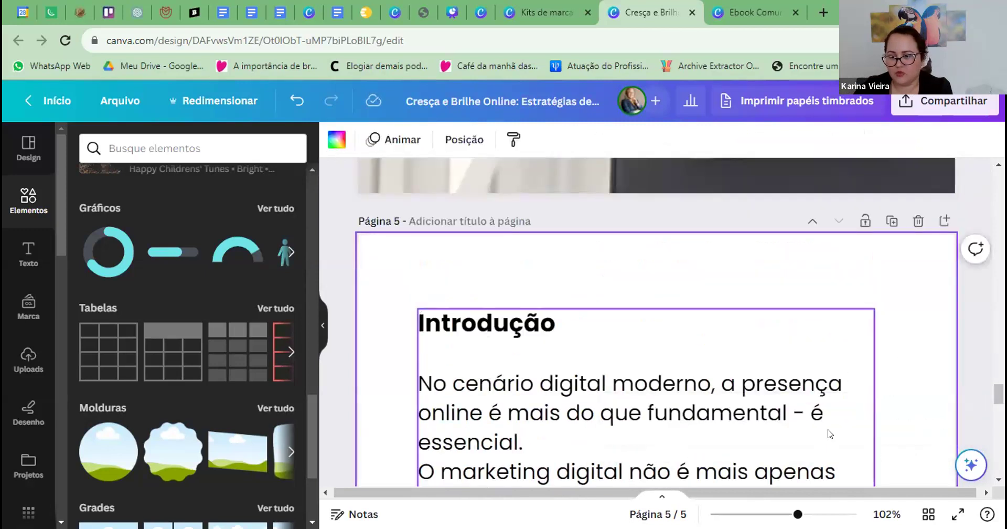
Set the introduction text box's font size to 18.
scroll(839, 446, down, 1)
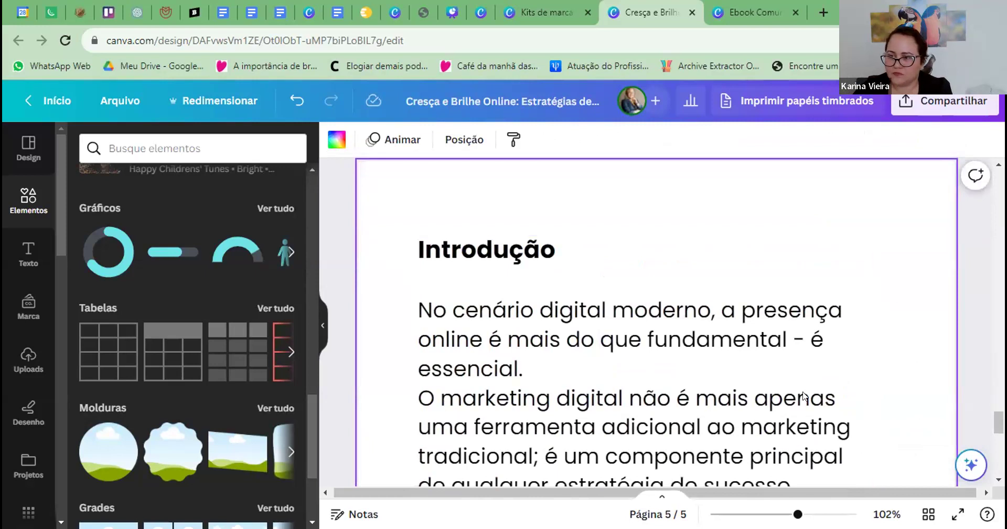
scroll(862, 458, down, 5)
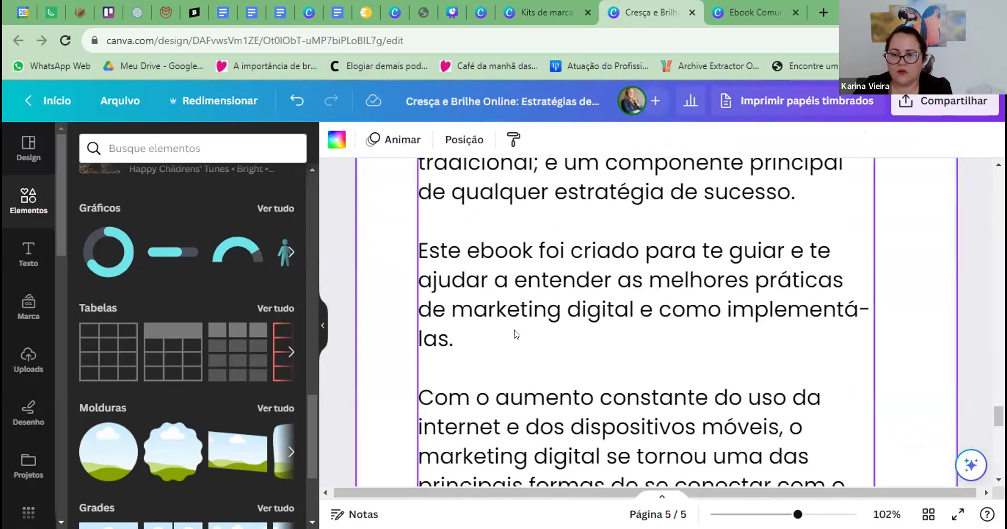
click(475, 360)
scroll(474, 359, down, 3)
scroll(455, 344, up, 10)
scroll(456, 344, down, 10)
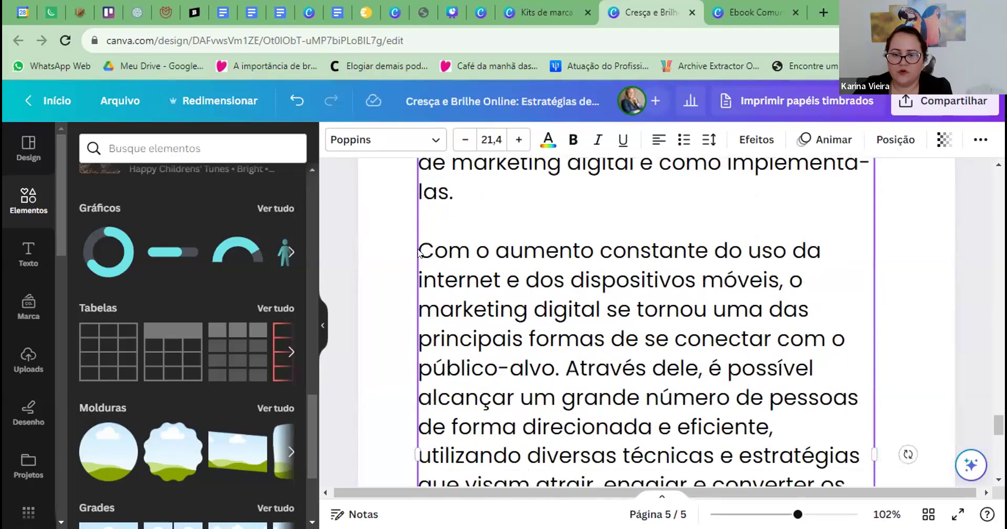
drag(418, 247, 822, 461)
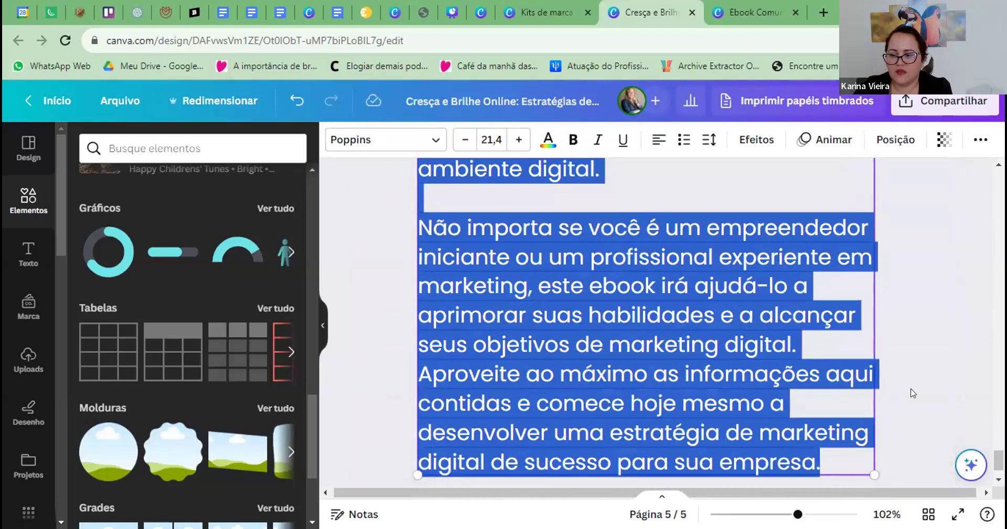
click(771, 174)
scroll(715, 197, up, 10)
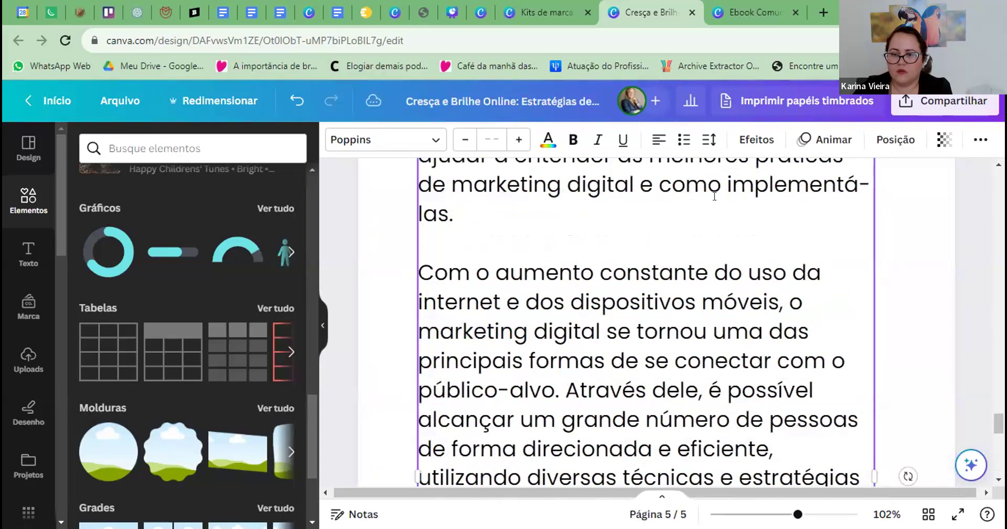
click(492, 138)
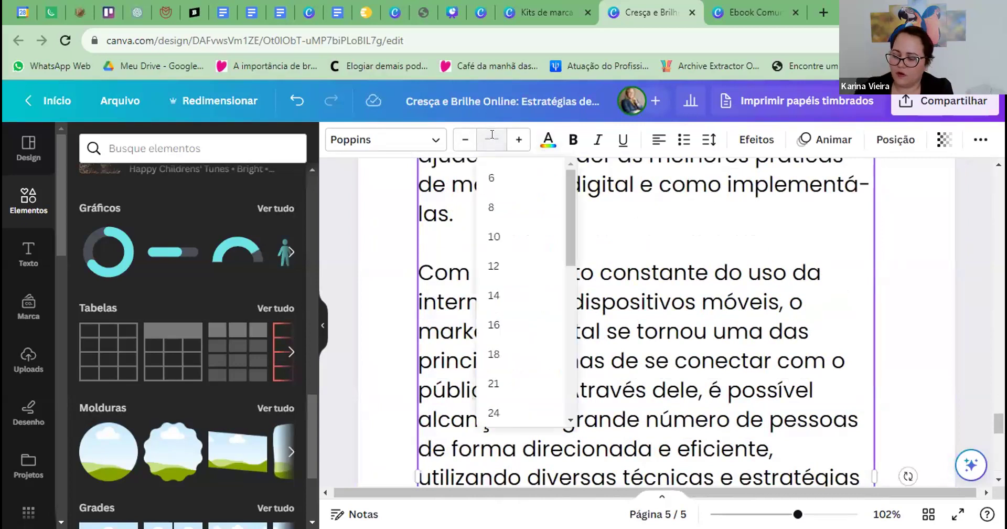
text(18)
key(Return)
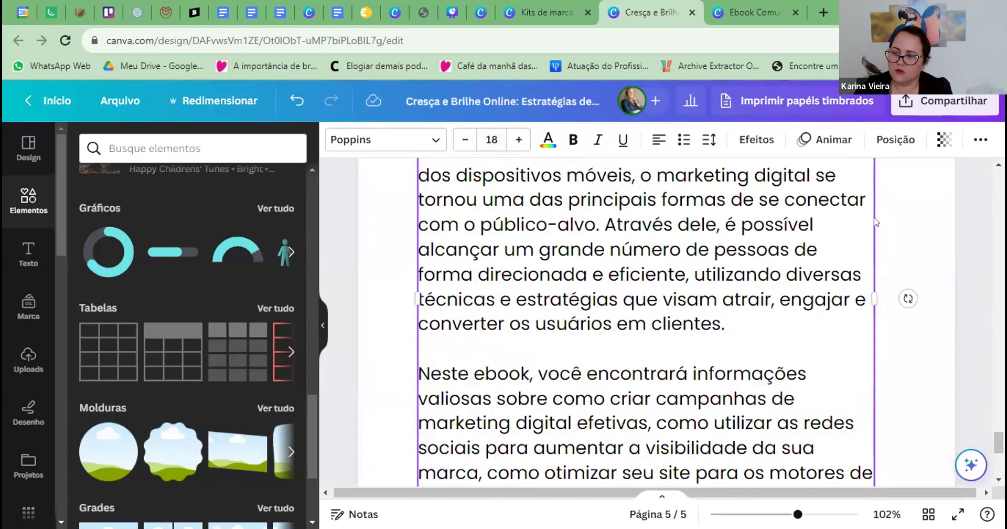
click(897, 263)
Delete the blank lines before 'Este ebook', 'Com o aumento', 'Neste ebook' and 'Não importa'.
scroll(884, 281, up, 10)
scroll(880, 288, down, 3)
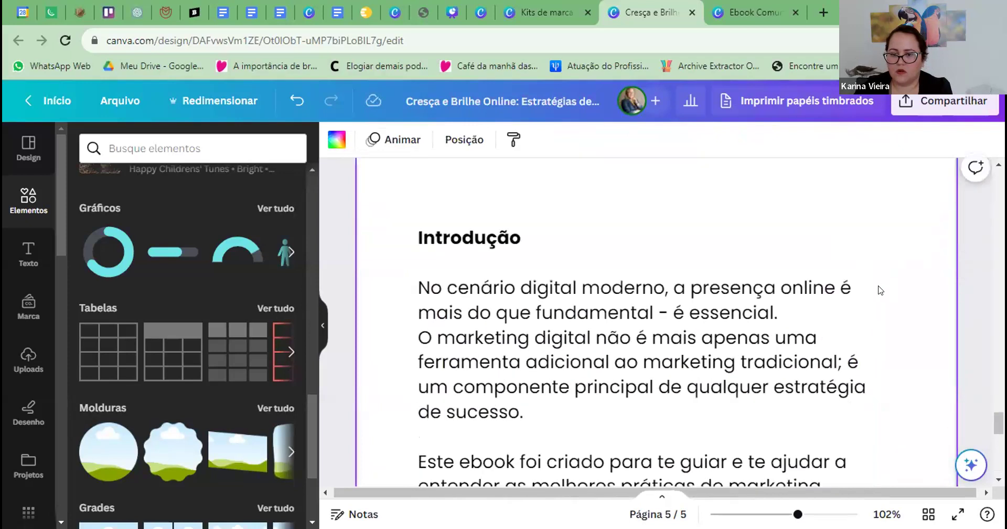
scroll(864, 297, down, 2)
click(546, 315)
scroll(546, 314, up, 4)
scroll(527, 394, down, 1)
scroll(527, 394, down, 2)
click(477, 375)
key(Delete)
click(423, 450)
key(Delete)
scroll(657, 412, down, 9)
click(602, 205)
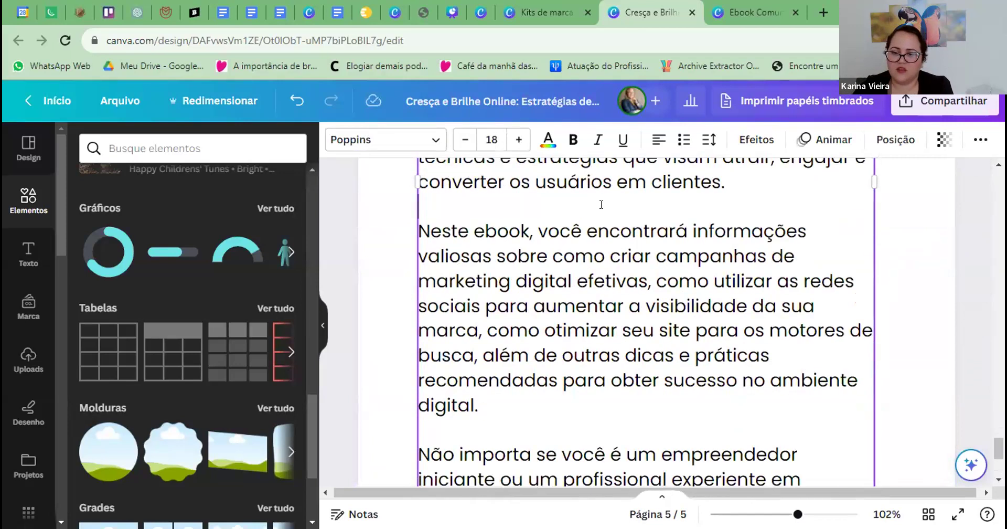
key(Delete)
click(458, 411)
key(Delete)
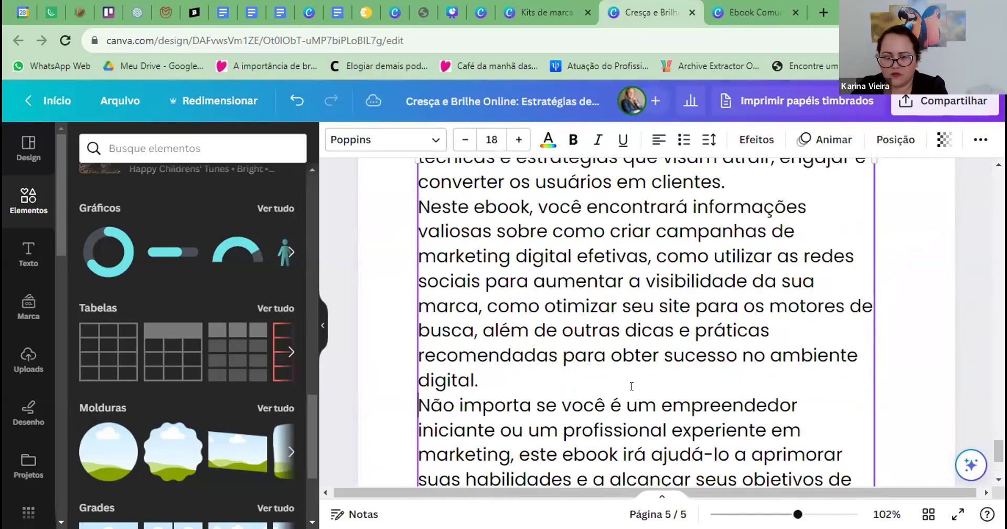
Duplicate the Introdução page to create page 6.
scroll(634, 420, down, 3)
scroll(789, 407, up, 12)
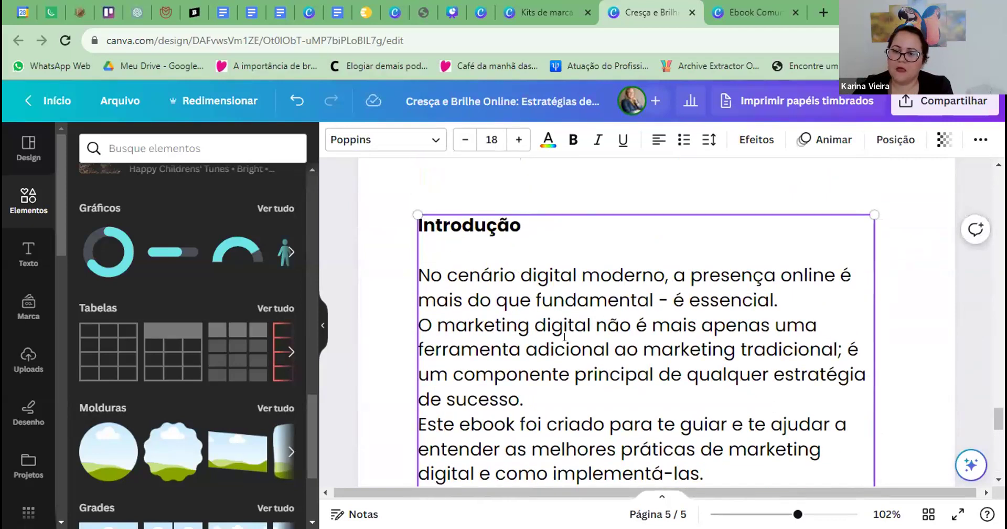
scroll(564, 336, down, 5)
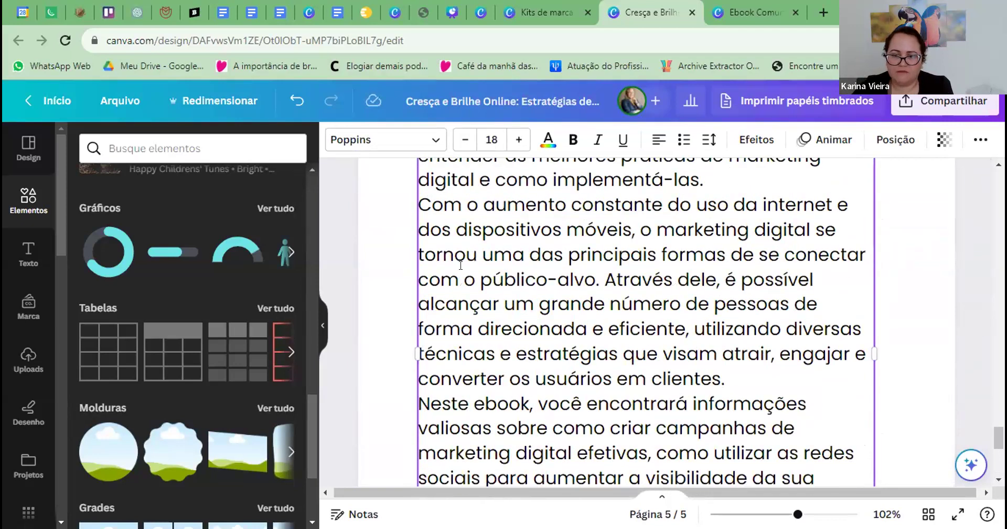
scroll(461, 265, up, 3)
scroll(693, 346, up, 5)
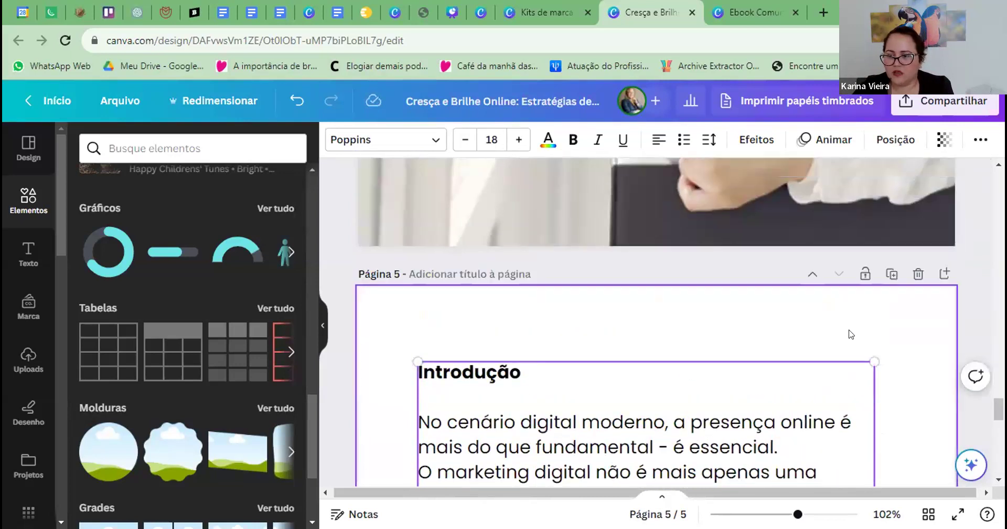
click(892, 336)
scroll(664, 409, down, 12)
Move the 'Com o aumento constante' paragraph to just after 'de sucesso.' on page 5.
scroll(664, 409, up, 10)
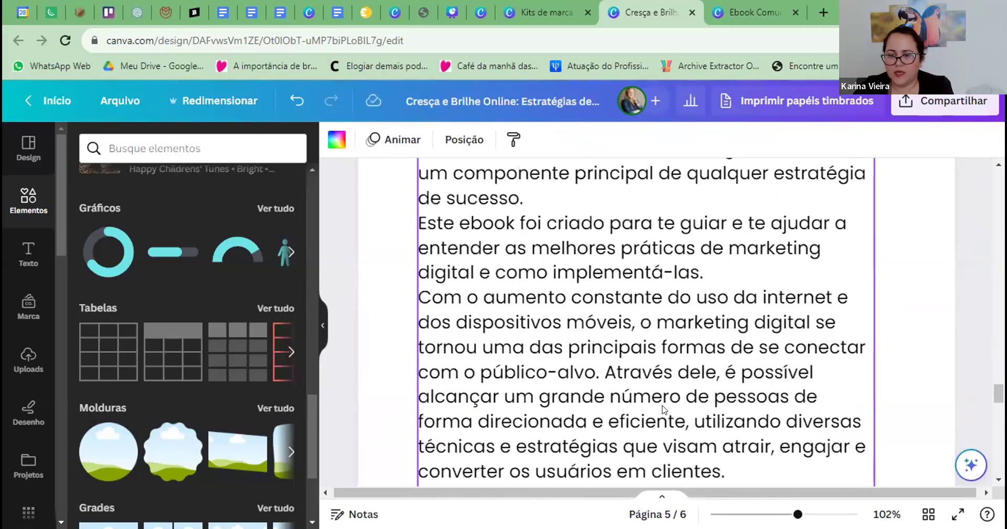
click(573, 312)
scroll(573, 312, down, 3)
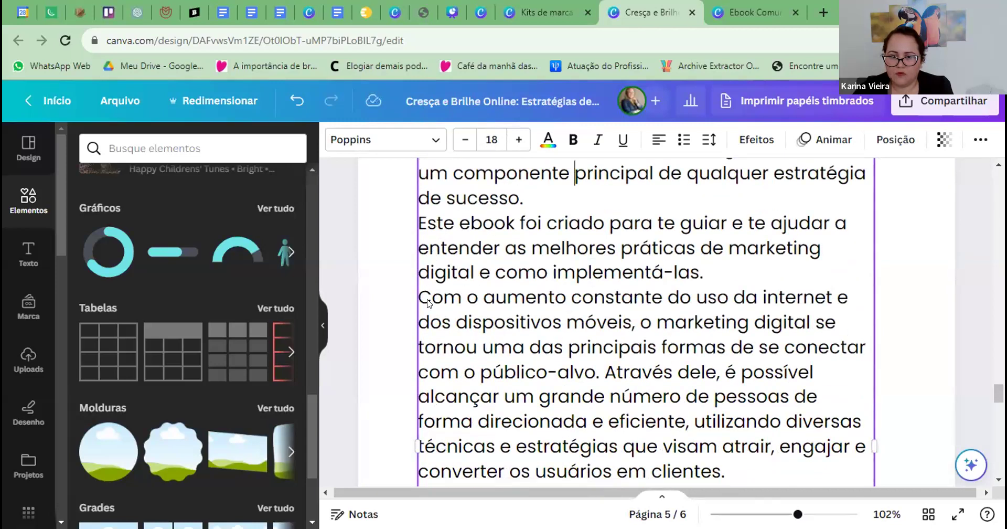
drag(440, 298, 739, 467)
key(ctrl+c)
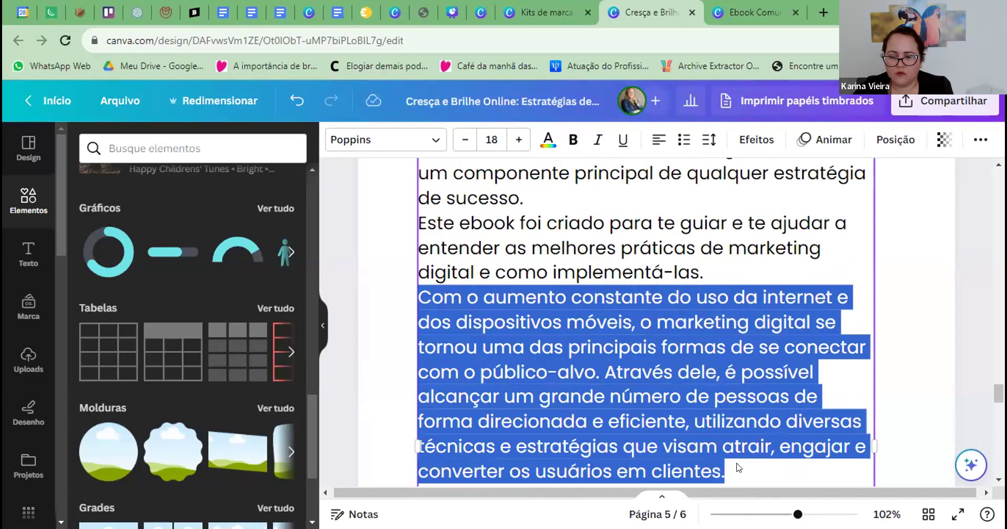
key(BackSpace)
scroll(577, 315, up, 4)
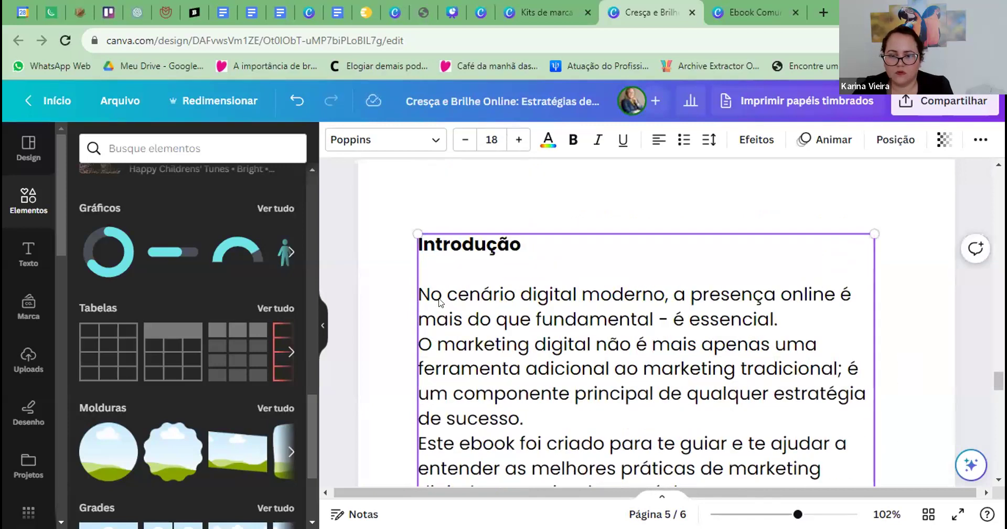
drag(418, 294, 537, 296)
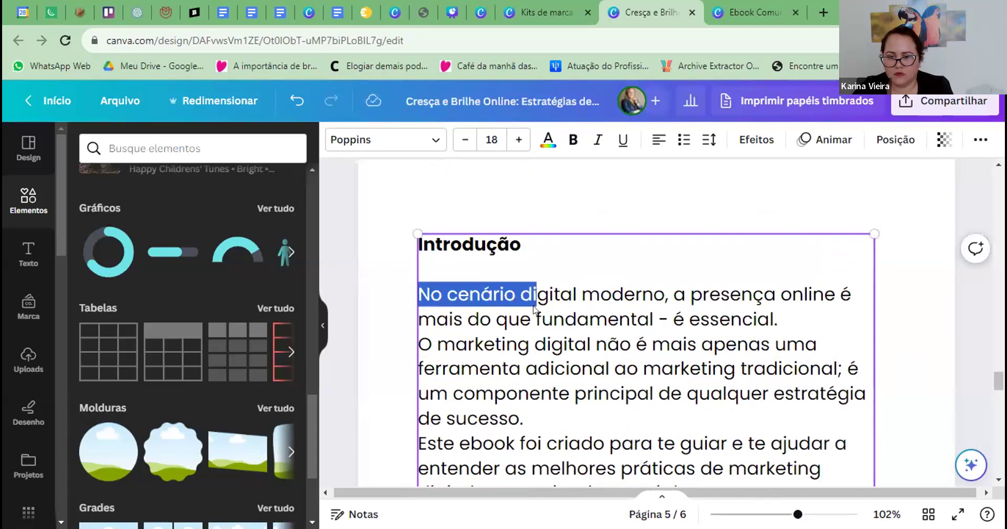
click(472, 299)
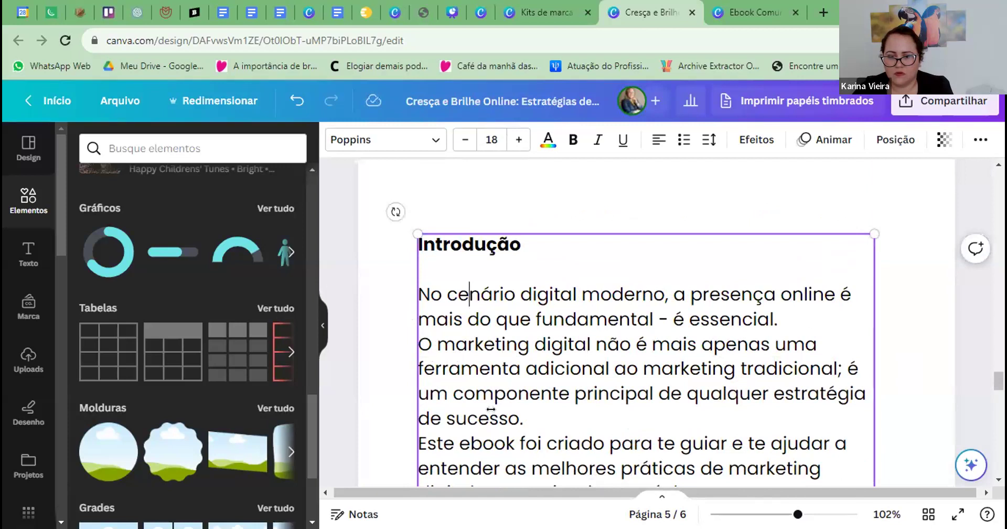
click(528, 412)
key(ctrl+v)
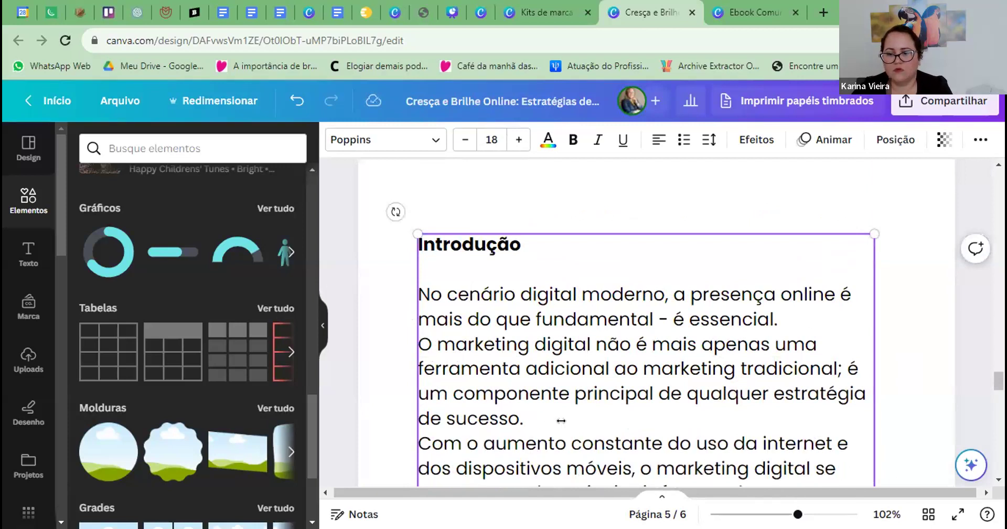
Cut the 'Neste ebook' paragraphs from page 5 and the repeated opening paragraphs from page 6.
scroll(560, 420, down, 7)
drag(415, 372, 764, 444)
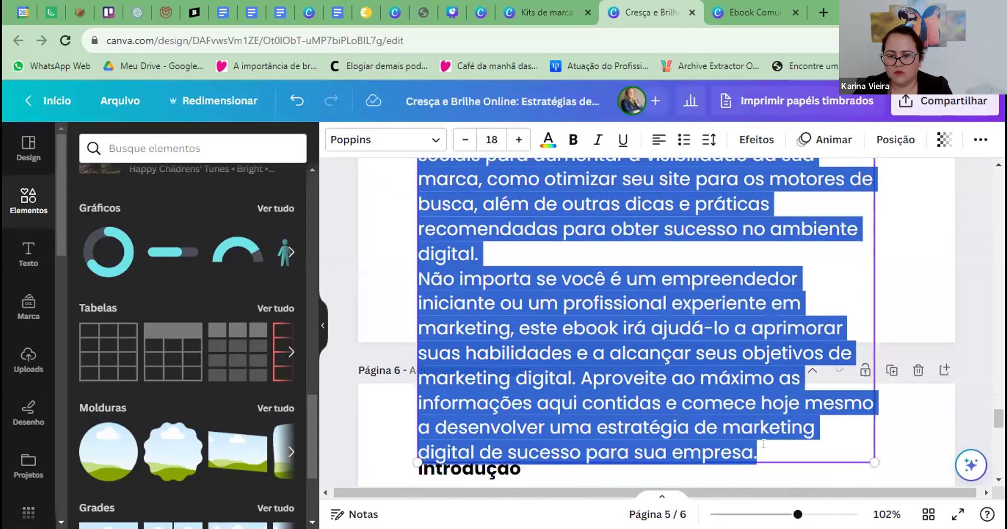
key(ctrl+x)
scroll(506, 355, down, 4)
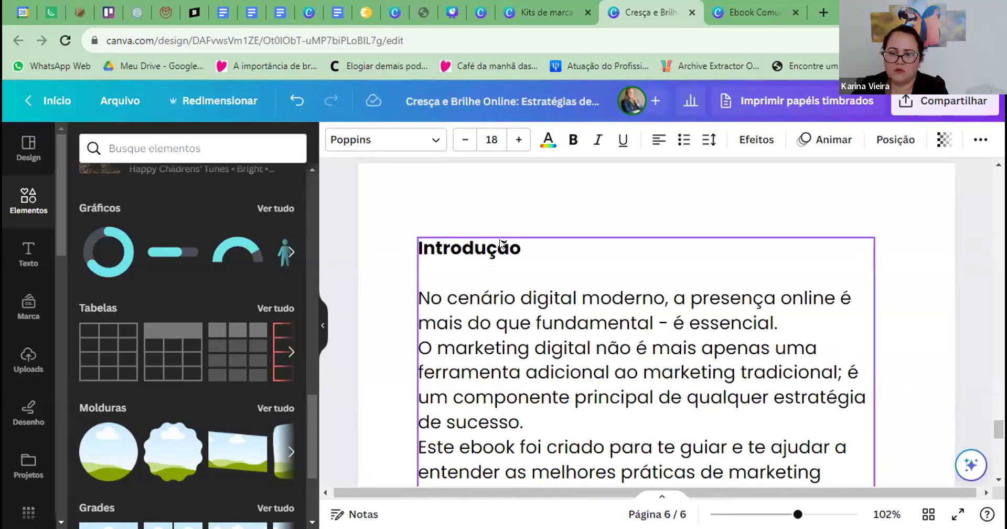
click(501, 243)
click(420, 254)
drag(419, 254, 730, 433)
key(ctrl+x)
scroll(637, 336, up, 5)
key(Delete)
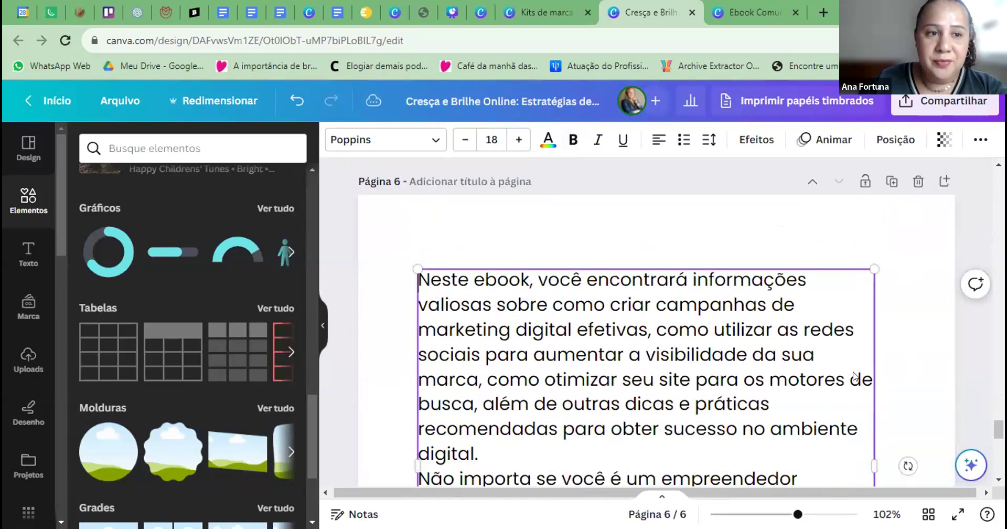
click(881, 360)
Add blank lines after 'essencial.', 'de sucesso.' and 'clientes.', and split off 'Através dele' as its own paragraph.
scroll(881, 360, down, 5)
scroll(885, 362, up, 4)
scroll(885, 362, up, 10)
scroll(723, 361, down, 3)
click(668, 270)
scroll(758, 254, up, 4)
scroll(796, 329, down, 1)
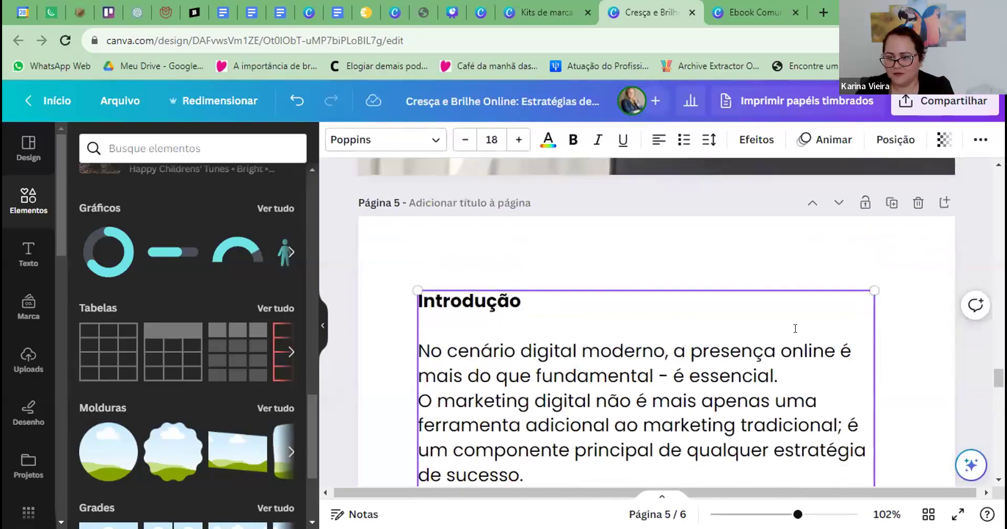
scroll(795, 328, down, 2)
key(Return)
click(529, 373)
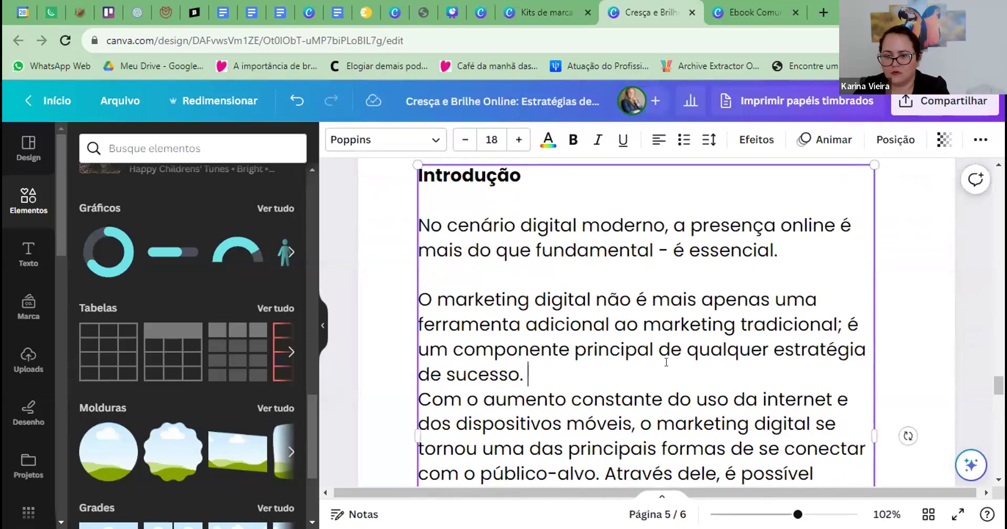
key(Return)
scroll(808, 352, down, 3)
click(610, 352)
key(Return)
key(Return)
scroll(724, 394, down, 3)
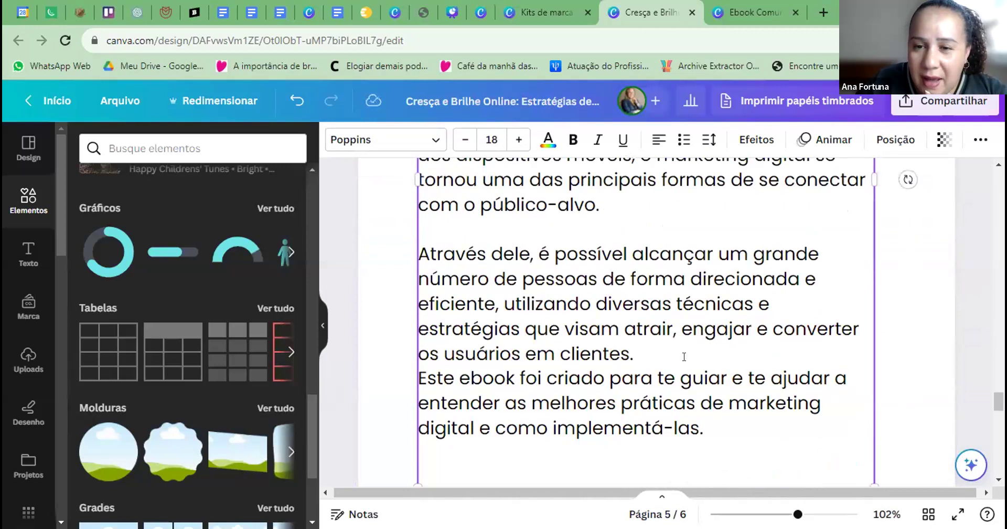
key(Return)
scroll(787, 362, down, 3)
click(914, 375)
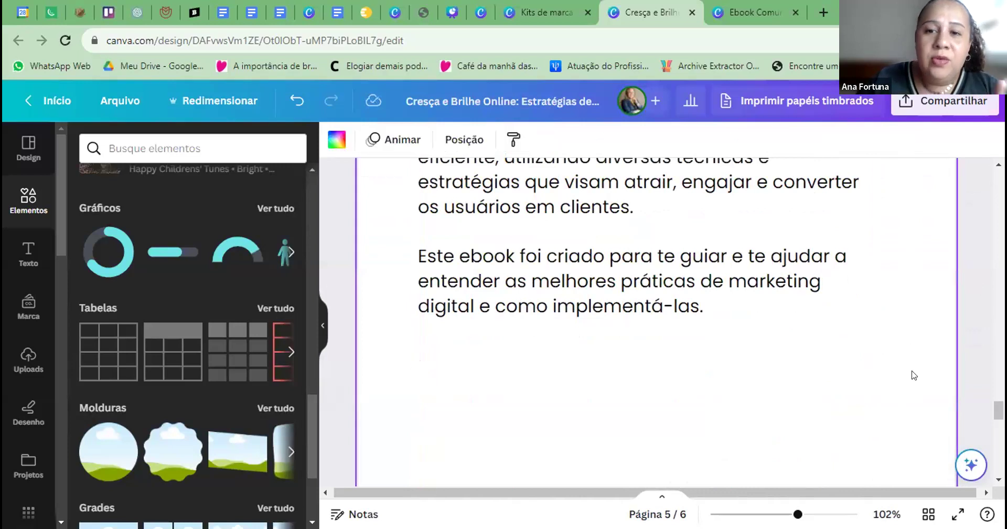
Check page 5's text, highlighting the 'O marketing digital' paragraph.
scroll(866, 396, down, 4)
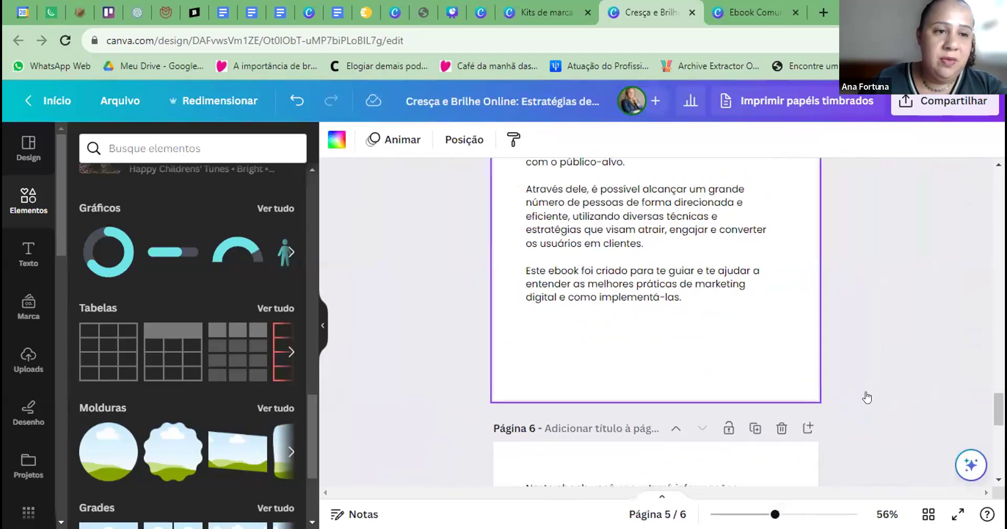
scroll(867, 397, up, 4)
scroll(867, 398, up, 1)
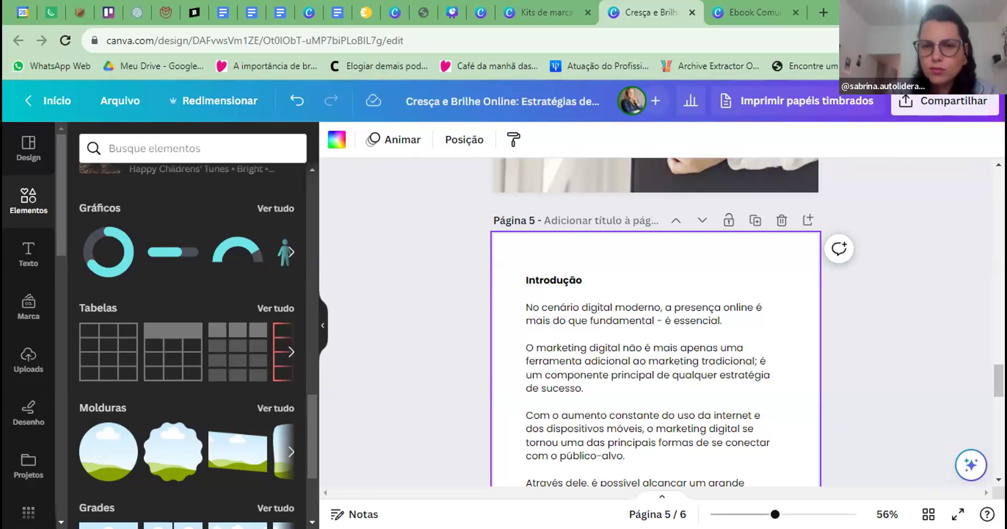
click(568, 348)
drag(569, 348, 585, 388)
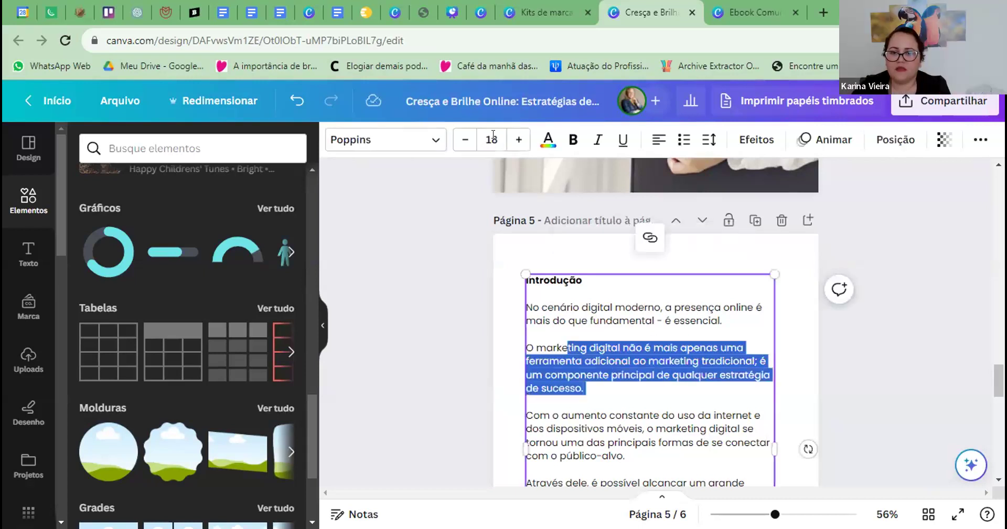
click(800, 352)
Paste a dark-red square shape onto the Introdução page.
scroll(766, 350, down, 8)
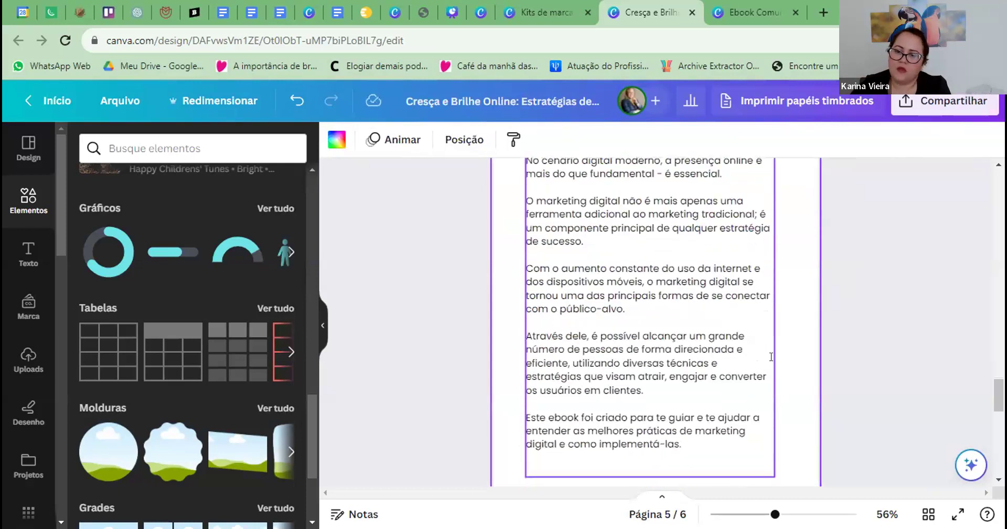
scroll(768, 367, up, 6)
scroll(770, 385, up, 3)
scroll(769, 378, down, 5)
scroll(763, 315, up, 5)
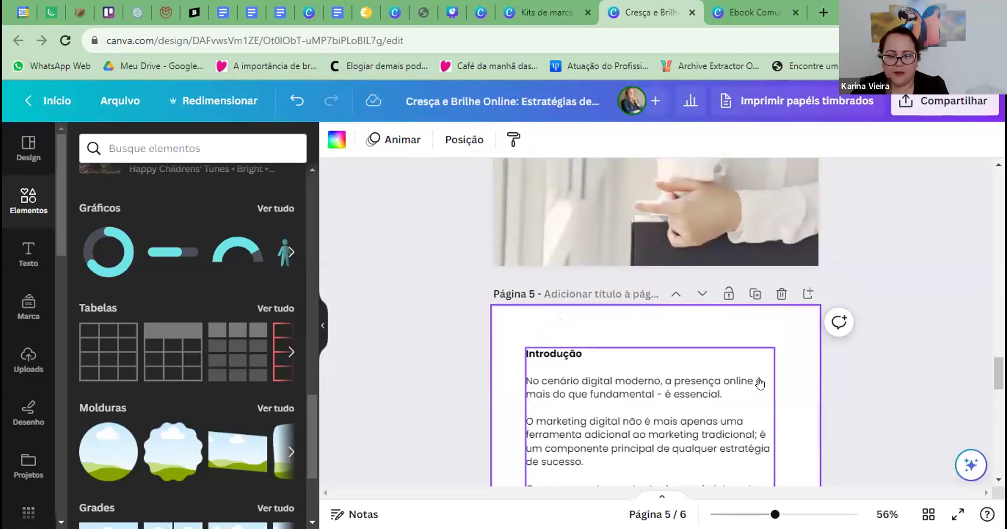
key(ctrl+v)
Drag the red shape up to page 5's top edge as a header bar.
scroll(750, 380, up, 4)
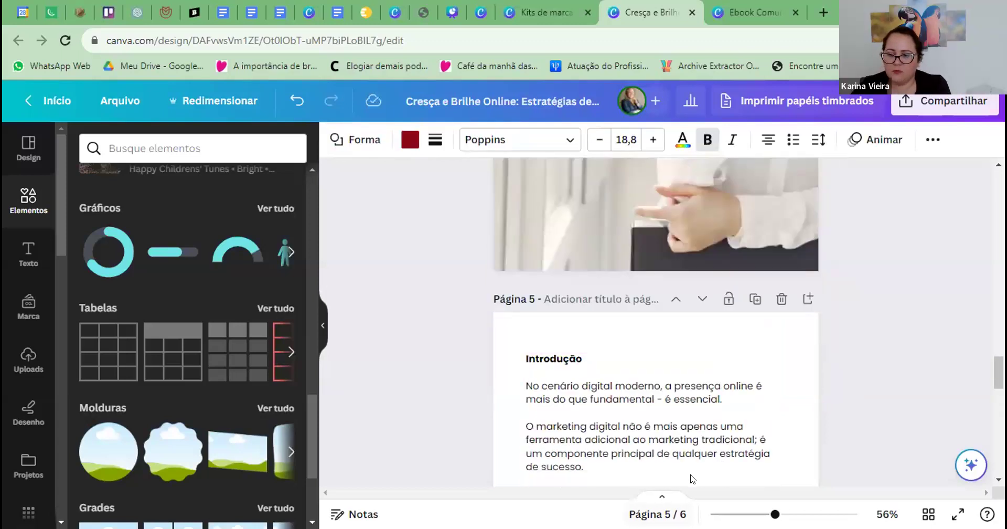
scroll(777, 388, down, 3)
drag(669, 399, 840, 310)
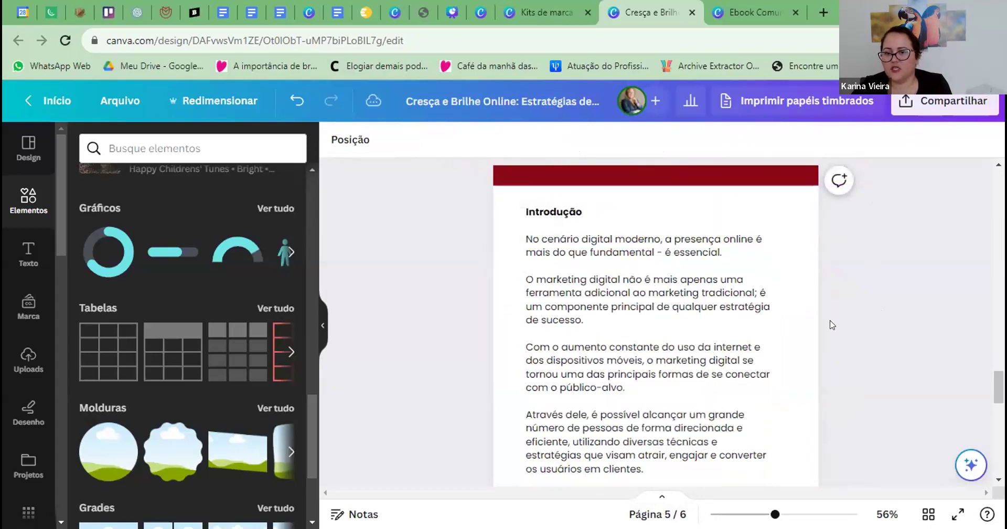
scroll(837, 337, up, 5)
scroll(841, 337, down, 3)
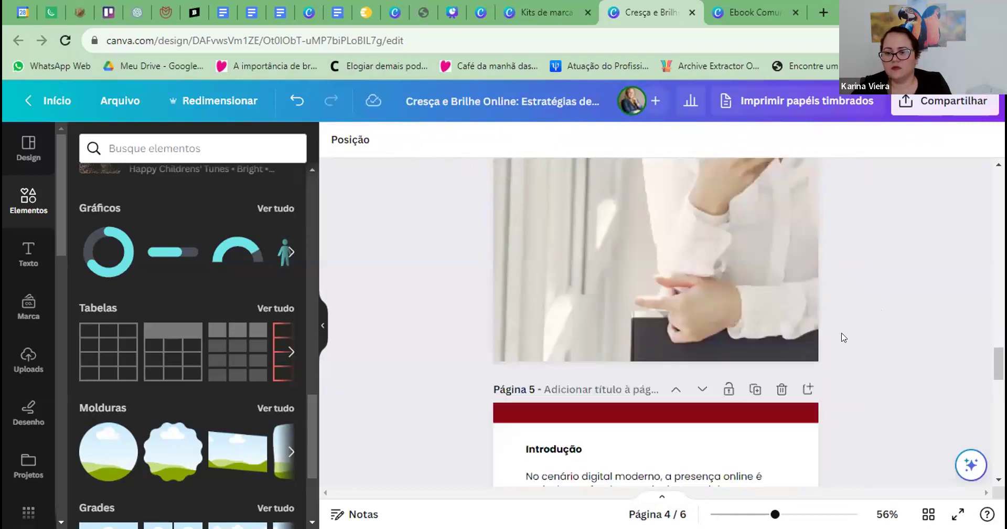
click(700, 395)
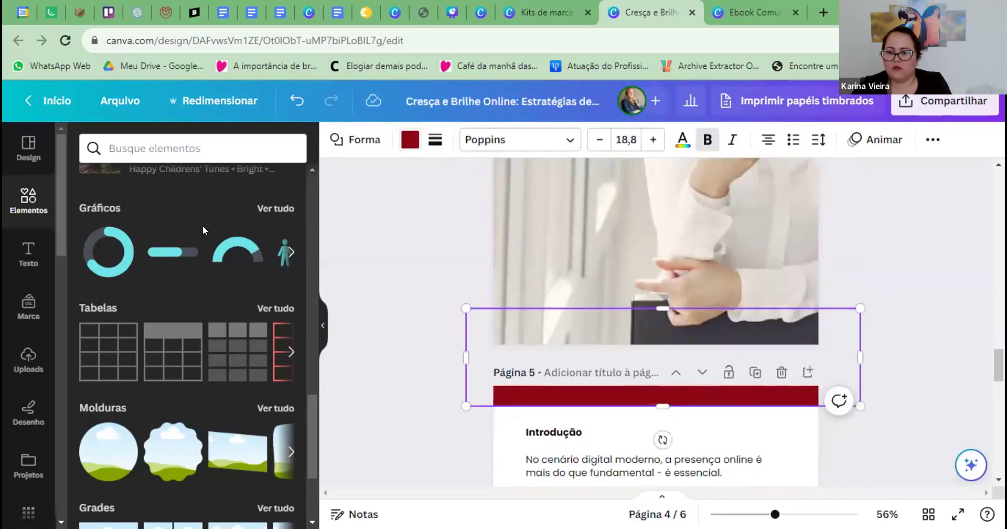
click(913, 356)
Check page 5's header bar, then scroll up to the copyright page.
scroll(914, 360, up, 10)
scroll(915, 360, down, 8)
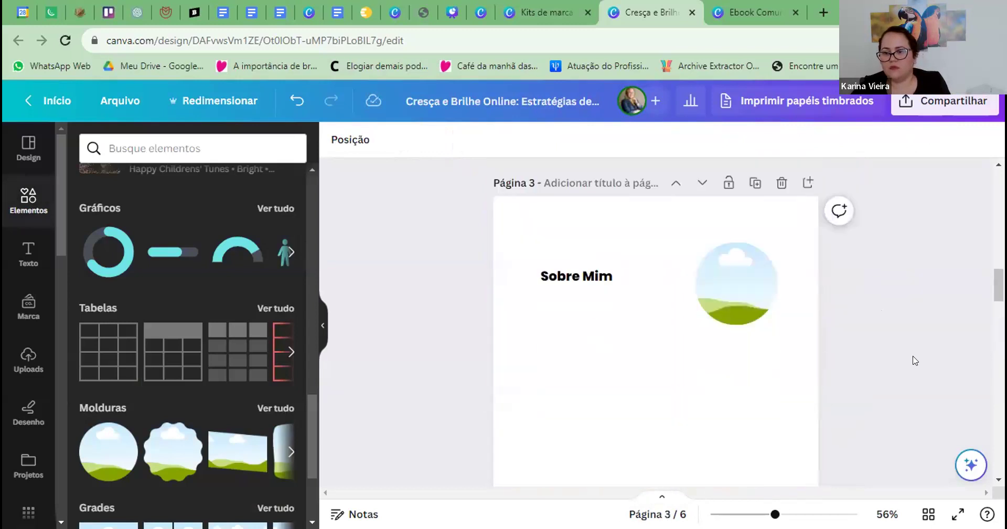
click(634, 459)
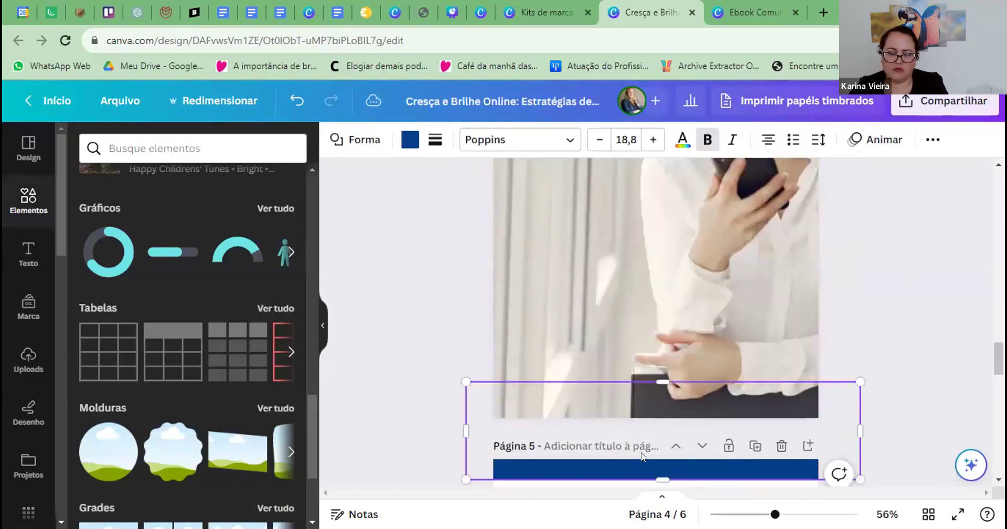
scroll(829, 308, up, 5)
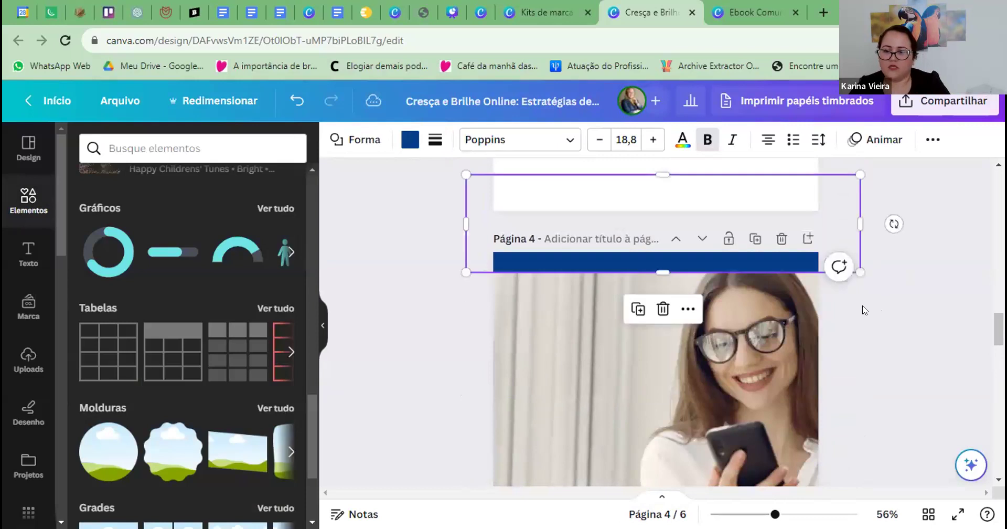
click(850, 323)
scroll(845, 336, up, 5)
scroll(861, 340, up, 2)
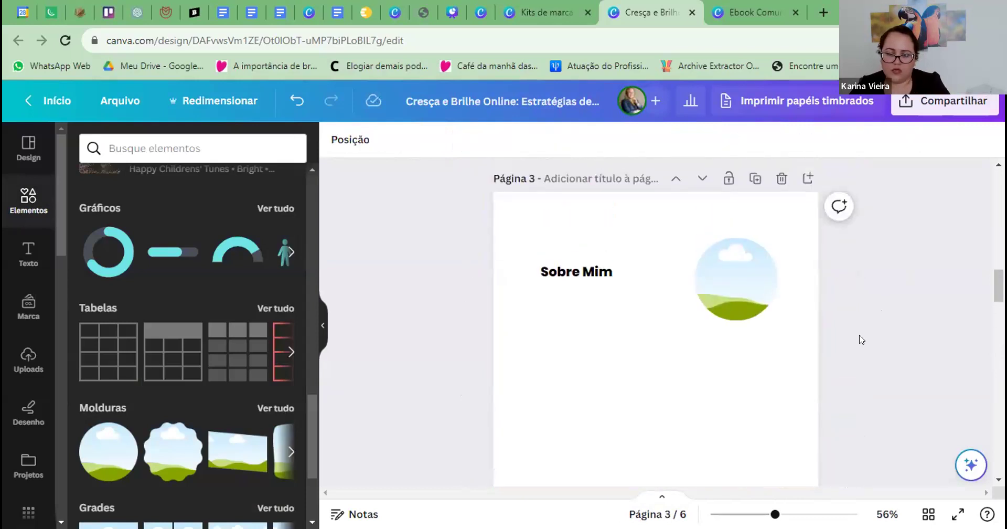
scroll(866, 344, up, 3)
scroll(866, 345, up, 8)
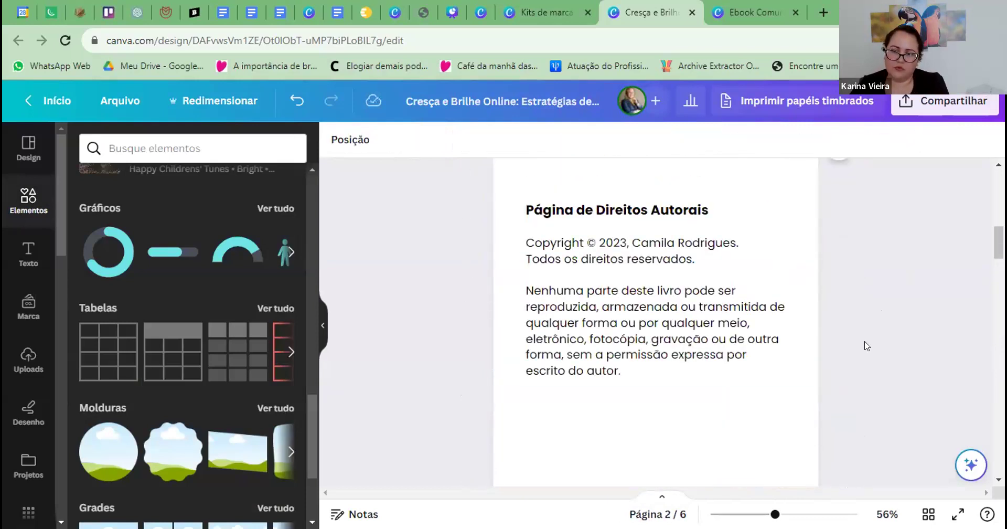
scroll(864, 347, up, 3)
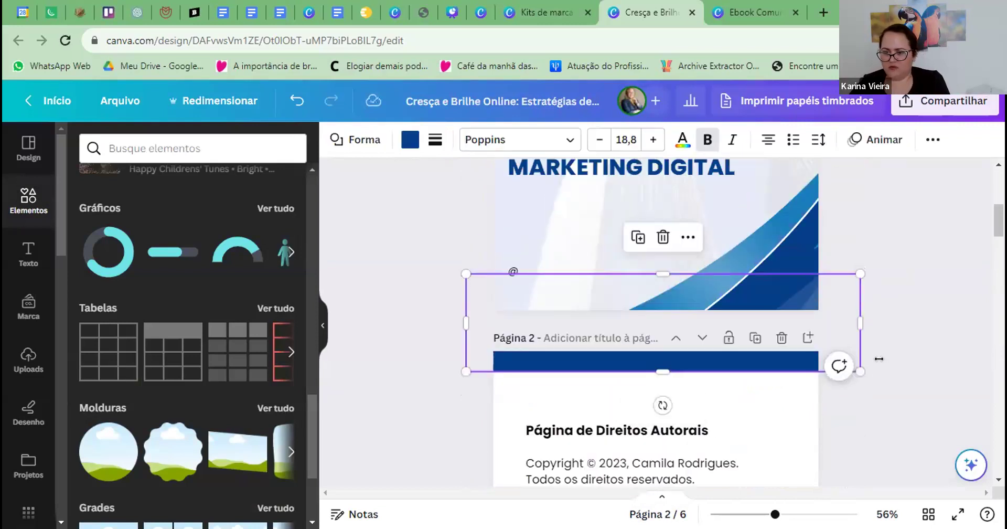
scroll(922, 371, down, 3)
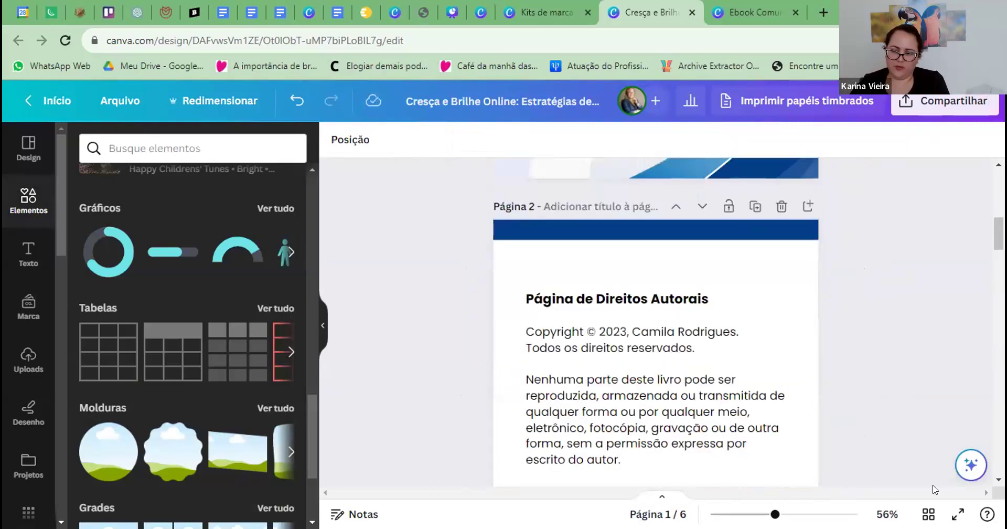
View all six pages in grid view, then open page 5 in the editor.
click(929, 514)
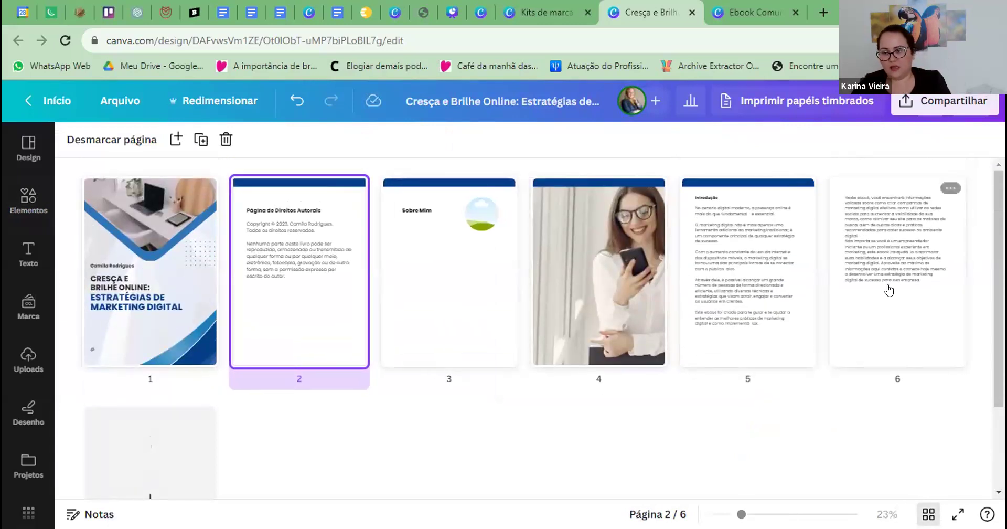
double_click(766, 279)
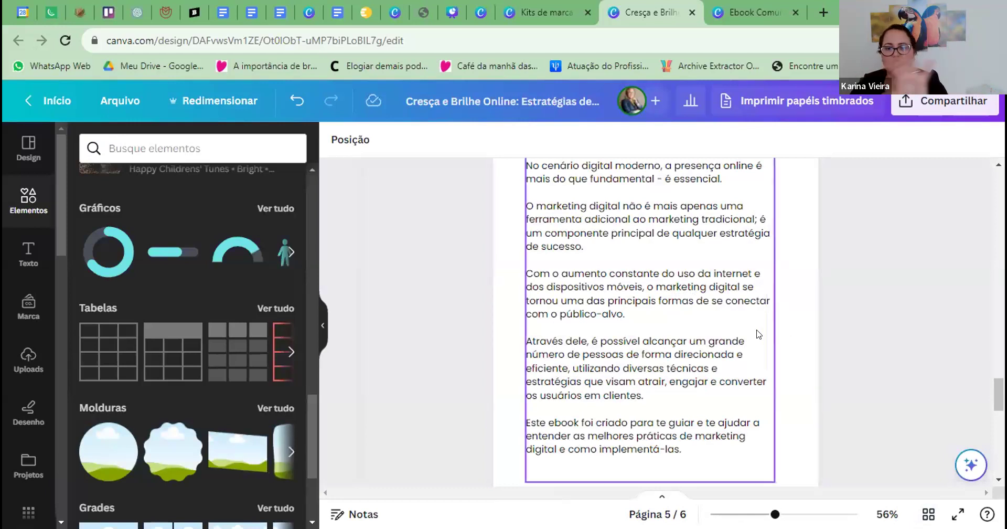
Break page 6's text after 'digital.' and before 'Aproveite' into separate paragraphs.
scroll(753, 333, down, 10)
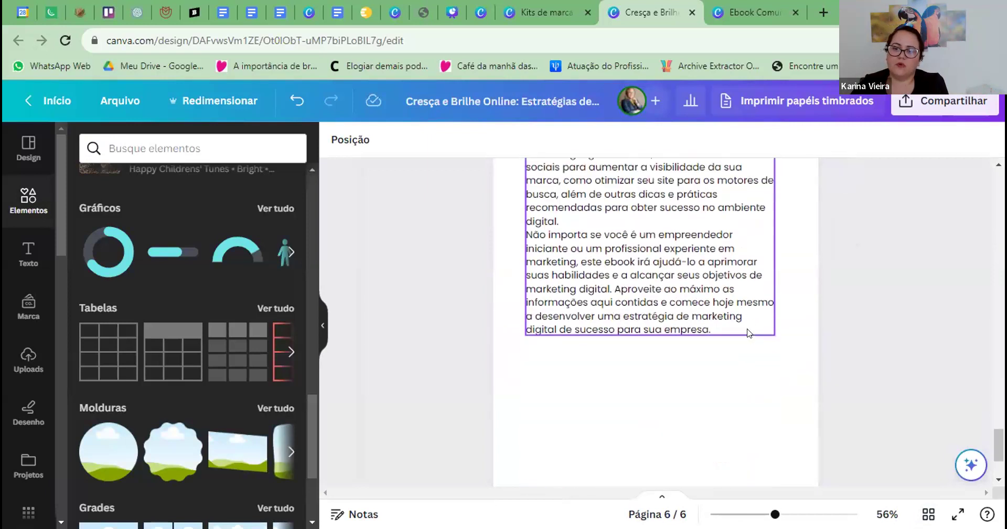
scroll(751, 331, up, 3)
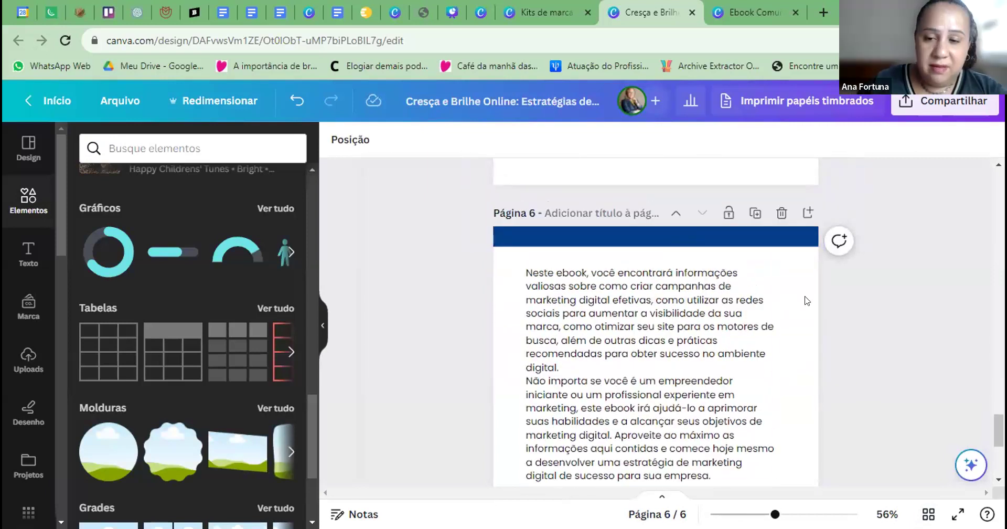
click(598, 362)
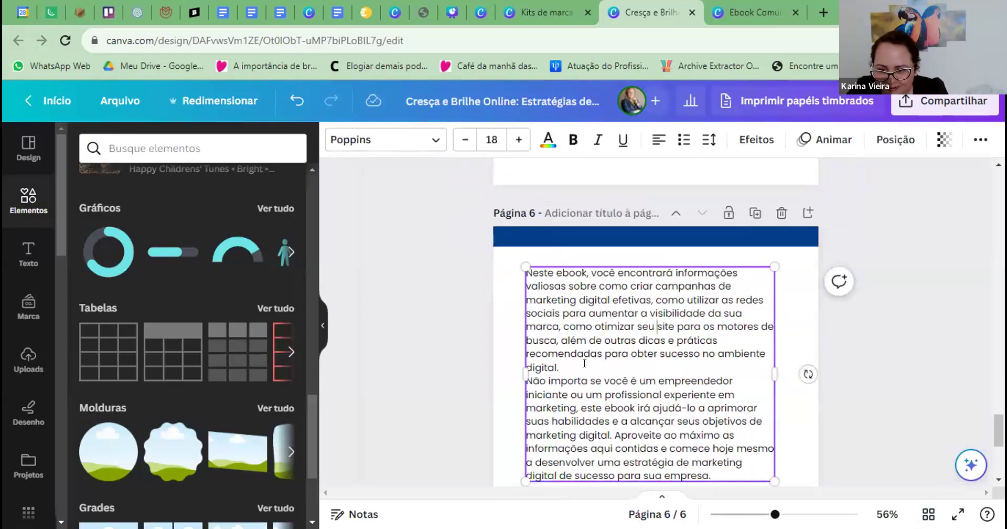
key(Return)
key(Return)
scroll(704, 384, down, 2)
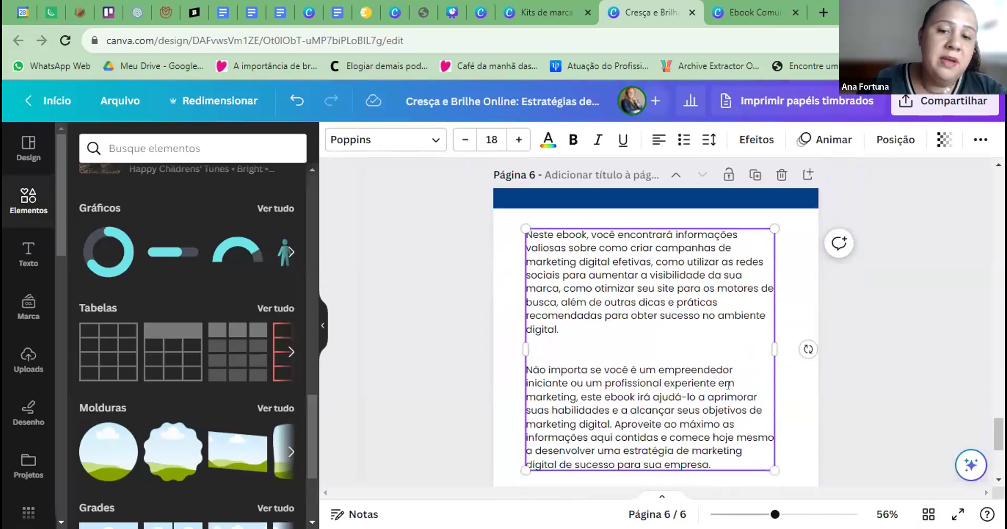
click(614, 389)
key(Return)
key(Return)
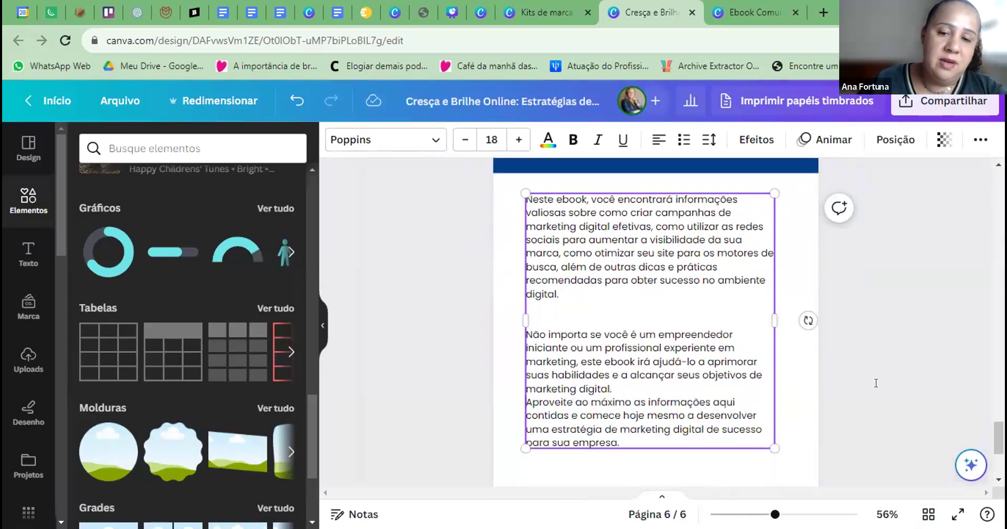
click(861, 381)
Open Texto Mágico on page 5's introduction text and close it without applying changes.
scroll(847, 381, up, 6)
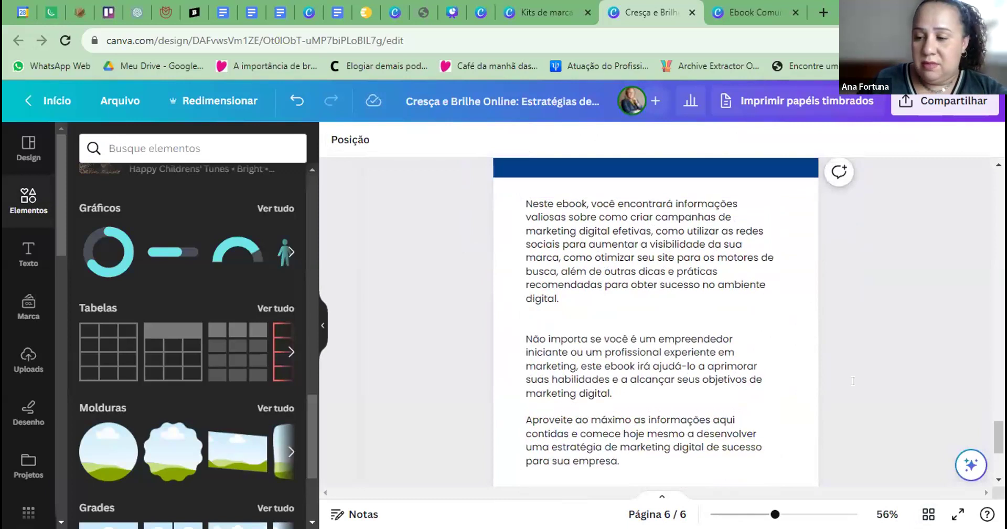
scroll(847, 381, up, 4)
click(724, 352)
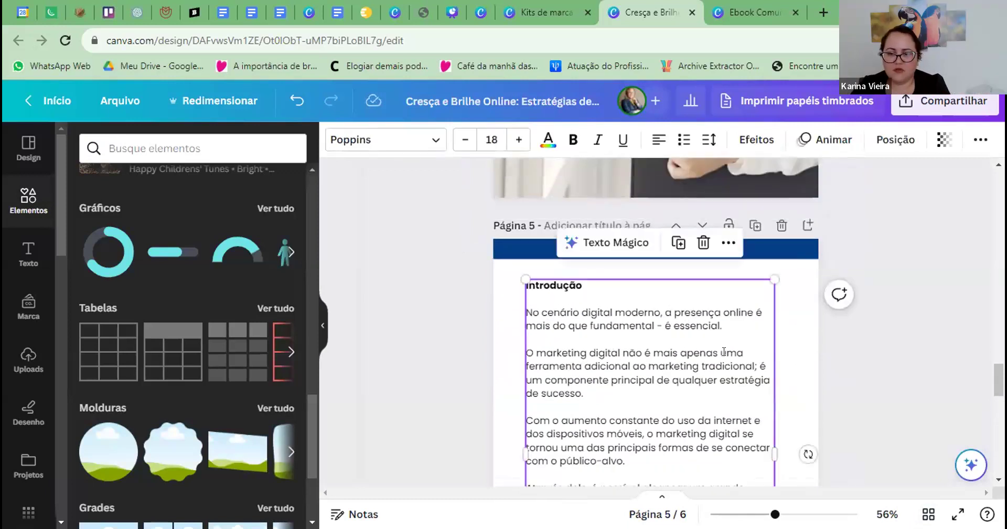
scroll(684, 356, down, 2)
scroll(656, 363, up, 2)
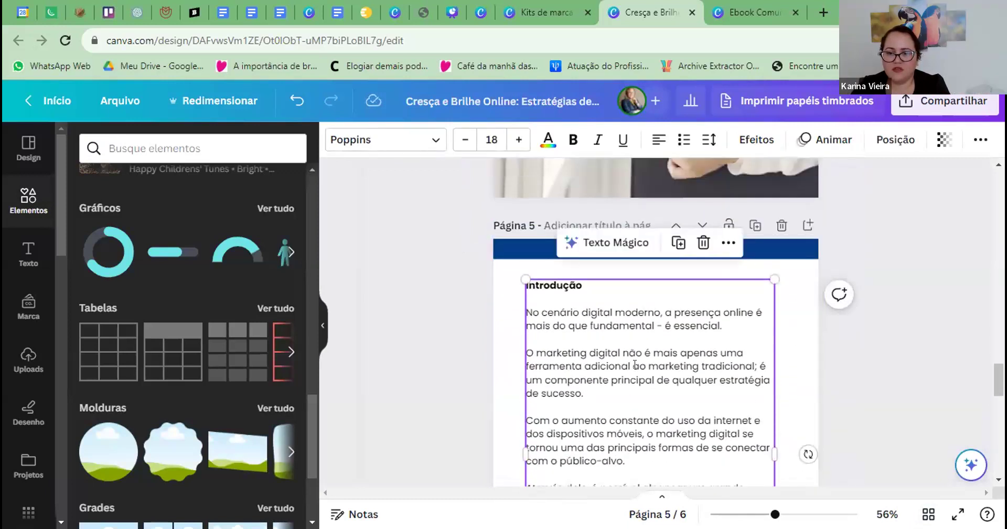
click(610, 243)
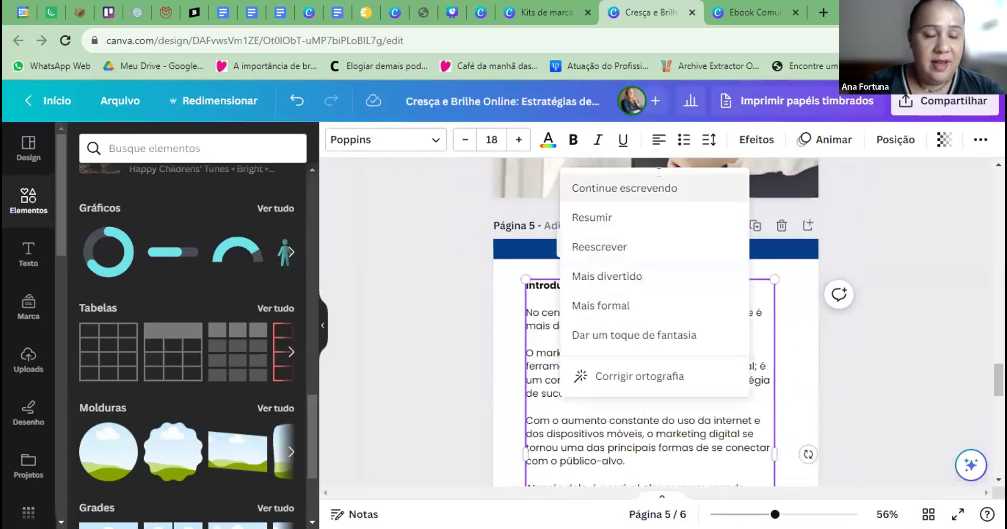
click(900, 338)
scroll(851, 361, down, 3)
scroll(853, 362, down, 8)
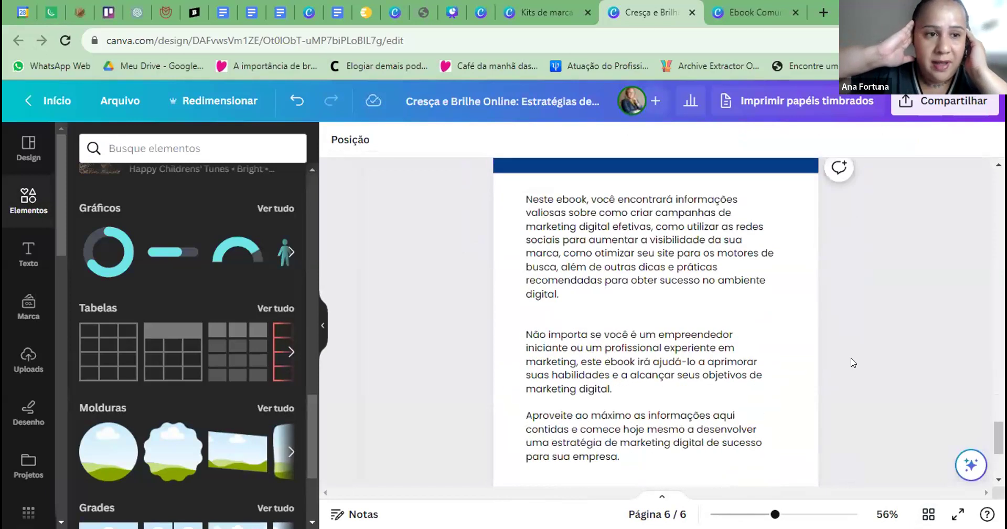
scroll(855, 357, down, 4)
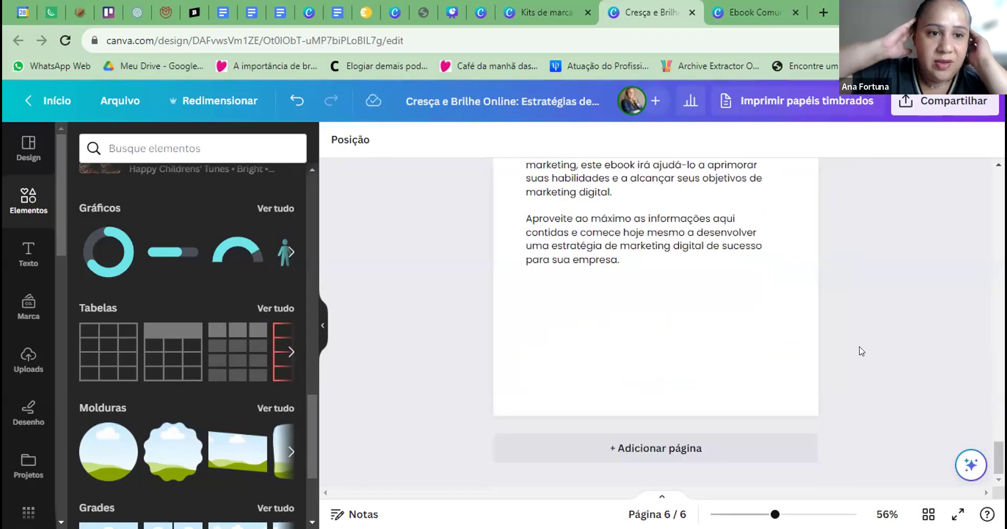
scroll(861, 349, up, 8)
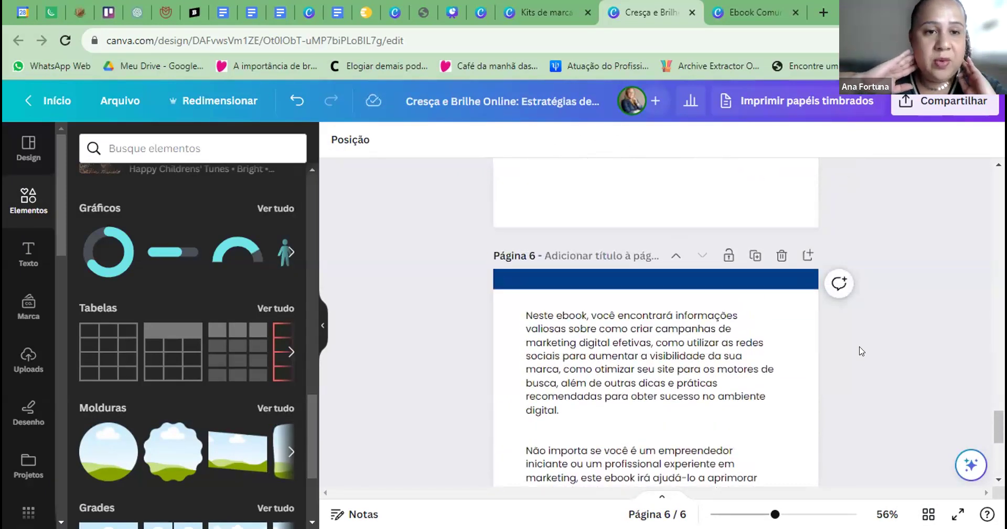
scroll(845, 339, down, 1)
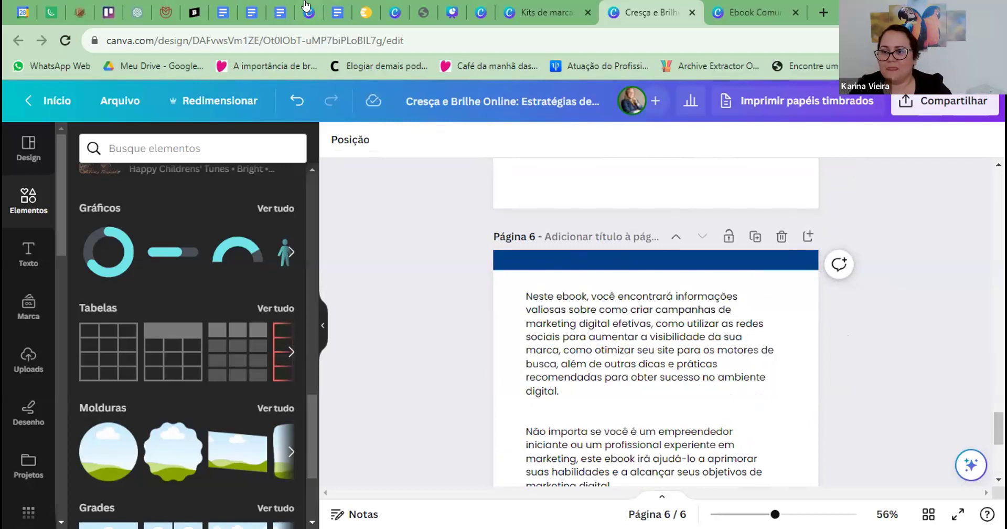
click(824, 12)
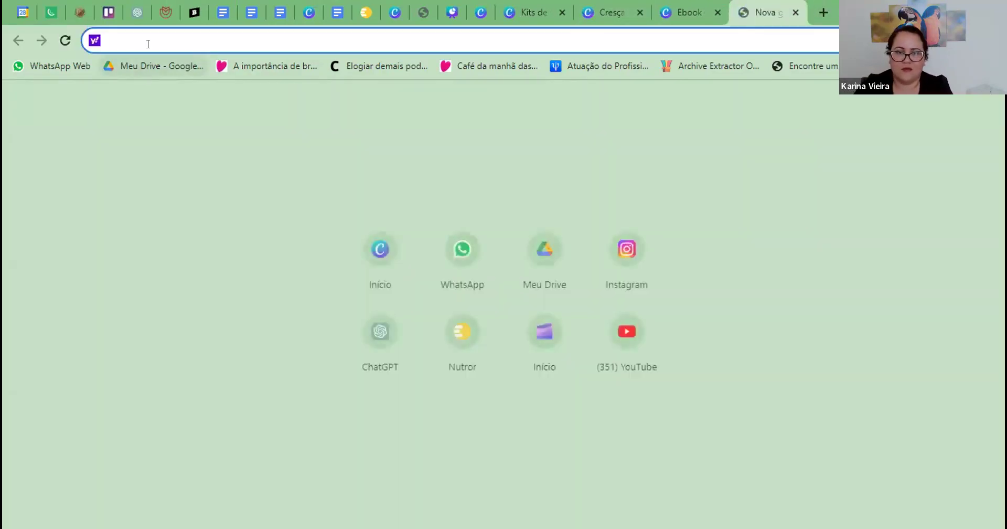
text(au)
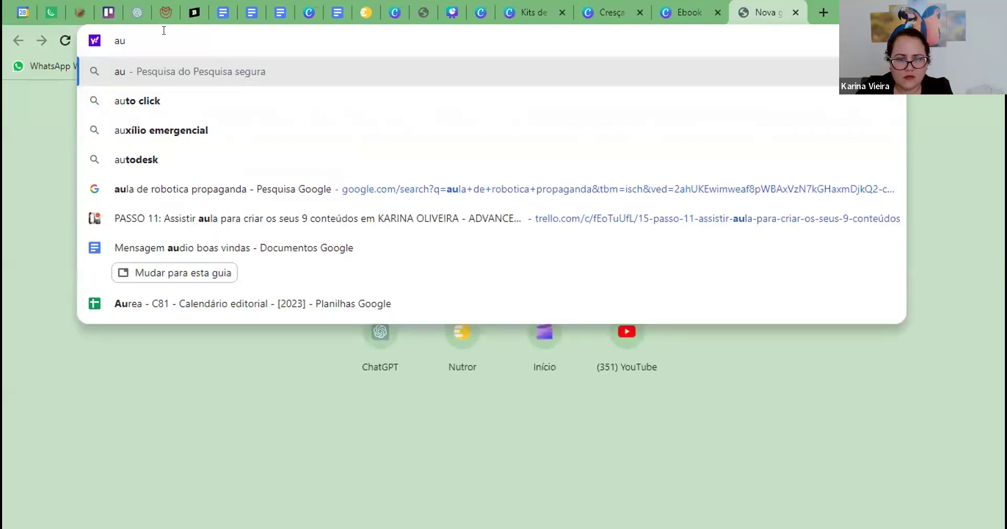
text(toes)
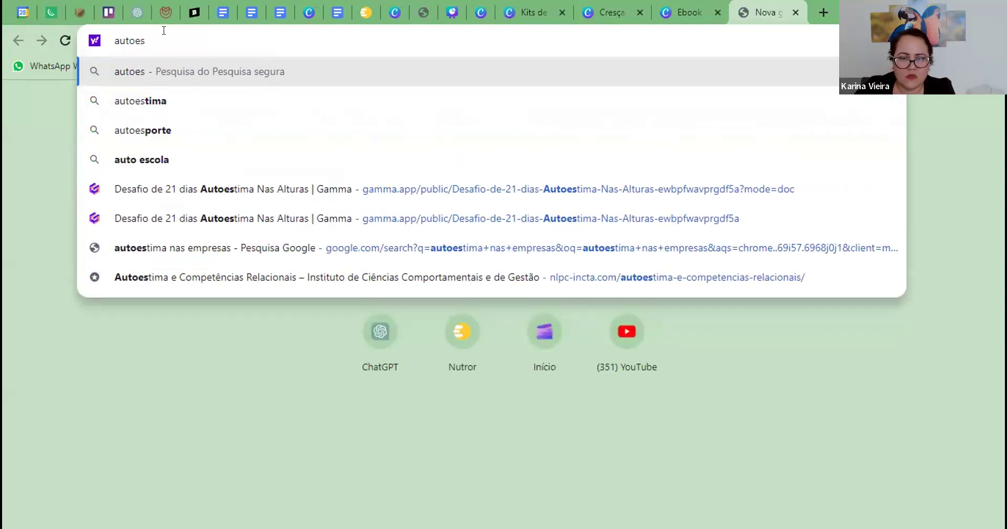
click(255, 220)
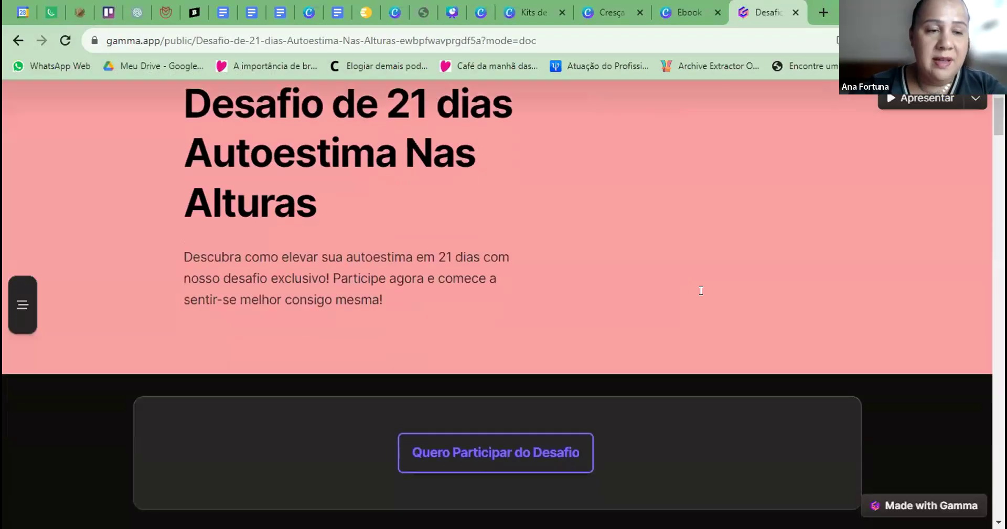
scroll(689, 293, down, 4)
scroll(689, 292, down, 15)
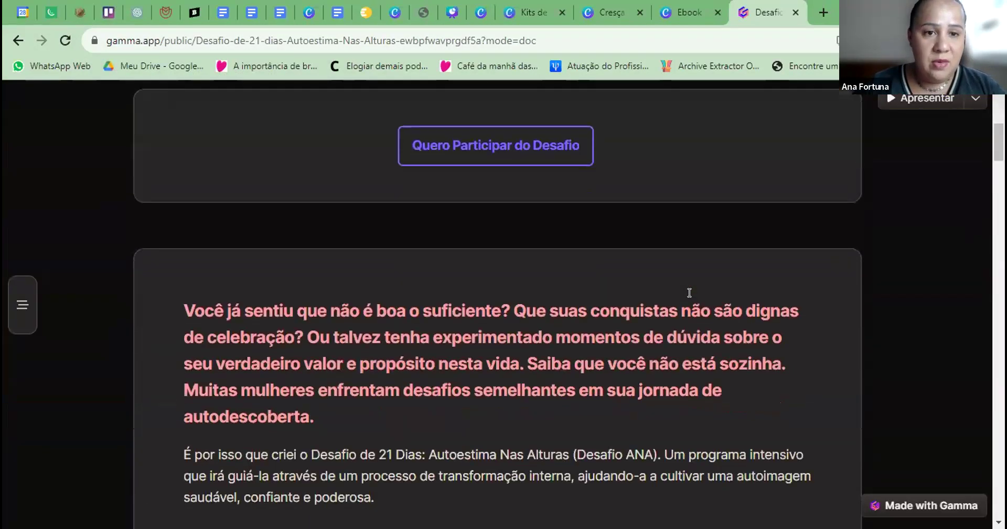
scroll(690, 292, down, 20)
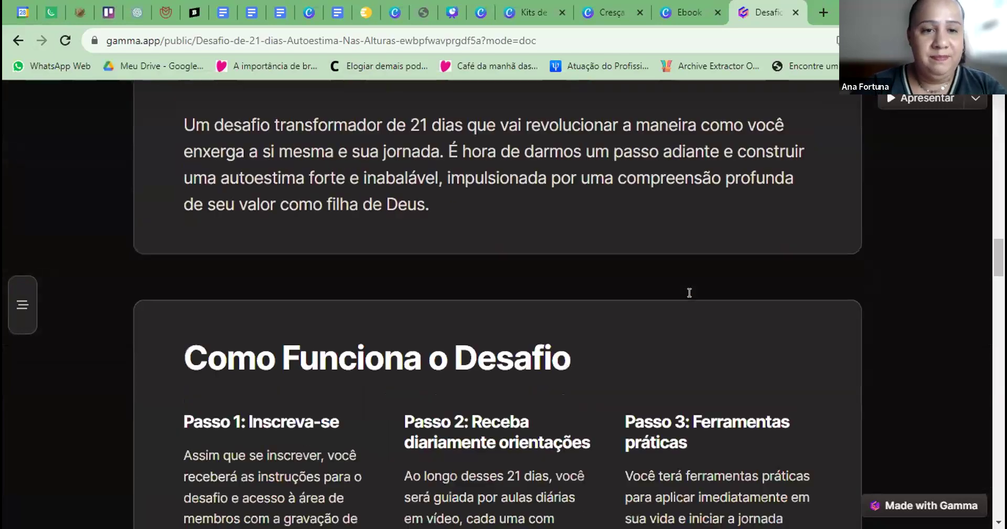
scroll(690, 293, down, 20)
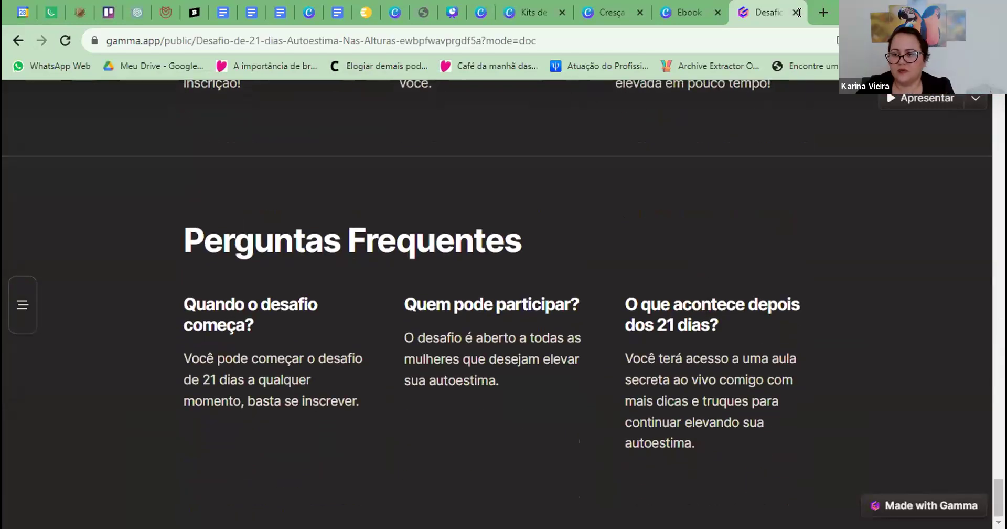
key(ctrl+w)
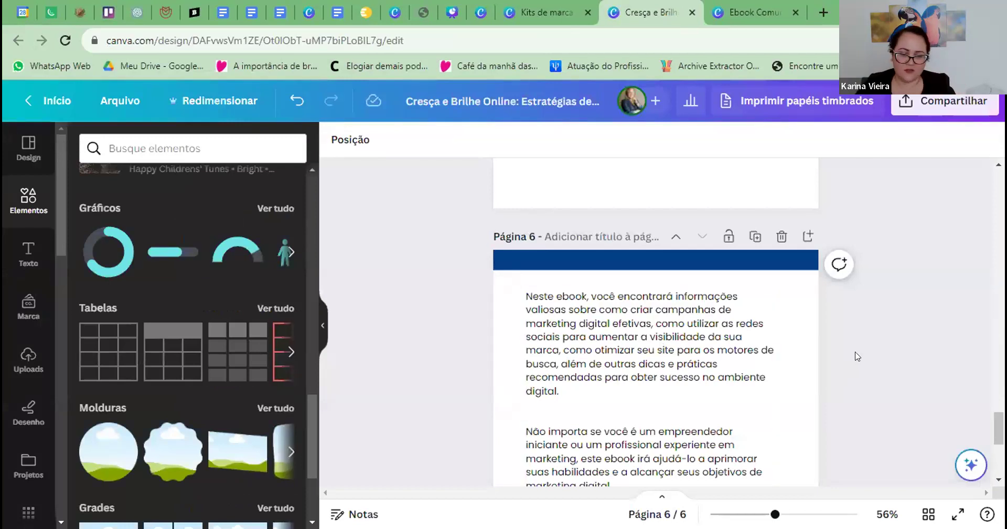
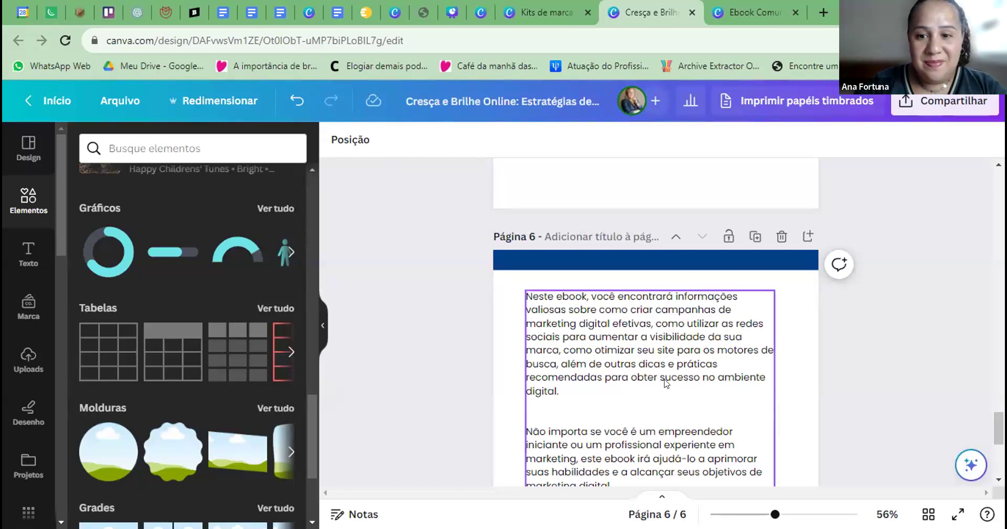
Review pages 5–6 and close the extra 'Ebook Comun…' browser tab.
scroll(666, 379, up, 6)
scroll(666, 384, up, 4)
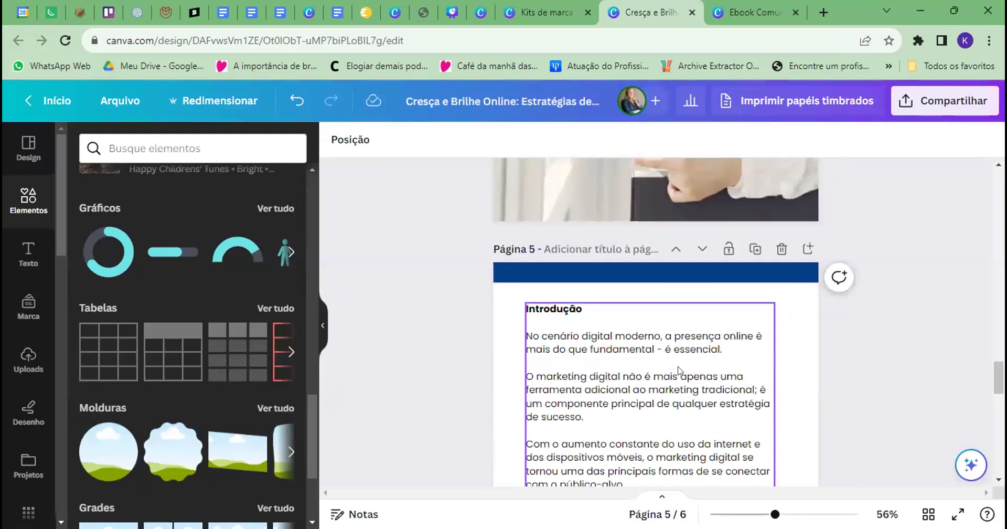
scroll(803, 367, down, 8)
scroll(887, 237, down, 1)
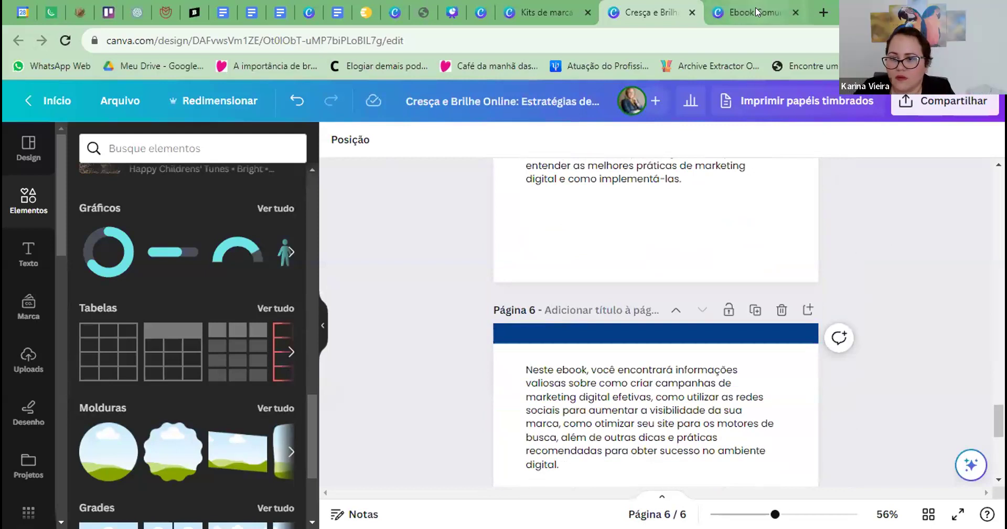
click(802, 10)
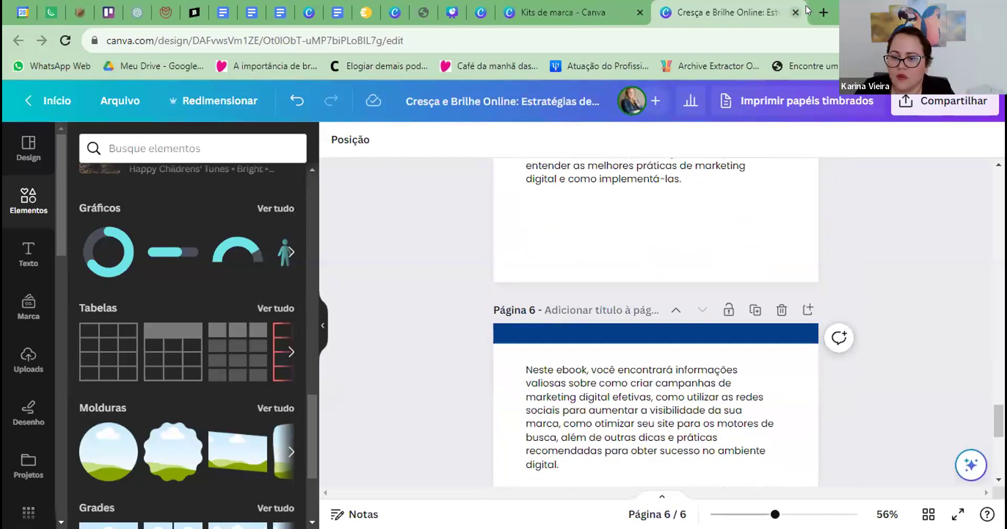
scroll(749, 299, down, 10)
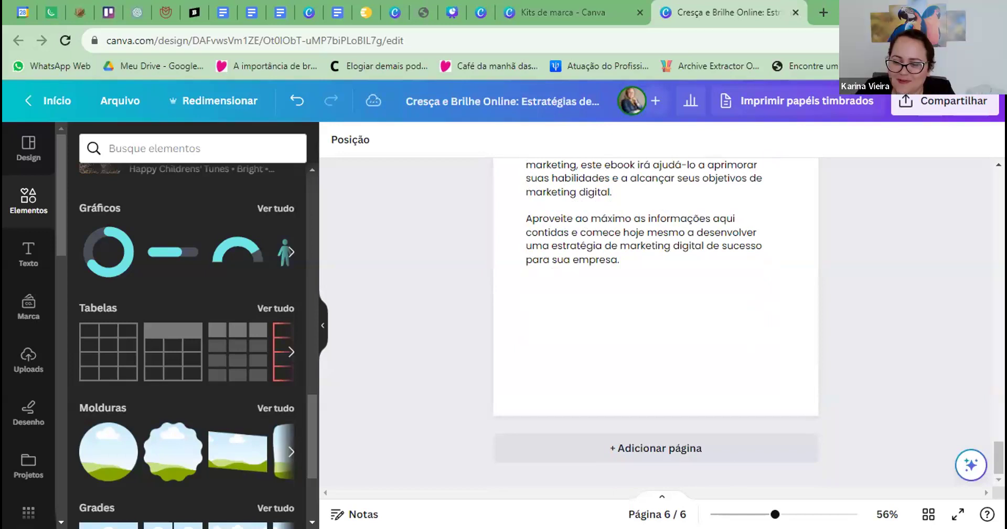
scroll(750, 378, up, 7)
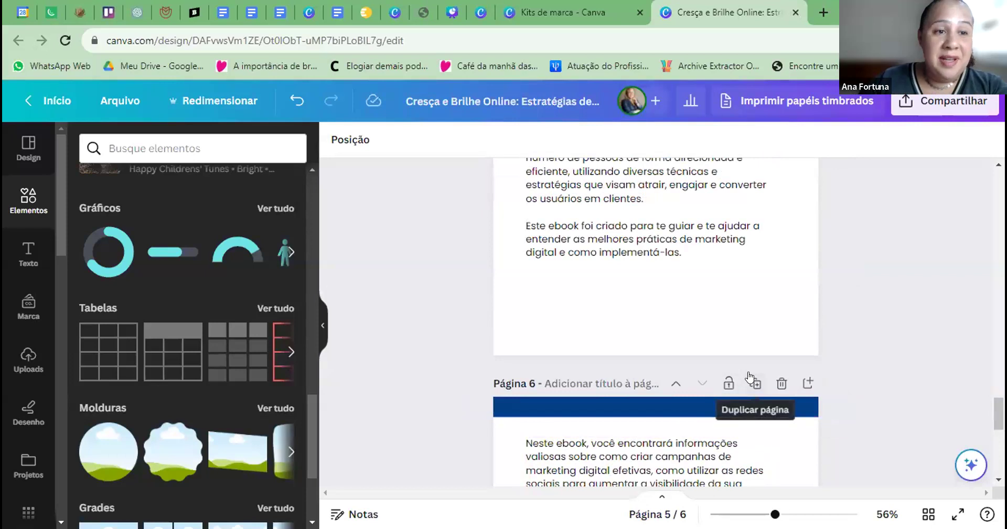
Duplicate page 6 as page 7, paste in the chapter outline, and bold 'Capítulo 1: Entendendo o Marketing Digital'.
click(751, 378)
click(680, 396)
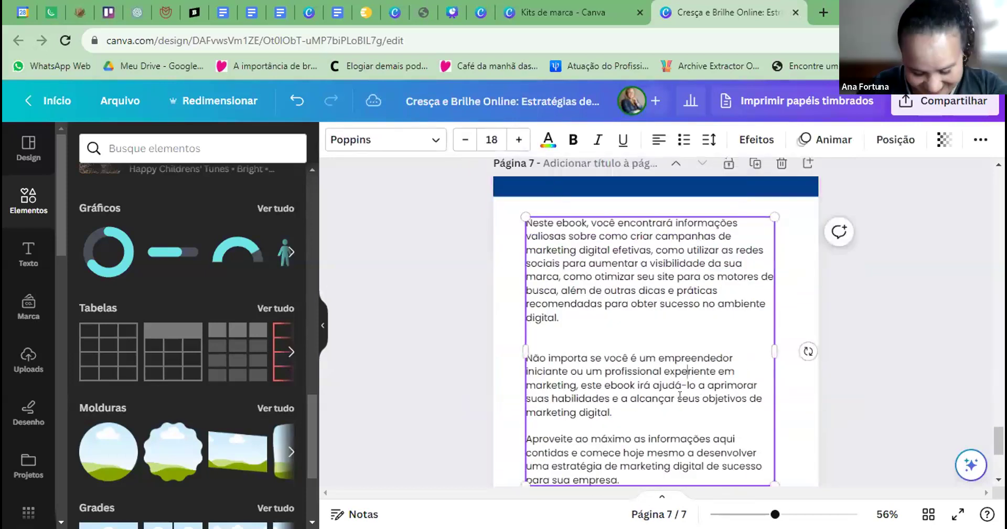
key(ctrl+a)
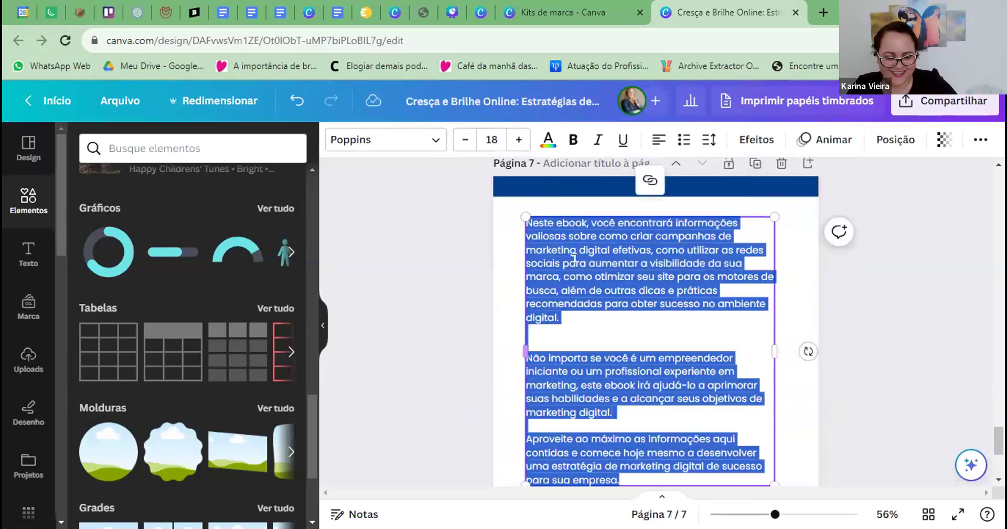
text(Capítulo 1: Entendendo o Marketing Digital*  - O que é marketing digital? - Por que ele é importante para sua marca? - A diferença entre marketing digital e marketing tradicional.)
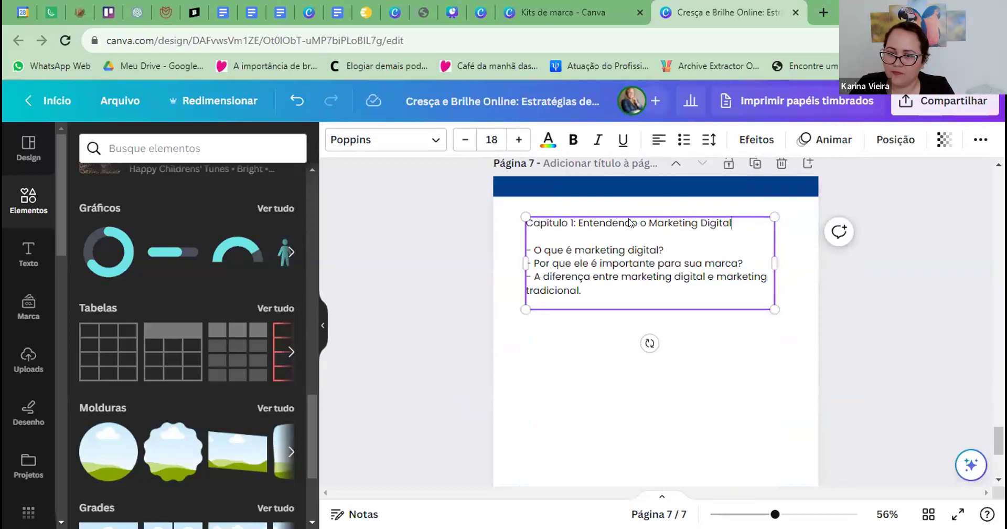
drag(631, 223, 520, 218)
key(ctrl+b)
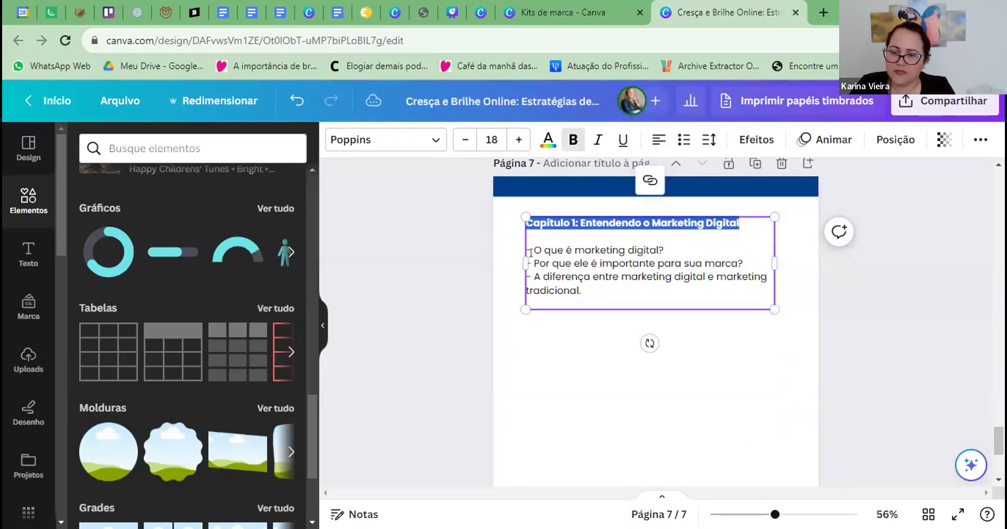
Add blank lines between the three outline questions.
click(622, 195)
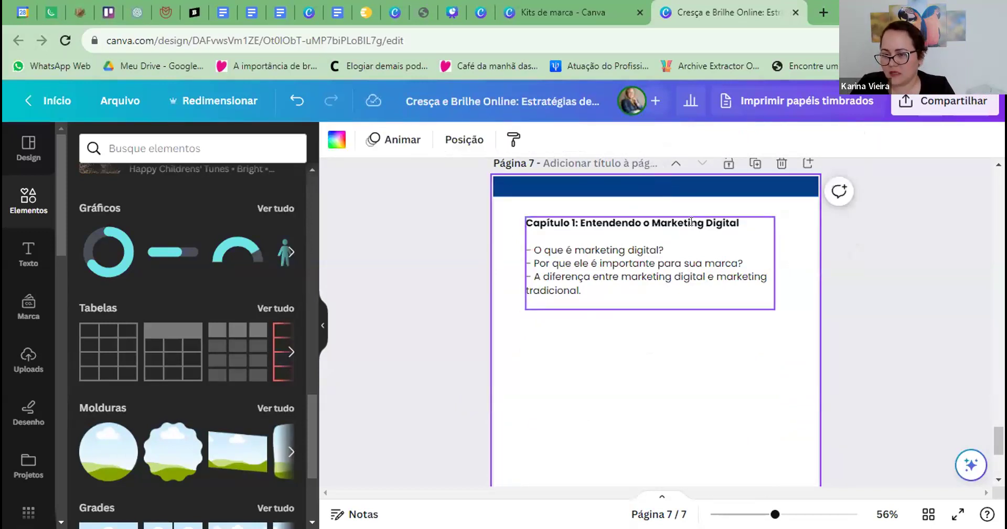
click(670, 260)
click(728, 252)
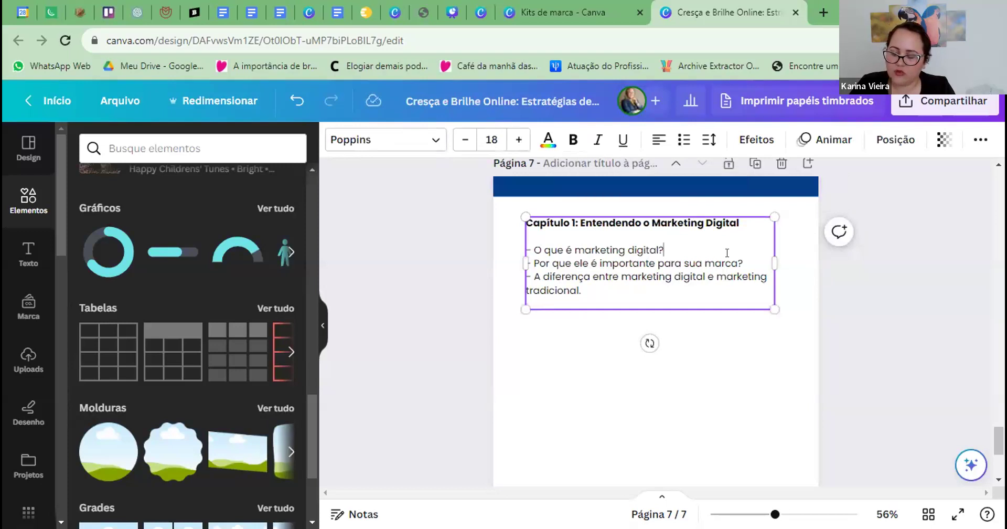
key(Return)
key(Return)
key(Return)
key(Return)
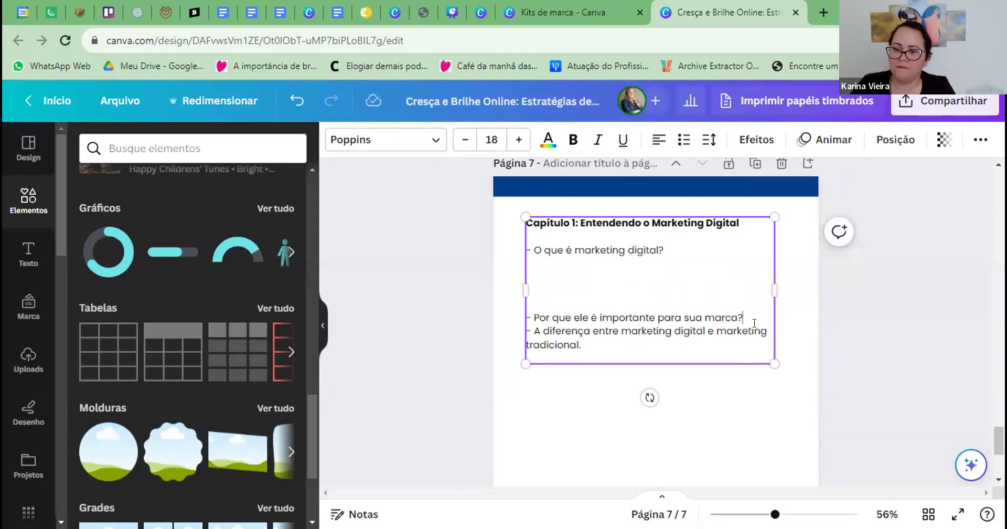
key(Return)
key(Return)
key(Return)
key(Return)
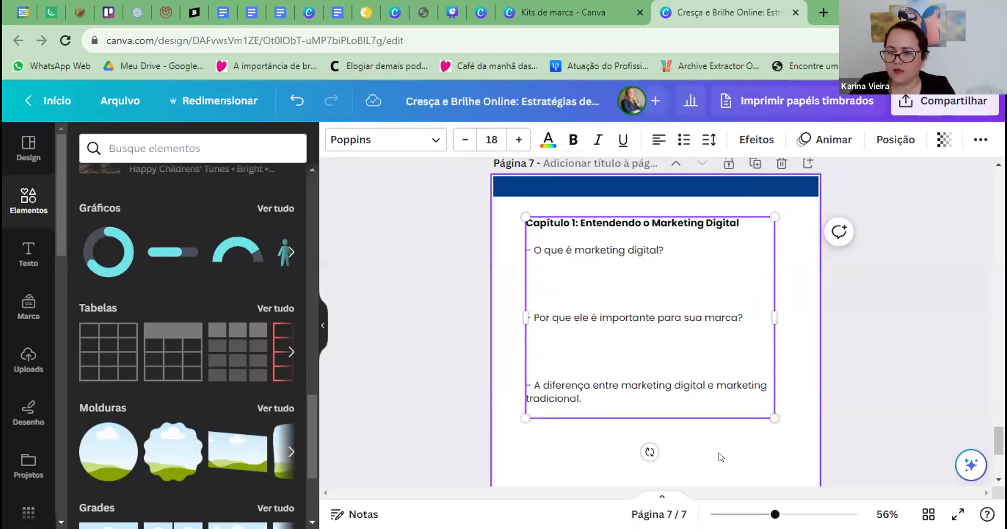
click(781, 318)
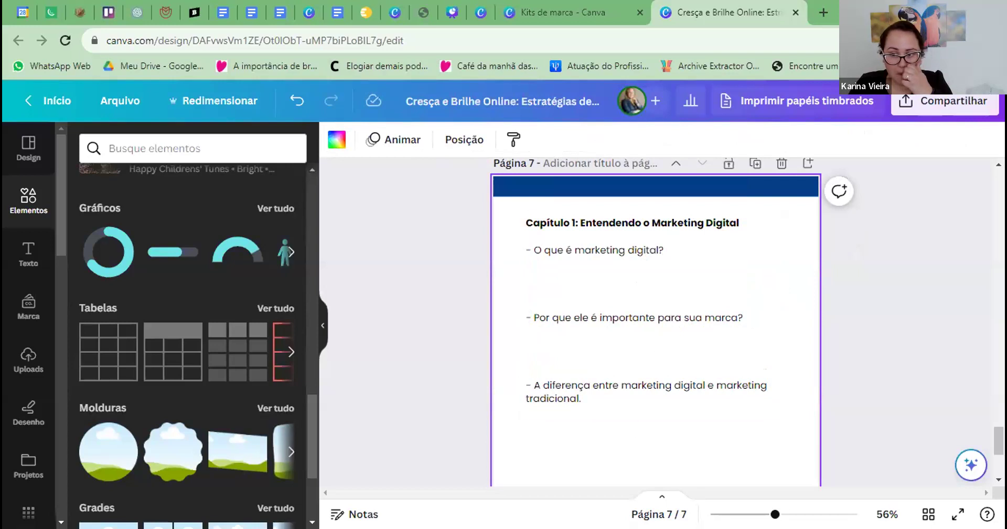
Replace the three question lines with the full explanatory chapter passage.
click(529, 245)
click(529, 246)
drag(525, 243, 636, 406)
key(ctrl+v)
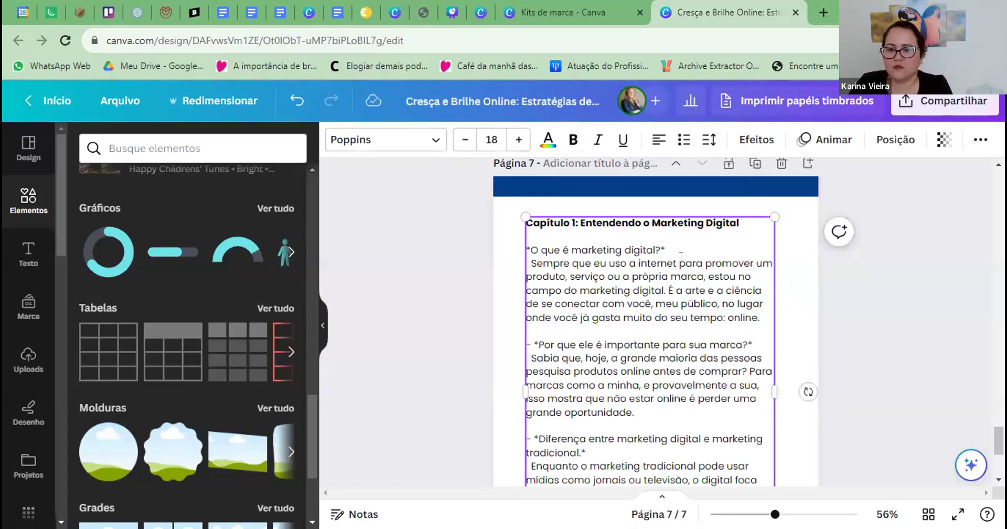
Strip the asterisks around 'O que é marketing digital?' and make it bold.
click(671, 252)
key(BackSpace)
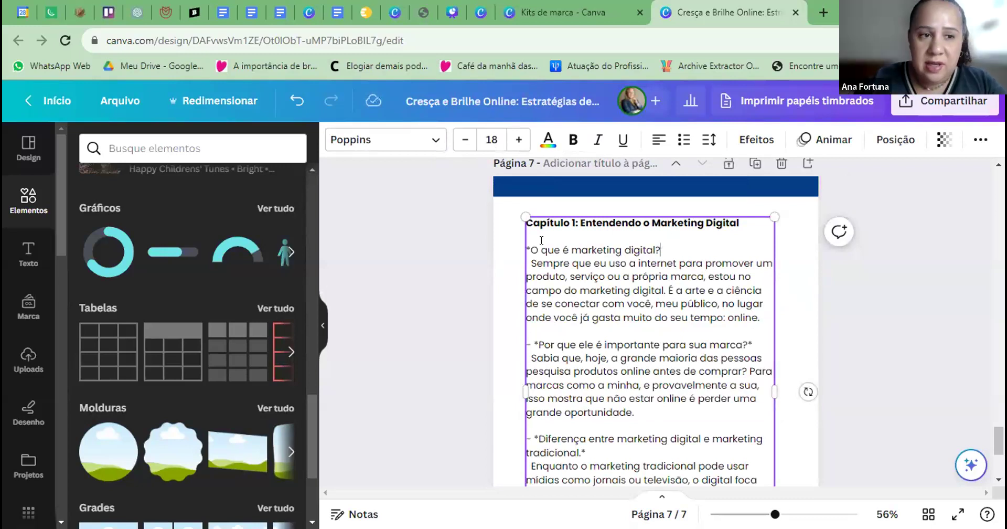
click(530, 246)
key(BackSpace)
drag(657, 251, 526, 250)
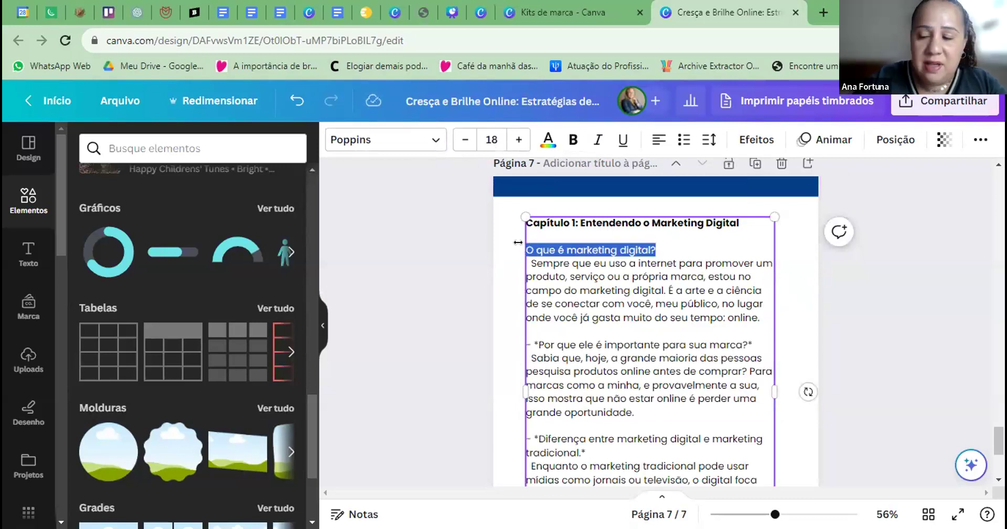
click(573, 140)
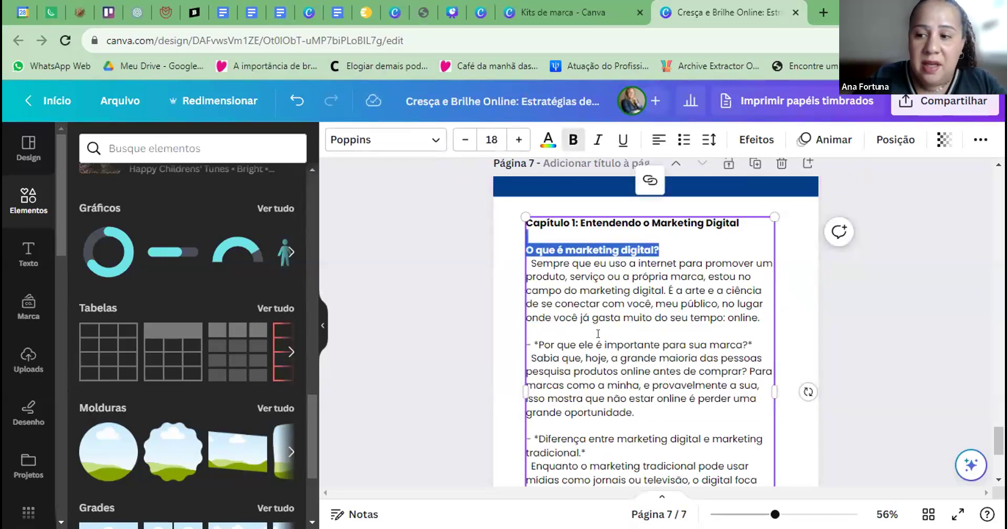
Remove the dash and asterisks around 'Por que ele é importante para sua marca?' and bold it.
click(751, 338)
key(BackSpace)
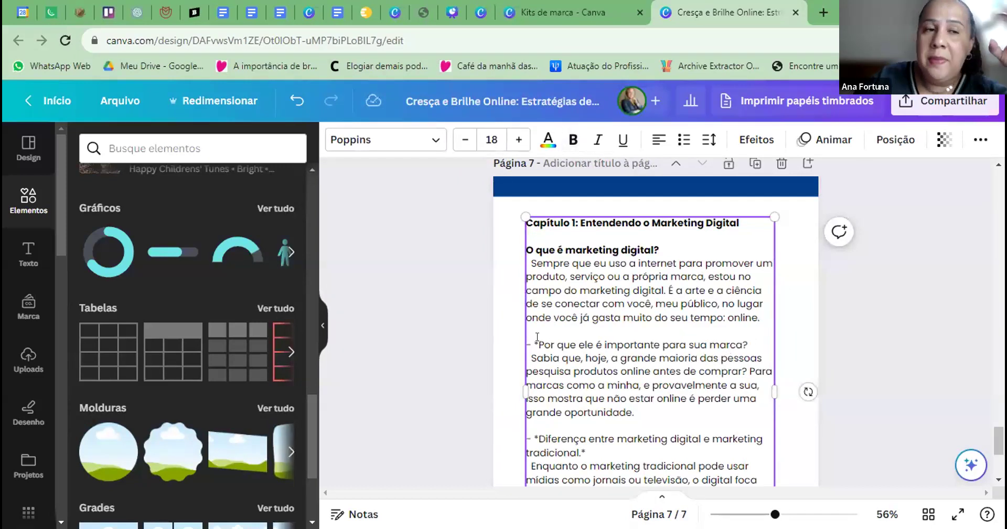
click(537, 336)
key(BackSpace)
key(BackSpace)
key(BackSpace)
drag(735, 344, 525, 343)
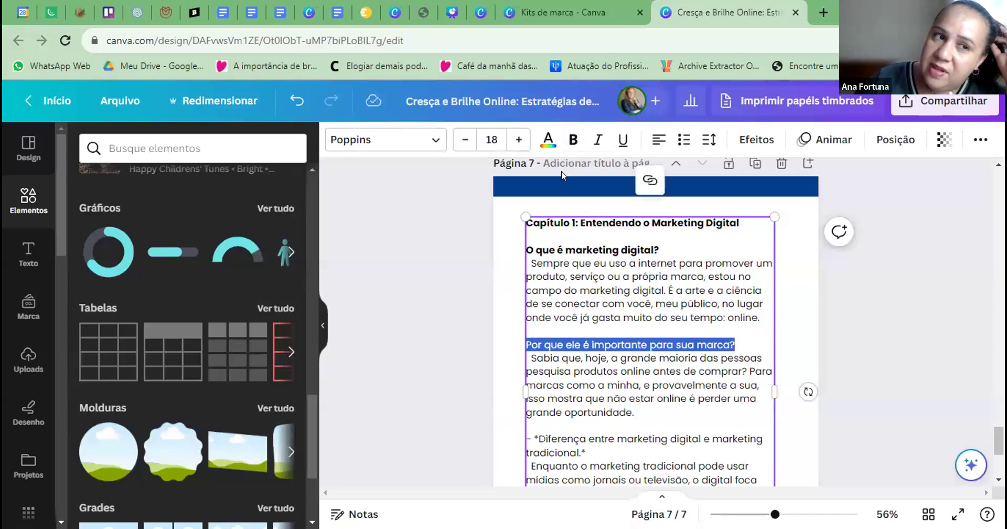
click(574, 140)
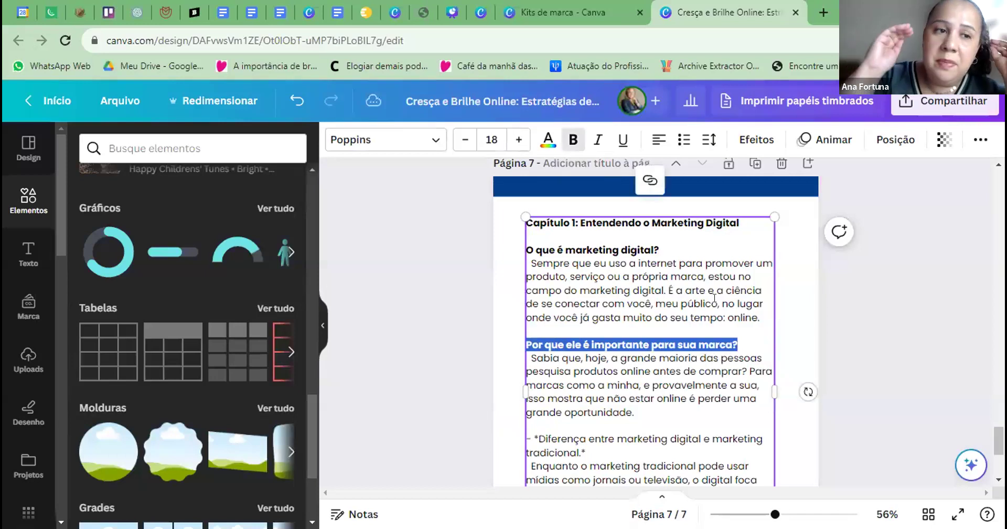
Delete the leading spaces from the first paragraph and the 'Sabia que' paragraph.
click(528, 257)
key(Delete)
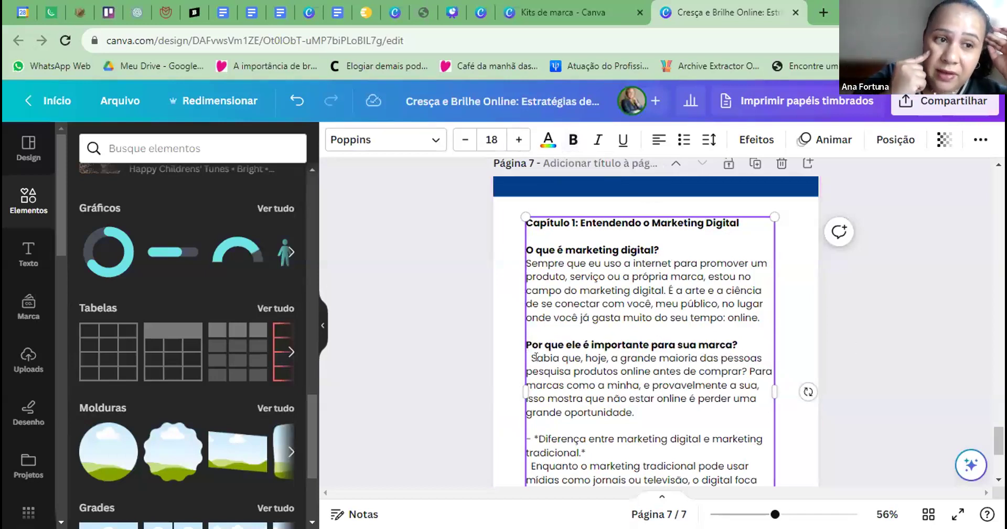
click(533, 358)
key(BackSpace)
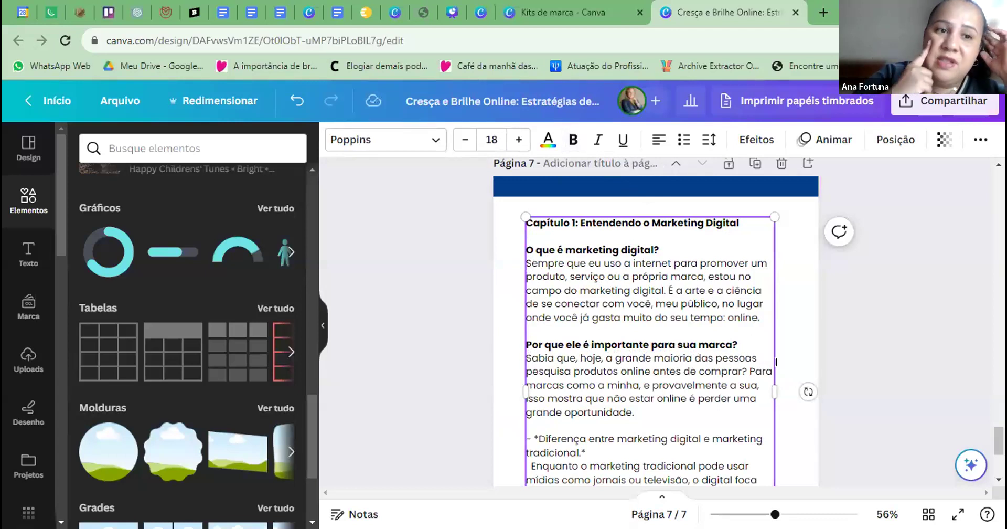
Remove the marks before 'Diferença entre marketing digital e marketing tradicional' and bold that heading.
scroll(589, 258, down, 3)
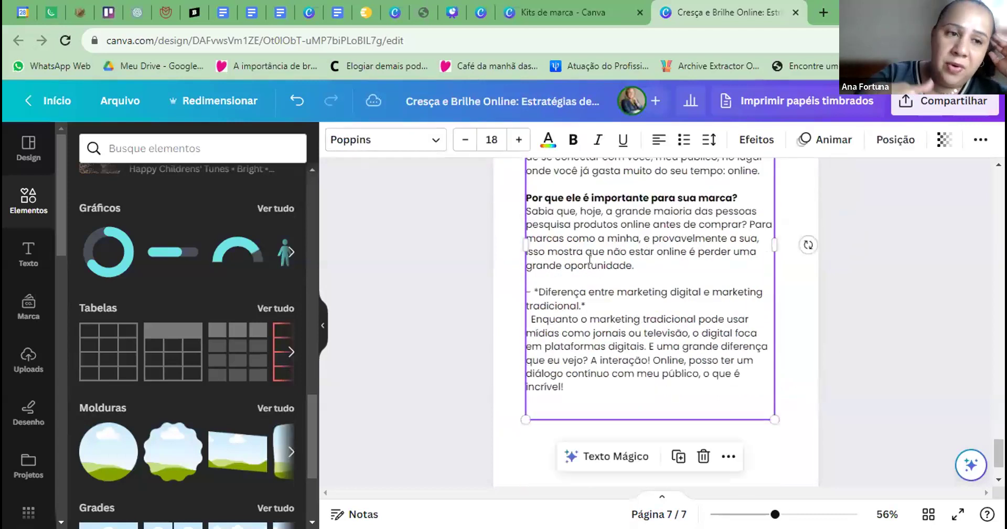
scroll(590, 259, up, 5)
scroll(590, 258, down, 4)
click(539, 315)
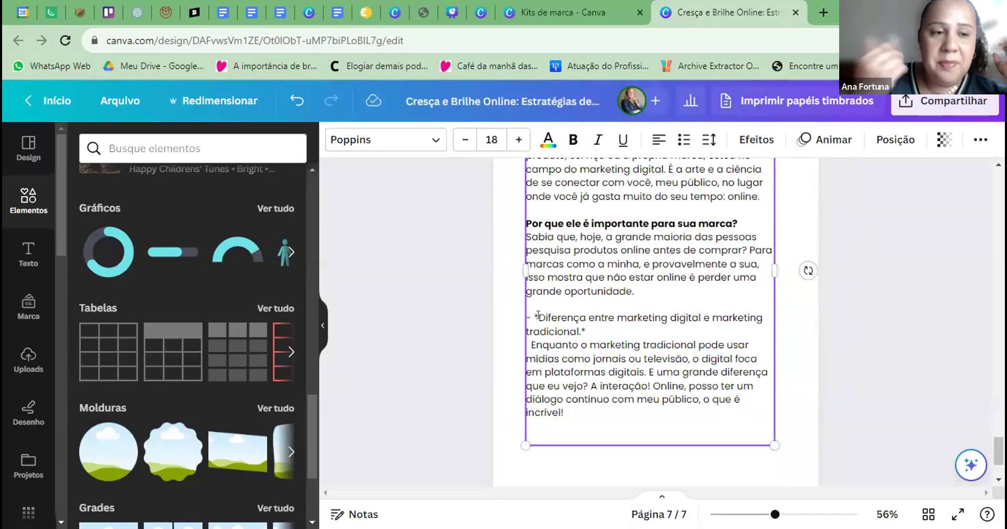
key(BackSpace)
key(BackSpace)
key(BackSpace)
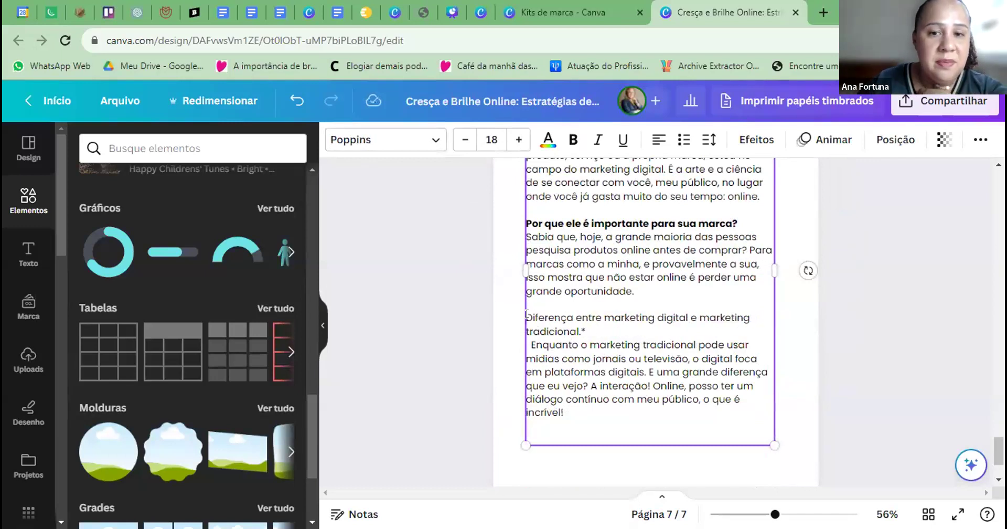
drag(524, 314, 580, 331)
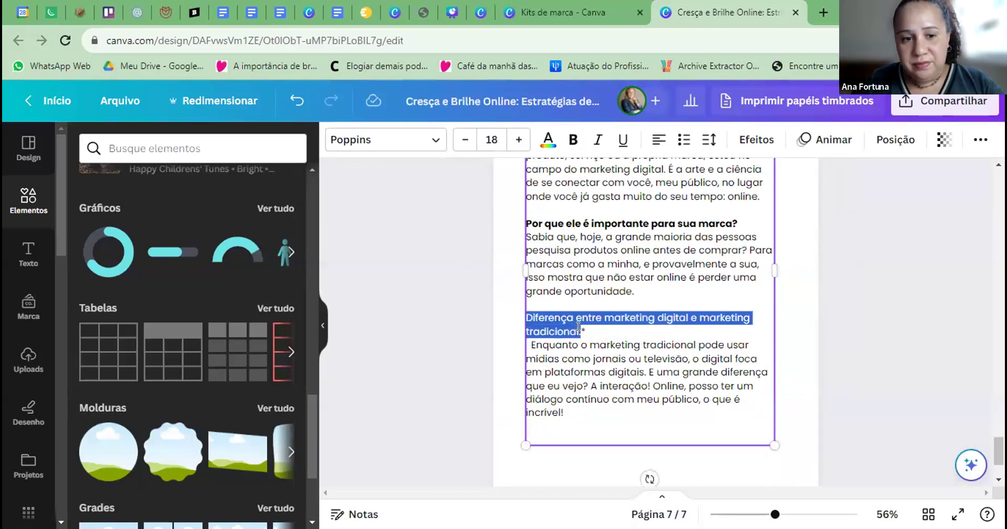
click(573, 140)
click(597, 329)
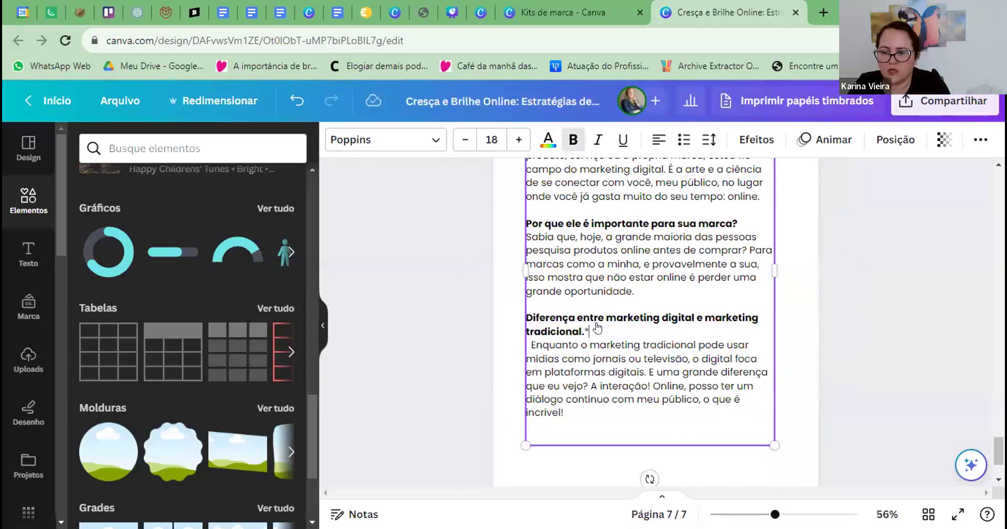
click(863, 362)
Add a blank page 8 after the finished chapter 1 page.
scroll(797, 421, up, 4)
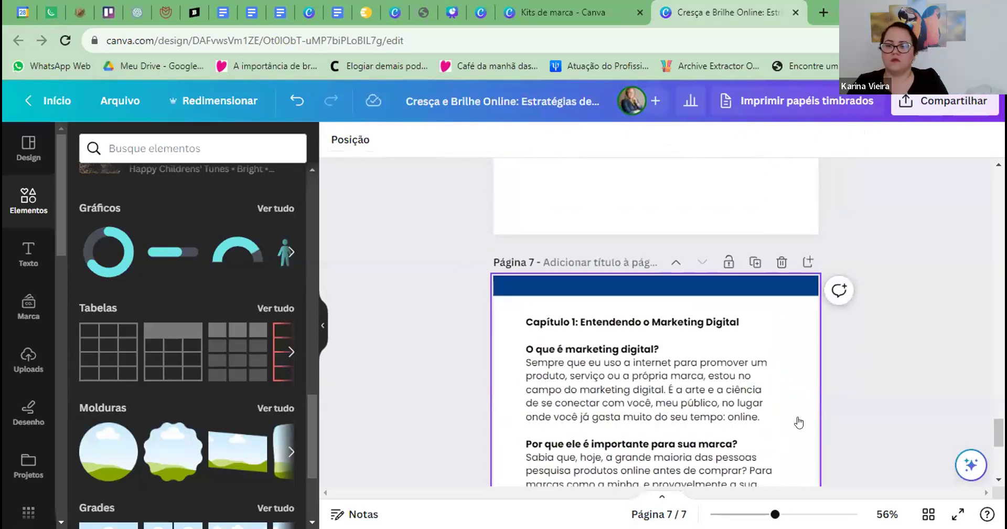
scroll(789, 418, down, 3)
click(782, 417)
scroll(813, 378, up, 1)
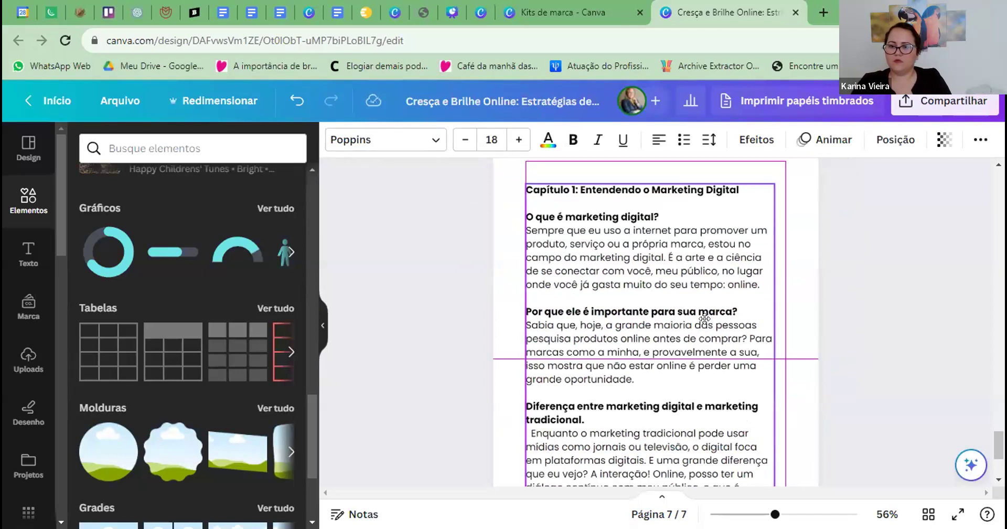
click(869, 348)
scroll(742, 386, down, 4)
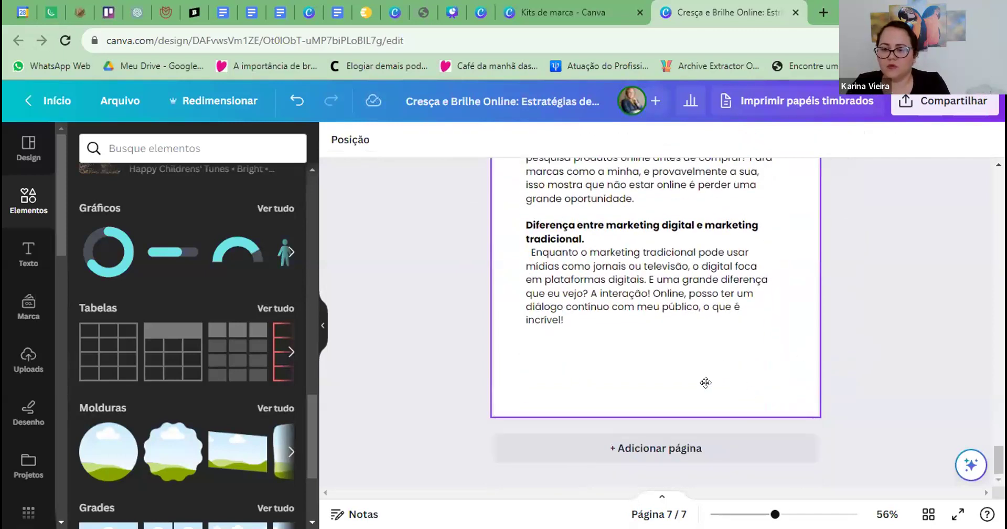
click(616, 446)
Open the Design templates panel showing the current template's details.
scroll(670, 263, down, 6)
scroll(722, 340, up, 4)
scroll(722, 353, up, 1)
scroll(725, 356, down, 2)
scroll(755, 273, up, 1)
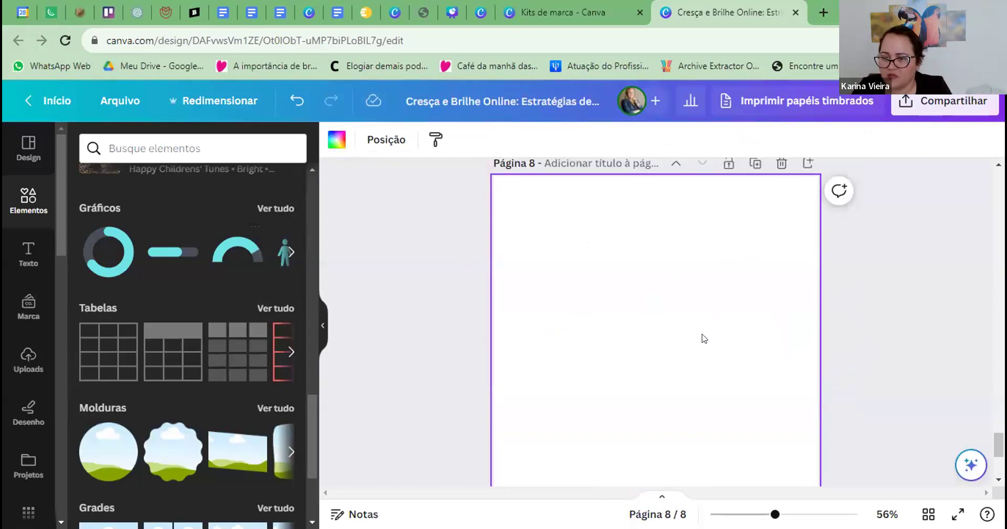
click(26, 148)
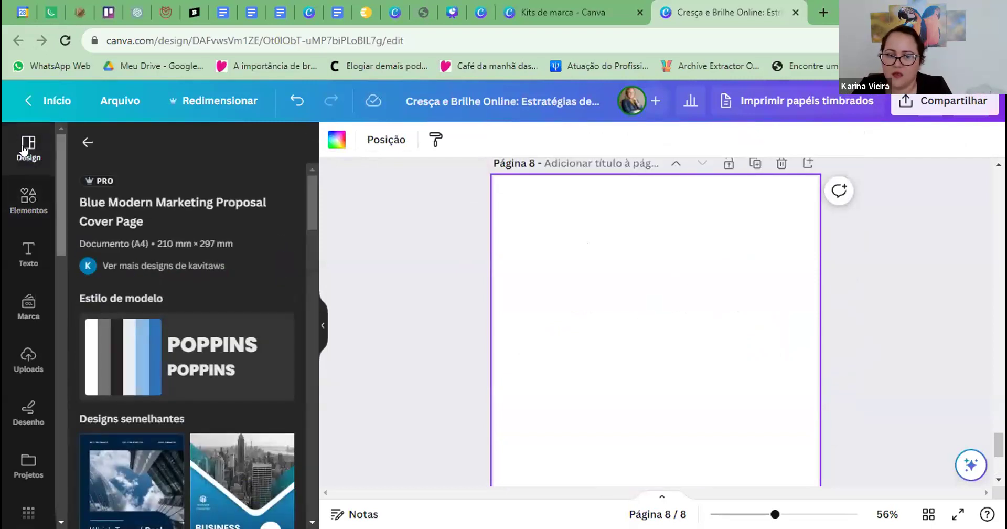
Search templates for 'anotações' and apply the dotted ANOTAÇÕES notes template to page 8.
click(88, 142)
click(221, 141)
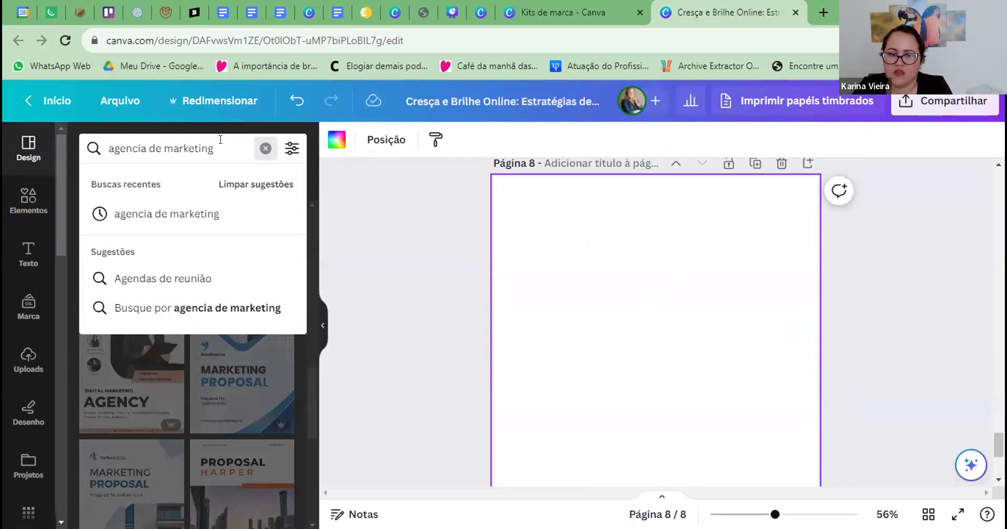
key(ctrl+a)
key(BackSpace)
text(anotações)
key(Return)
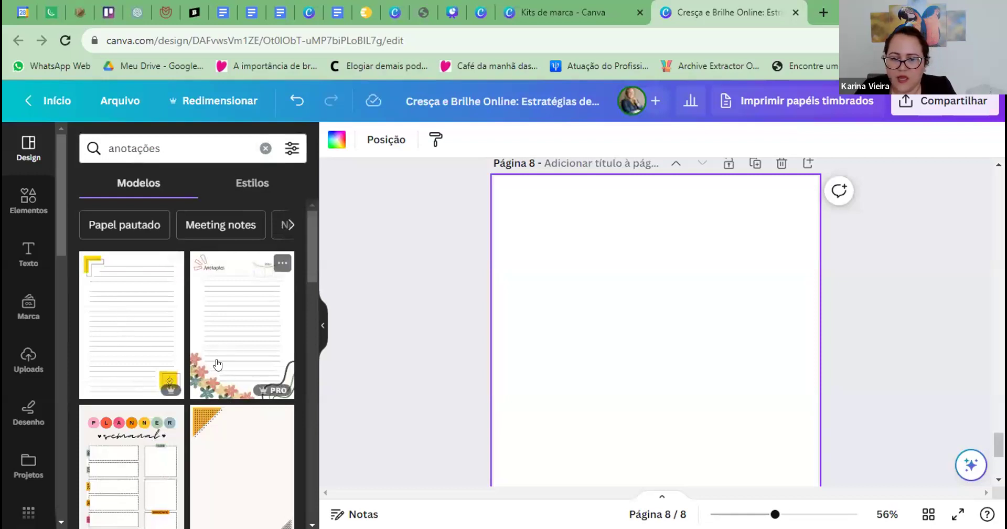
scroll(201, 381, down, 10)
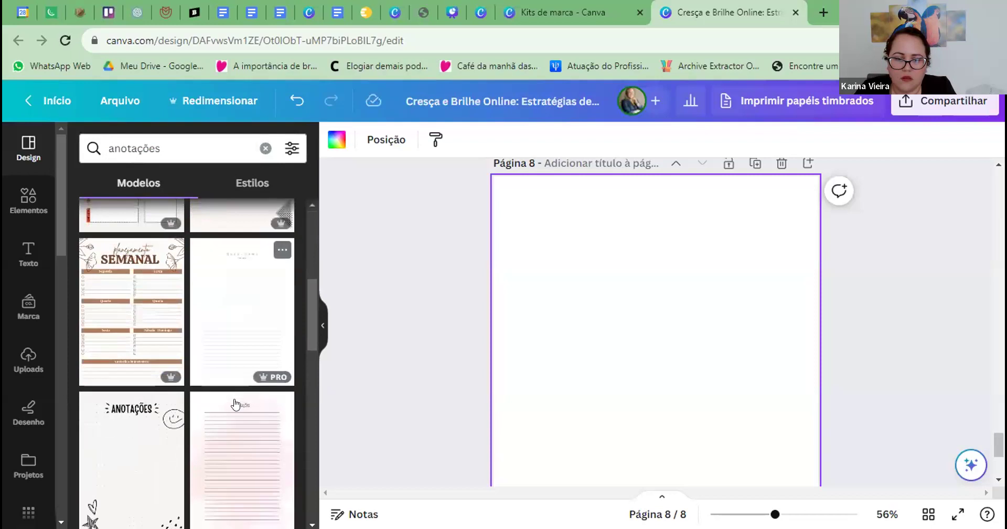
click(137, 349)
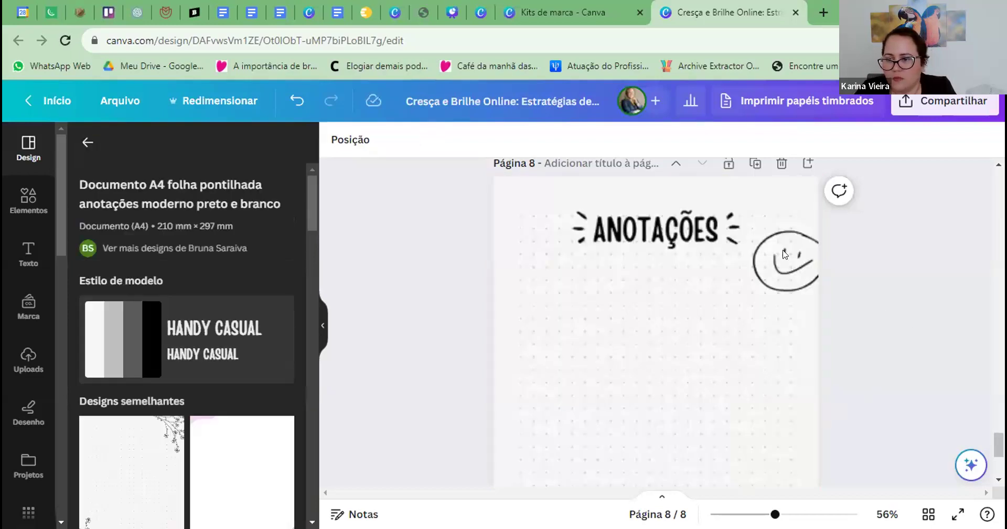
Delete the smiley doodle from page 8 and select the ANOTAÇÕES title for a font change.
click(806, 256)
key(Delete)
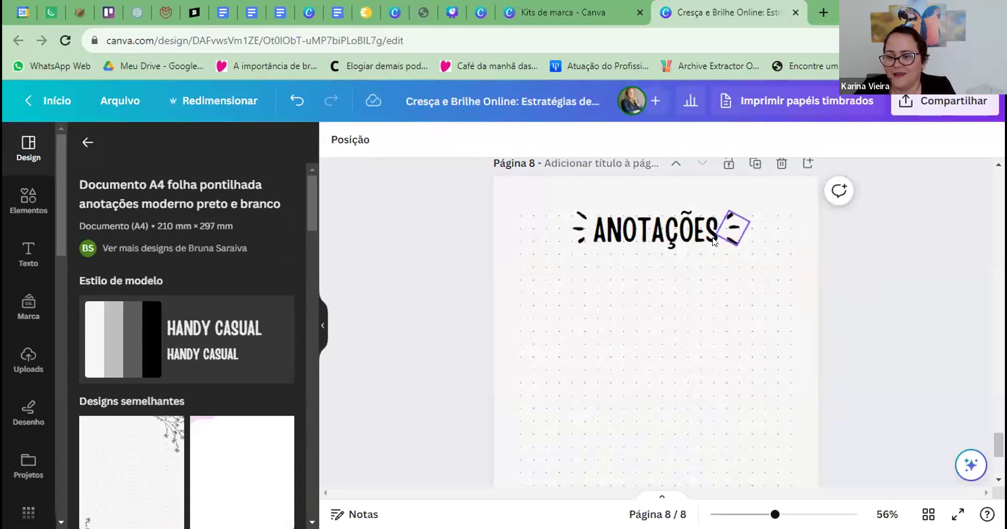
click(716, 233)
click(359, 142)
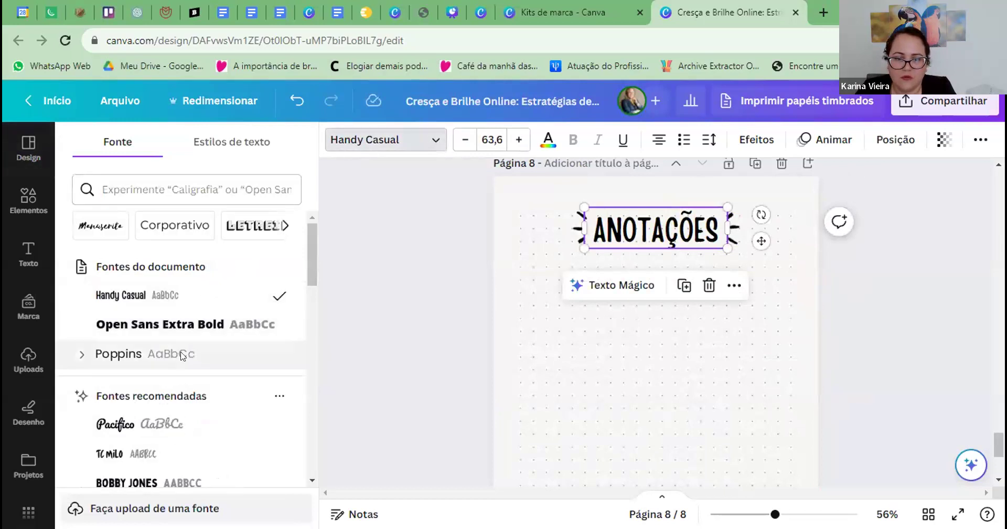
Set the ANOTAÇÕES title to bold Poppins and widen it to fit on one line.
click(183, 354)
drag(727, 252, 673, 229)
click(574, 139)
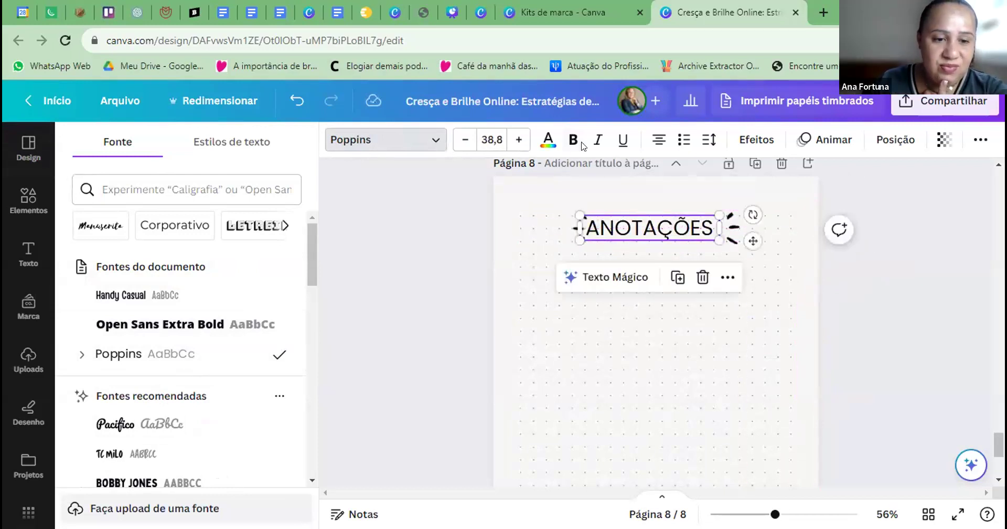
click(756, 316)
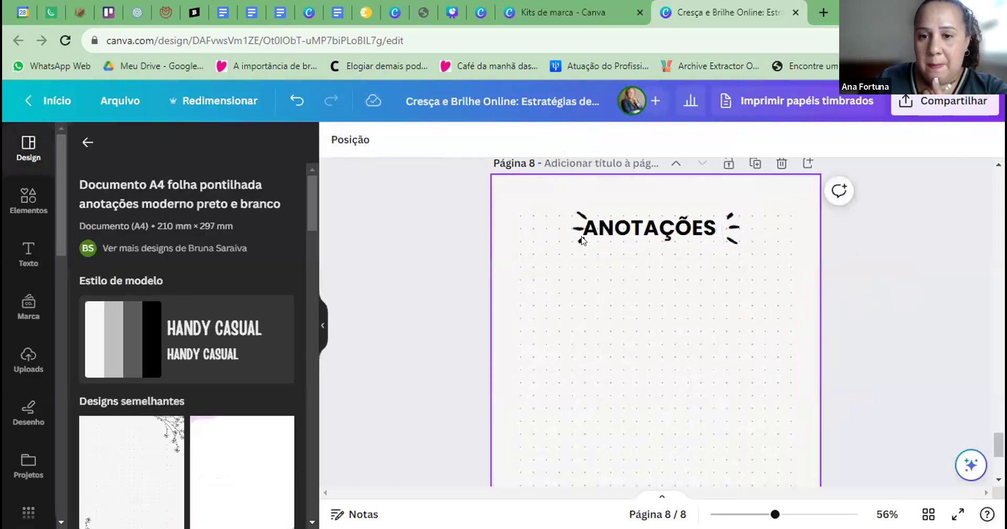
click(563, 228)
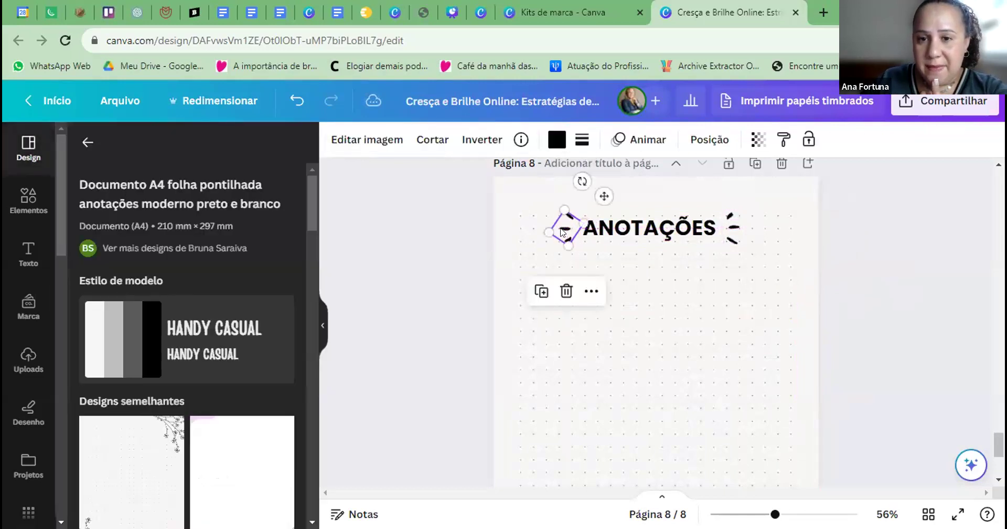
Centre the ANOTAÇÕES title and its two bursts horizontally on page 8.
click(890, 289)
scroll(868, 303, down, 3)
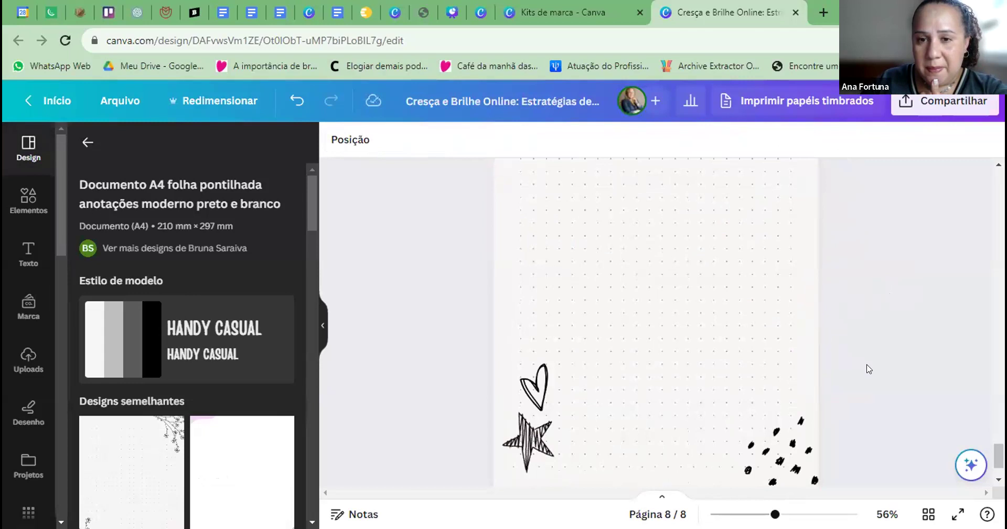
scroll(871, 367, down, 1)
scroll(871, 367, up, 5)
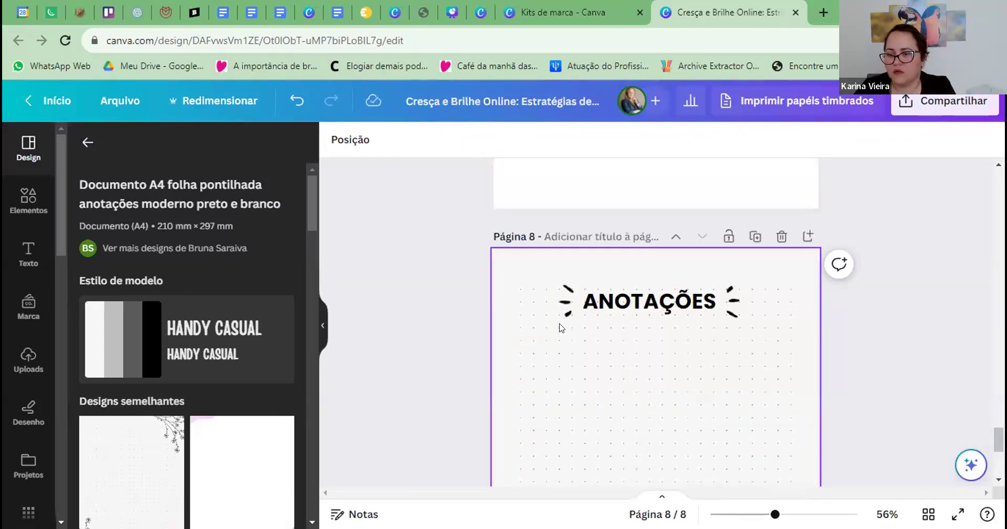
click(565, 301)
shift+click(645, 301)
shift+click(733, 305)
drag(733, 305, 740, 306)
click(855, 383)
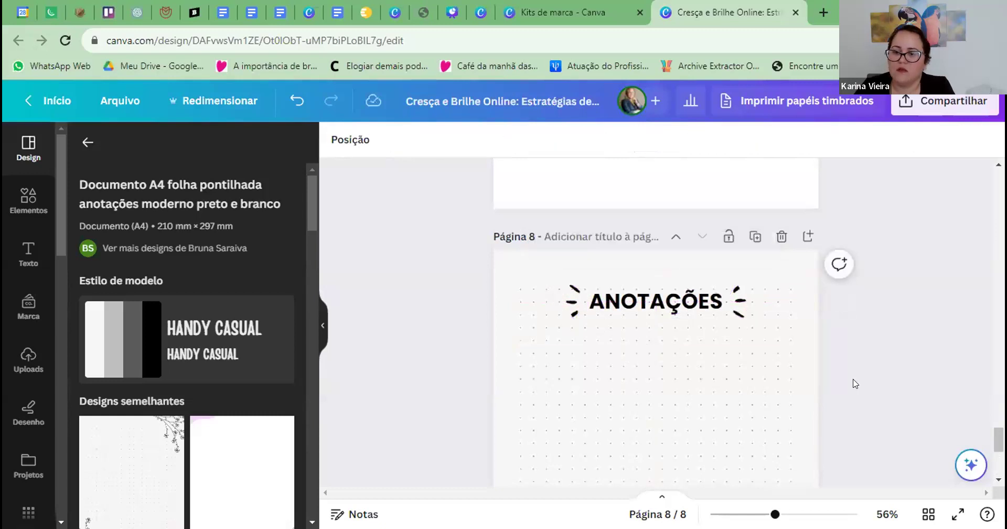
Delete the heart, star and dot-cluster doodles at the bottom of page 8.
scroll(853, 382, down, 5)
click(523, 313)
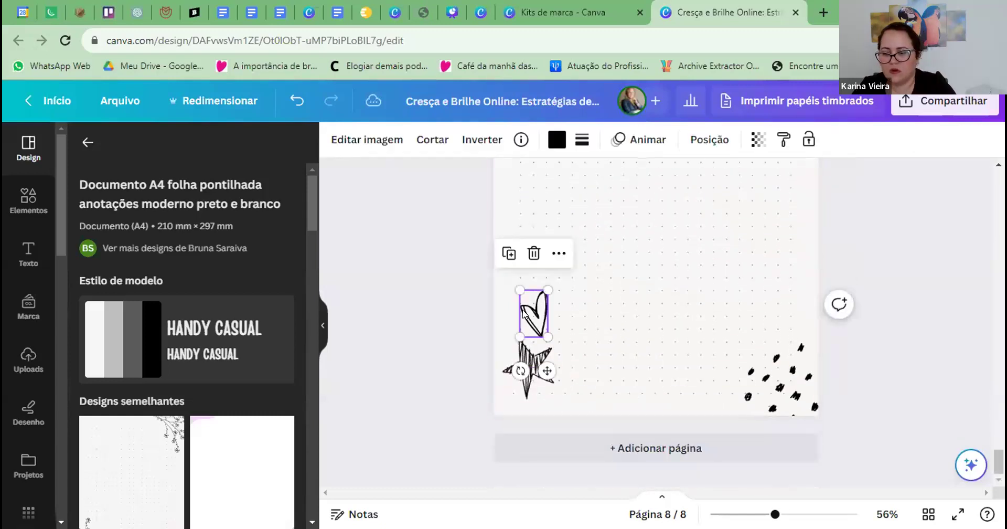
key(Delete)
click(527, 373)
key(Delete)
click(782, 378)
key(Delete)
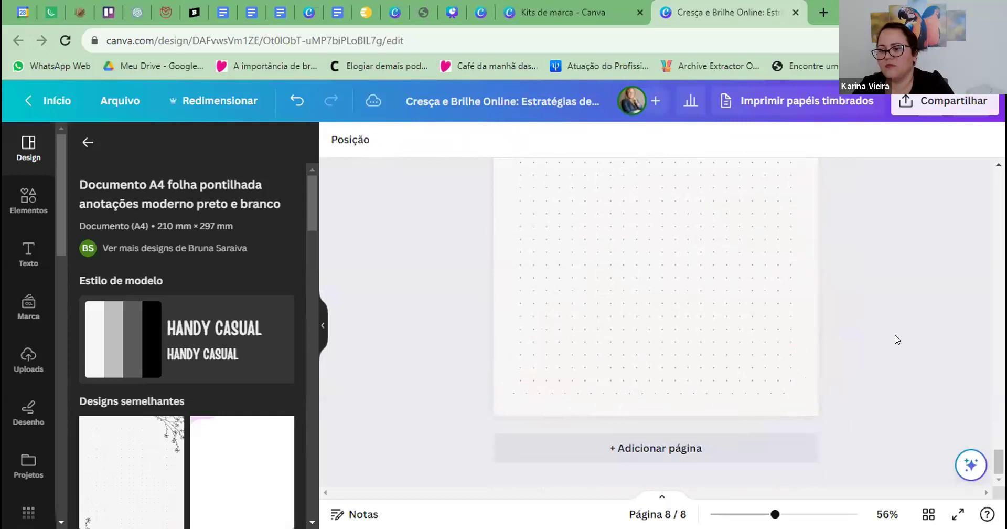
scroll(827, 341, up, 8)
scroll(814, 338, down, 5)
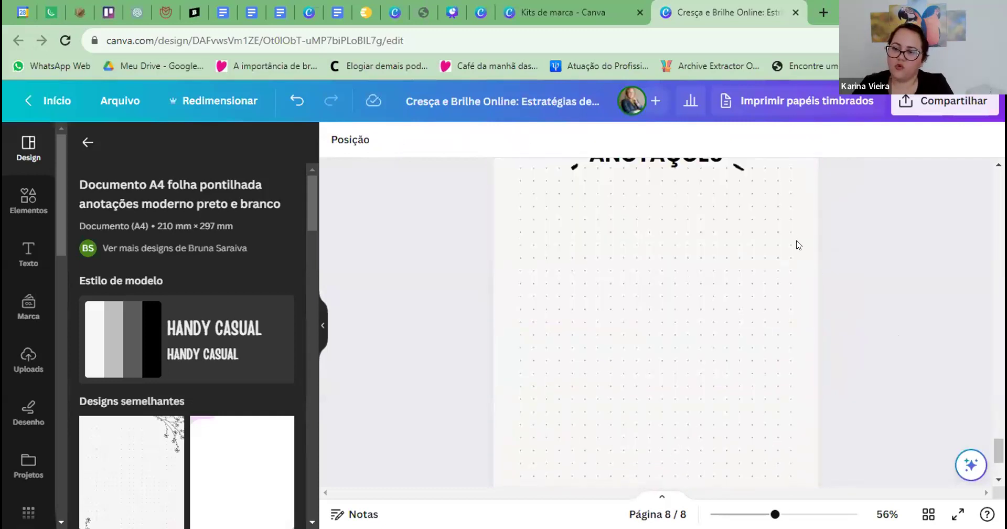
scroll(805, 294, up, 3)
scroll(795, 299, up, 2)
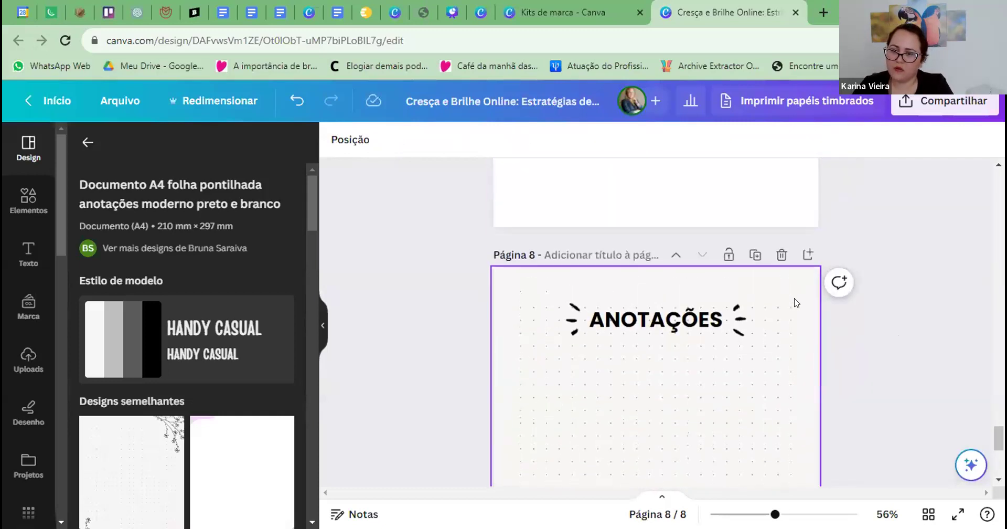
click(790, 341)
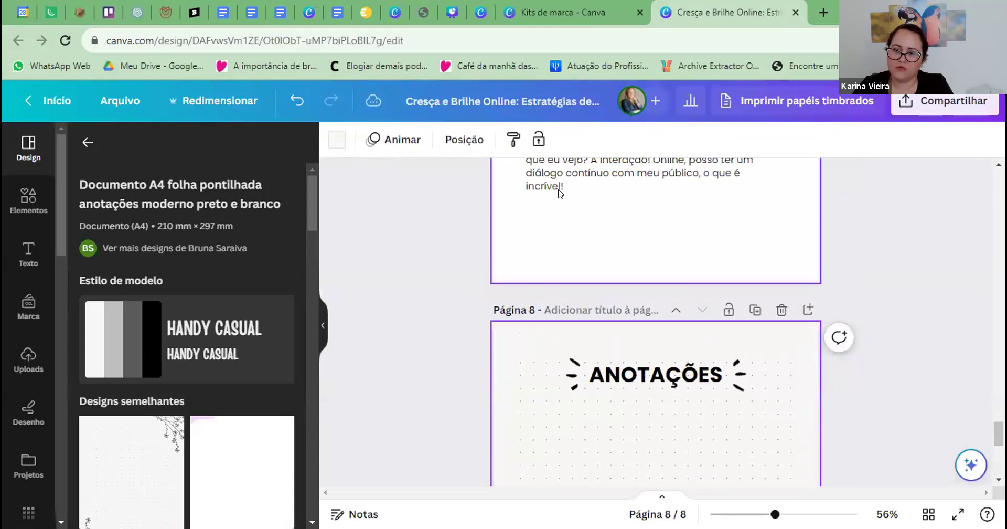
Make page 8's background white.
click(337, 139)
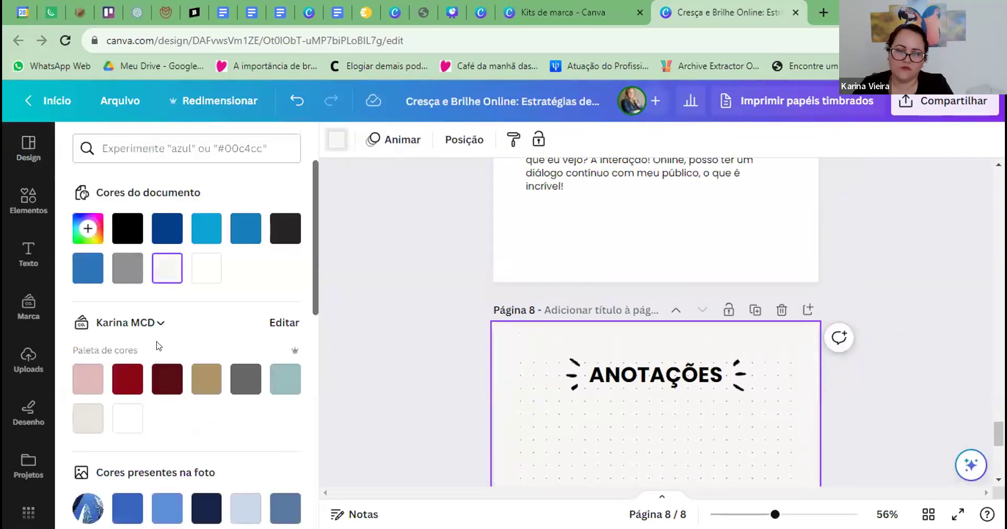
click(206, 268)
click(886, 315)
Add a new blank page after page 7.
scroll(734, 341, up, 5)
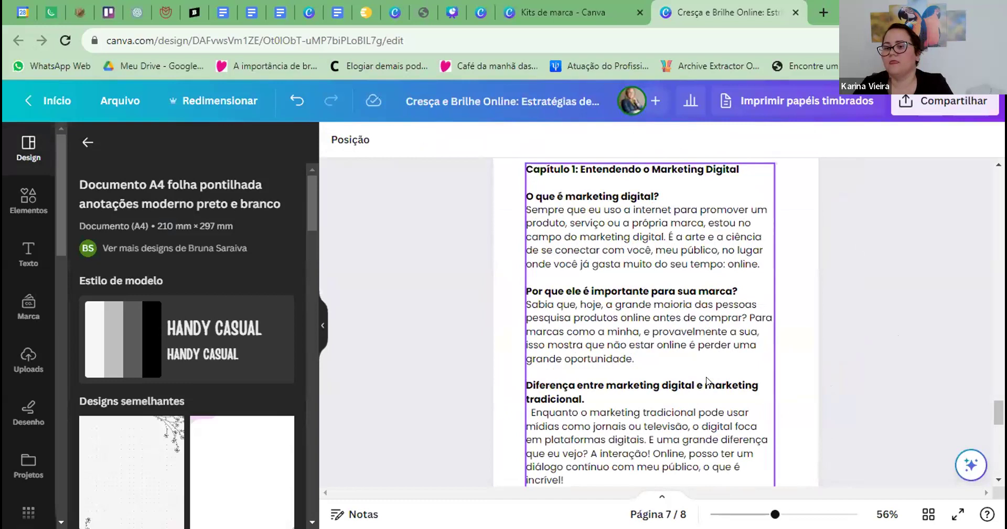
scroll(706, 377, up, 10)
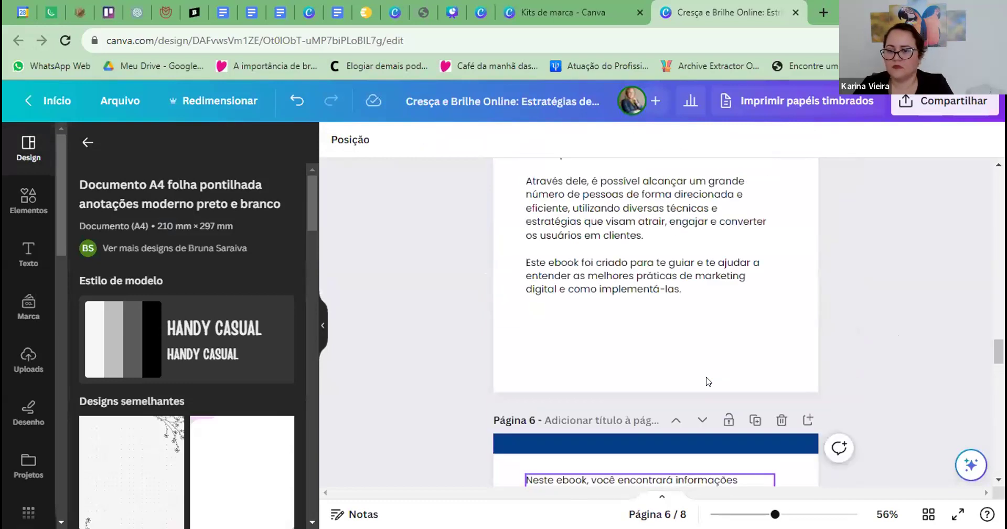
scroll(706, 381, up, 8)
scroll(706, 380, down, 15)
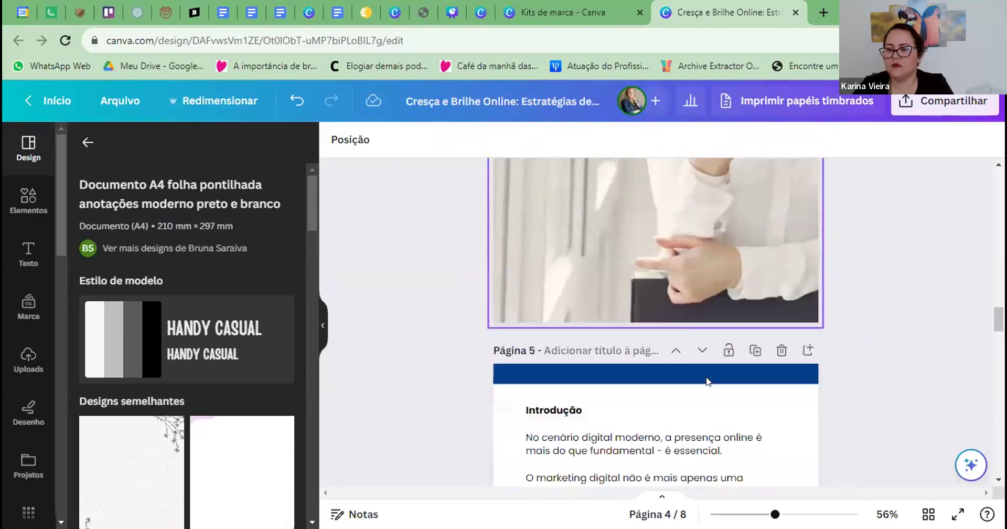
scroll(811, 458, down, 10)
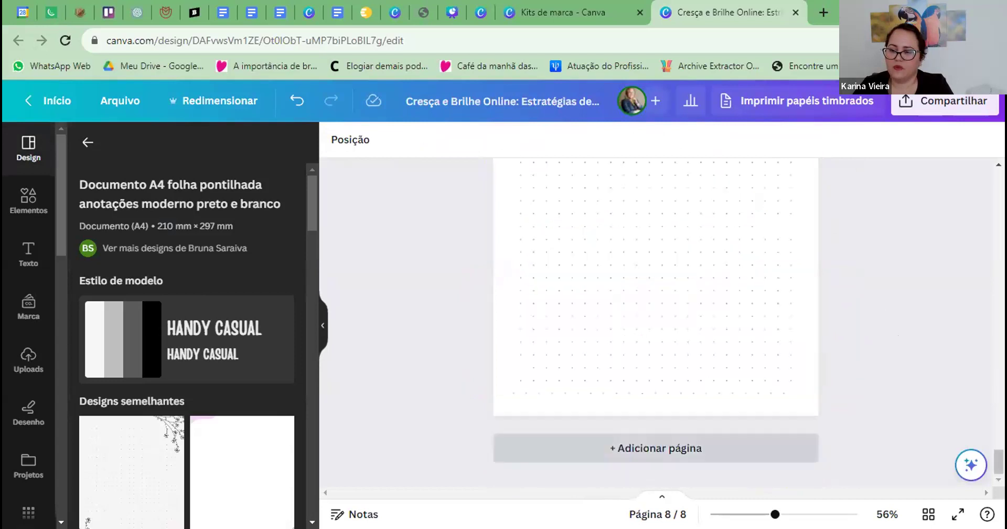
scroll(679, 394, up, 7)
scroll(679, 394, up, 10)
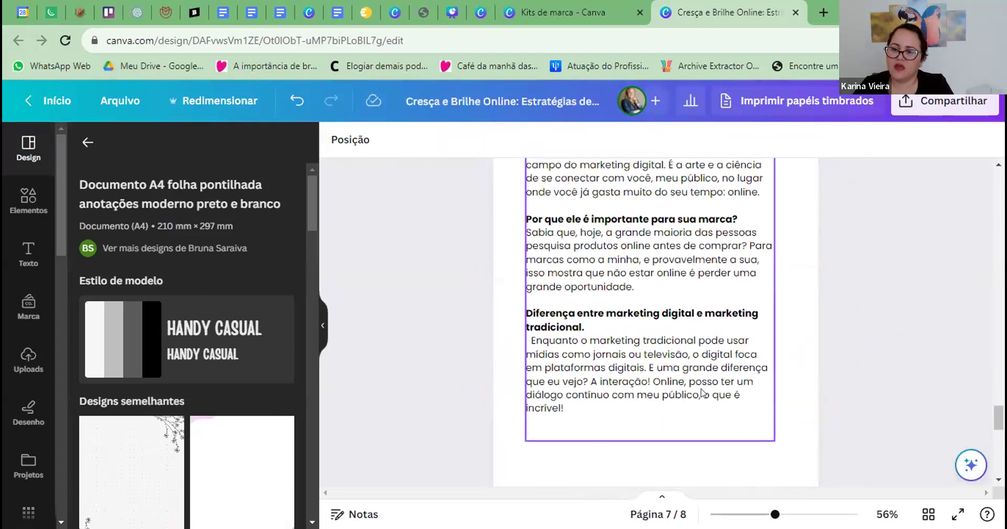
click(808, 248)
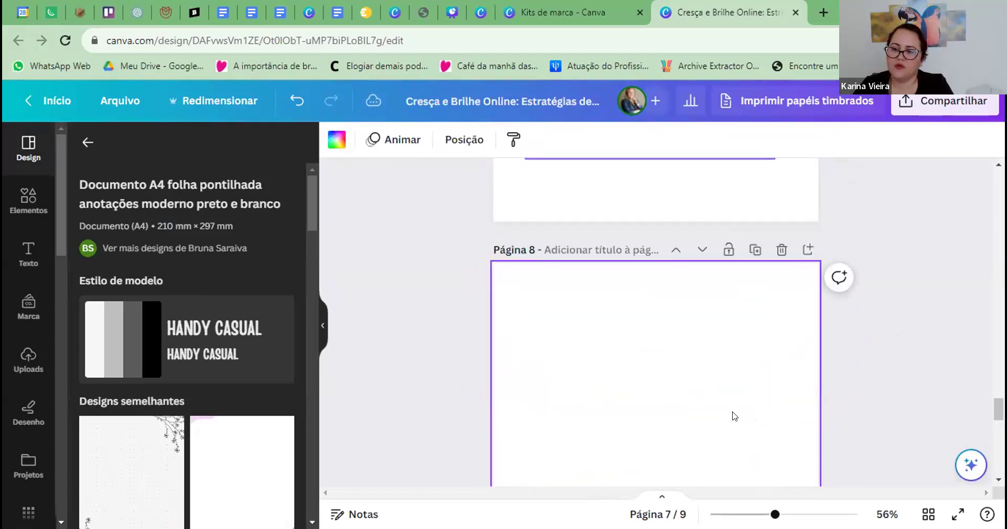
Select page 7's blue header bar and paste a copy of it.
scroll(727, 415, down, 2)
scroll(690, 396, up, 10)
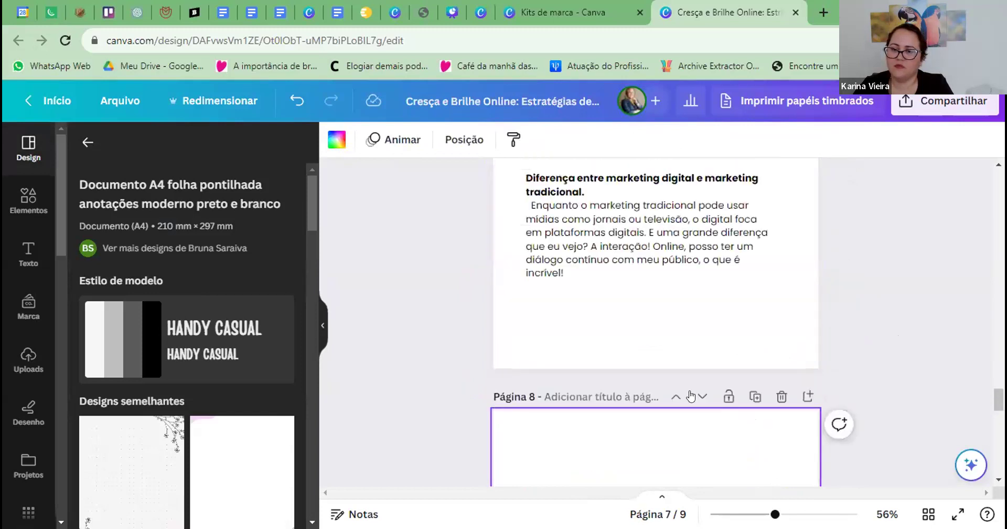
click(702, 361)
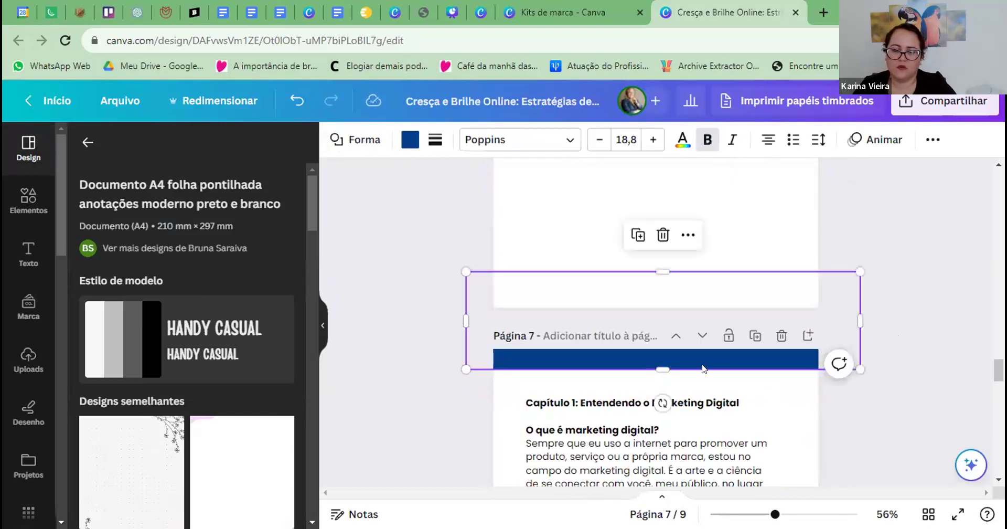
scroll(710, 395, down, 6)
scroll(772, 434, down, 6)
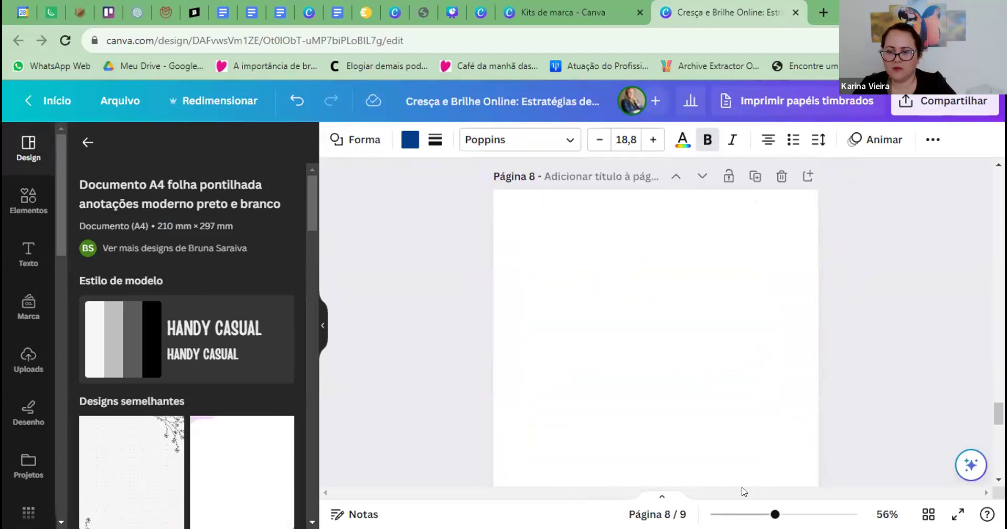
scroll(742, 482, up, 6)
scroll(794, 395, up, 4)
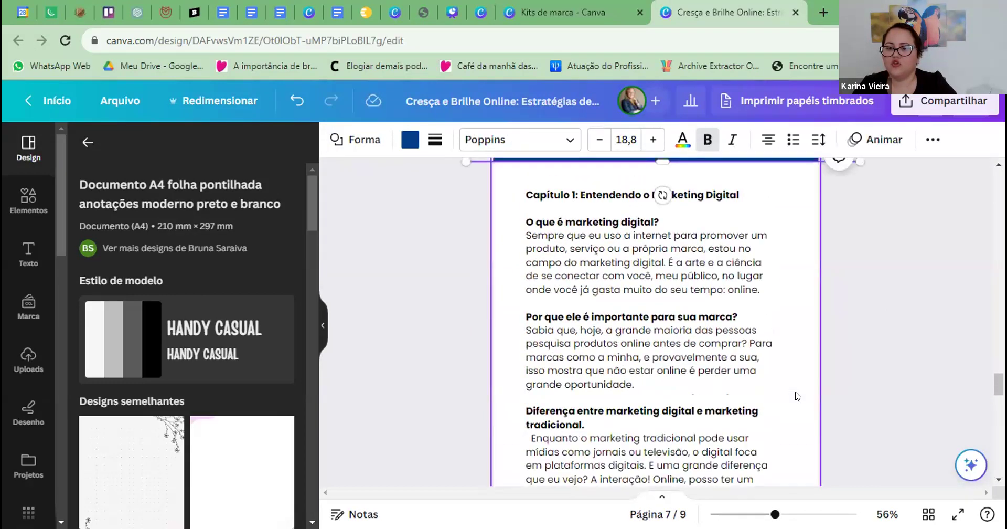
scroll(793, 393, down, 4)
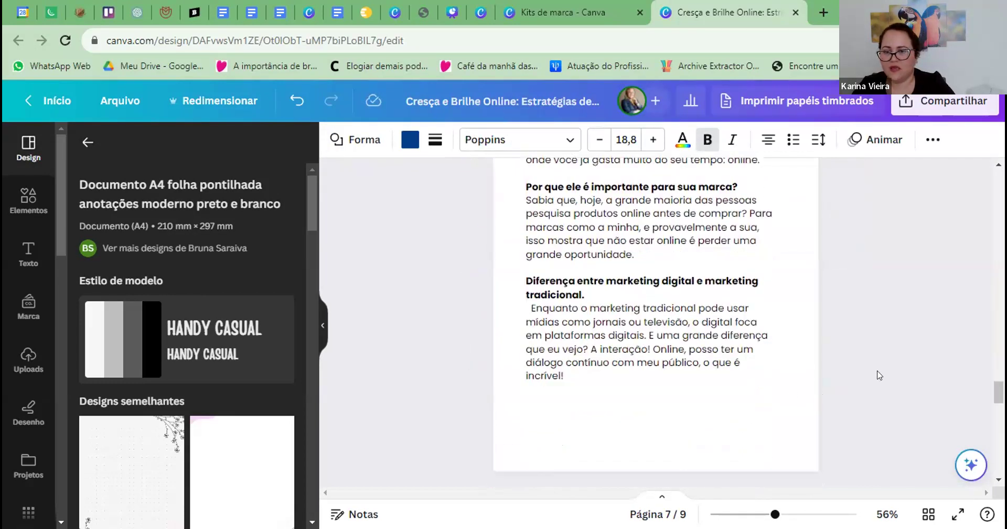
key(ctrl+v)
Delete the extra pasted blue rectangle and move down to the last page.
scroll(866, 371, up, 3)
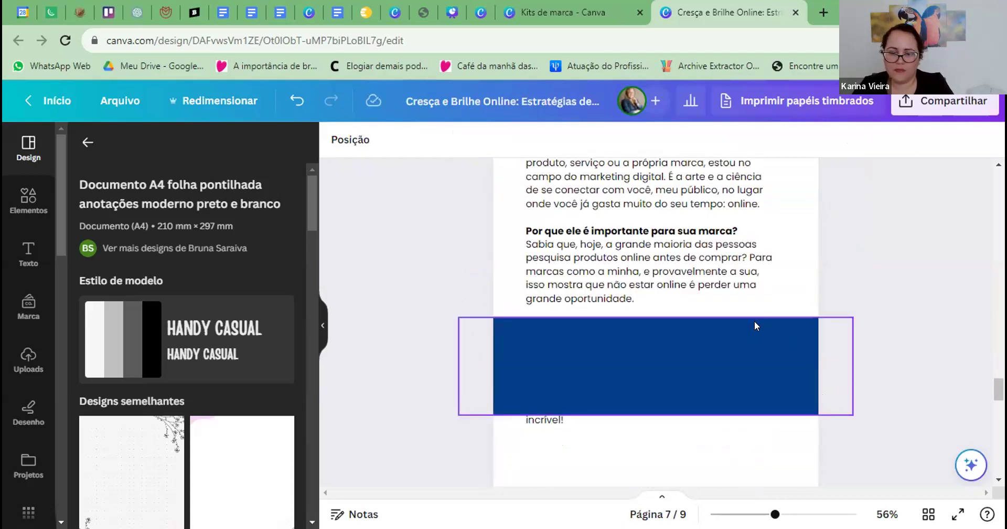
click(755, 322)
key(Delete)
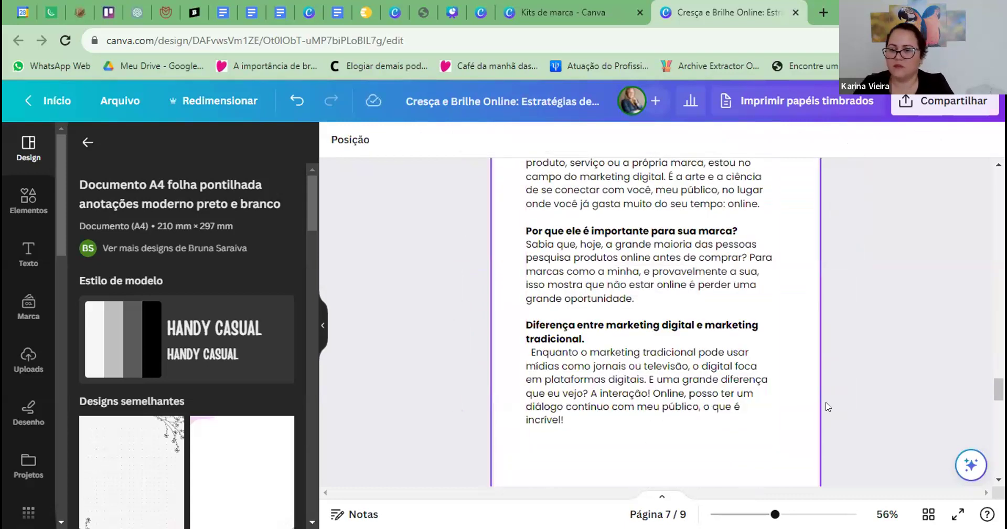
scroll(828, 405, up, 3)
scroll(829, 407, down, 4)
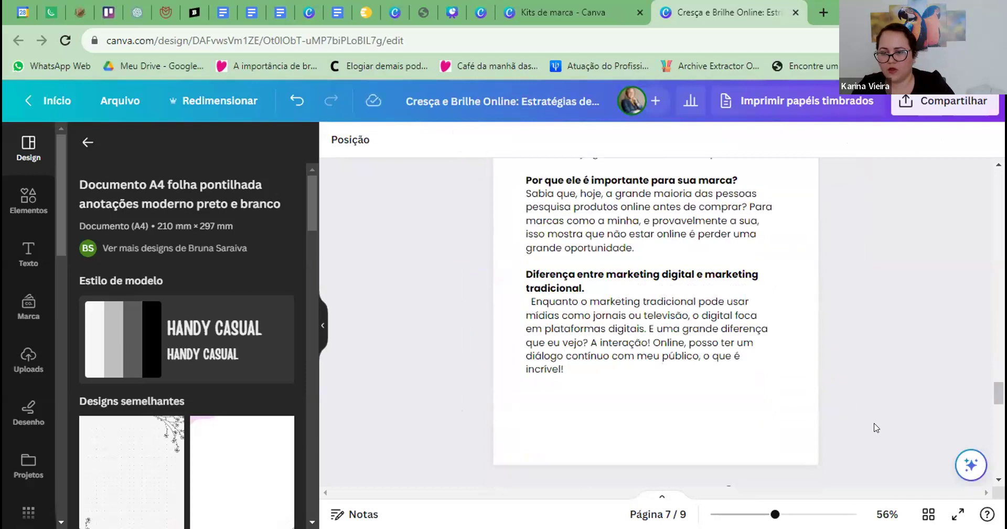
scroll(876, 428, down, 2)
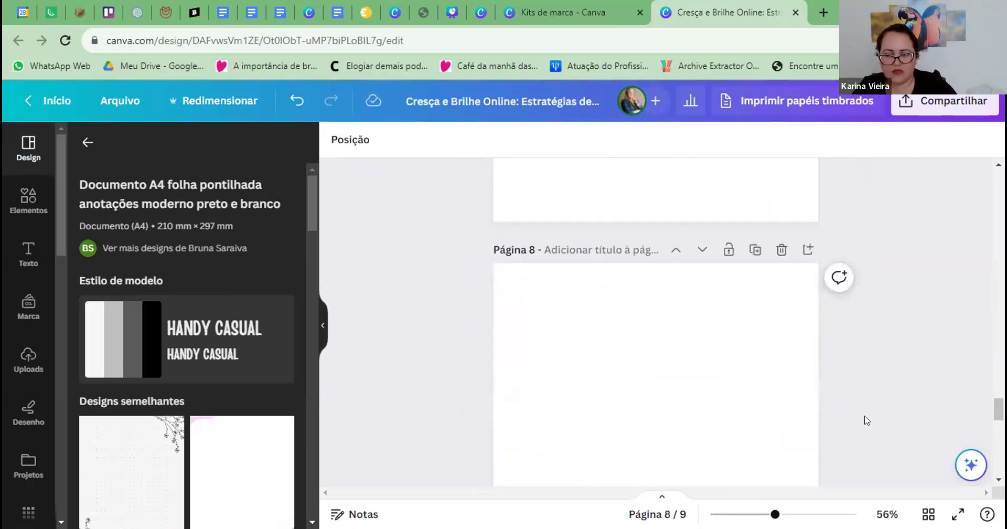
scroll(867, 420, down, 7)
scroll(867, 420, down, 3)
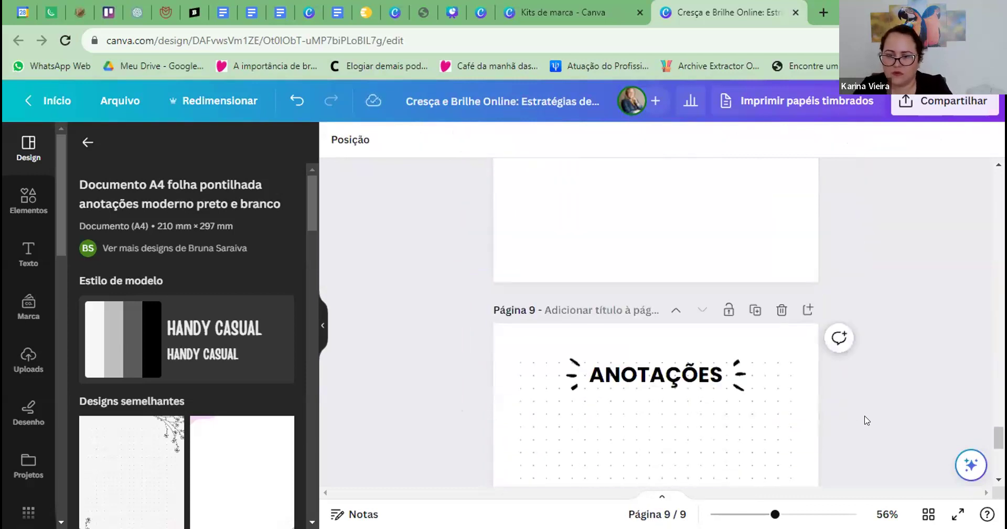
scroll(840, 407, down, 5)
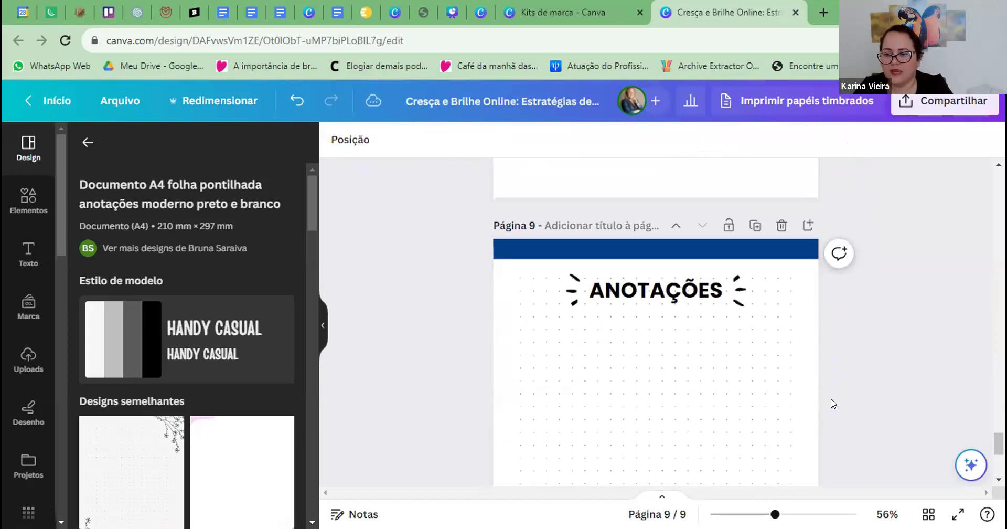
click(22, 242)
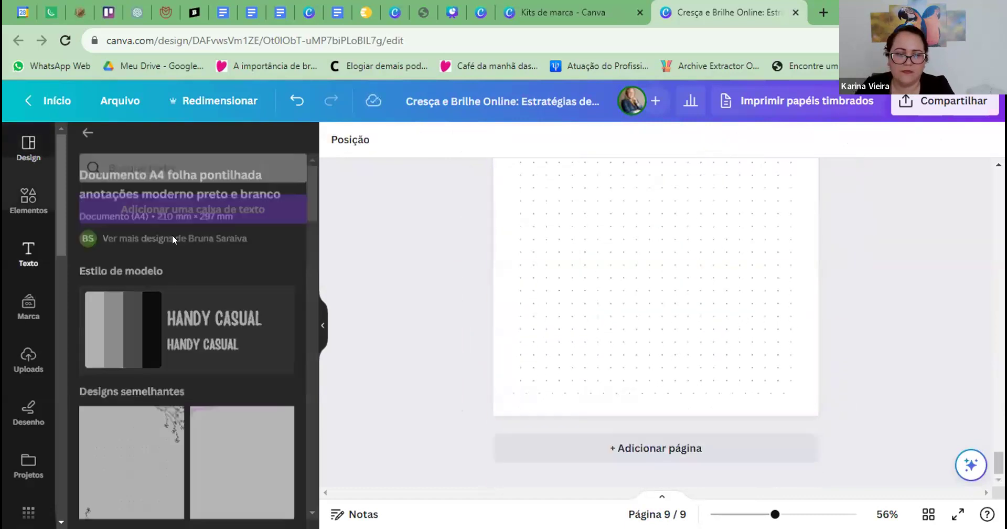
scroll(198, 391, down, 3)
scroll(196, 385, down, 10)
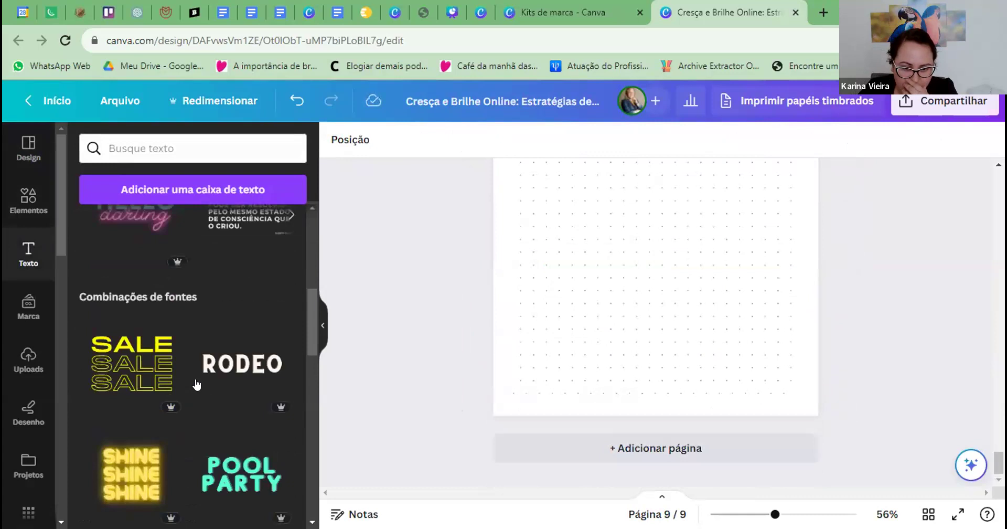
scroll(197, 383, down, 8)
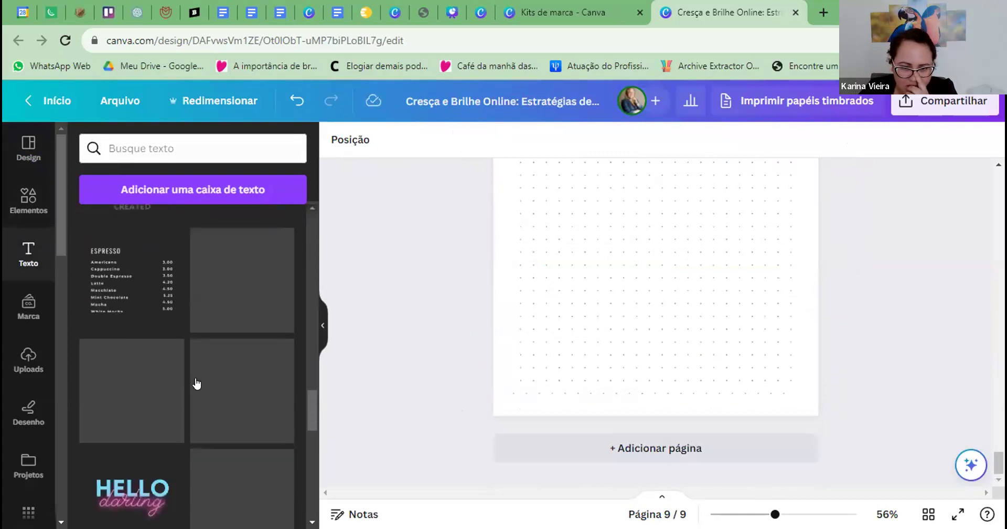
scroll(562, 288, up, 5)
scroll(655, 323, up, 20)
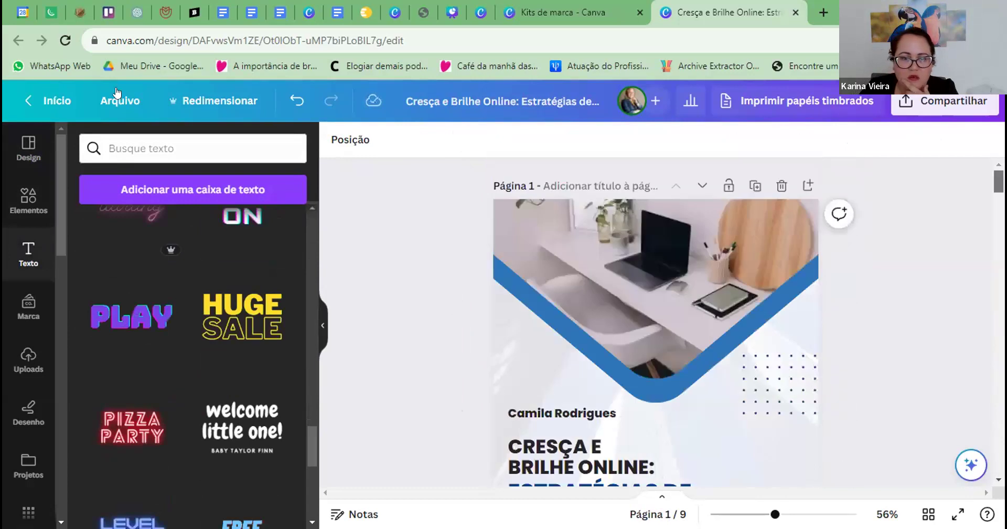
click(117, 97)
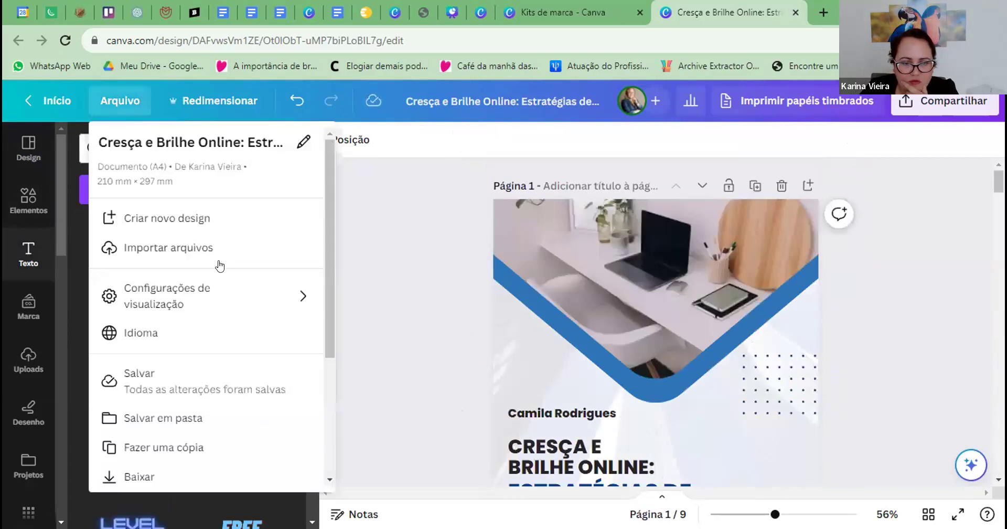
scroll(220, 269, down, 3)
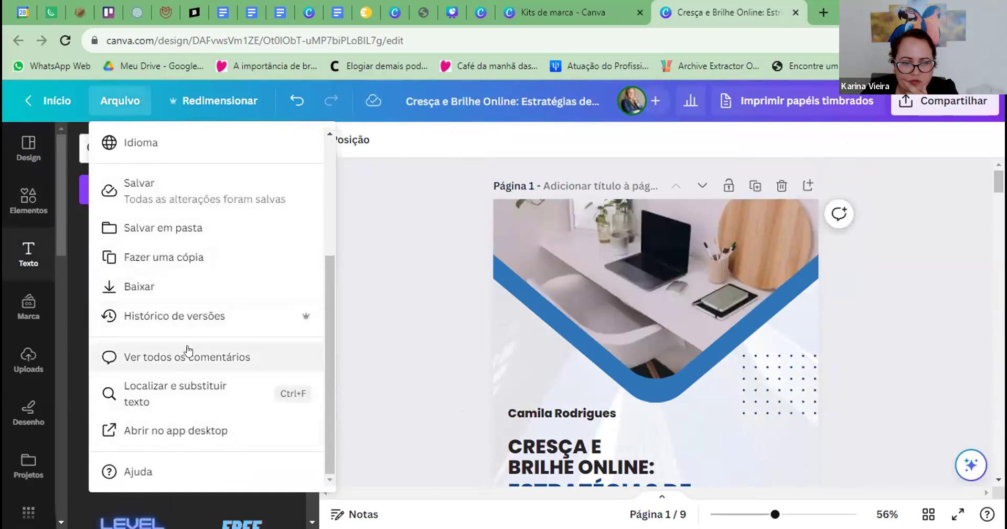
scroll(218, 252, up, 3)
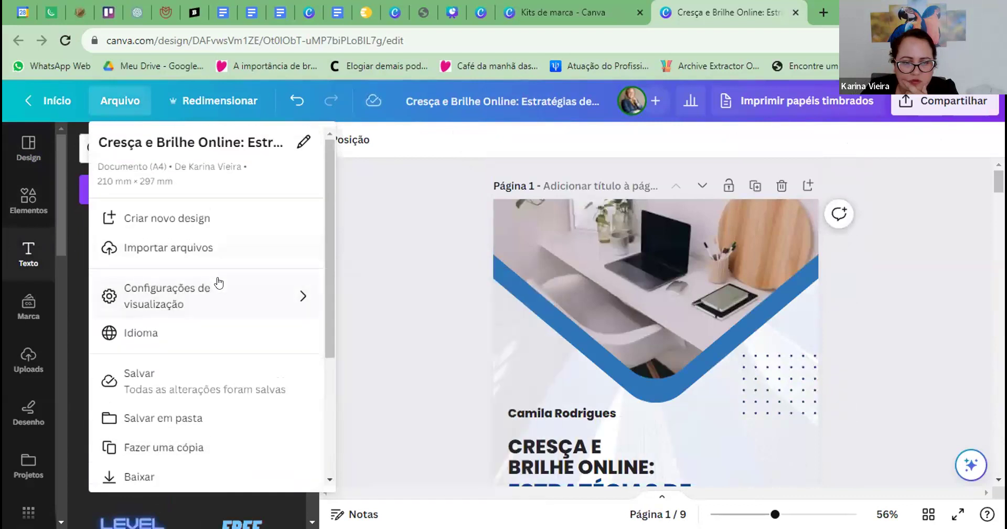
mouse_move(218, 284)
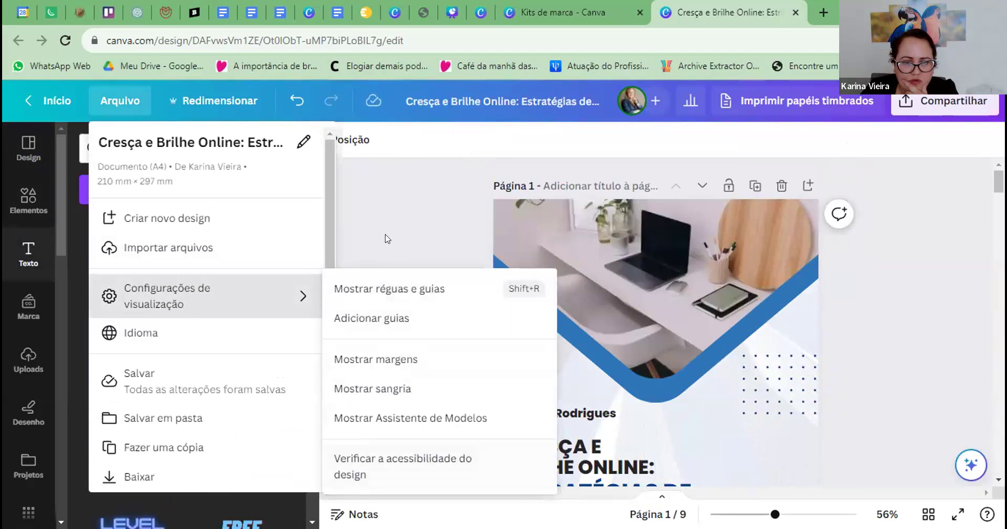
click(381, 204)
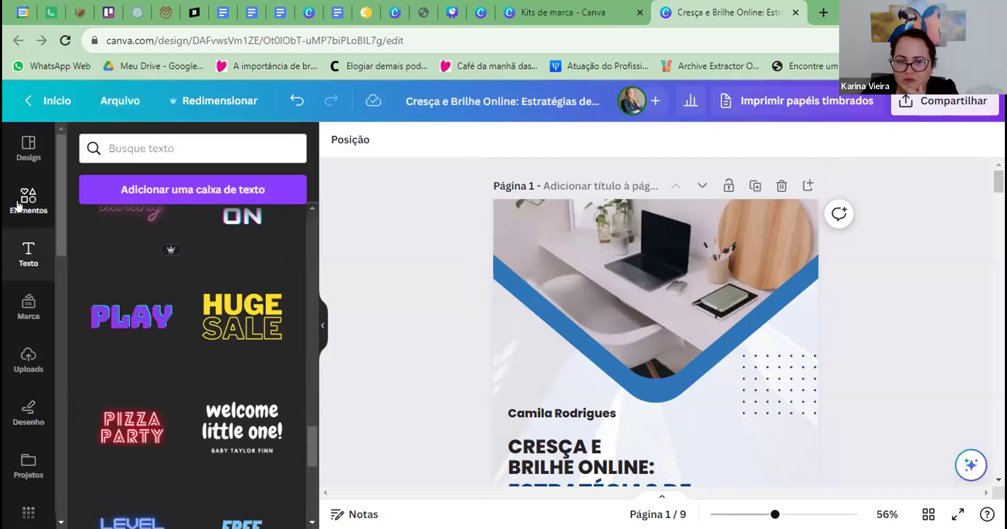
scroll(297, 404, down, 15)
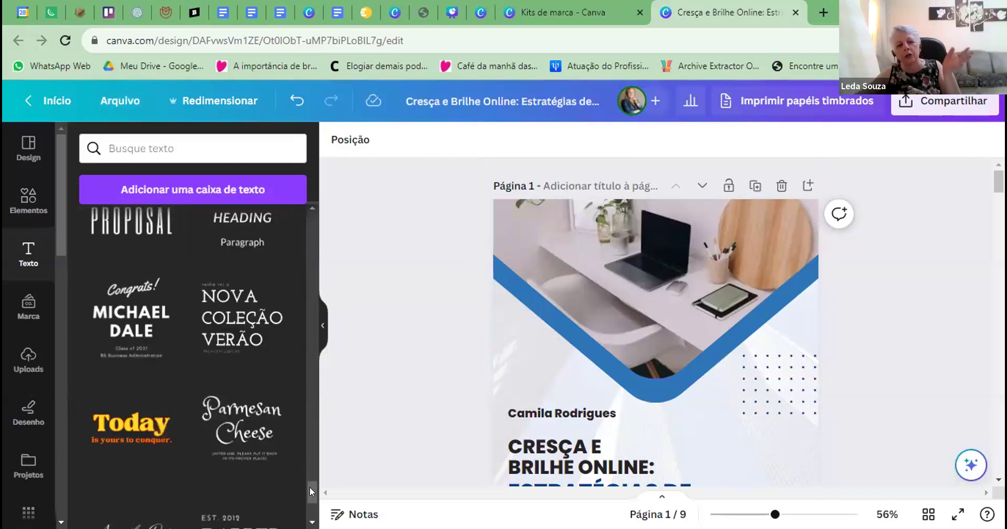
scroll(313, 493, down, 5)
drag(312, 467, 315, 222)
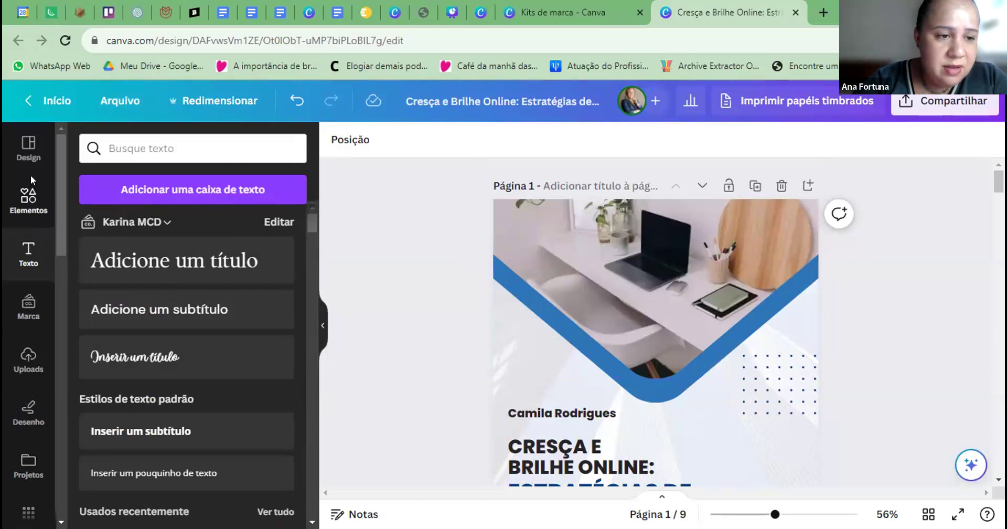
click(115, 105)
scroll(185, 293, down, 3)
scroll(205, 292, down, 2)
scroll(215, 367, up, 2)
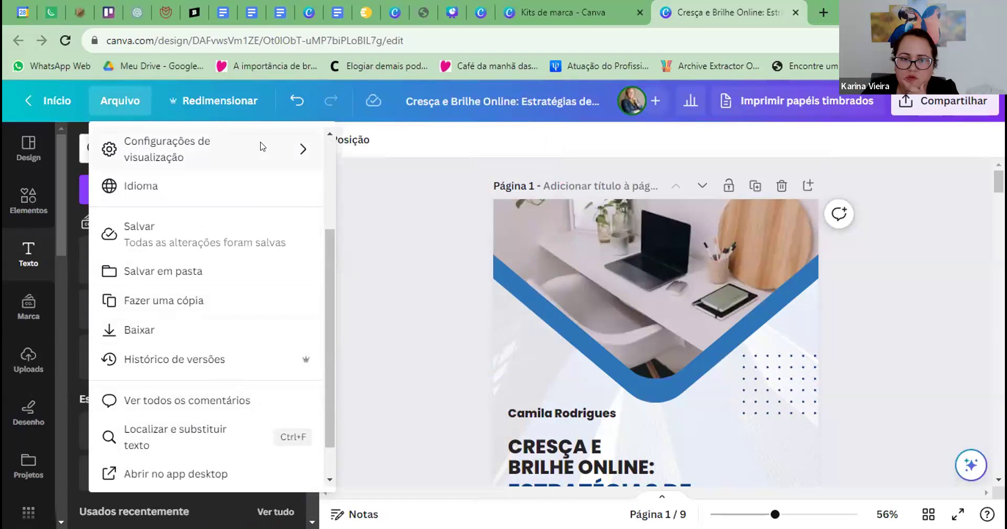
mouse_move(262, 150)
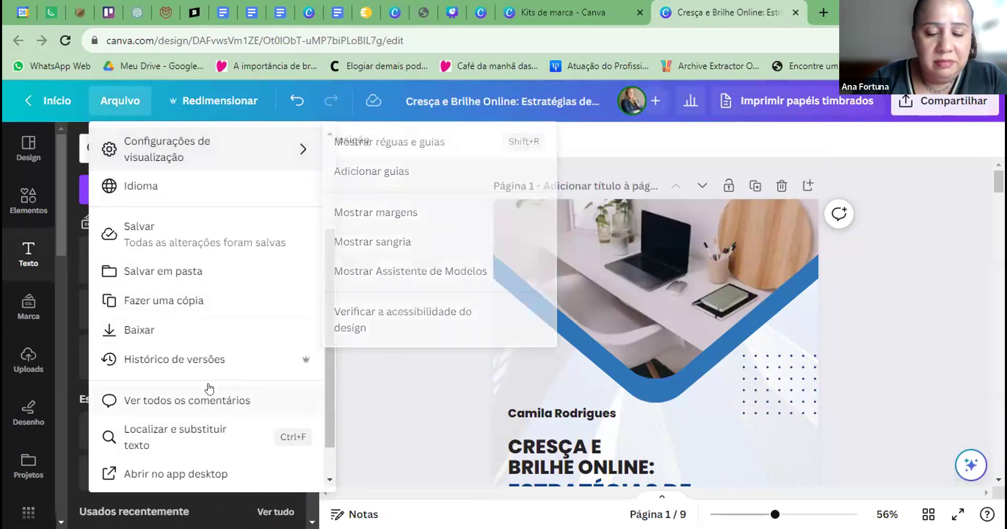
scroll(204, 362, down, 1)
click(366, 313)
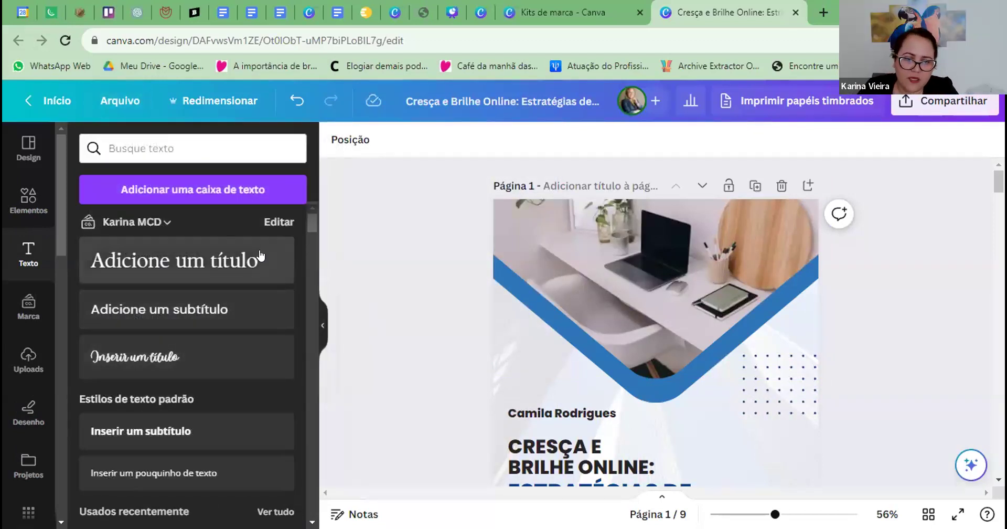
scroll(20, 410, down, 8)
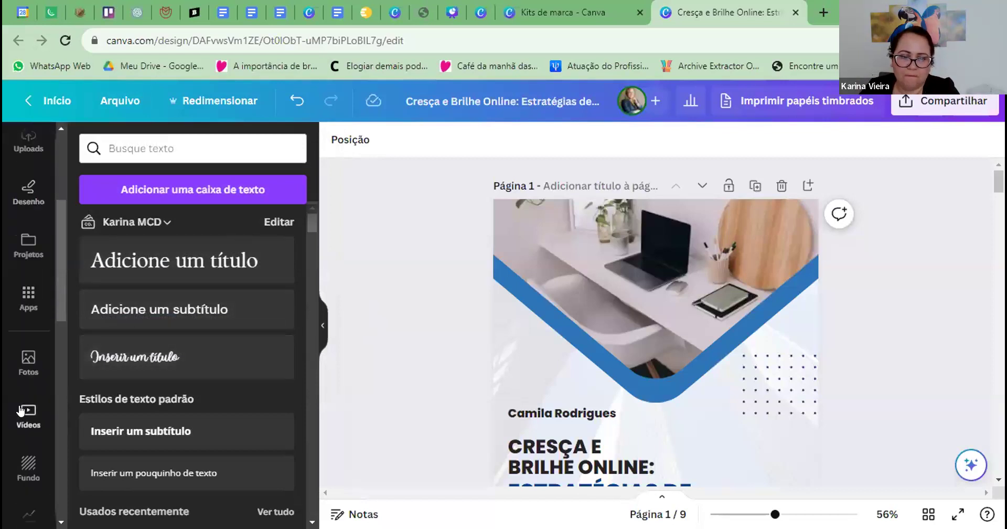
scroll(20, 410, down, 1)
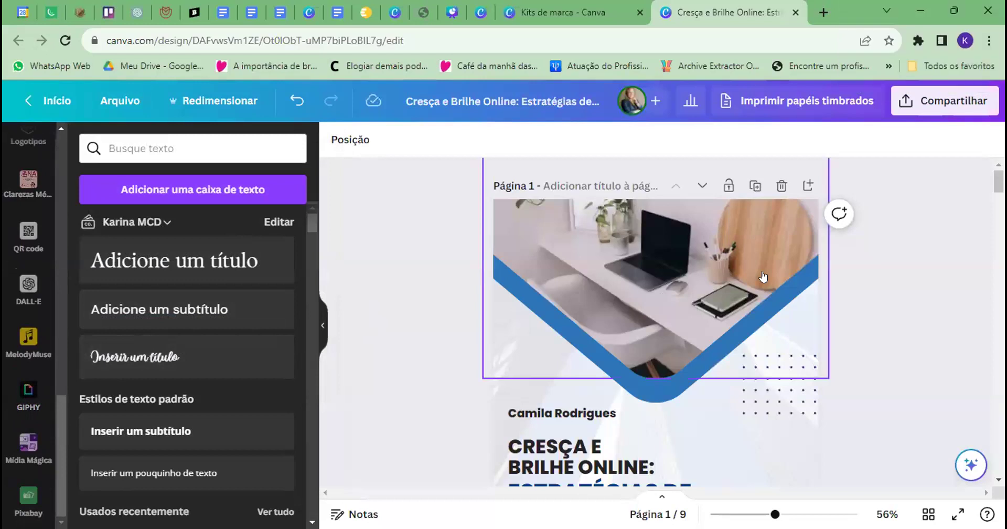
scroll(761, 347, down, 10)
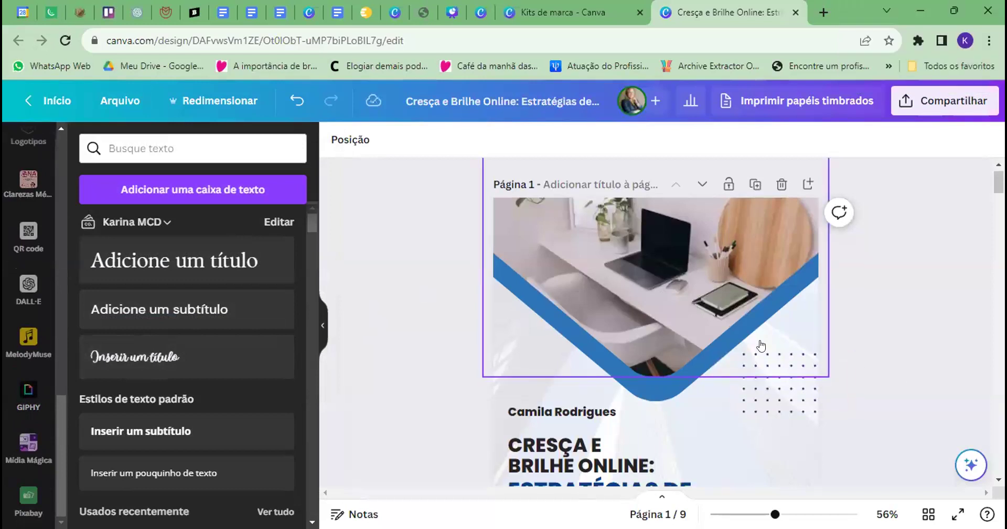
scroll(760, 346, down, 5)
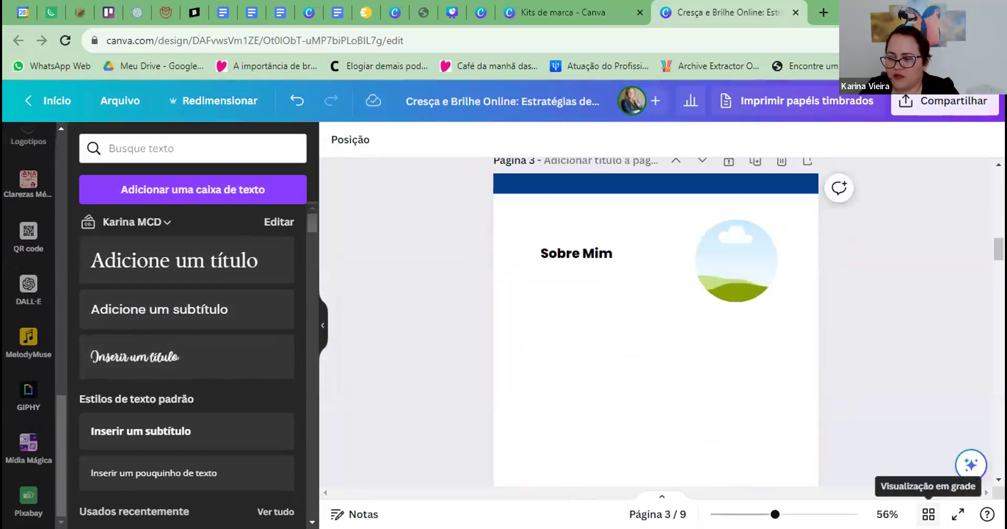
Add a blank page 10 at the end and place a widened text box near its top.
click(928, 514)
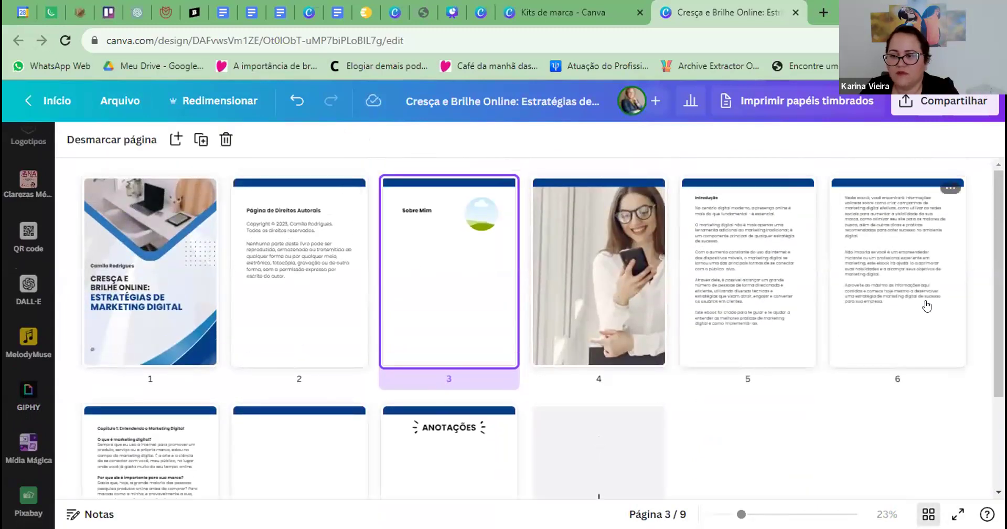
scroll(173, 361, down, 3)
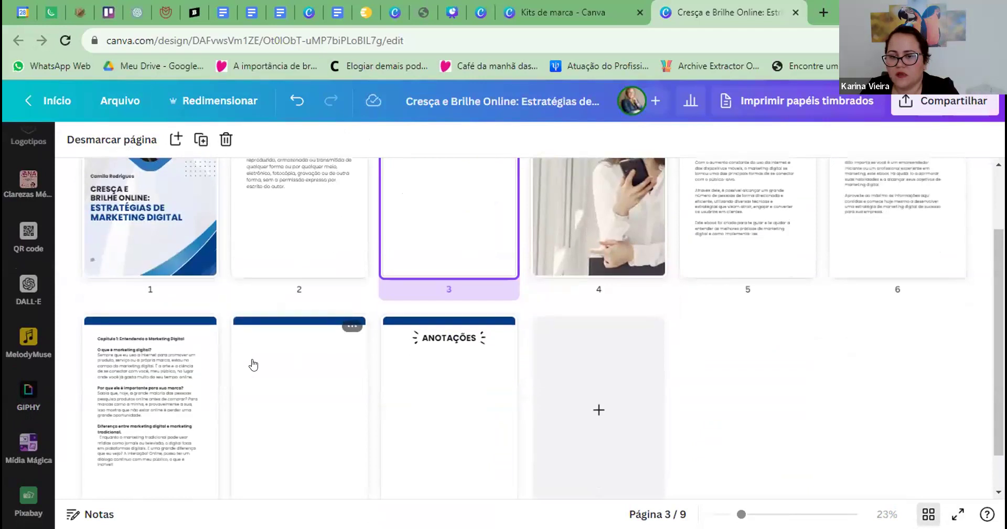
click(616, 347)
double_click(622, 340)
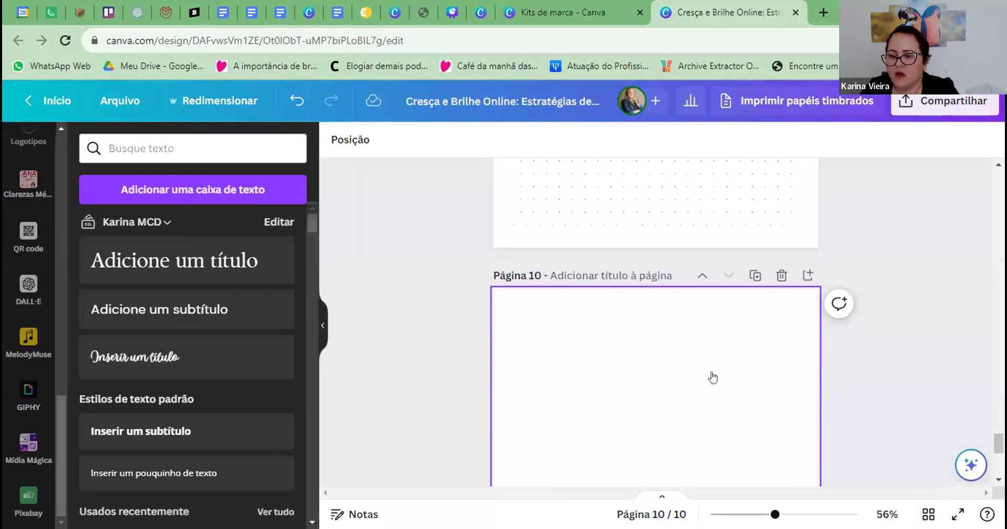
key(t)
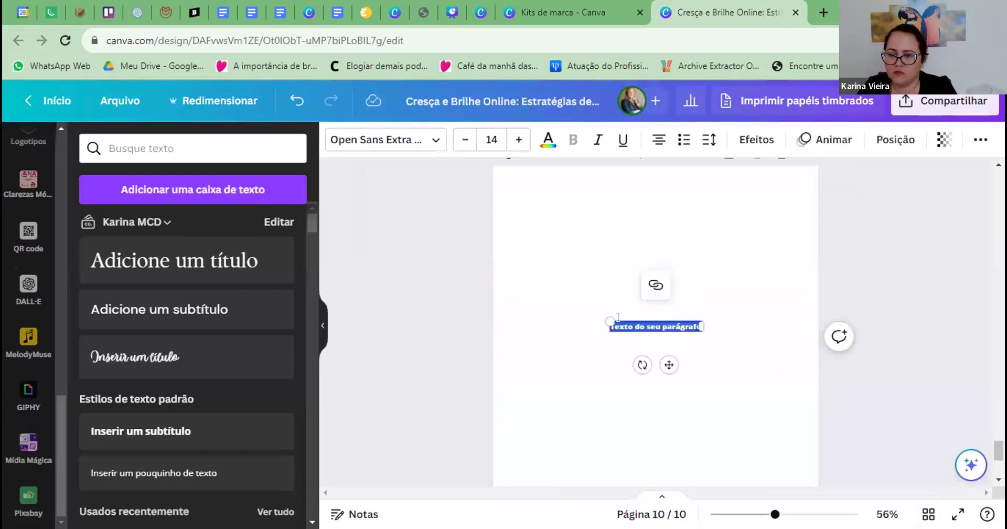
drag(600, 313, 556, 311)
drag(639, 362, 608, 259)
Type the heading 'Conclusão', nudge it upper left, and duplicate the page as page 11.
text(Con)
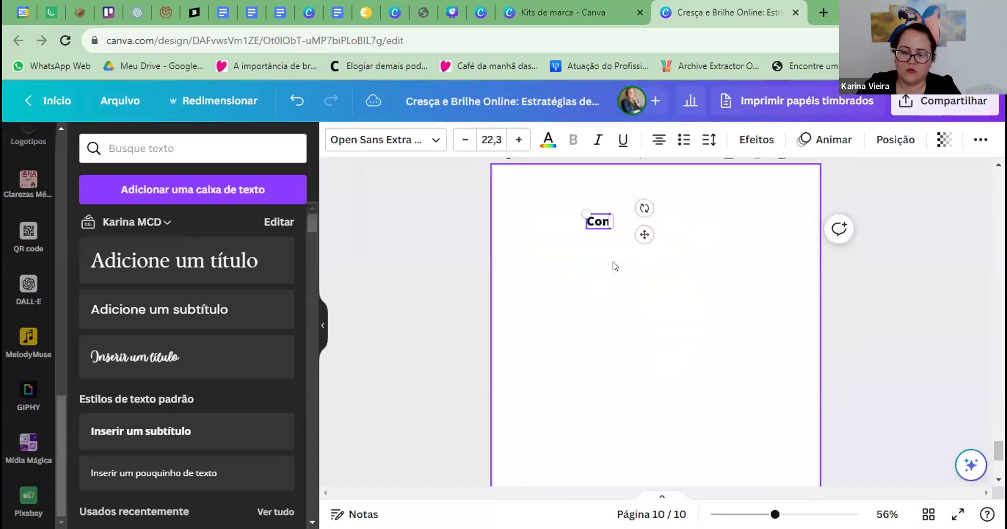
text(clusão)
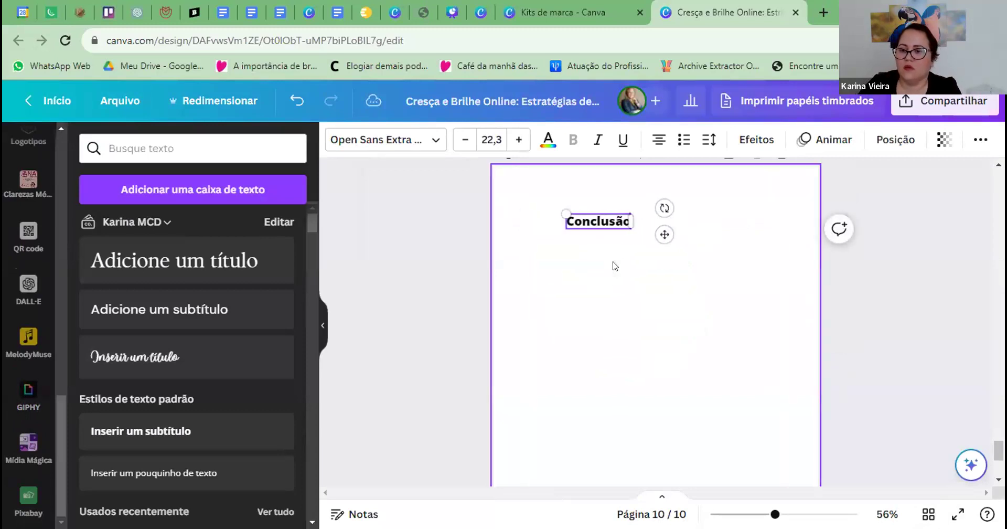
drag(664, 234, 624, 240)
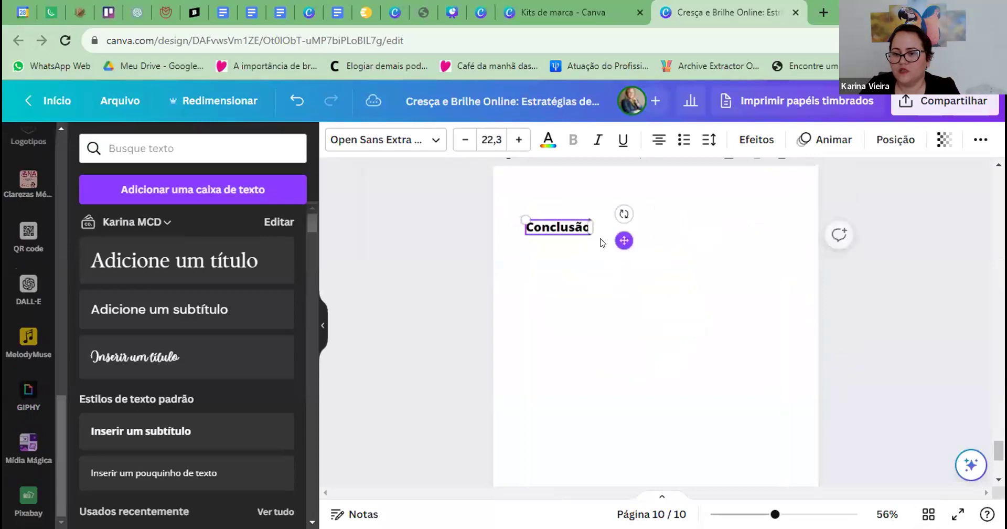
click(735, 244)
scroll(735, 244, up, 3)
click(755, 303)
Rename the duplicated page's heading to 'Contatos' on page 11.
double_click(582, 383)
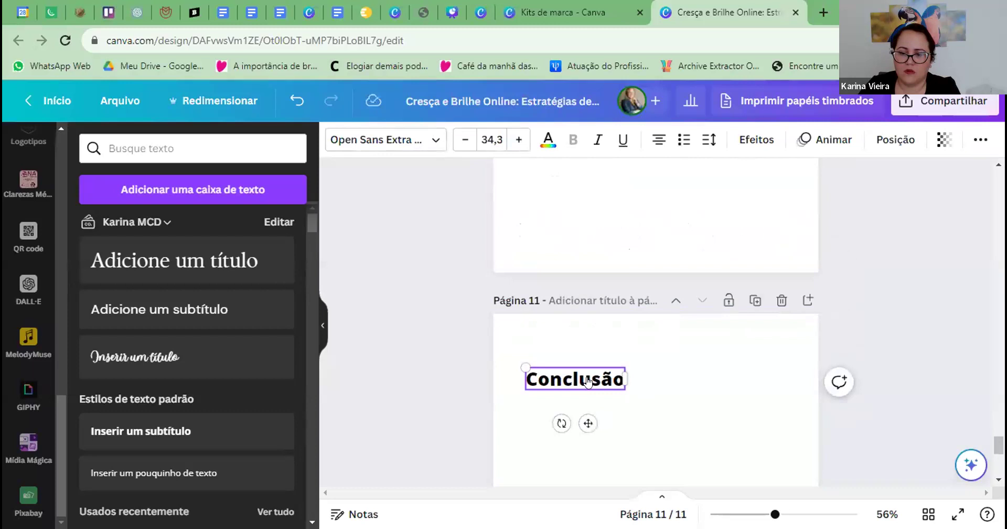
drag(559, 382, 626, 384)
text(tatos)
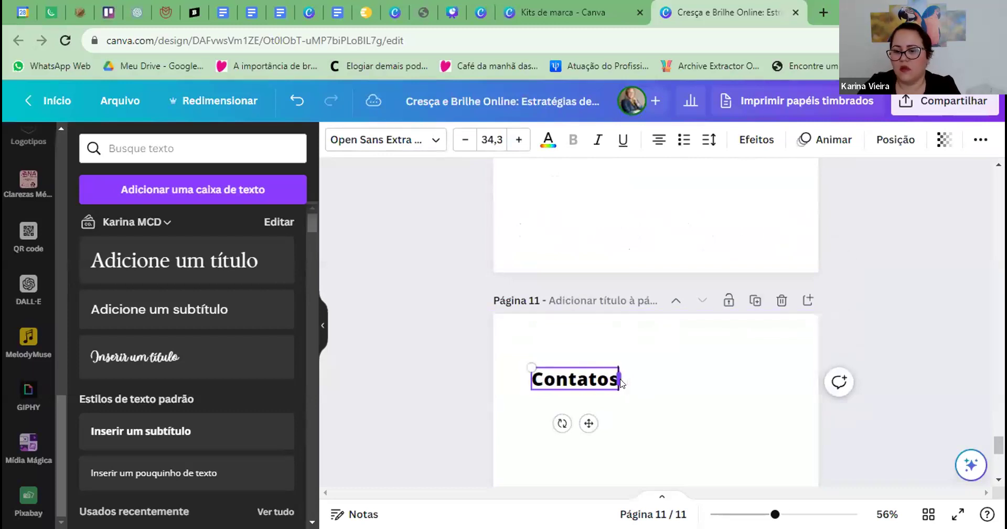
click(640, 395)
scroll(654, 396, down, 3)
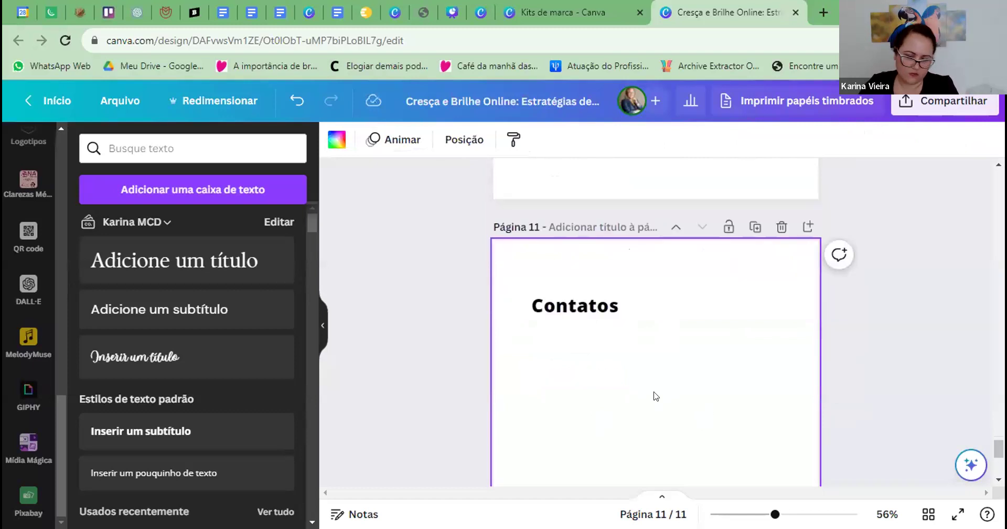
Add a text line with the Instagram handle under Contatos, sized 21,3 and aligned.
key(t)
drag(668, 362, 586, 314)
drag(621, 277, 664, 311)
text(@karinavie)
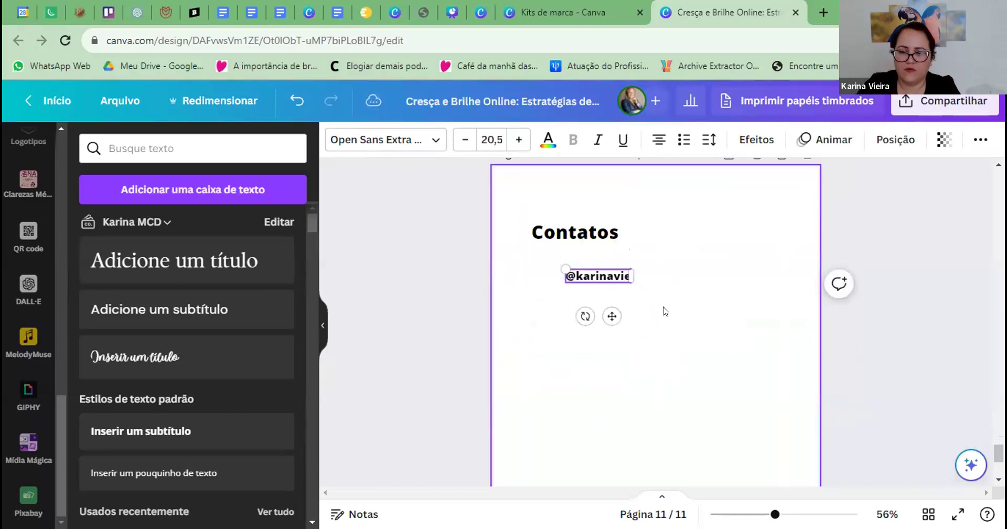
text(ira.oficial)
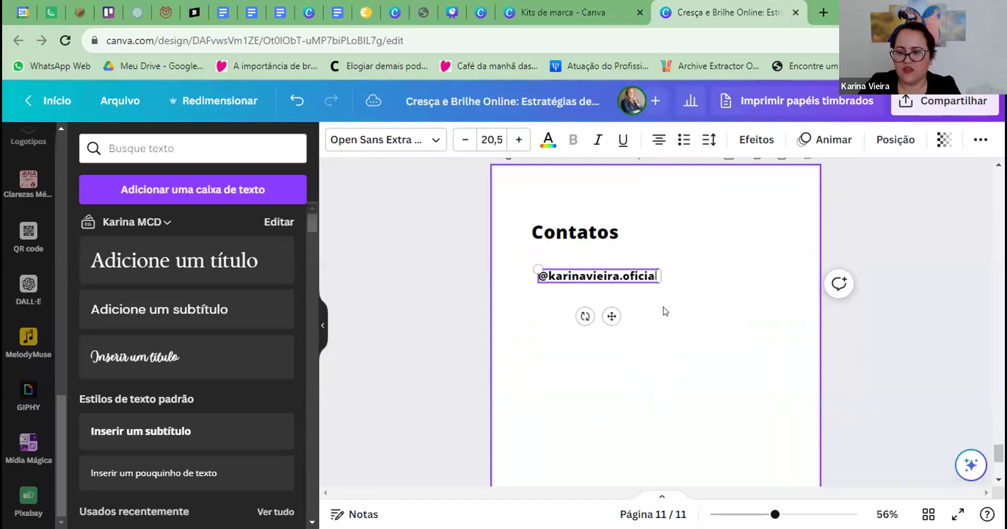
drag(610, 315, 599, 315)
drag(664, 289, 650, 283)
click(708, 314)
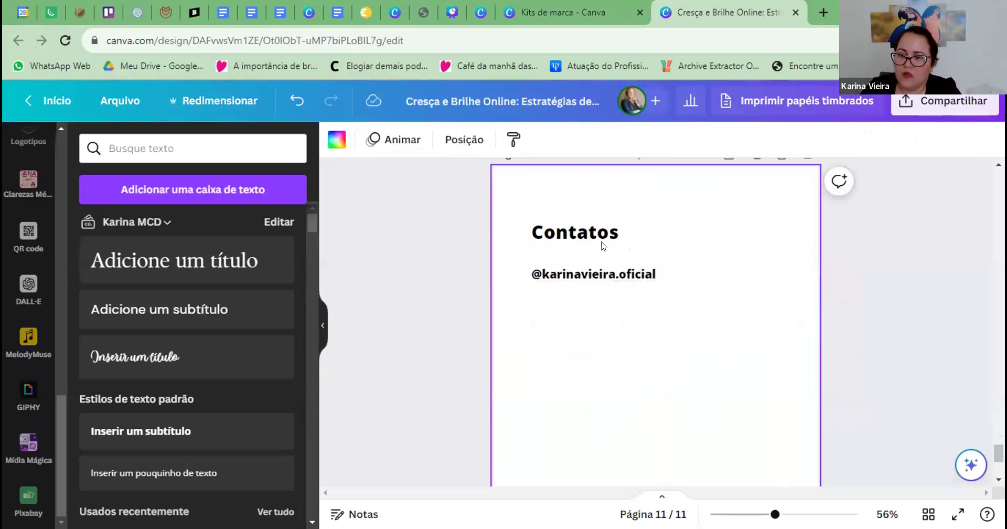
Enlarge the Contatos heading to 48,8 and reselect the handle text.
click(607, 221)
drag(621, 218, 654, 211)
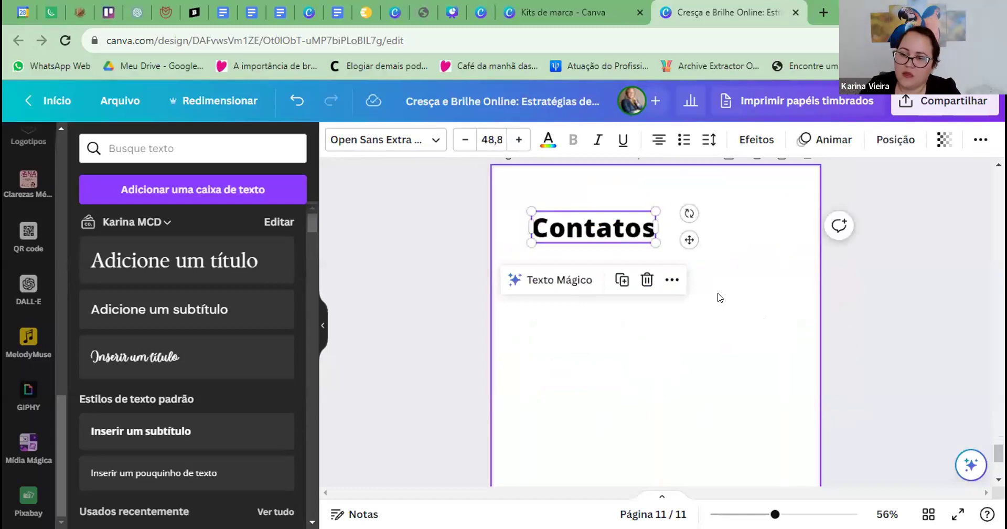
click(614, 288)
click(593, 274)
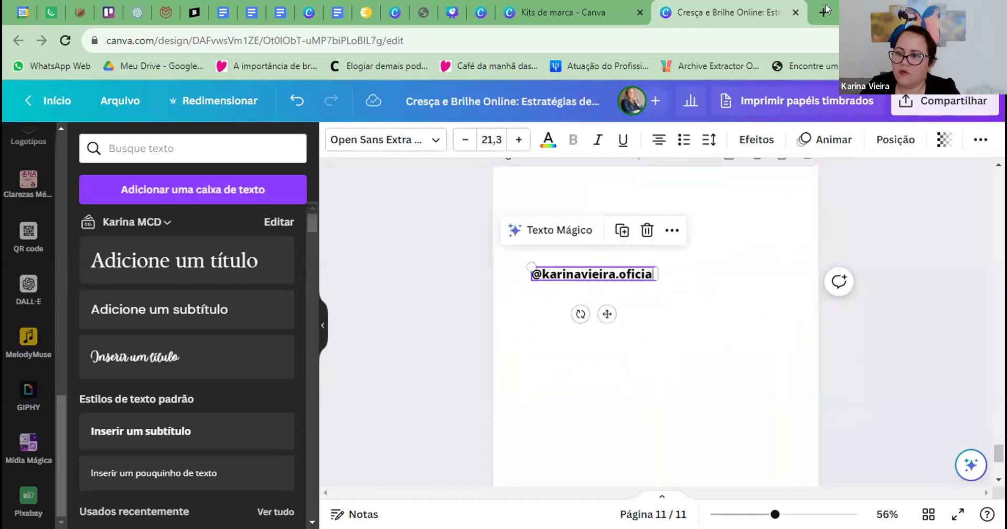
click(825, 9)
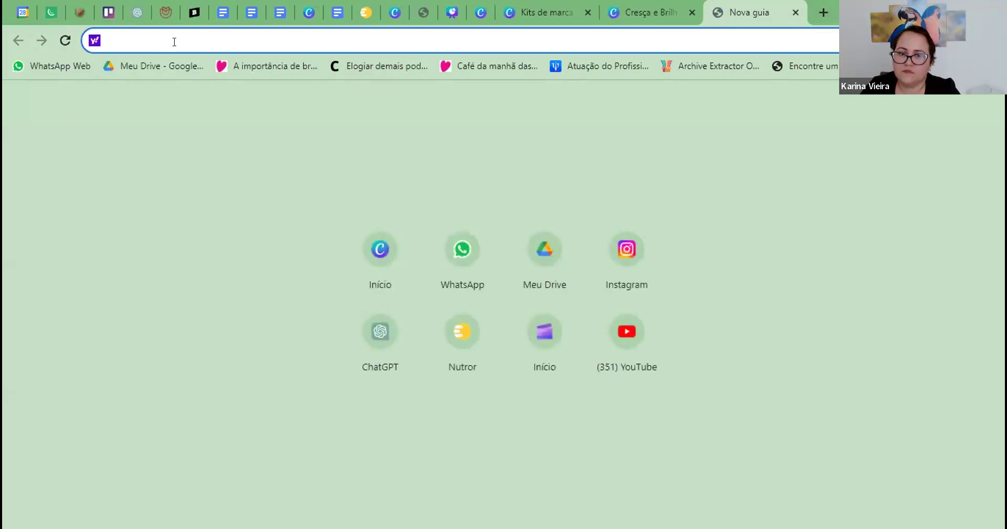
Load the official Instagram mentoring profile and copy its web address.
text(karina)
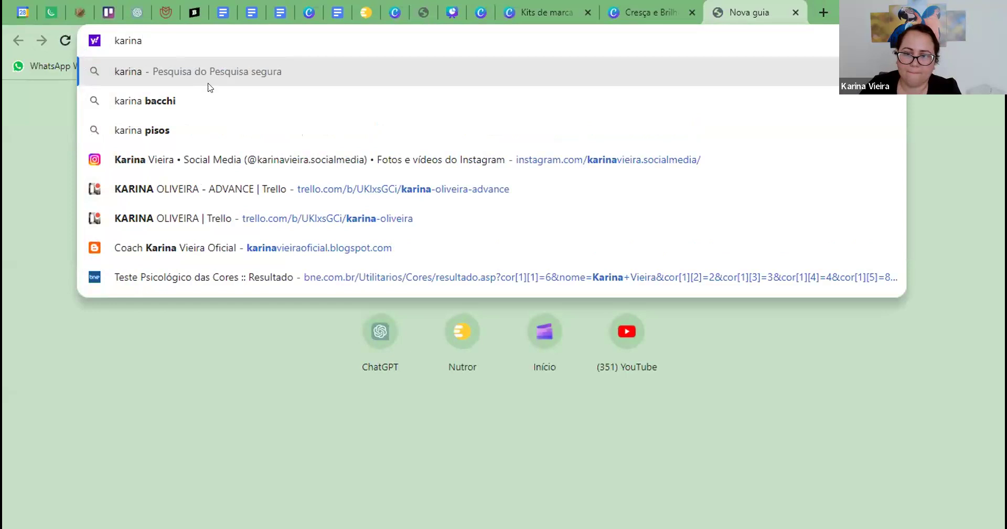
click(305, 157)
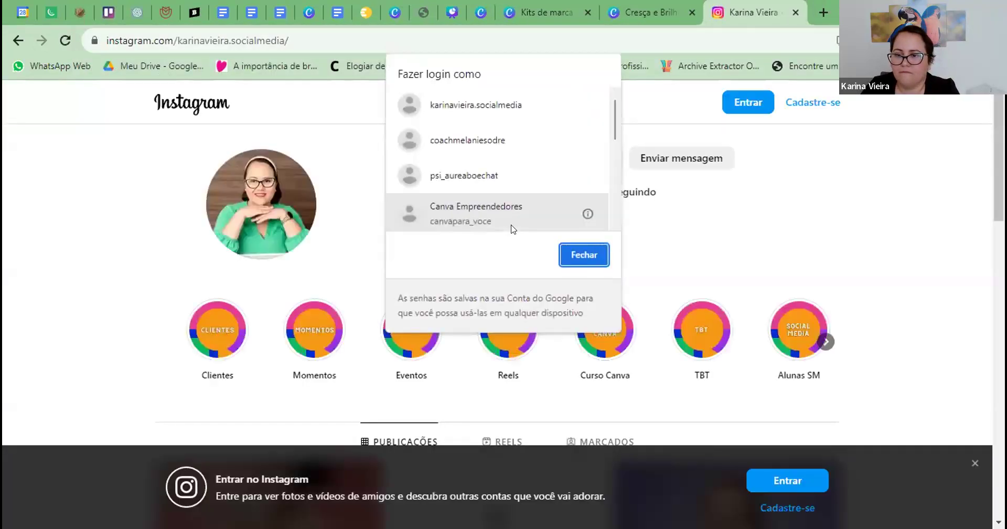
click(584, 254)
click(153, 34)
text(karina)
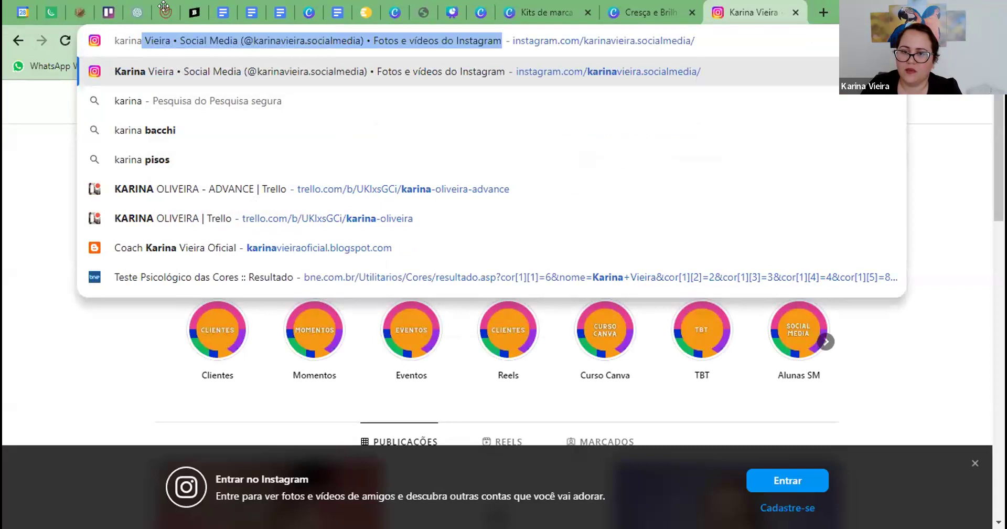
drag(496, 40, 84, 33)
text(kar)
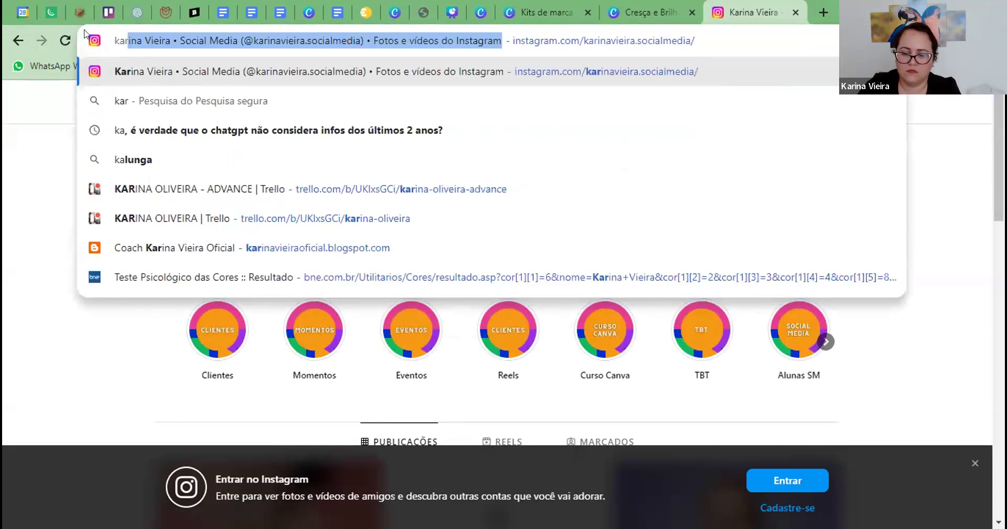
text(inavieira.ofi)
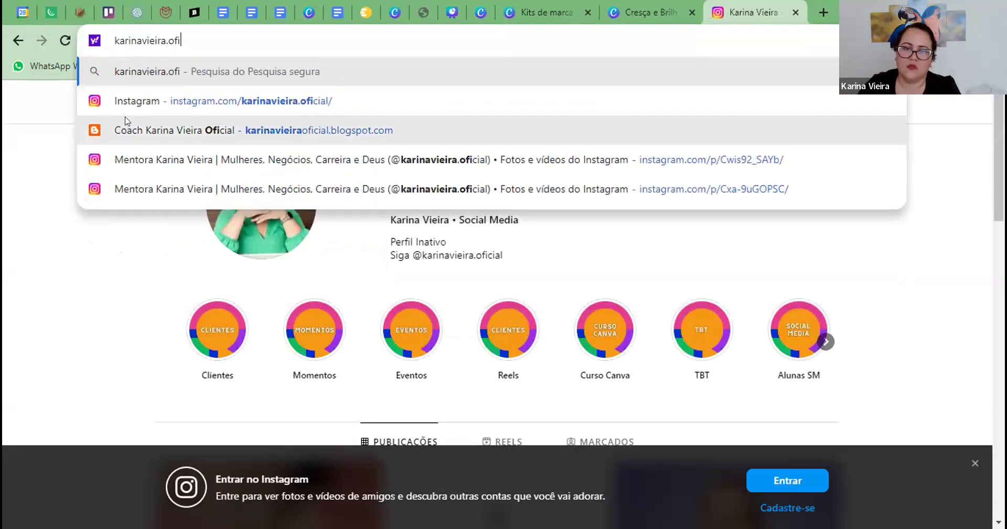
key(Down)
key(Return)
click(295, 40)
key(ctrl+c)
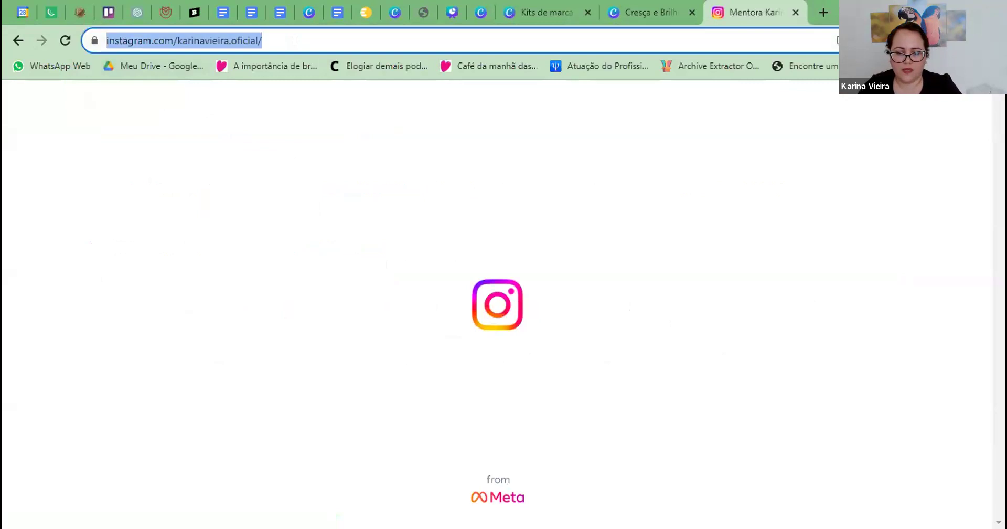
click(670, 5)
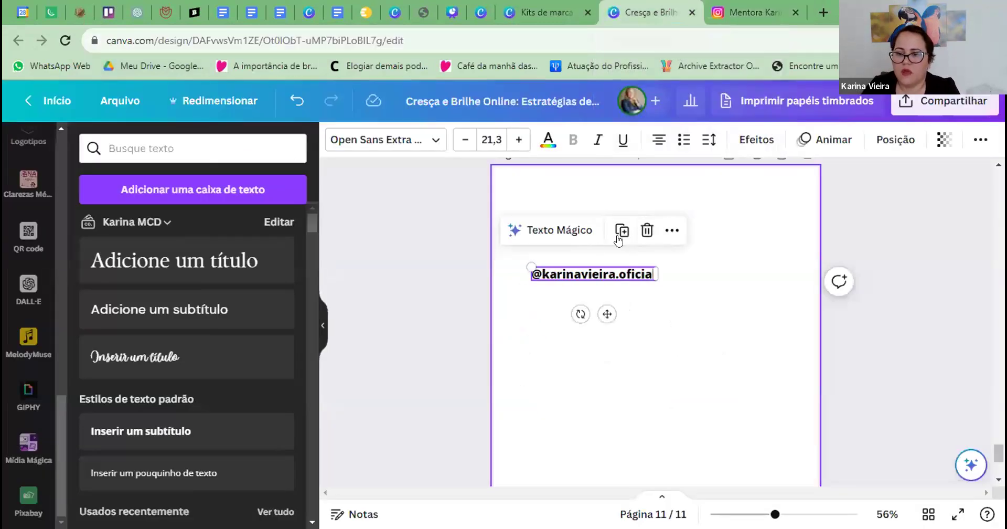
Link the handle text to the copied Instagram profile address via Adicionar link.
click(672, 230)
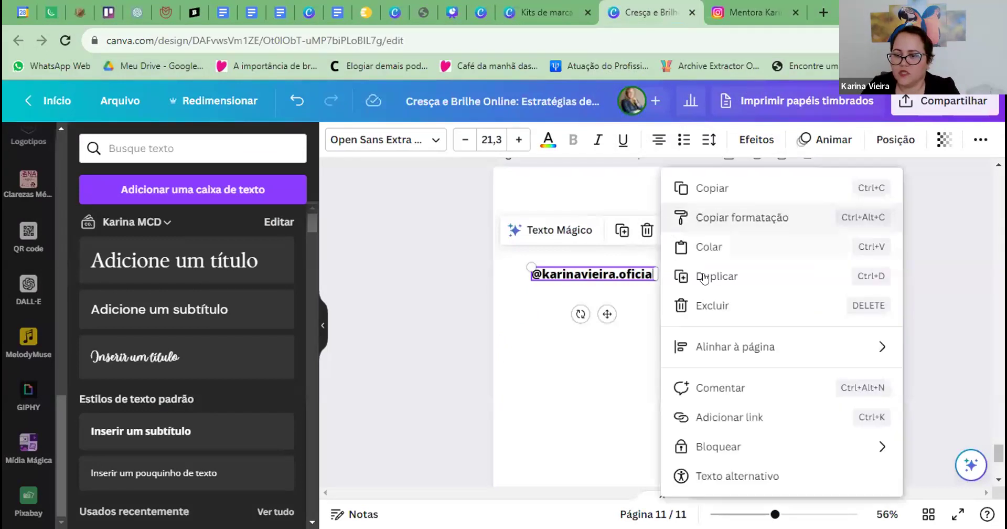
click(741, 418)
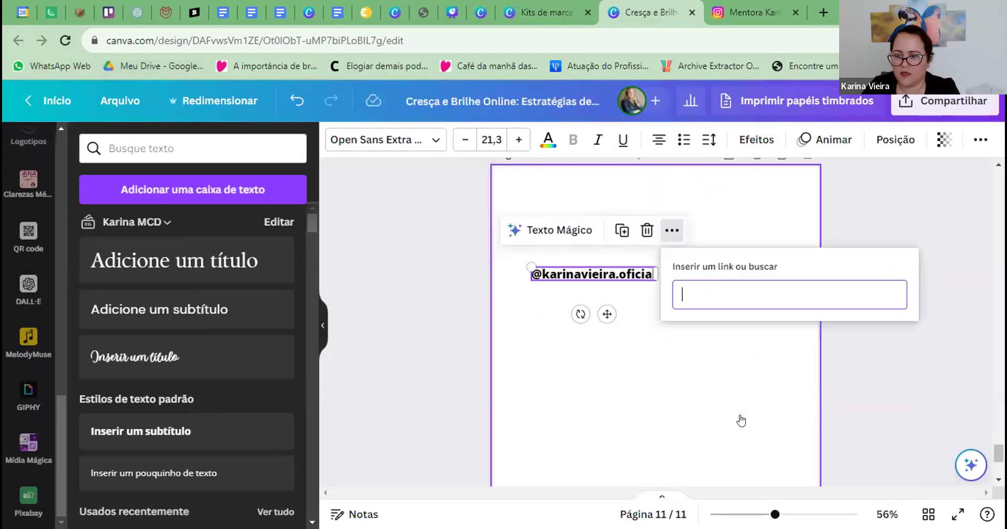
key(ctrl+v)
key(Return)
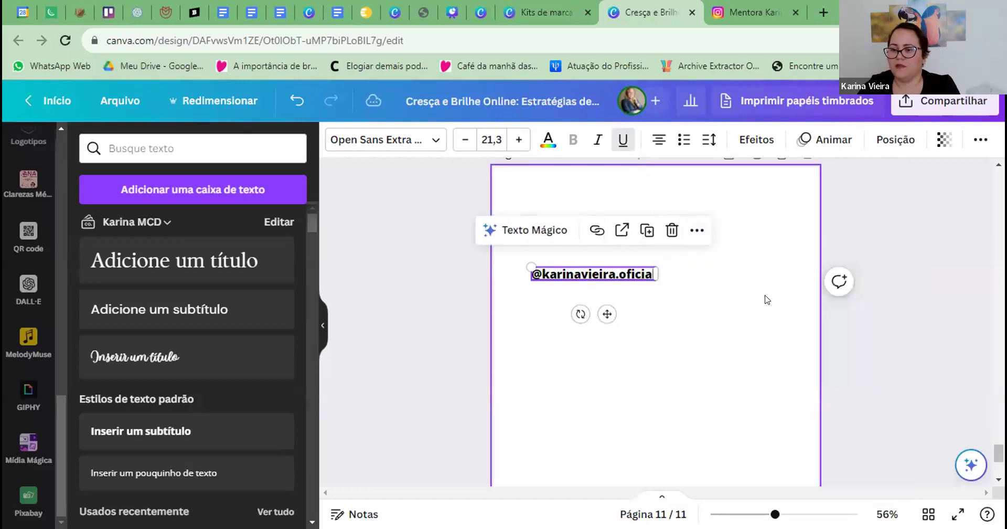
click(681, 329)
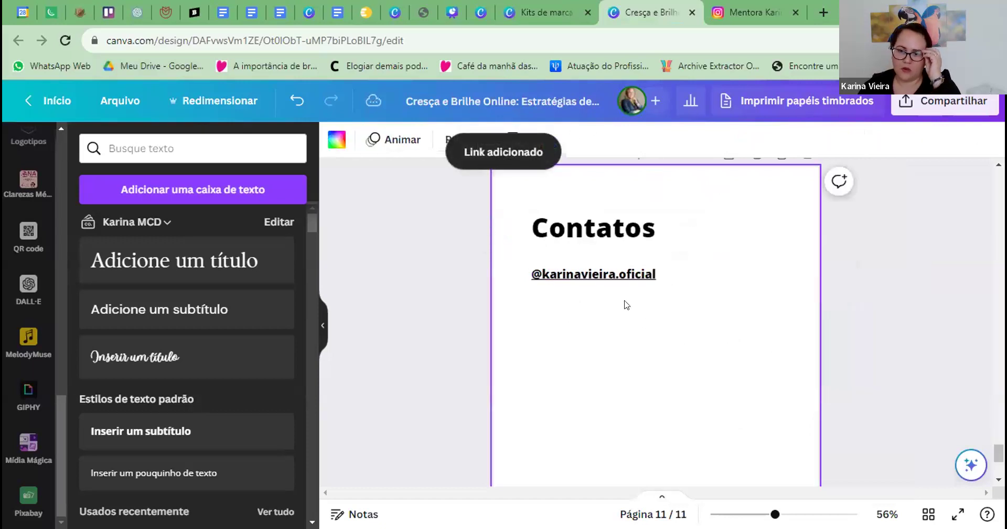
Add a small colourful Instagram logo from Elementos right beside the handle text.
scroll(19, 173, up, 5)
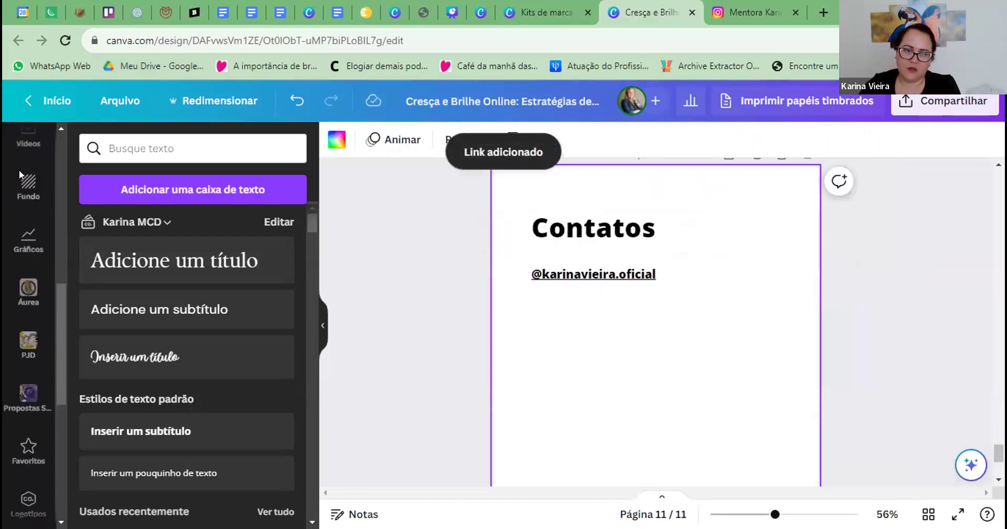
scroll(21, 179, up, 3)
click(28, 199)
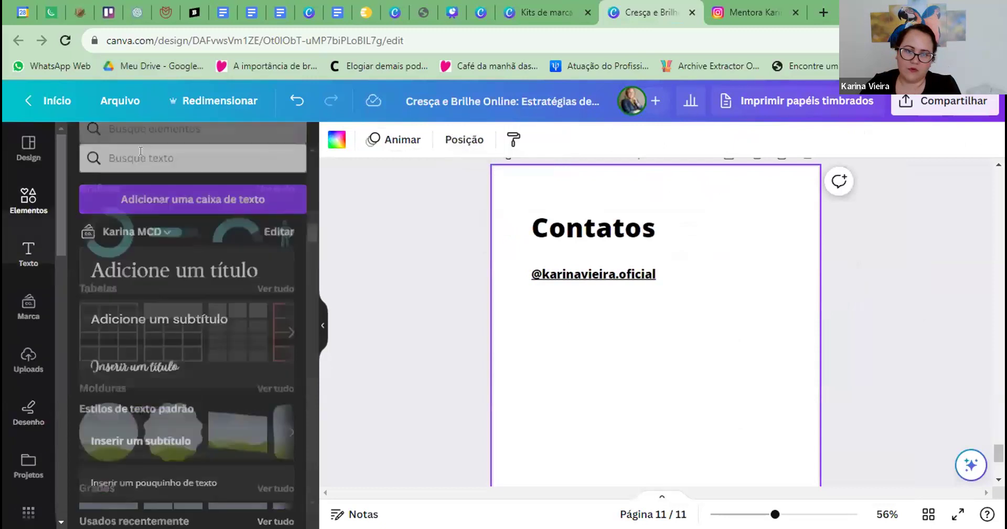
click(162, 149)
text(instara)
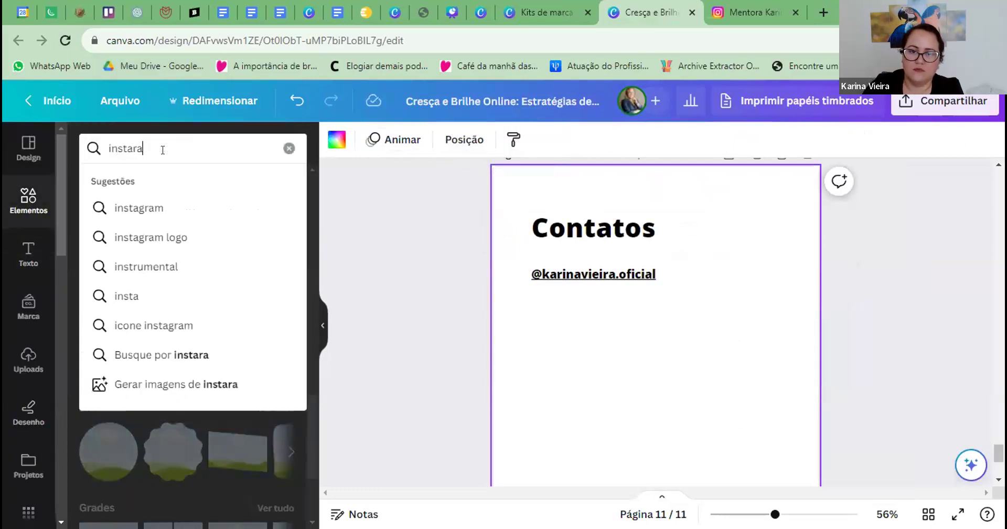
text(m)
key(BackSpace)
key(BackSpace)
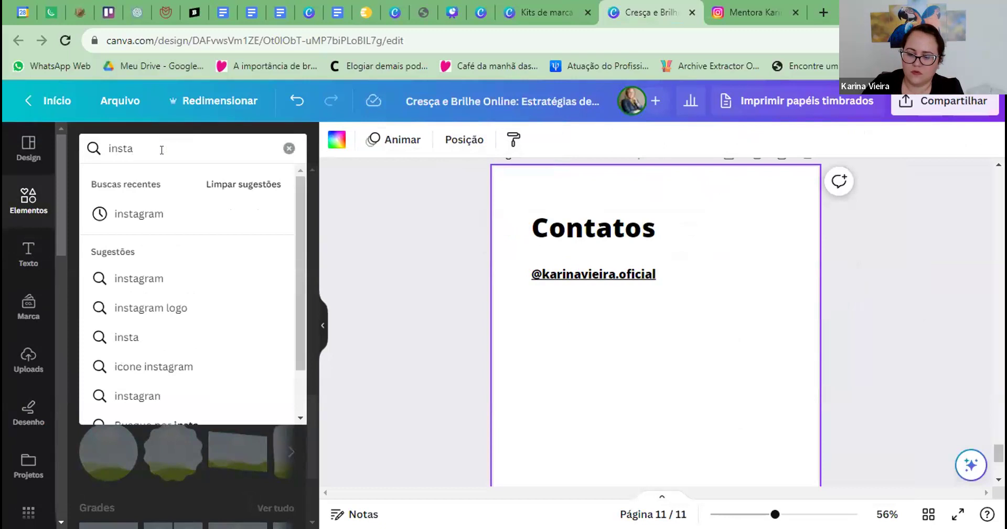
text(gram)
key(Return)
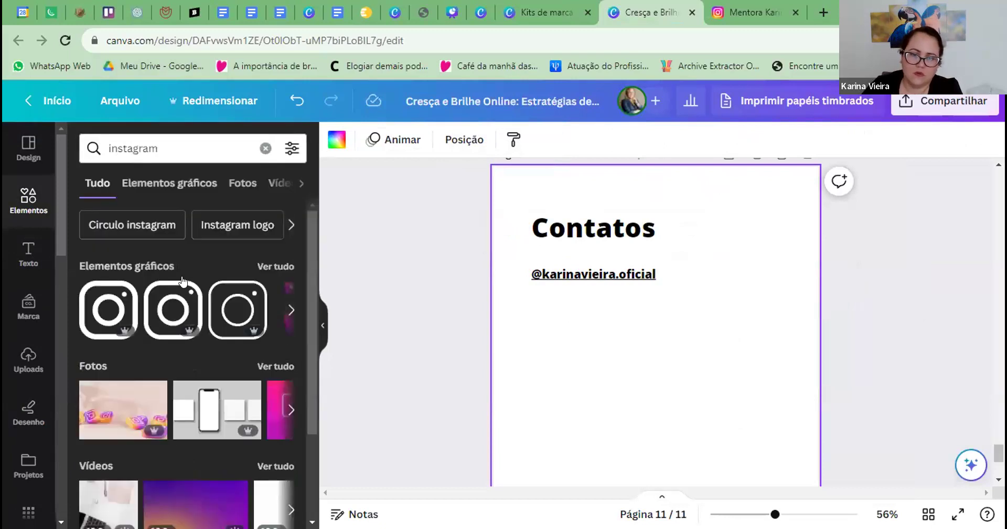
click(276, 266)
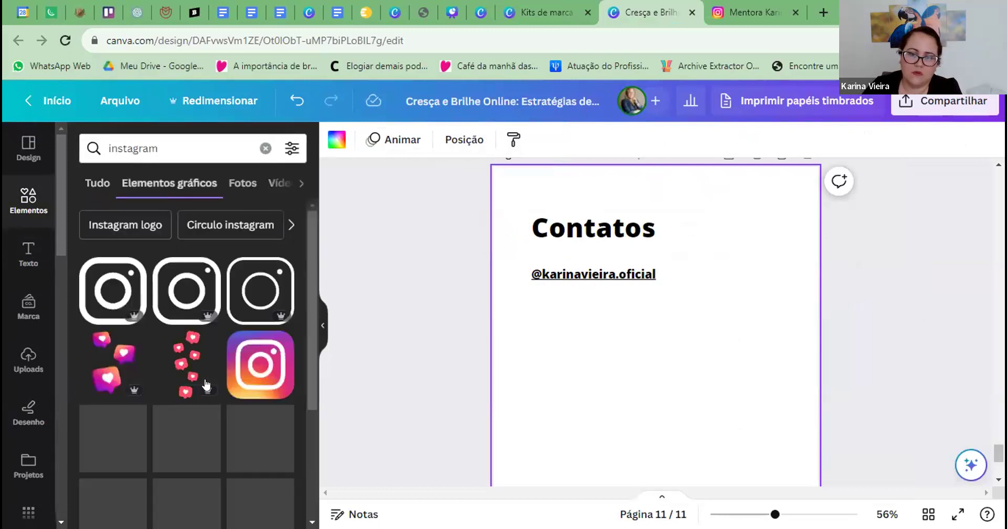
click(259, 362)
drag(785, 266, 574, 282)
drag(603, 350, 549, 296)
drag(578, 267, 599, 278)
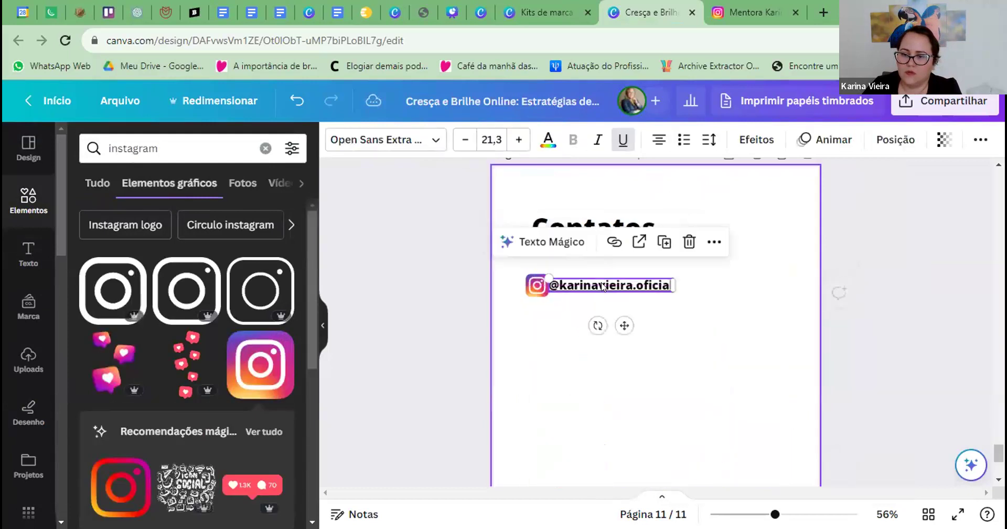
click(705, 348)
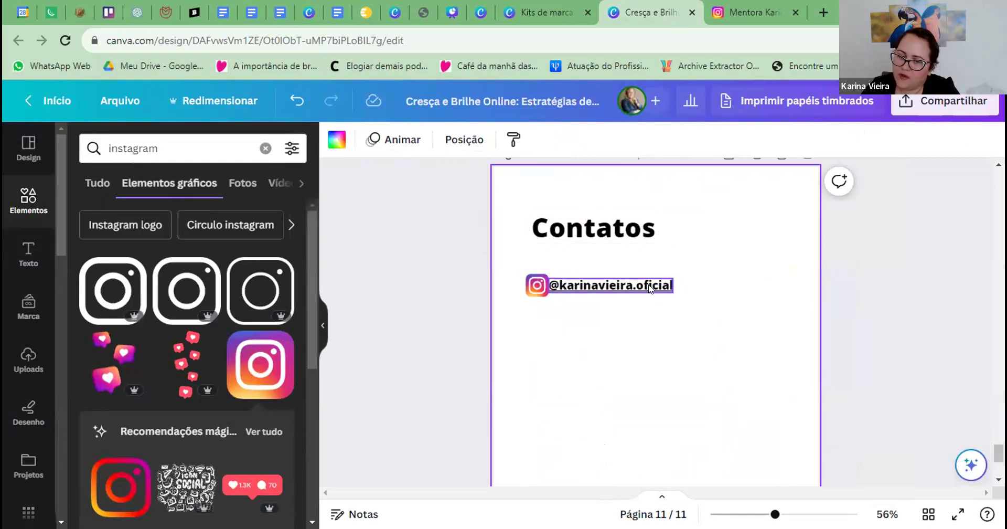
Add a small tilted dark-blue pointing-hand graphic ('mão') beside the handle.
drag(113, 141, 108, 148)
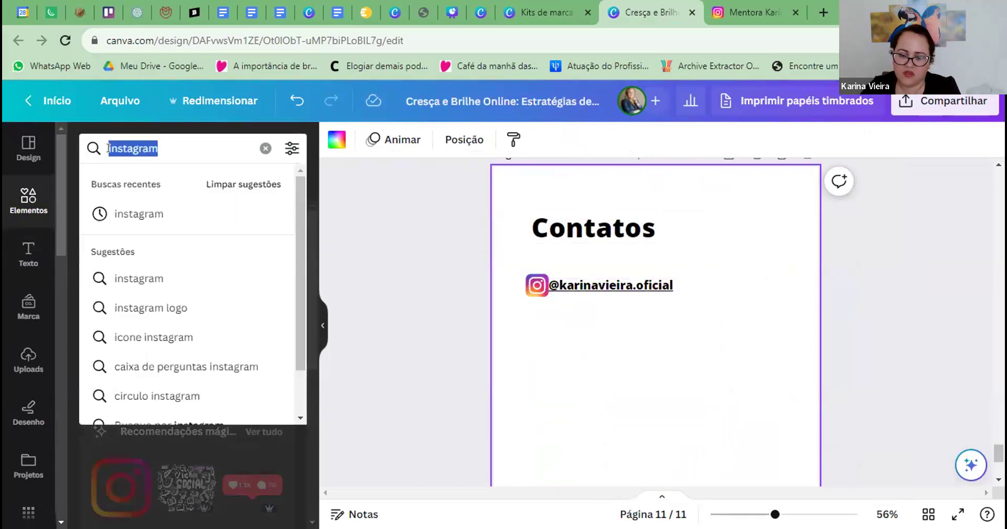
text(mão)
key(Return)
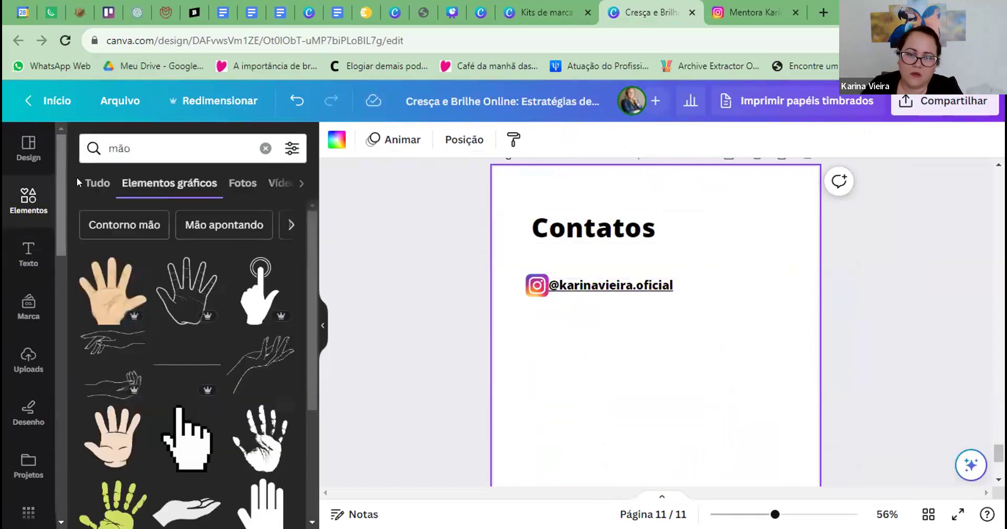
click(259, 298)
drag(704, 439, 741, 394)
drag(742, 448, 673, 315)
drag(655, 347, 710, 364)
click(558, 140)
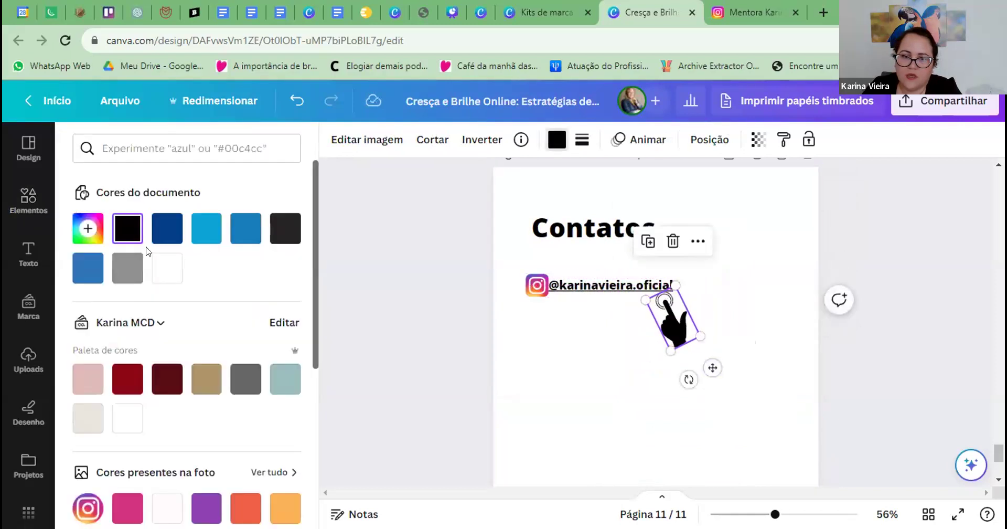
click(167, 228)
click(750, 300)
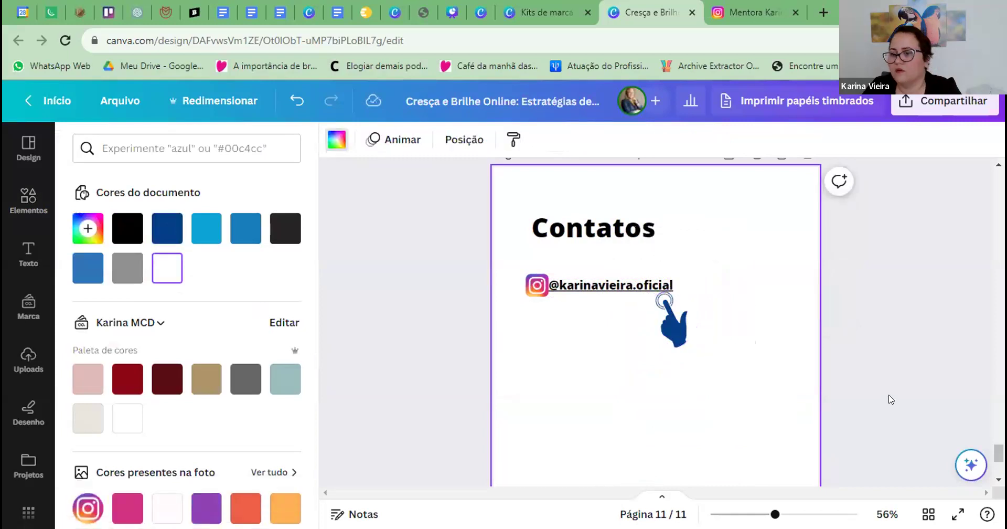
Close the background colour panel and open Compartilhar > Baixar.
scroll(802, 423, up, 1)
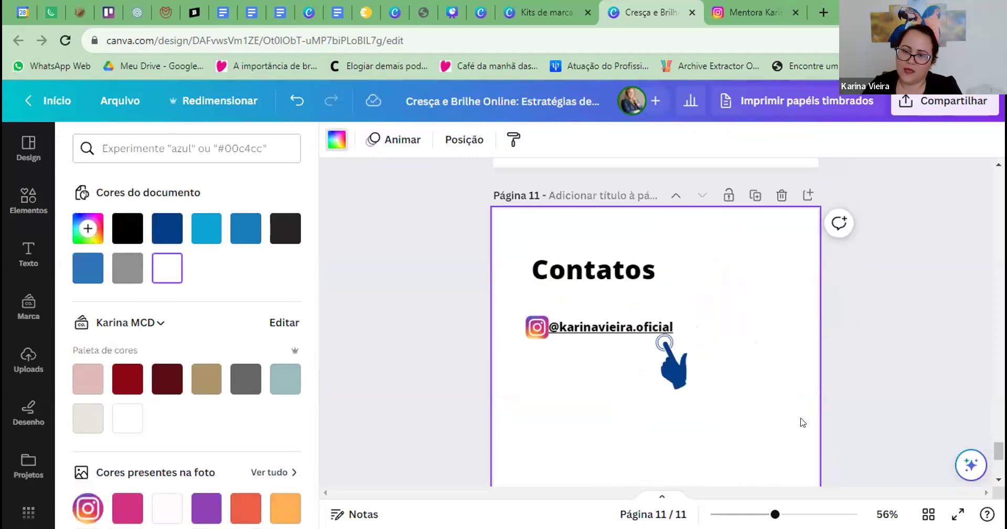
scroll(796, 420, up, 1)
scroll(687, 428, down, 5)
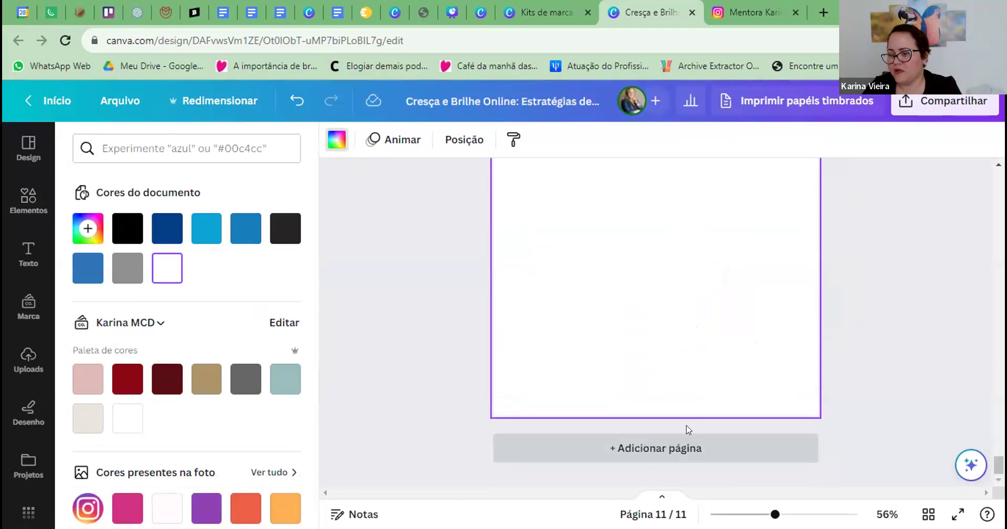
scroll(754, 382, up, 4)
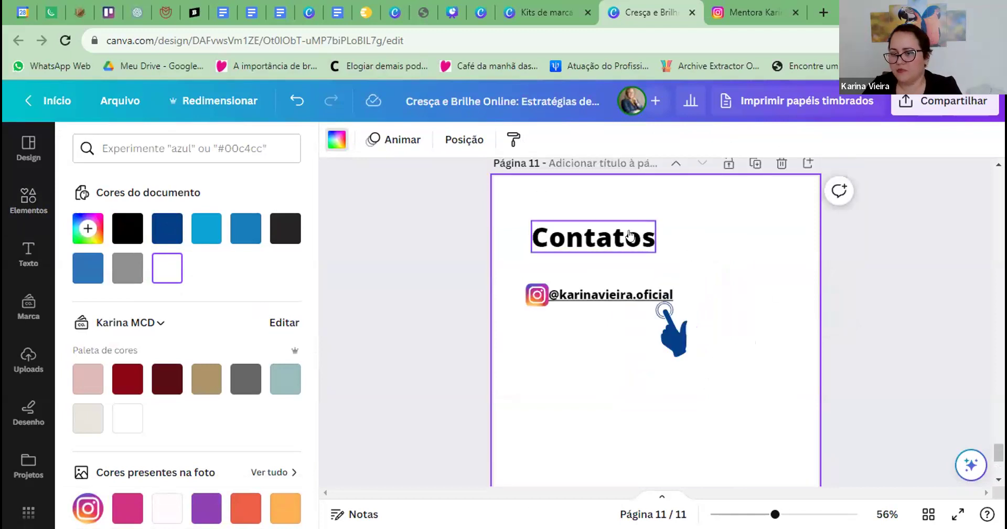
click(880, 356)
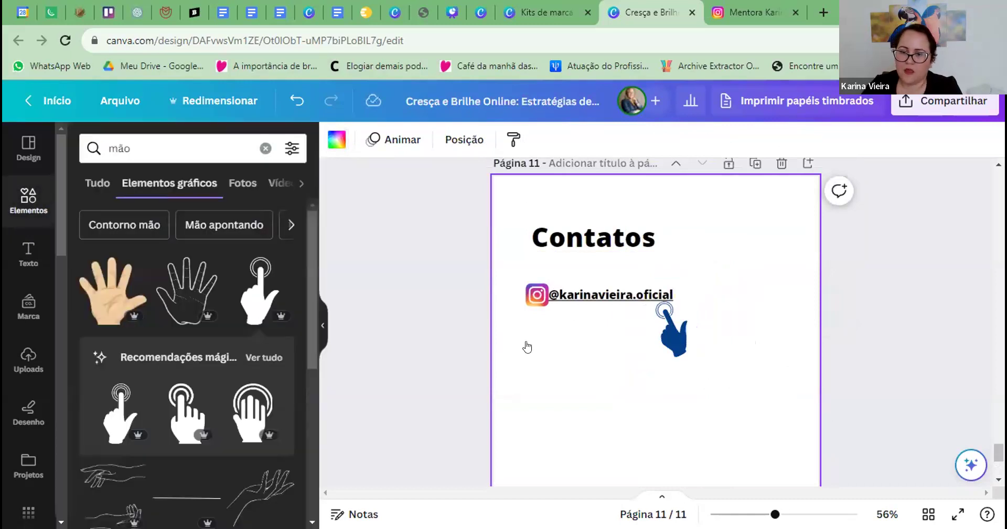
scroll(528, 347, up, 1)
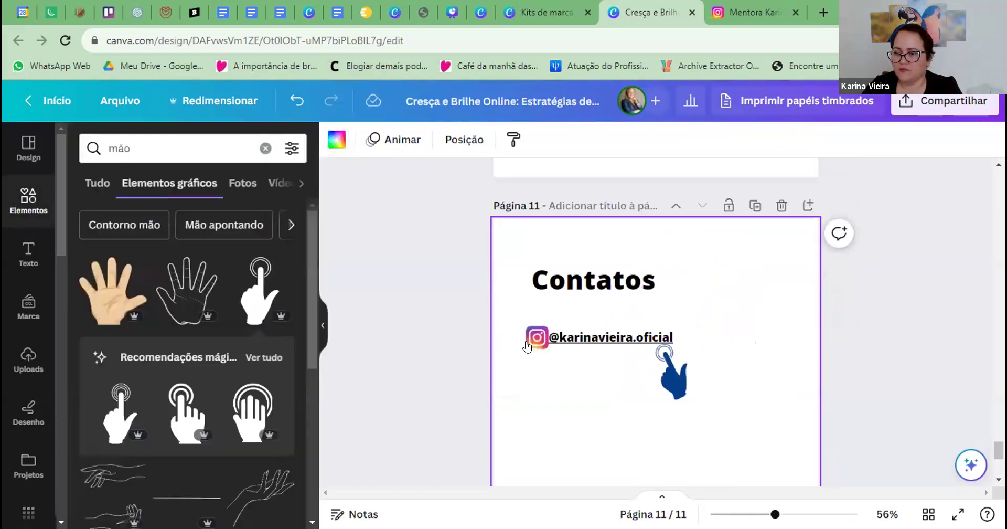
scroll(868, 385, up, 15)
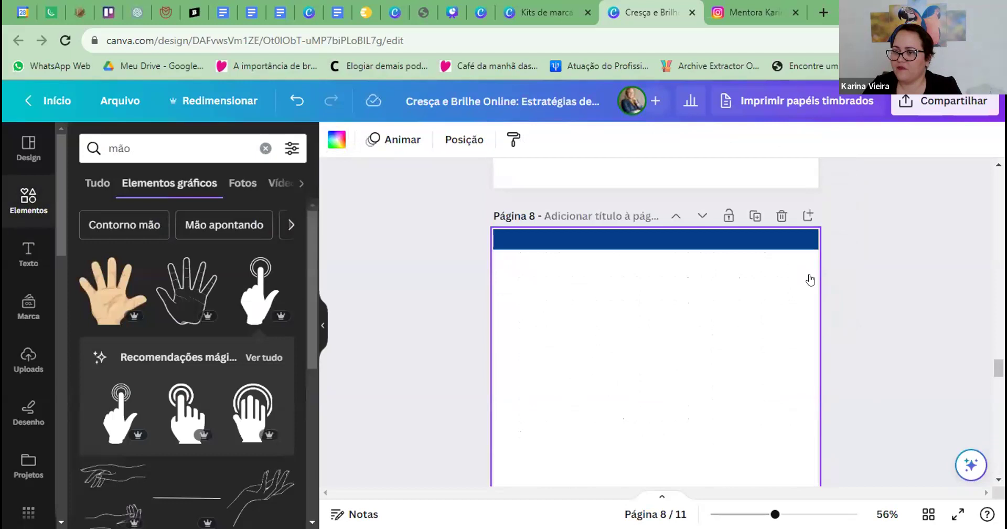
click(948, 106)
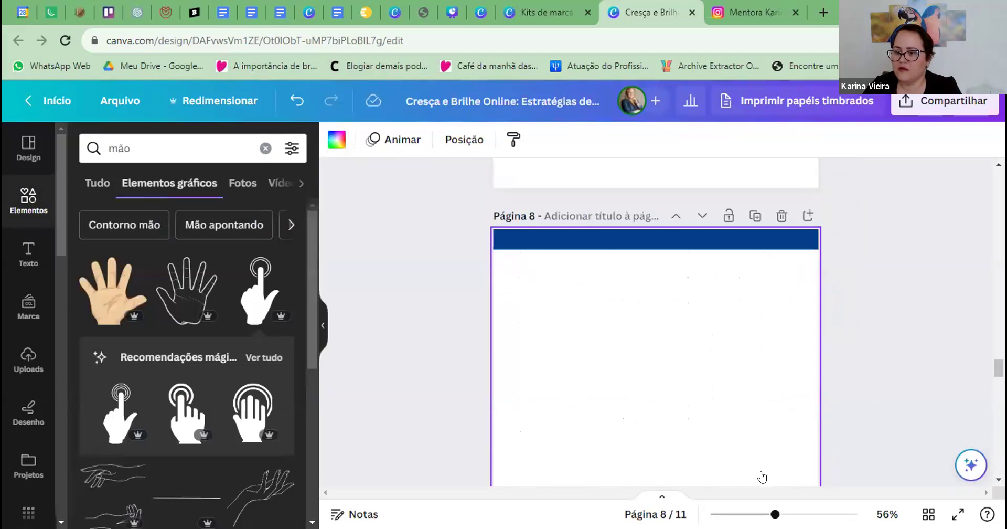
click(760, 474)
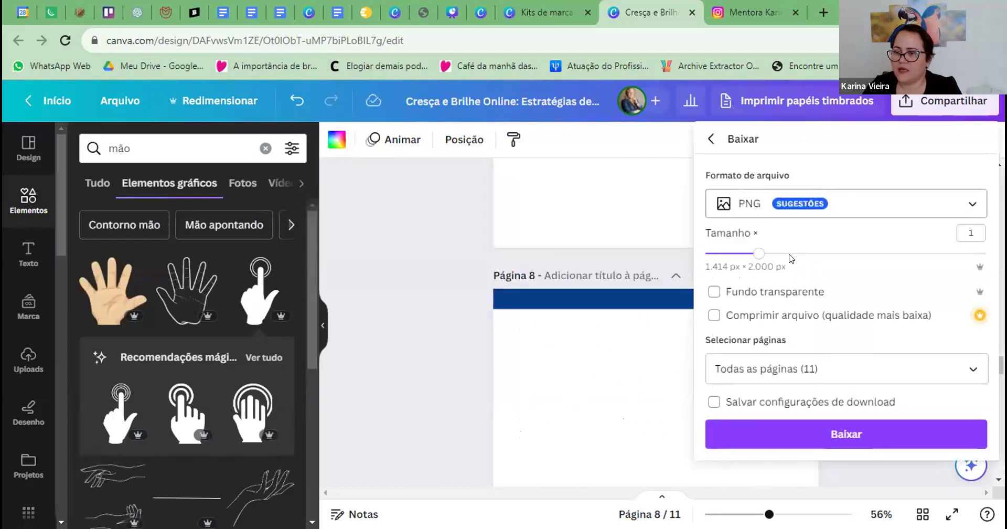
Download all pages as 'PDF para impressão' and dismiss the finished notice.
click(771, 212)
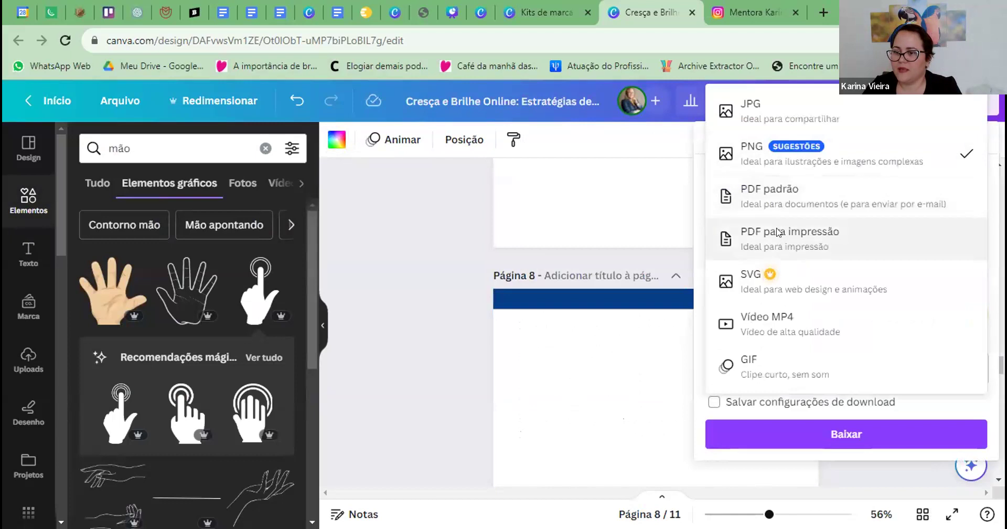
click(778, 234)
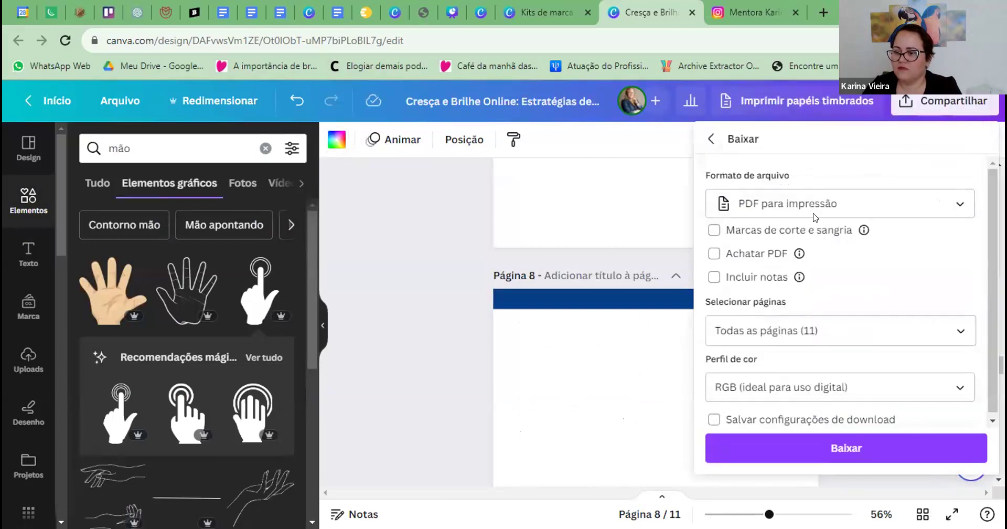
click(841, 443)
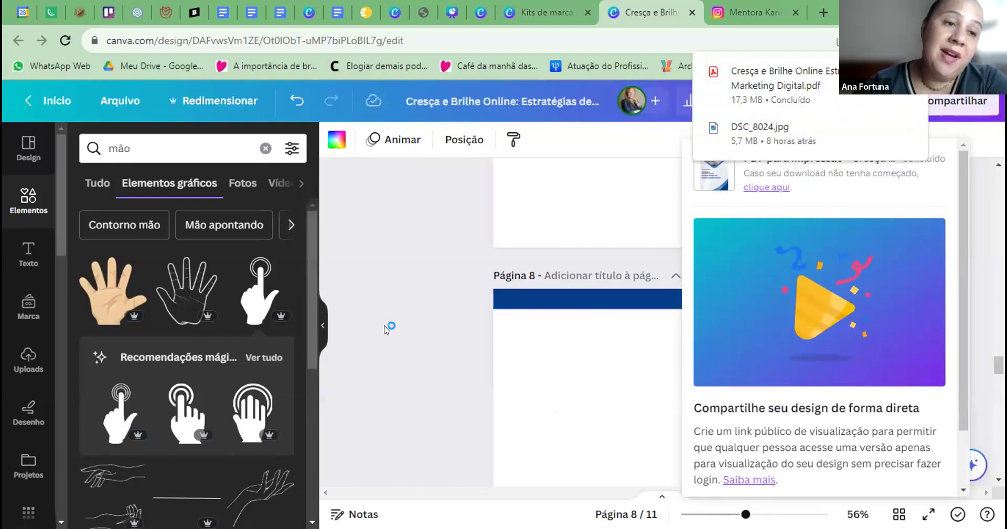
click(867, 354)
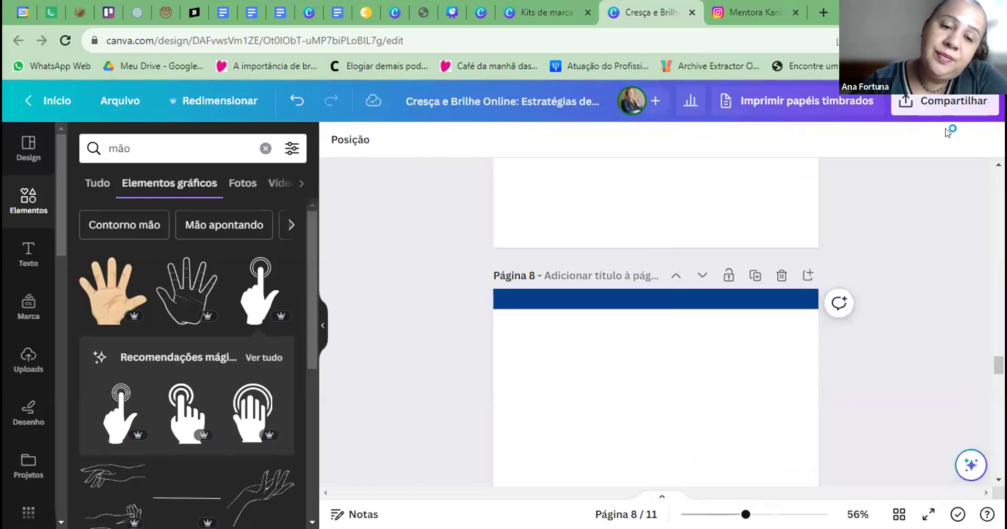
Convert the ebook via Compartilhar > Site, resume editing, and reopen Publicar site.
click(950, 103)
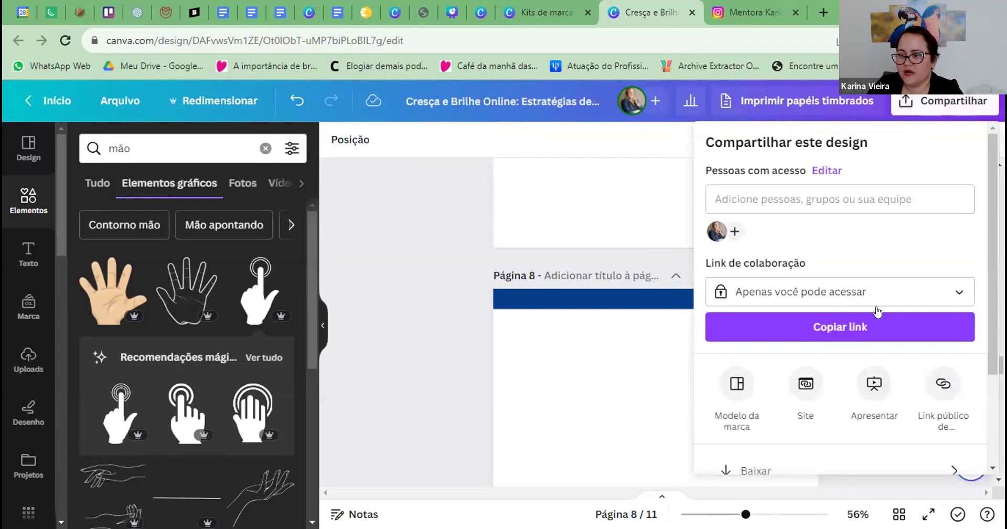
click(806, 383)
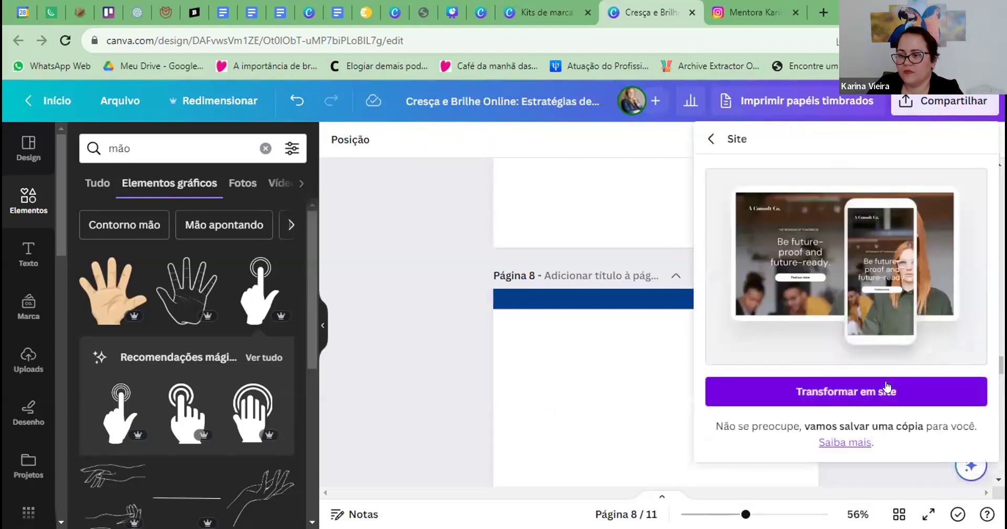
click(880, 379)
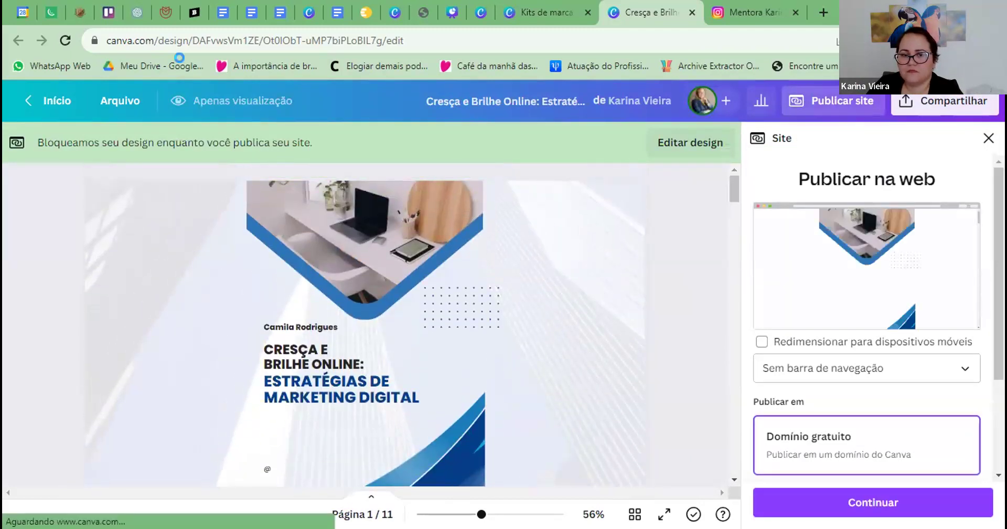
click(678, 145)
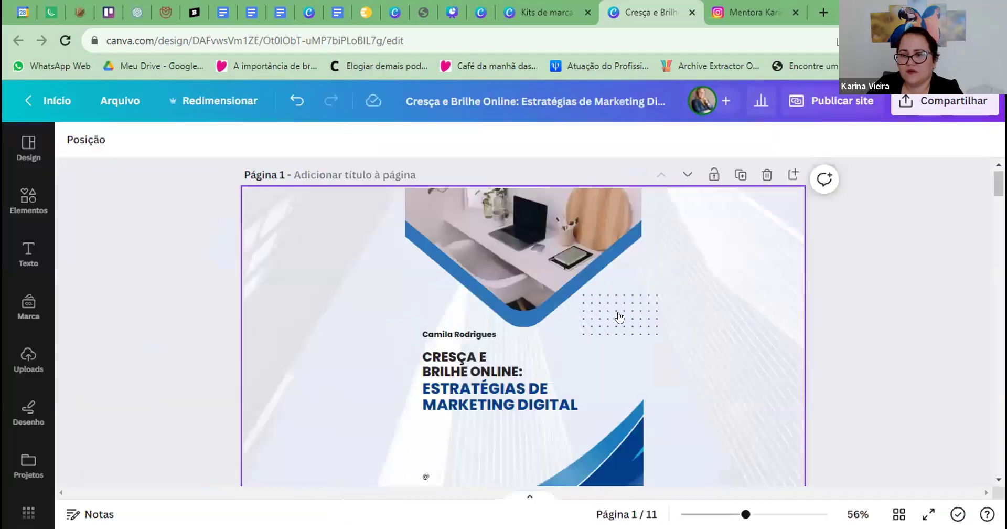
click(102, 146)
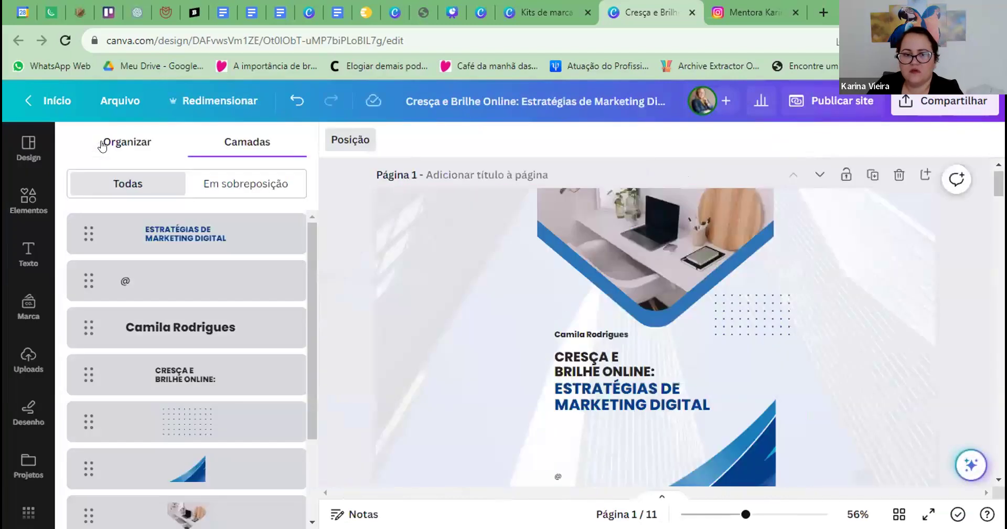
click(127, 140)
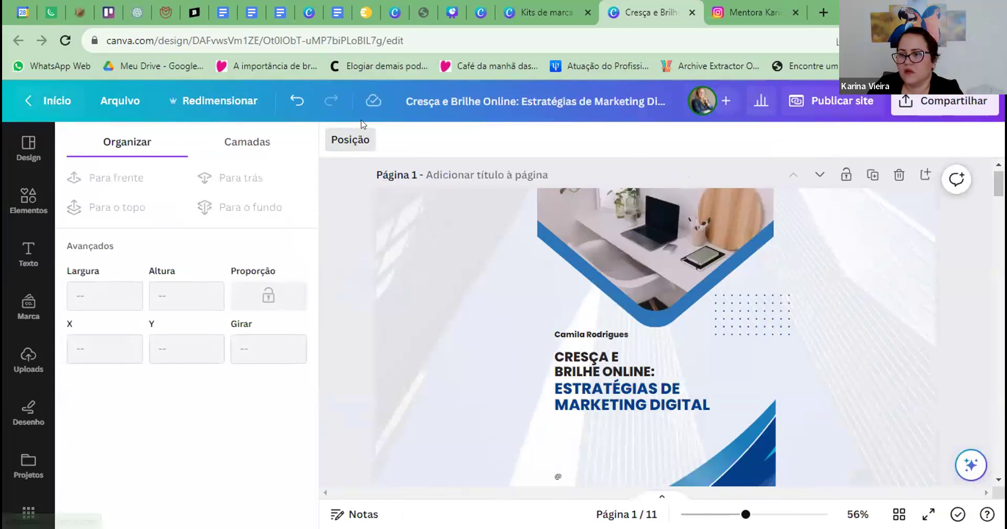
click(838, 102)
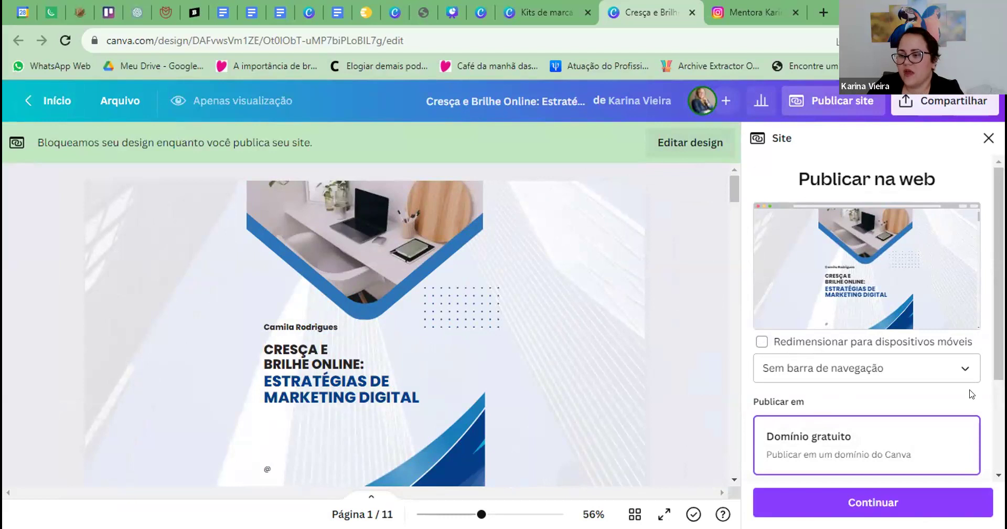
Leave Redimensionar para dispositivos móveis off and continue to the review settings.
scroll(950, 394, down, 3)
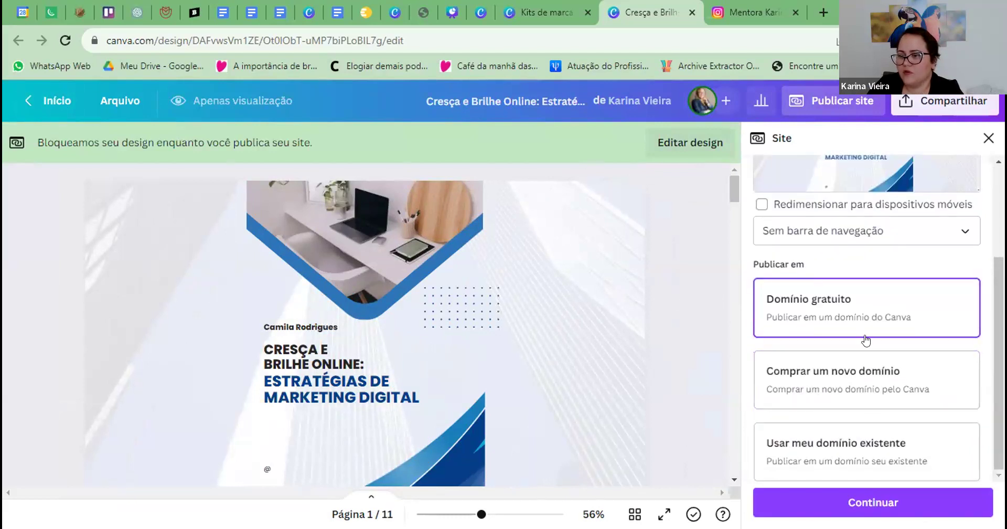
click(762, 205)
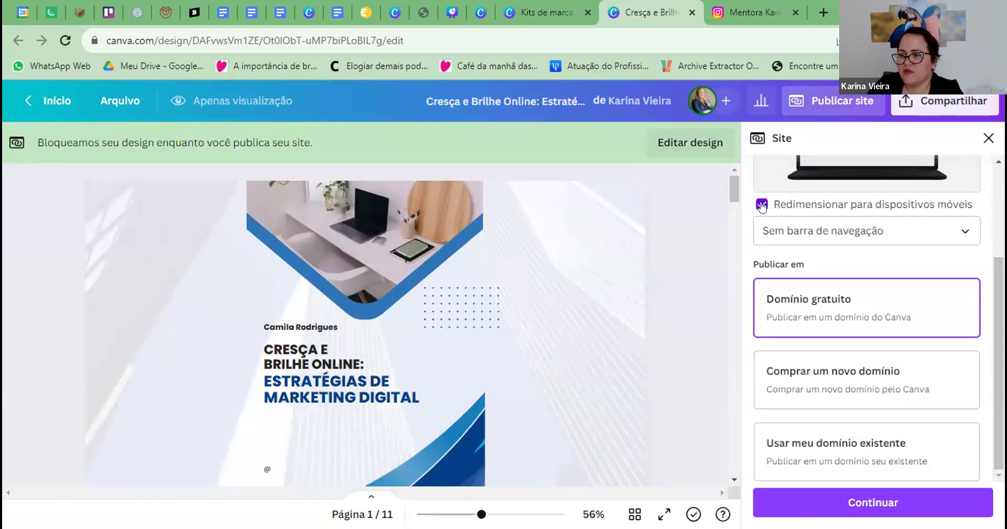
click(762, 205)
scroll(896, 367, down, 3)
click(909, 502)
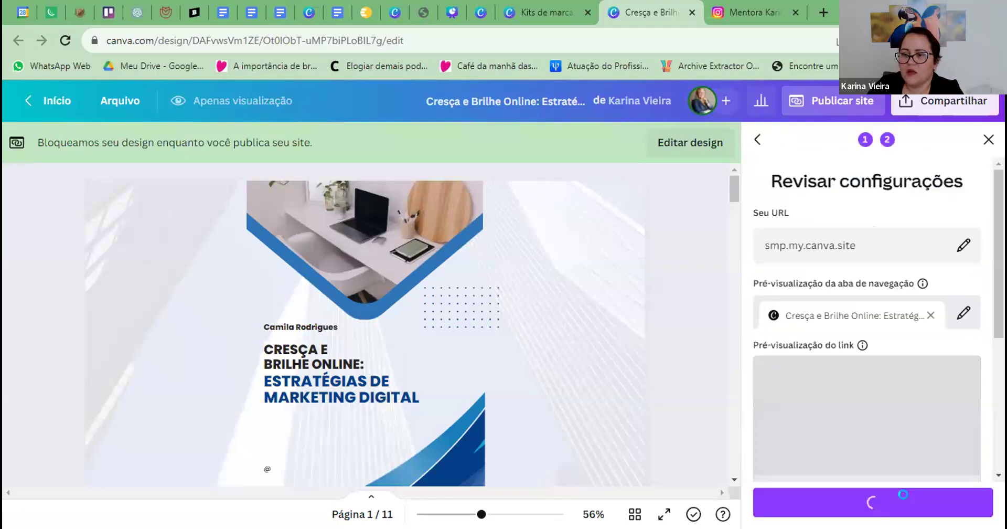
Leave password protection off, exit publishing settings, and close the ebook tab.
scroll(879, 325, down, 3)
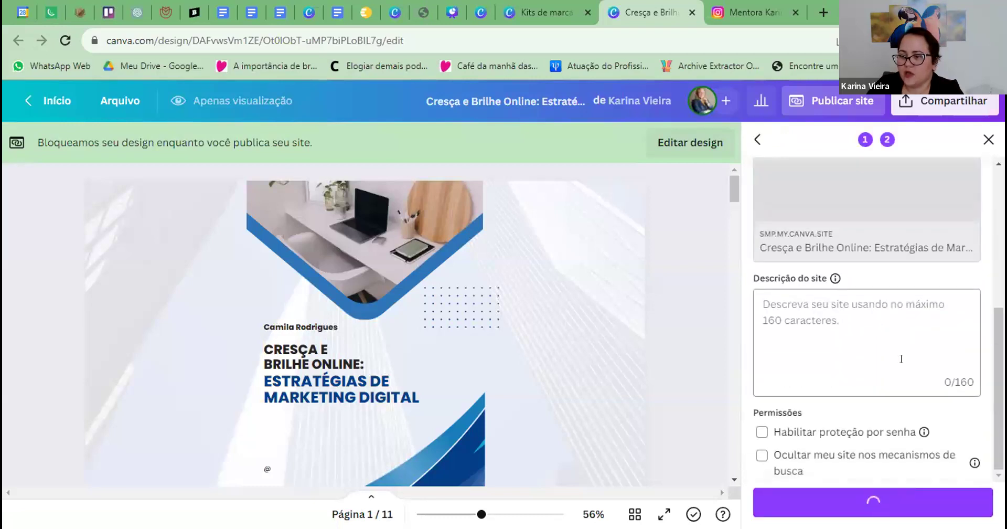
click(761, 432)
scroll(816, 397, down, 1)
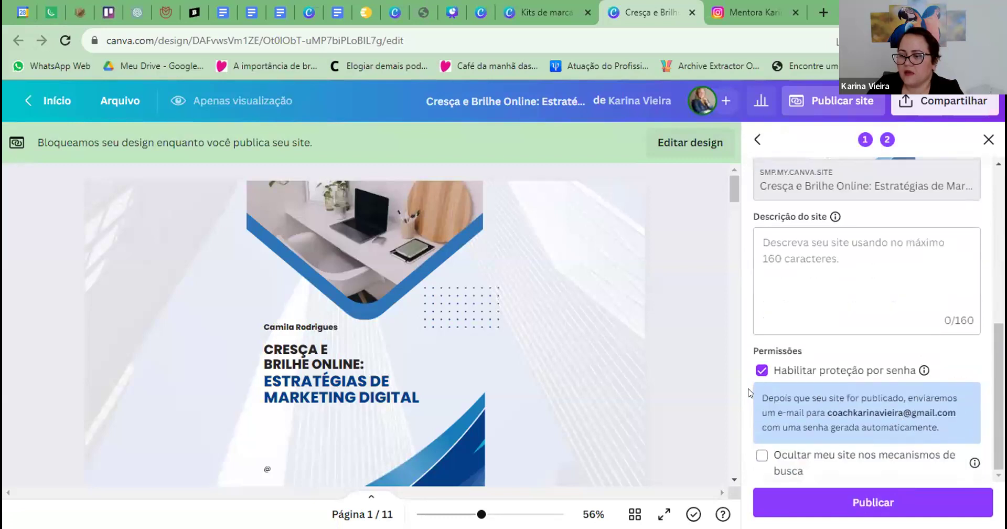
mouse_move(925, 371)
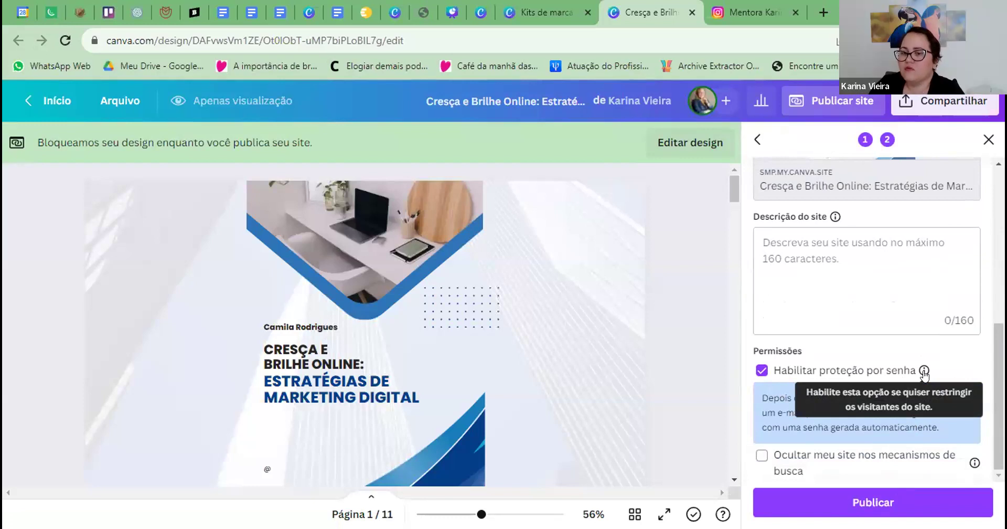
click(761, 370)
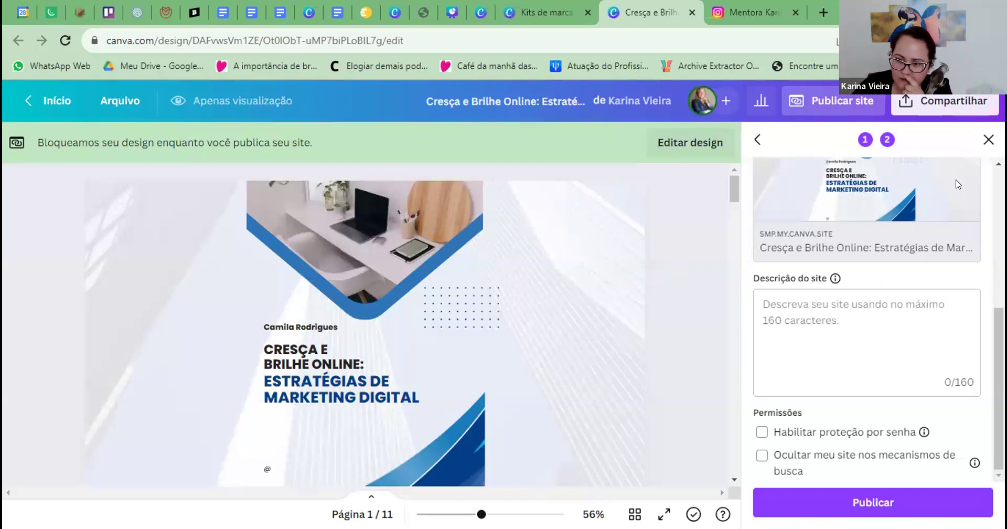
key(Escape)
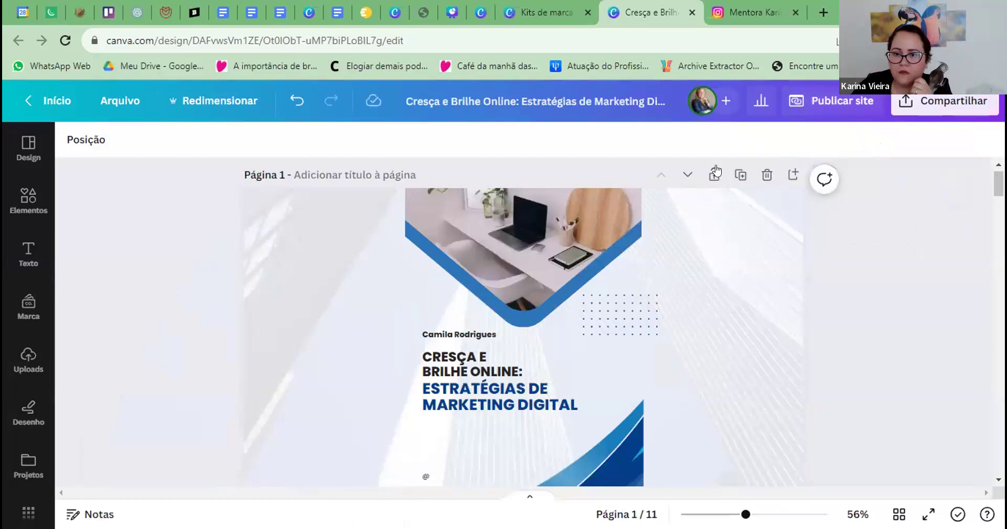
click(691, 11)
Close the Instagram and brand kits tabs and scroll the exported PDF to page 11.
click(552, 11)
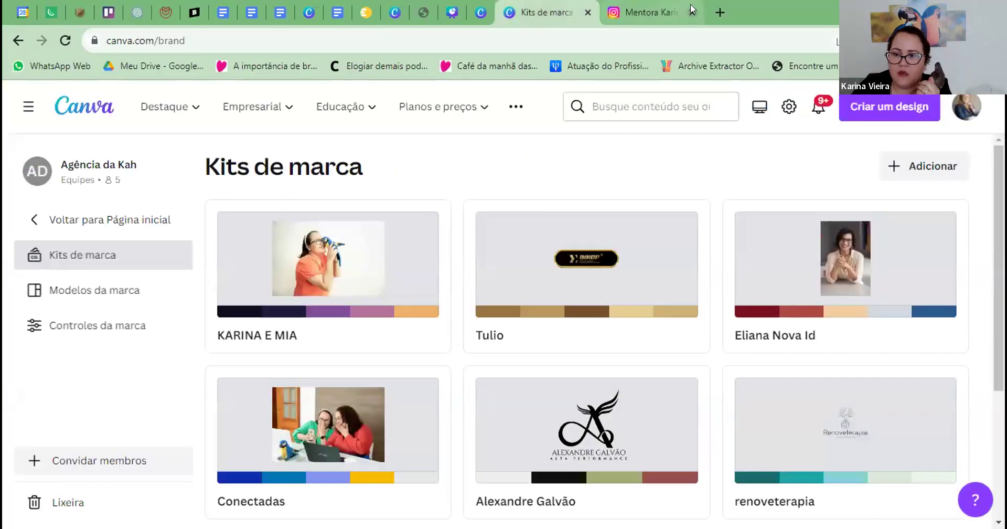
click(692, 12)
click(588, 12)
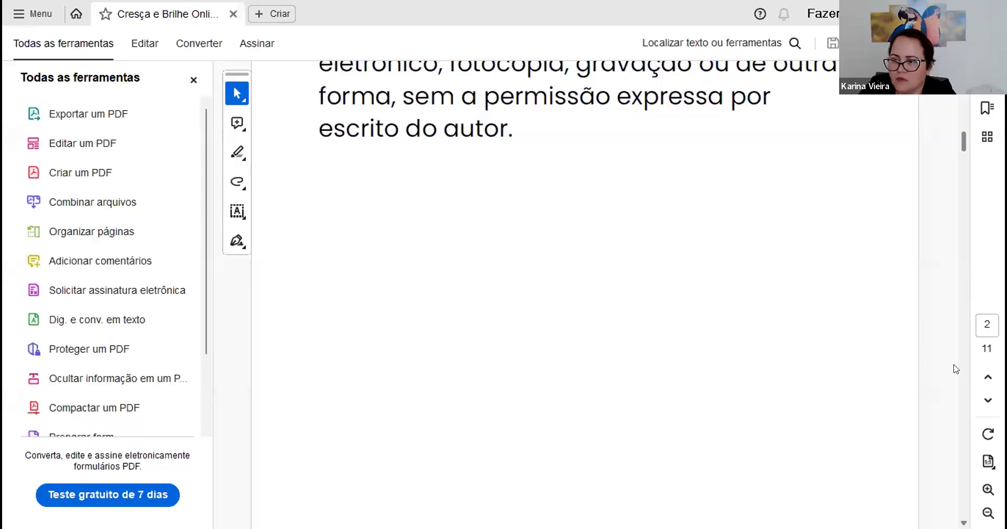
scroll(956, 419, down, 15)
scroll(955, 475, down, 10)
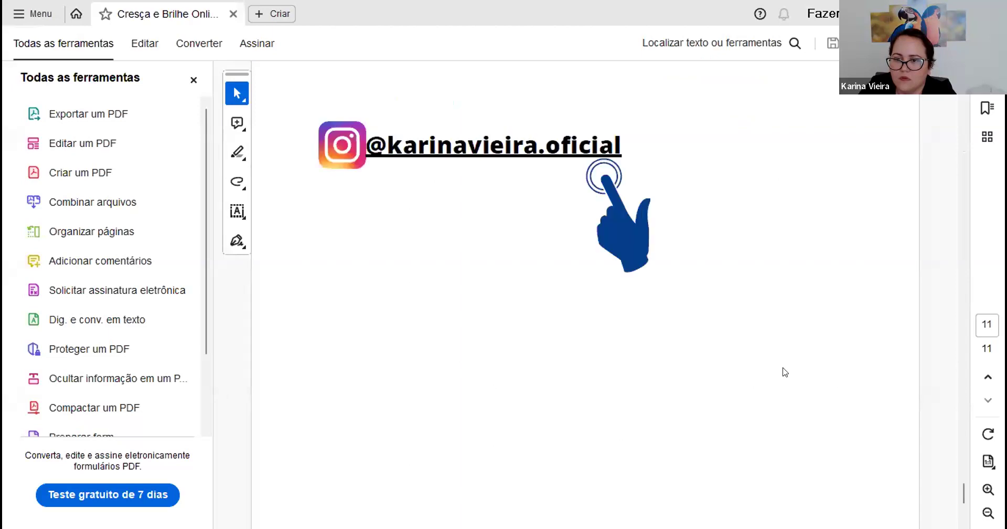